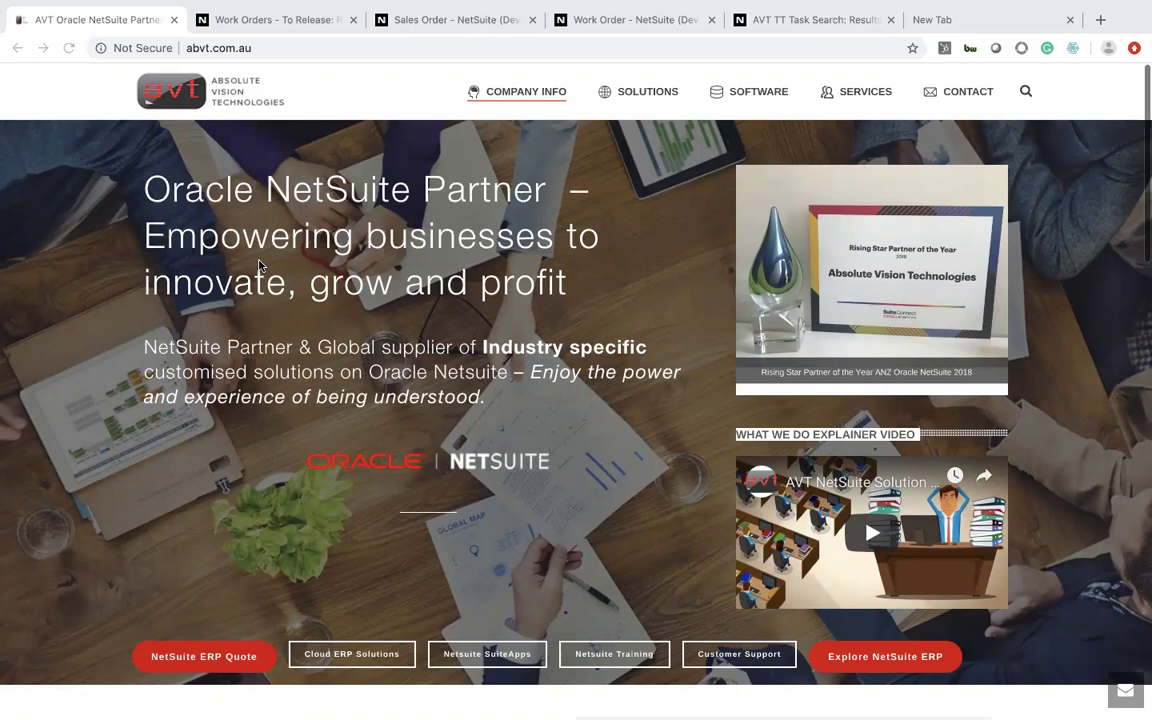
- Switch to NetSuite and open the AVT Manufacturing dashboard
{"action": "left_click", "coordinate": [238, 21]}
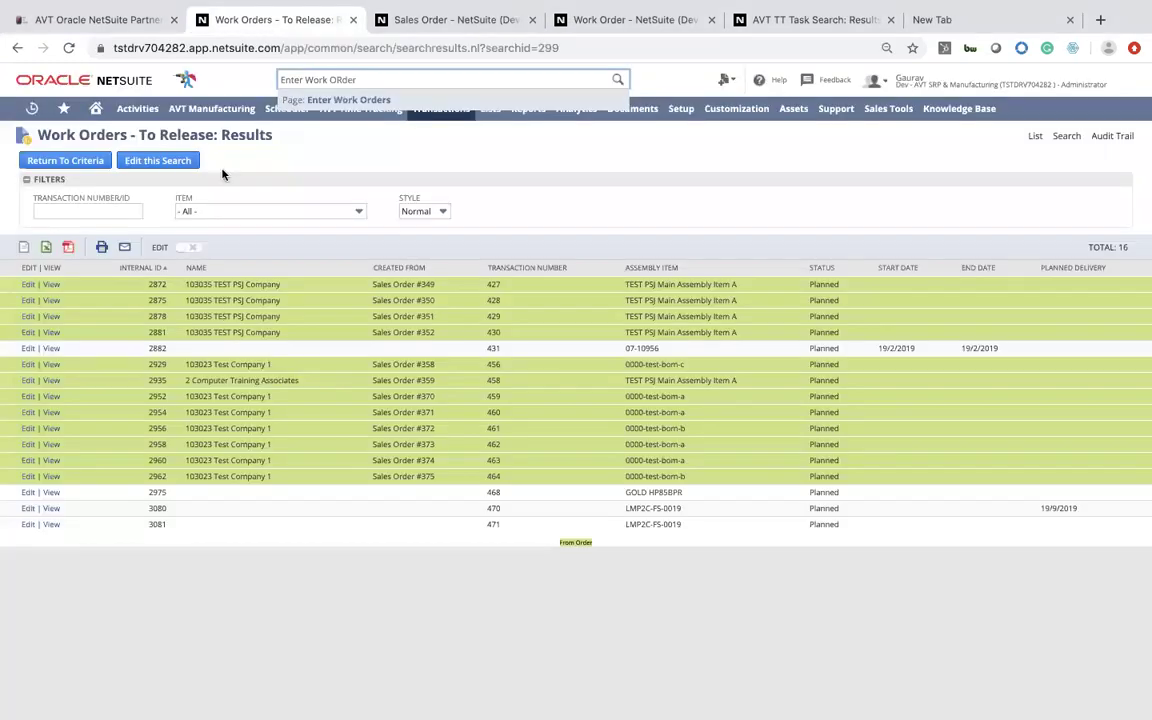
{"action": "left_click", "coordinate": [215, 110]}
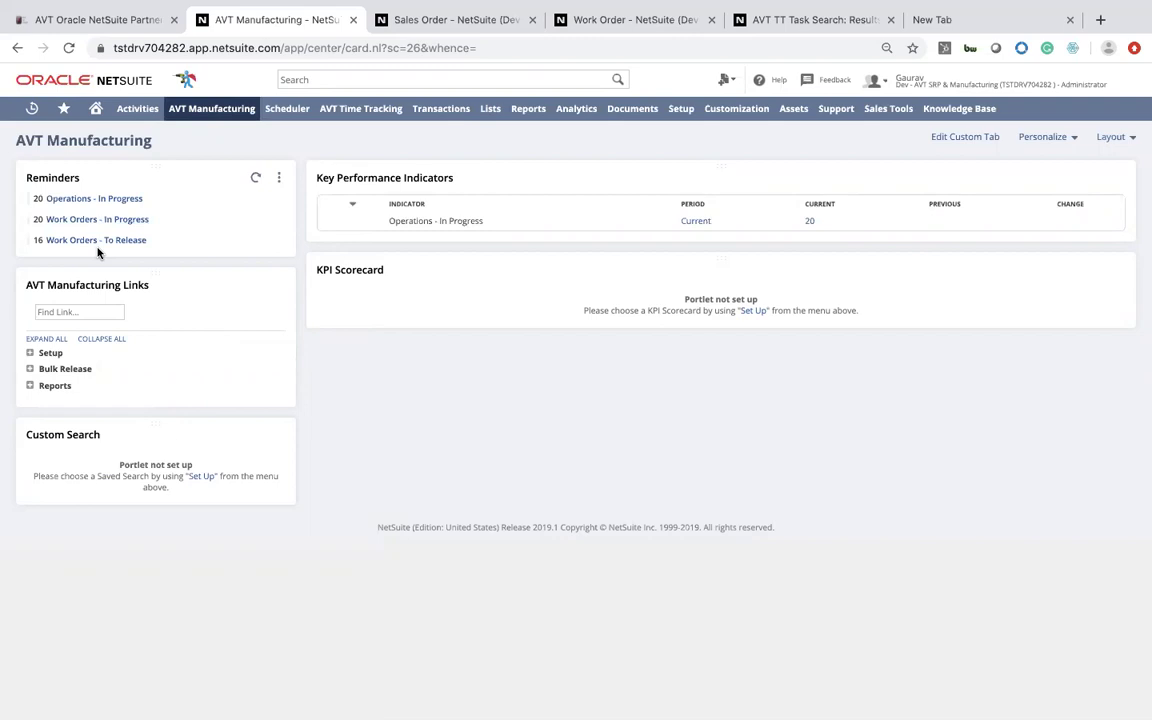
- Review the item lines of the TEST PSJ Company sales order and open the work order linked to TEST PSJ Main Assembly Item A
{"action": "left_click", "coordinate": [468, 22]}
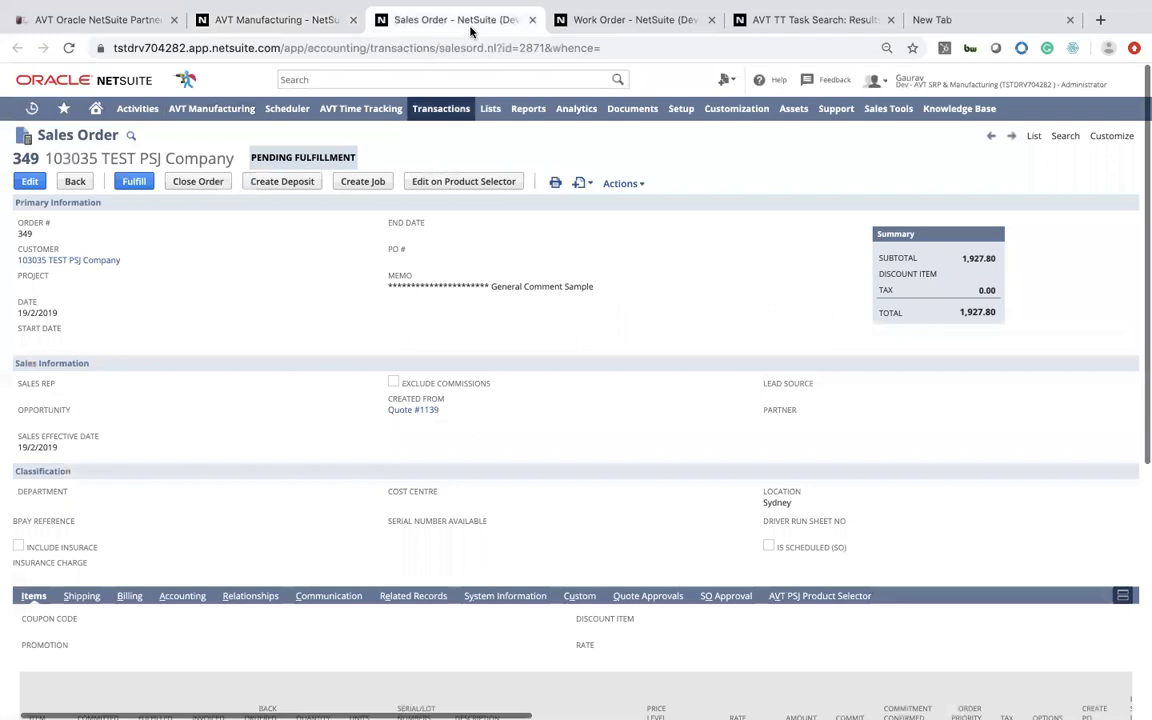
{"action": "scroll", "coordinate": [337, 295], "scroll_direction": "down", "scroll_amount": 5}
{"action": "scroll", "coordinate": [337, 290], "scroll_direction": "up", "scroll_amount": 5}
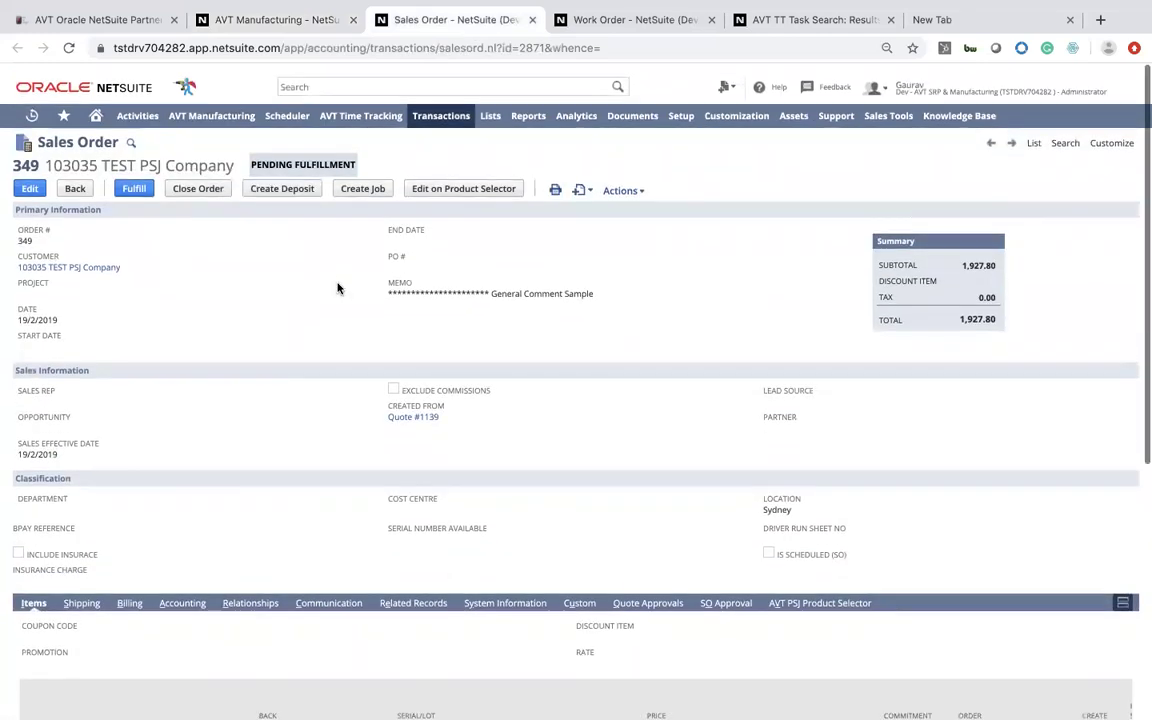
{"action": "scroll", "coordinate": [309, 322], "scroll_direction": "down", "scroll_amount": 5}
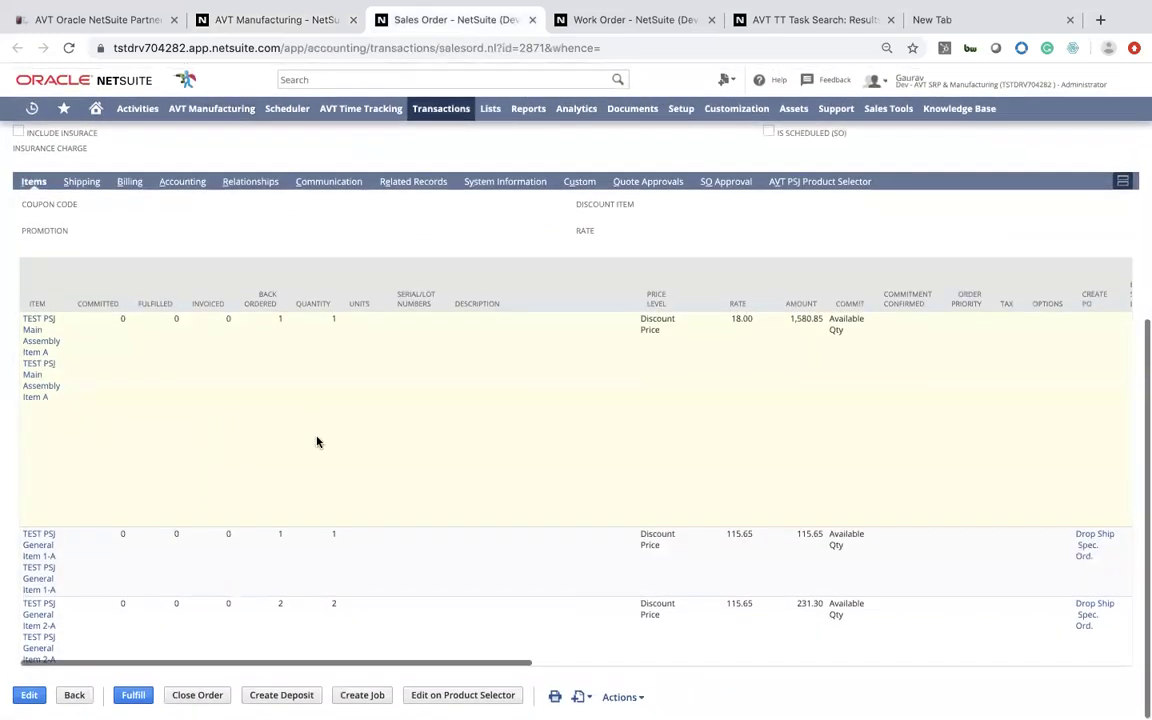
{"action": "scroll", "coordinate": [517, 424], "scroll_direction": "right", "scroll_amount": 5}
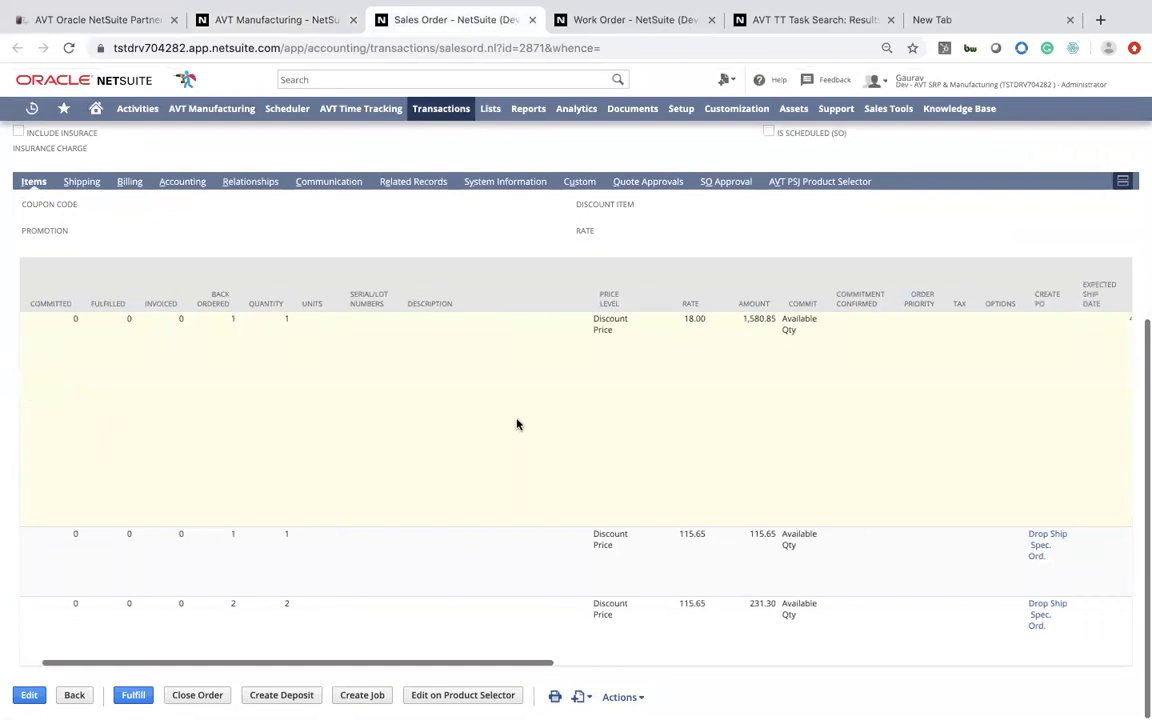
{"action": "scroll", "coordinate": [517, 424], "scroll_direction": "right", "scroll_amount": 5}
{"action": "scroll", "coordinate": [517, 424], "scroll_direction": "left", "scroll_amount": 5}
{"action": "scroll", "coordinate": [517, 424], "scroll_direction": "right", "scroll_amount": 2}
{"action": "scroll", "coordinate": [512, 410], "scroll_direction": "right", "scroll_amount": 1}
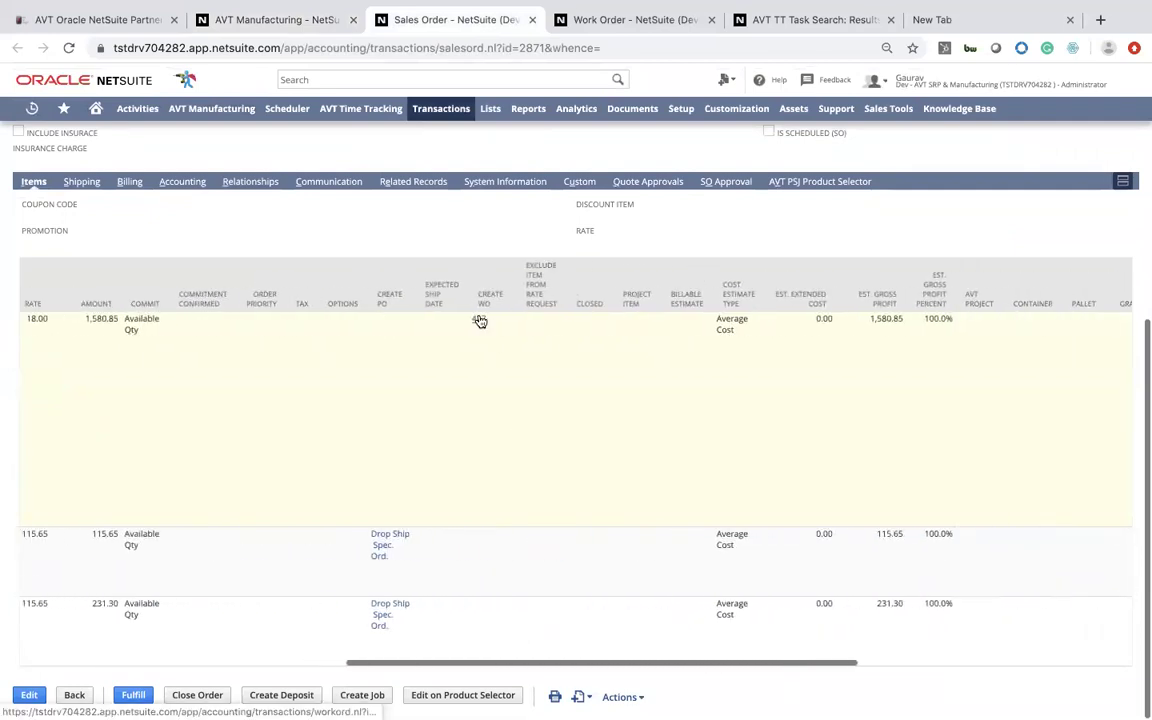
{"action": "left_click", "coordinate": [479, 322]}
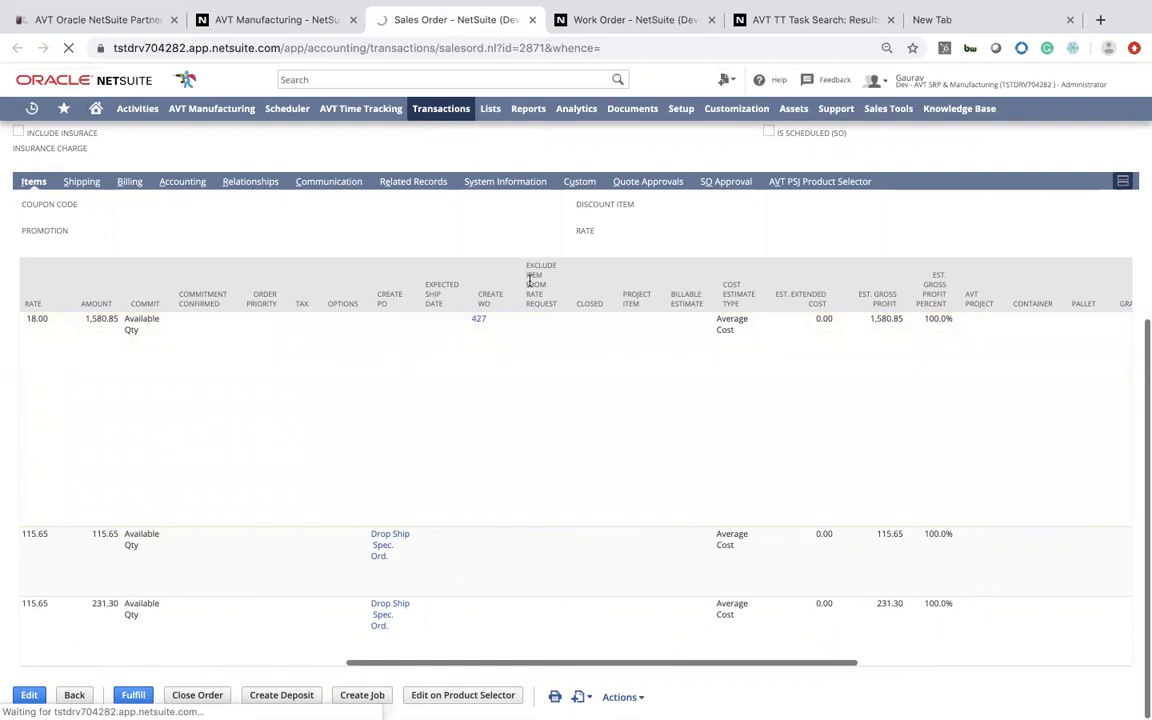
- In the new work order form, set the assembly to LMP1D-FS-0280 FRONT C LOLLIPOP
{"action": "left_click", "coordinate": [644, 22]}
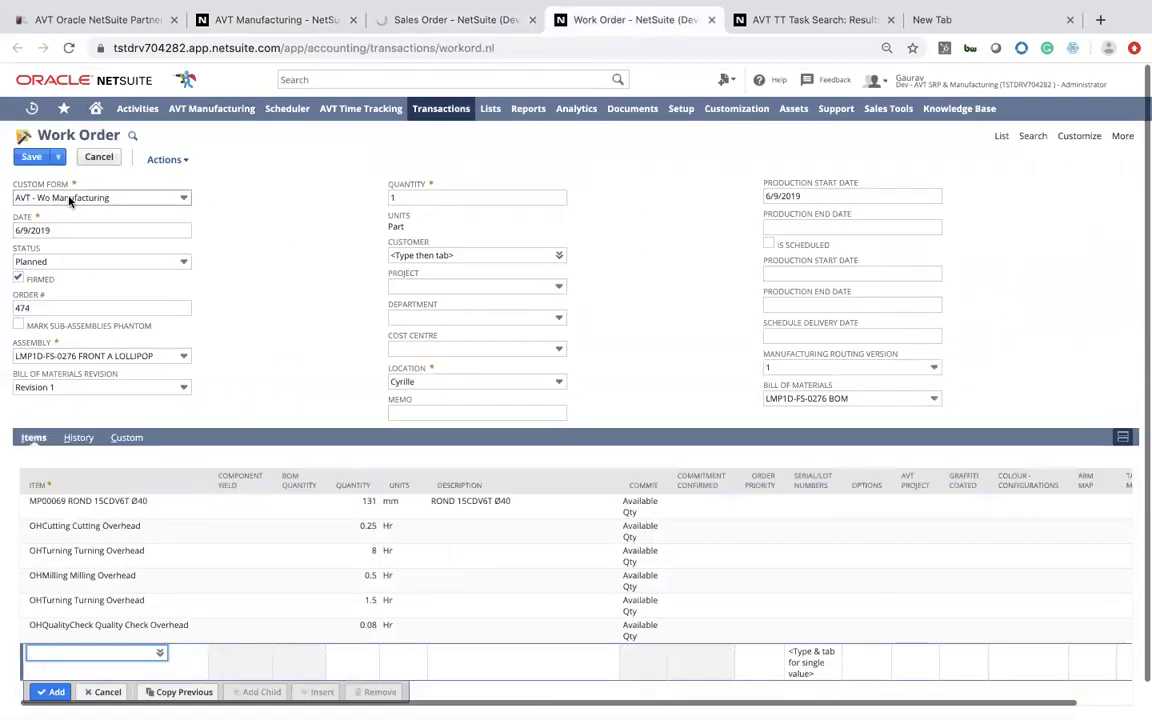
{"action": "left_click", "coordinate": [50, 358]}
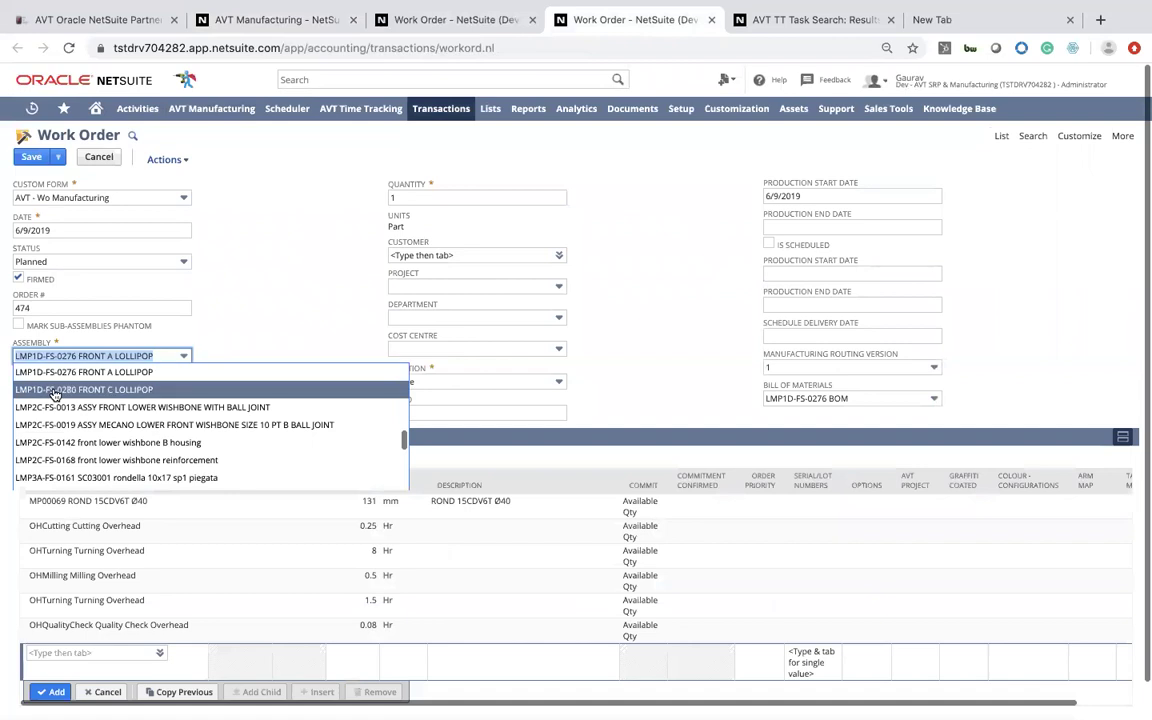
{"action": "left_click", "coordinate": [55, 390]}
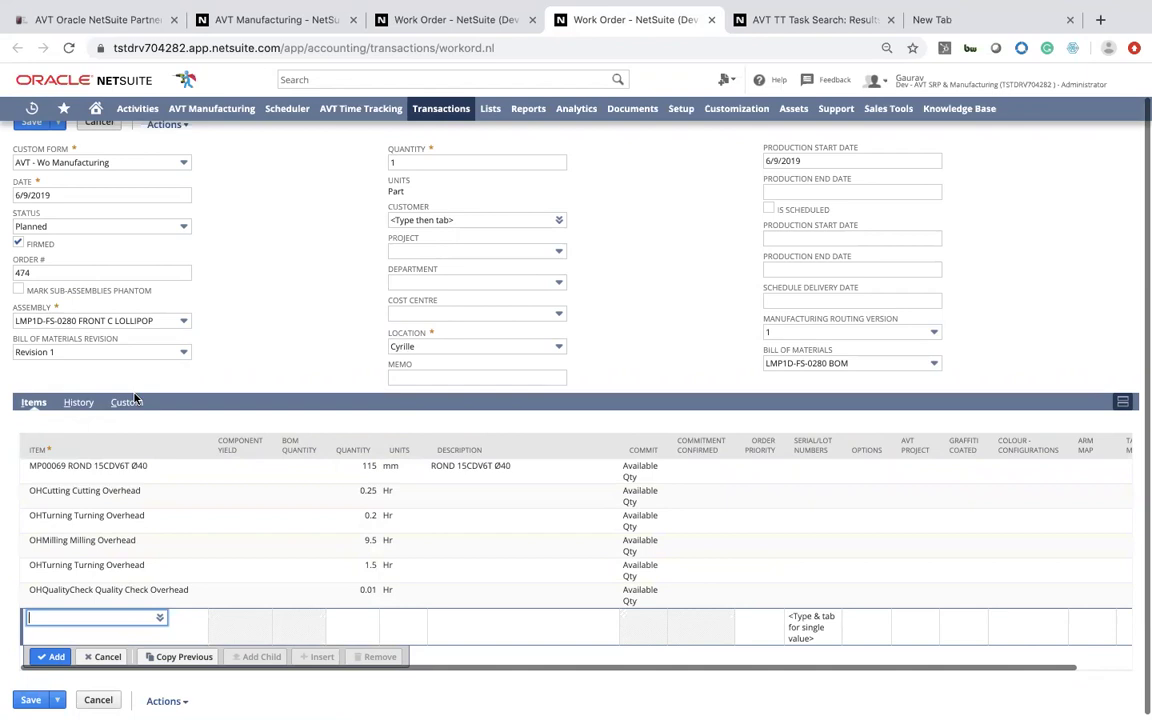
- Open the selected assembly's item record from the work order and look over its purchasing and inventory details
{"action": "mouse_move", "coordinate": [206, 322]}
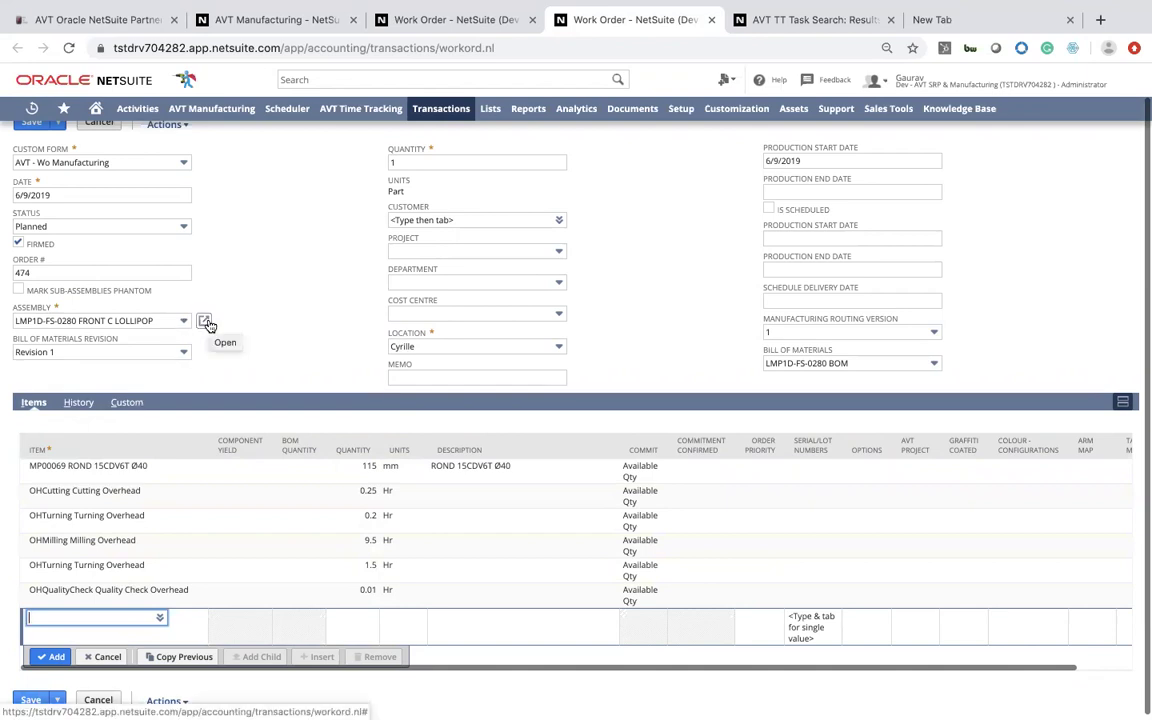
{"action": "left_click", "coordinate": [207, 323]}
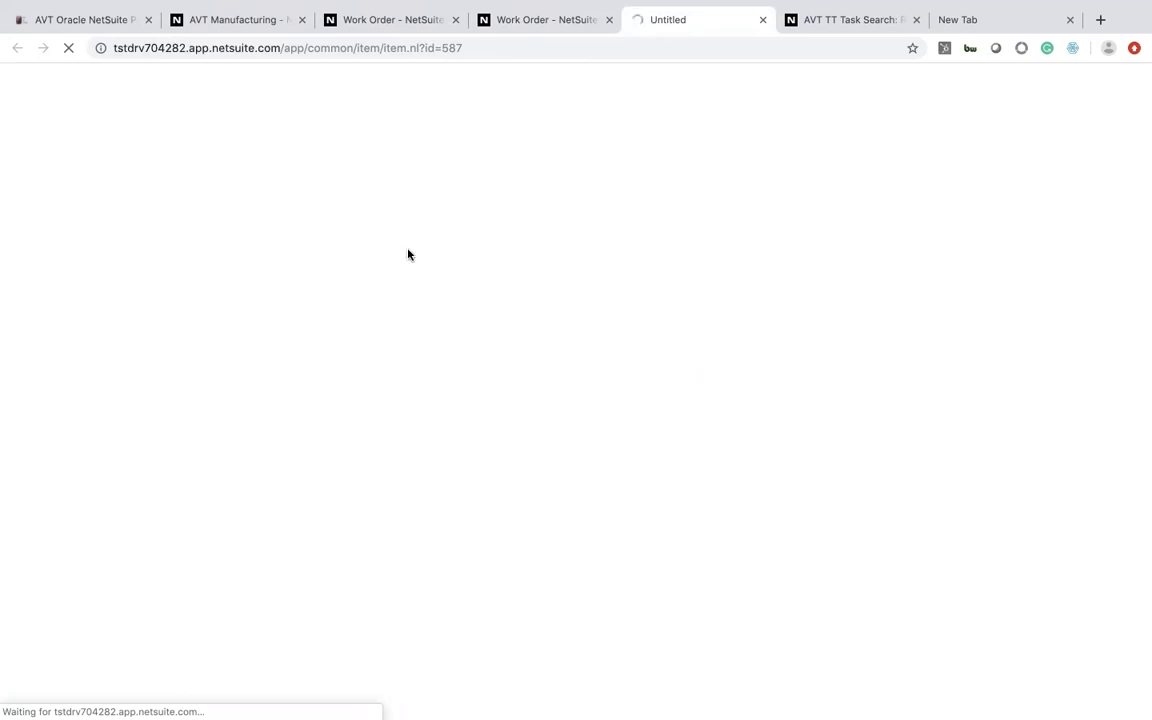
{"action": "scroll", "coordinate": [424, 395], "scroll_direction": "down", "scroll_amount": 5}
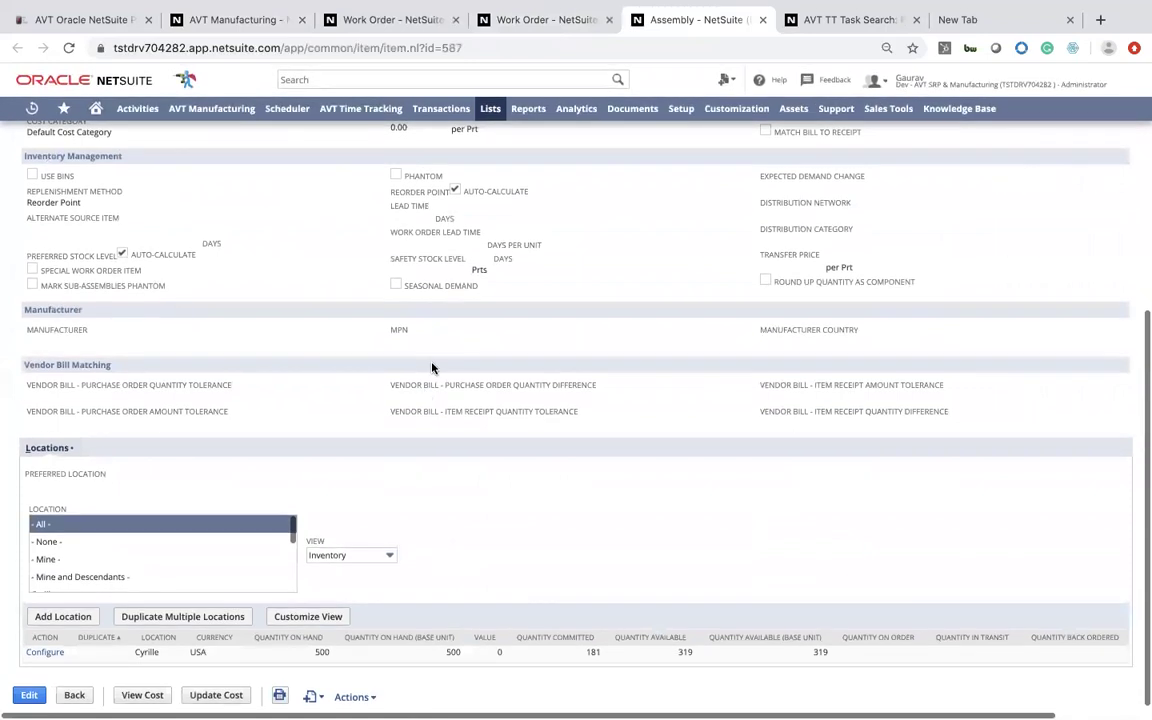
{"action": "scroll", "coordinate": [300, 355], "scroll_direction": "up", "scroll_amount": 4}
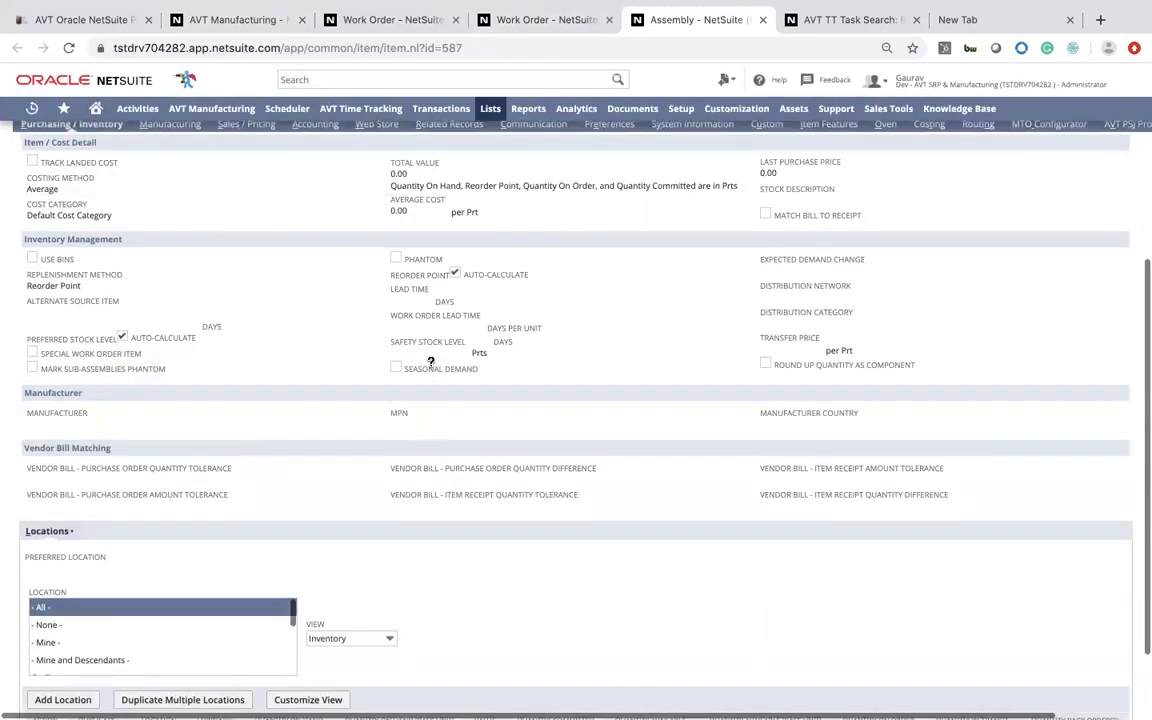
{"action": "scroll", "coordinate": [241, 346], "scroll_direction": "up", "scroll_amount": 5}
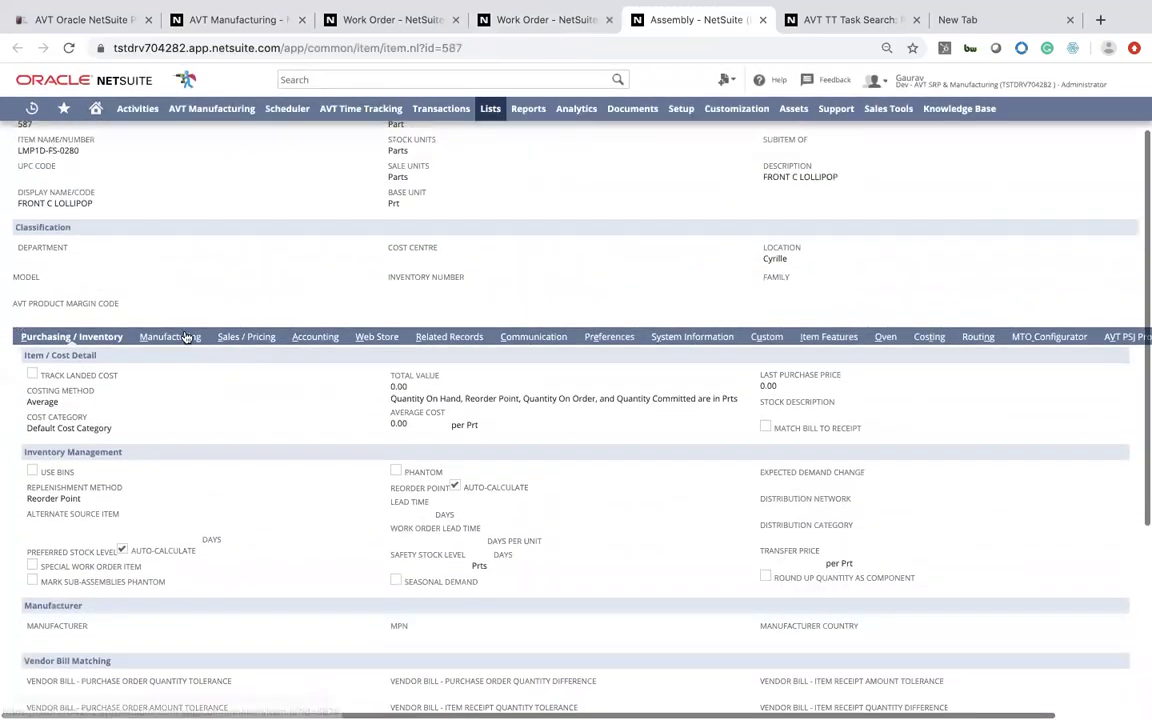
{"action": "scroll", "coordinate": [184, 336], "scroll_direction": "up", "scroll_amount": 1}
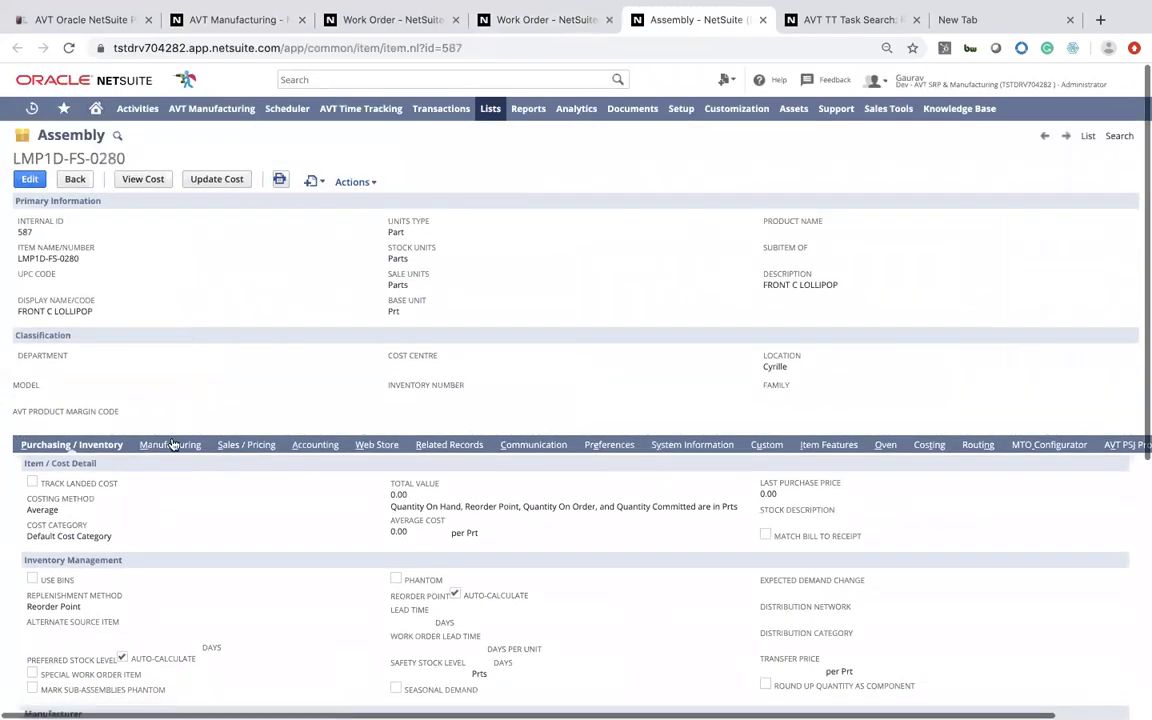
- Open the LMP1D-FS-0280 BOM from the assembly's manufacturing details and view the components of Revision 1
{"action": "left_click", "coordinate": [166, 444]}
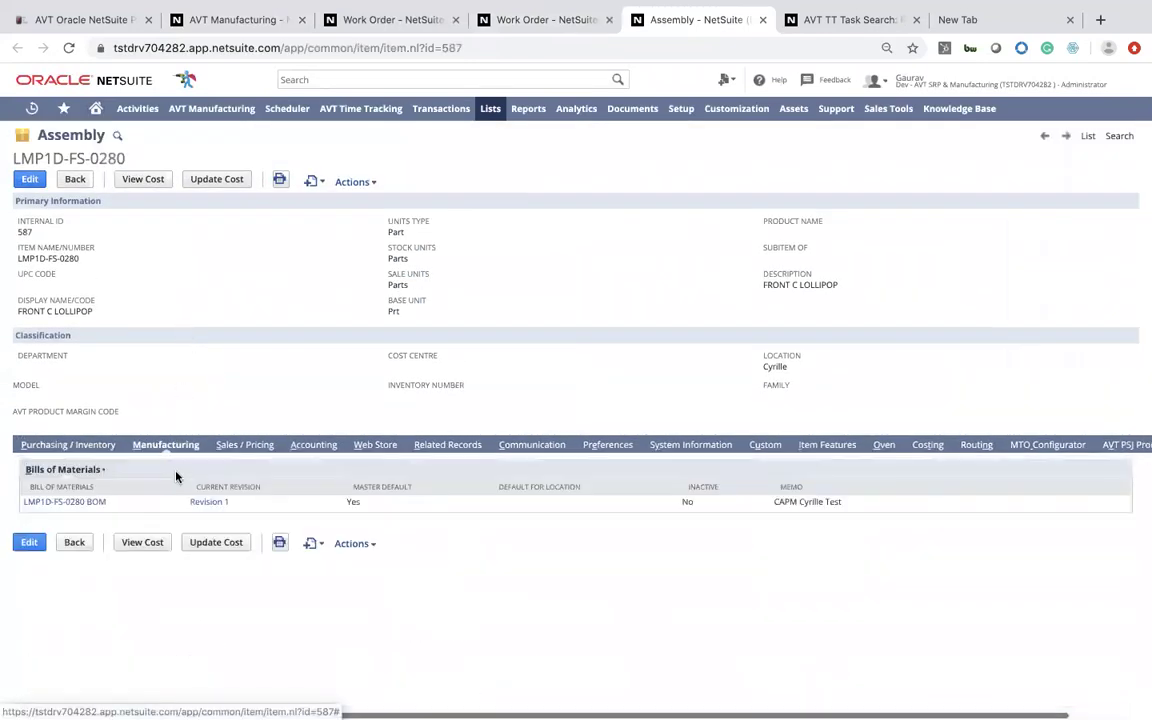
{"action": "left_click", "coordinate": [83, 510]}
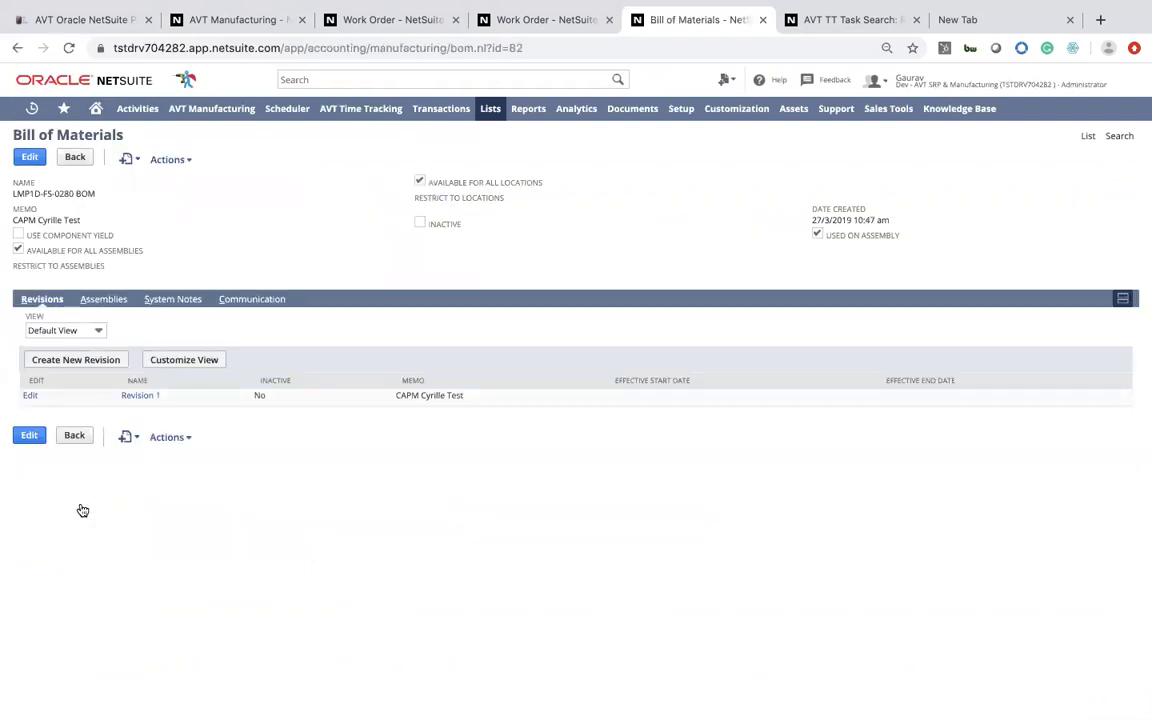
{"action": "left_click", "coordinate": [138, 396]}
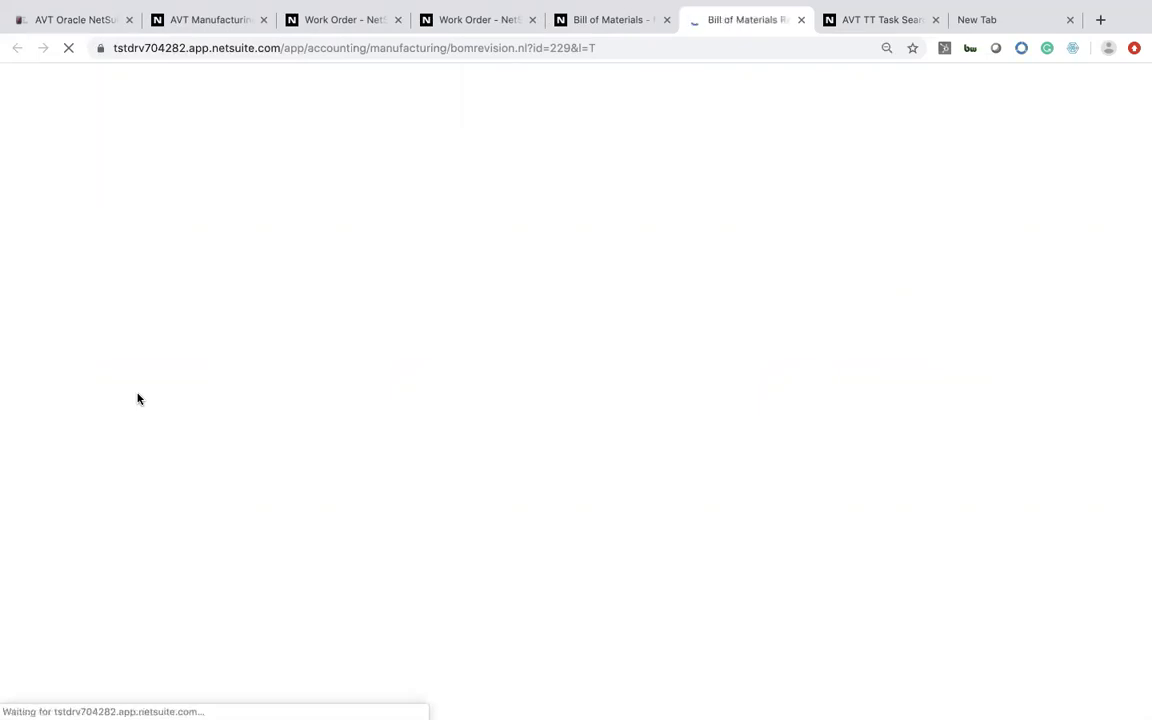
{"action": "mouse_move", "coordinate": [138, 397]}
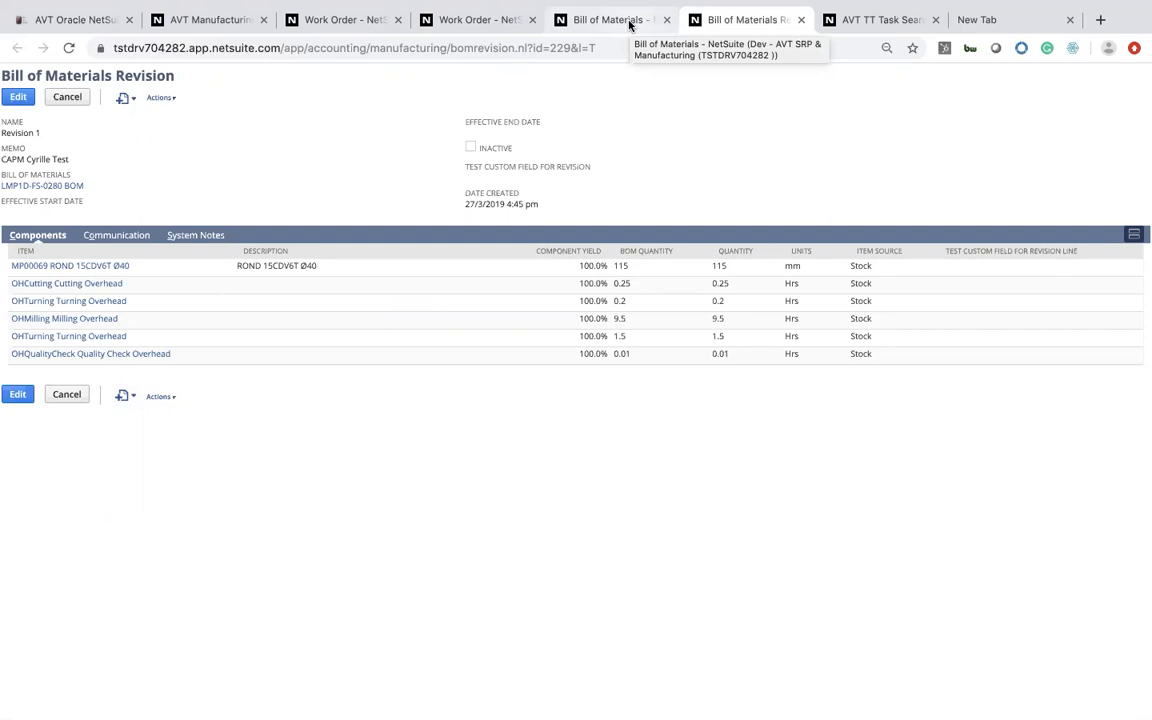
- Return to the new work order, reopen its assembly record and view the routing's manufacturing production tasks
{"action": "left_click", "coordinate": [487, 30]}
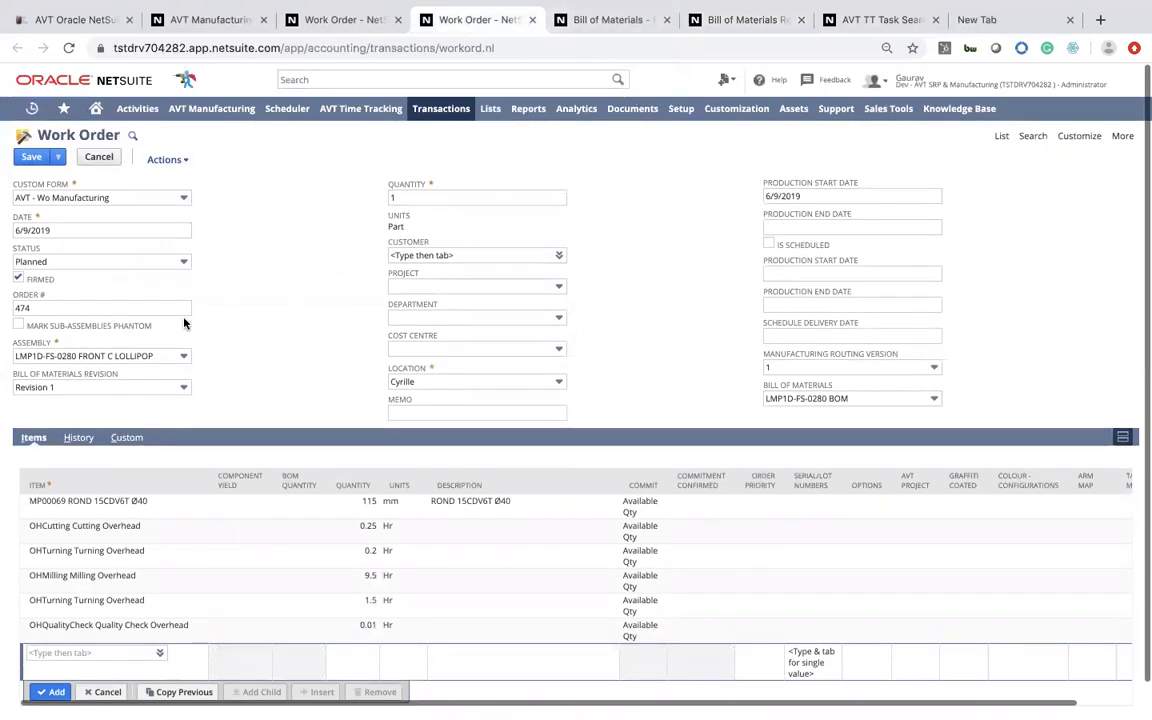
{"action": "left_click", "coordinate": [204, 359]}
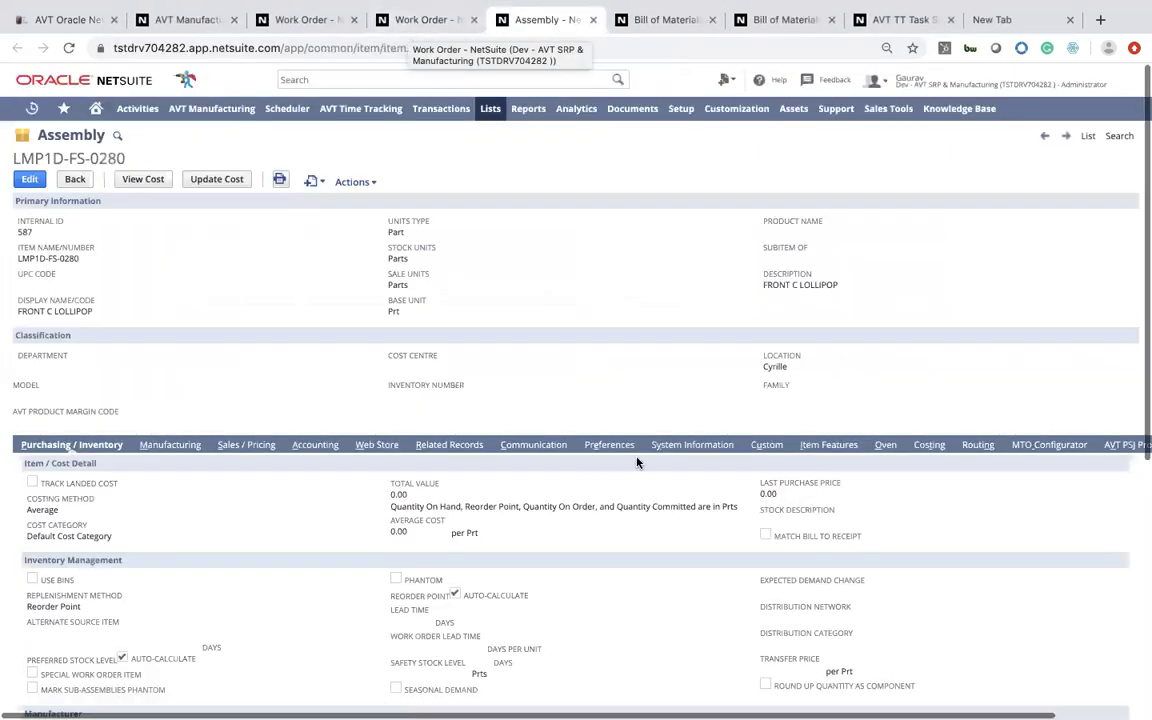
{"action": "scroll", "coordinate": [957, 478], "scroll_direction": "right", "scroll_amount": 2}
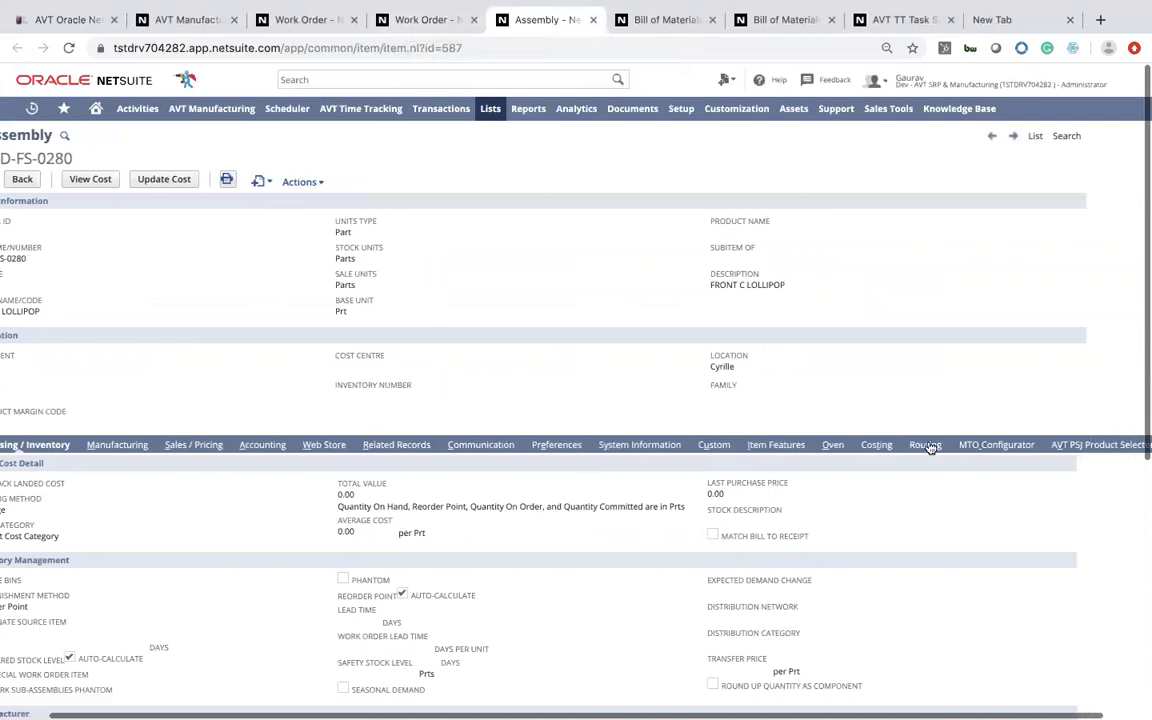
{"action": "left_click", "coordinate": [925, 445]}
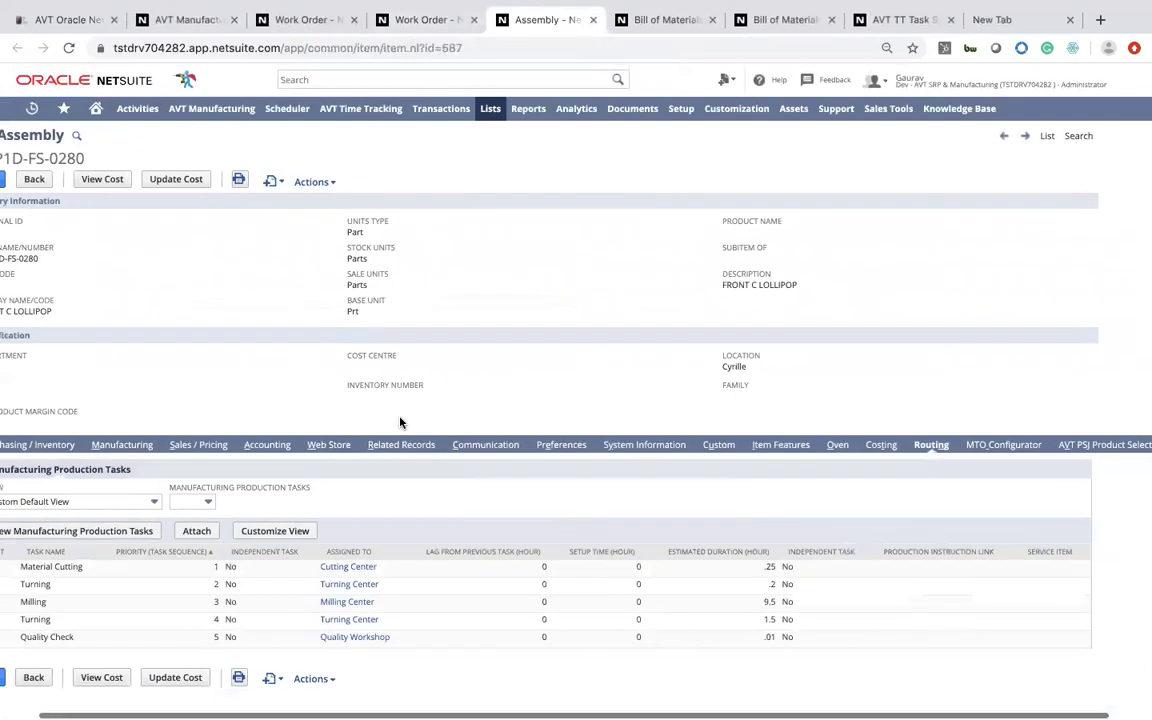
{"action": "scroll", "coordinate": [400, 423], "scroll_direction": "left", "scroll_amount": 2}
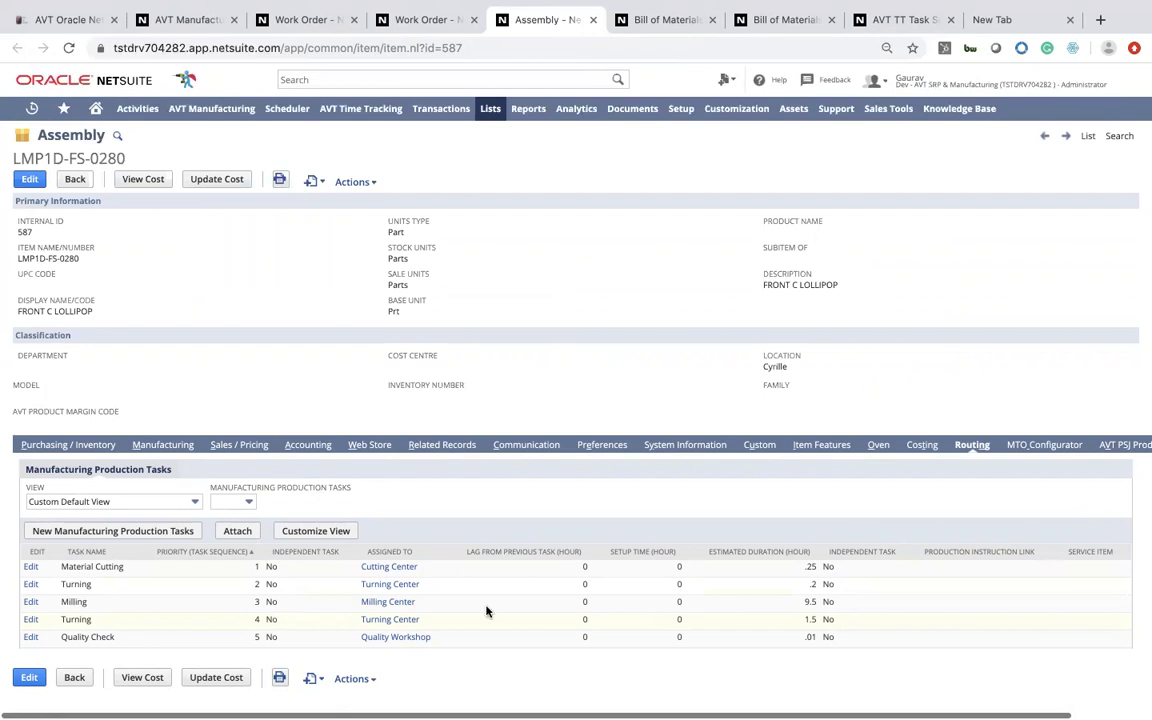
- Open the Material Cutting production task for editing and examine its routing version and estimated duration fields
{"action": "left_click", "coordinate": [33, 584]}
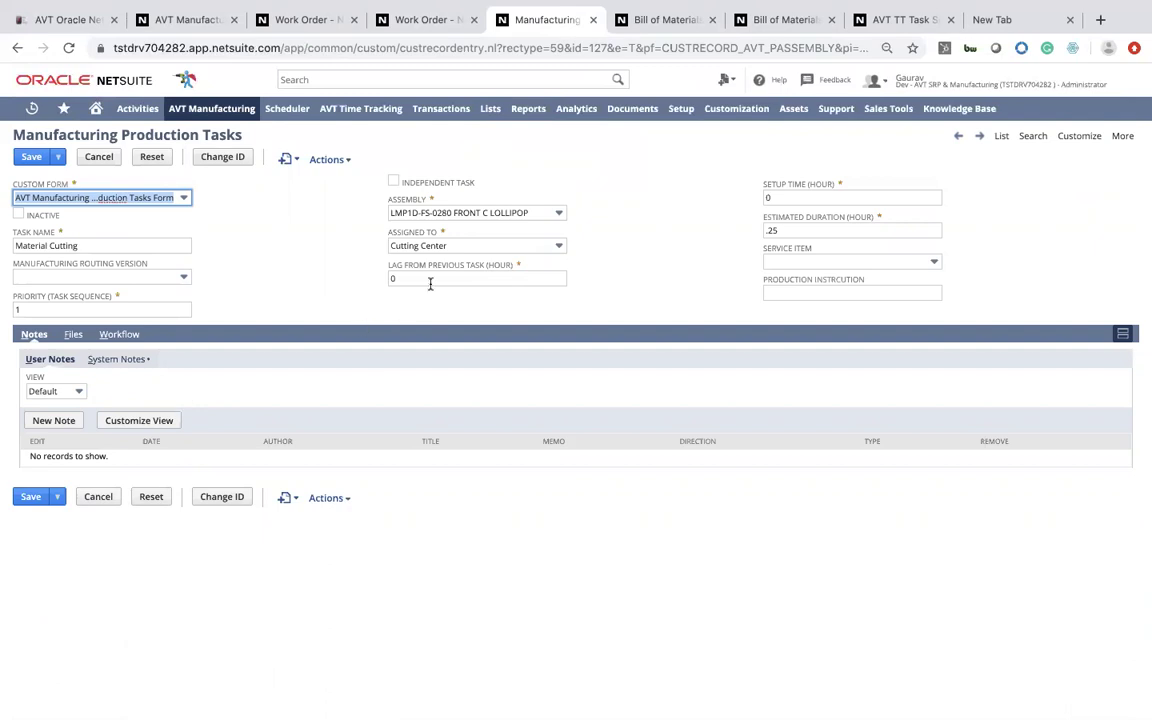
{"action": "left_click", "coordinate": [125, 276]}
{"action": "left_click", "coordinate": [125, 276]}
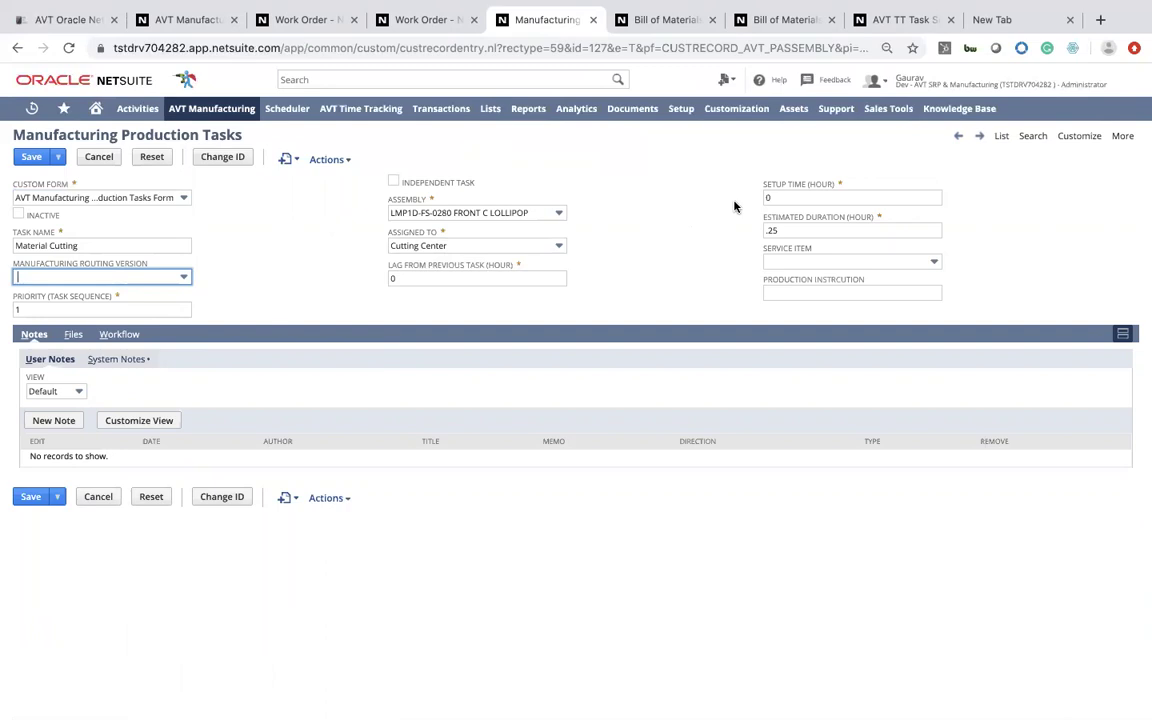
{"action": "left_click", "coordinate": [784, 233]}
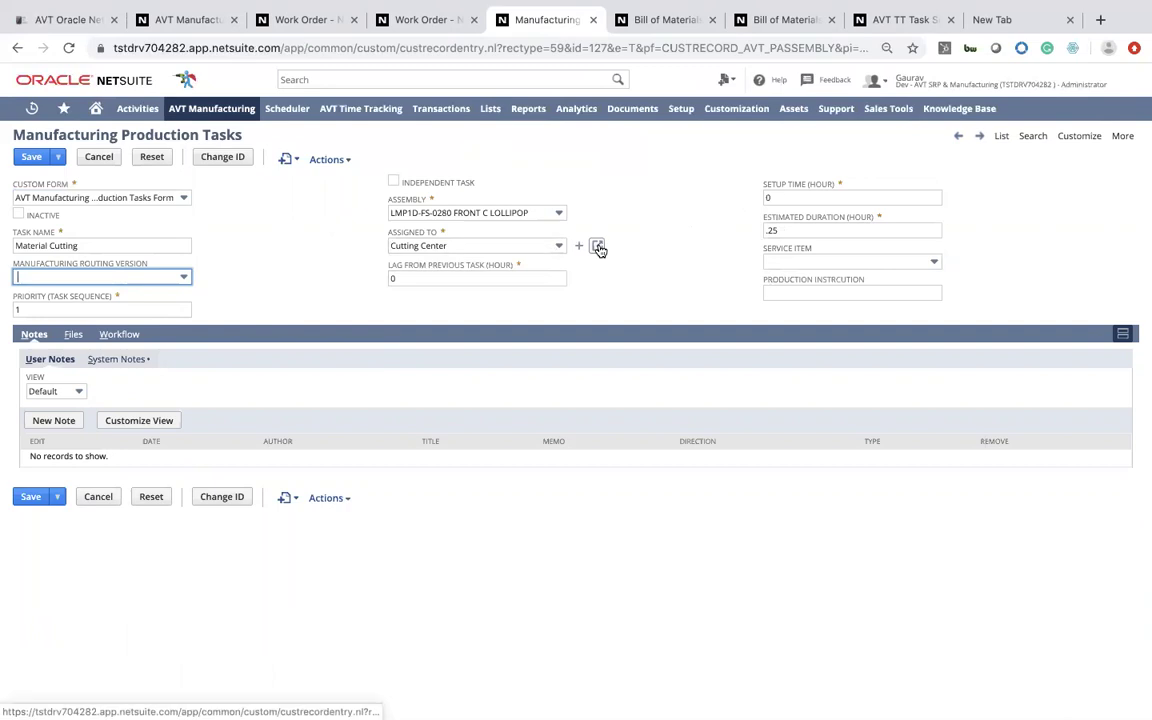
- Open the Cutting Center record assigned to the task and view its AVT work center settings
{"action": "left_click", "coordinate": [598, 247]}
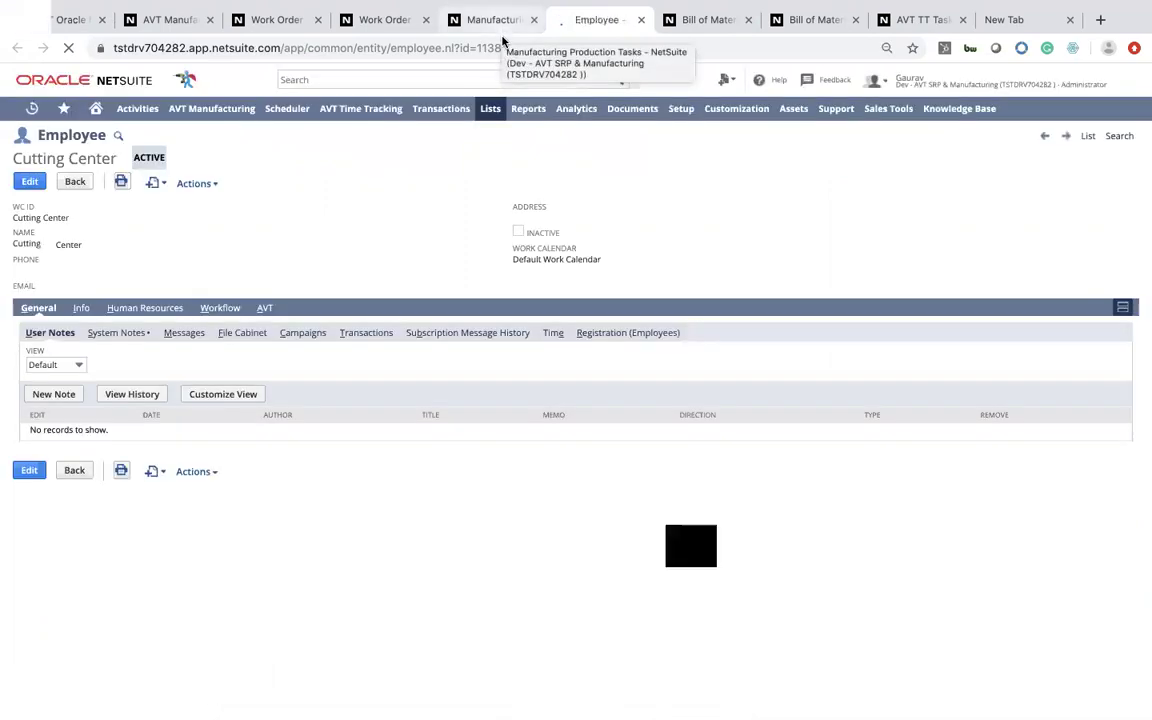
{"action": "left_click", "coordinate": [268, 310]}
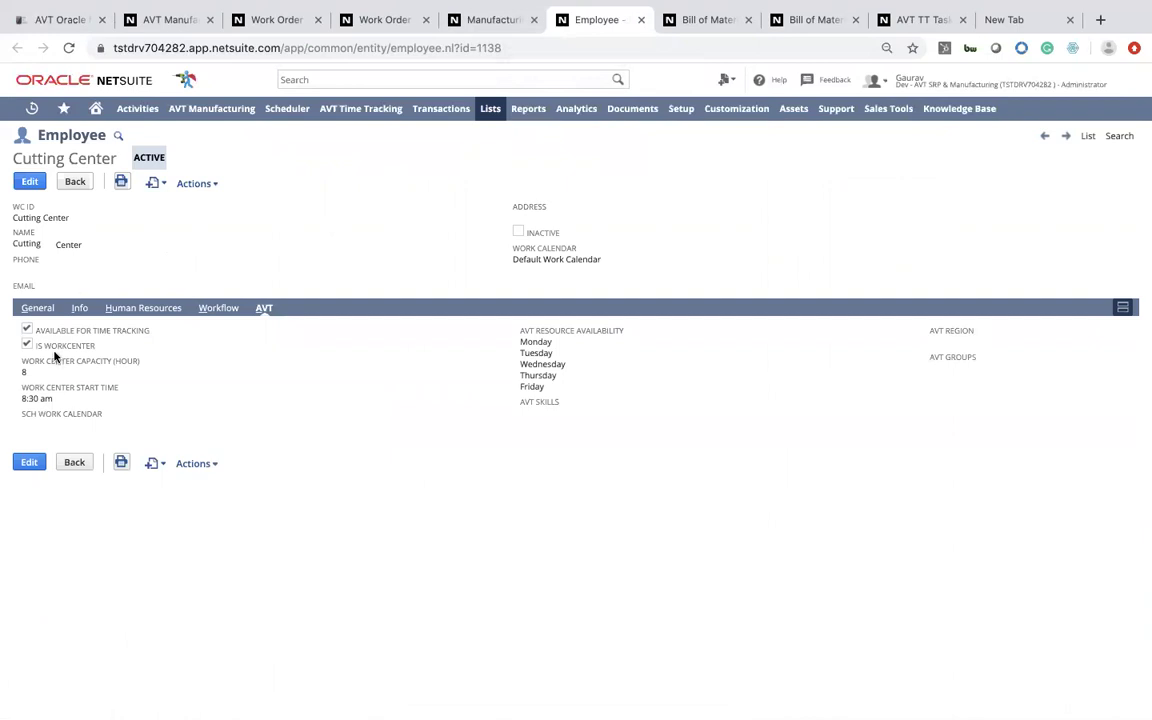
- Open the Cutting Center record for editing and examine its resource availability days and the SCH Work Calendar options
{"action": "left_click", "coordinate": [31, 185]}
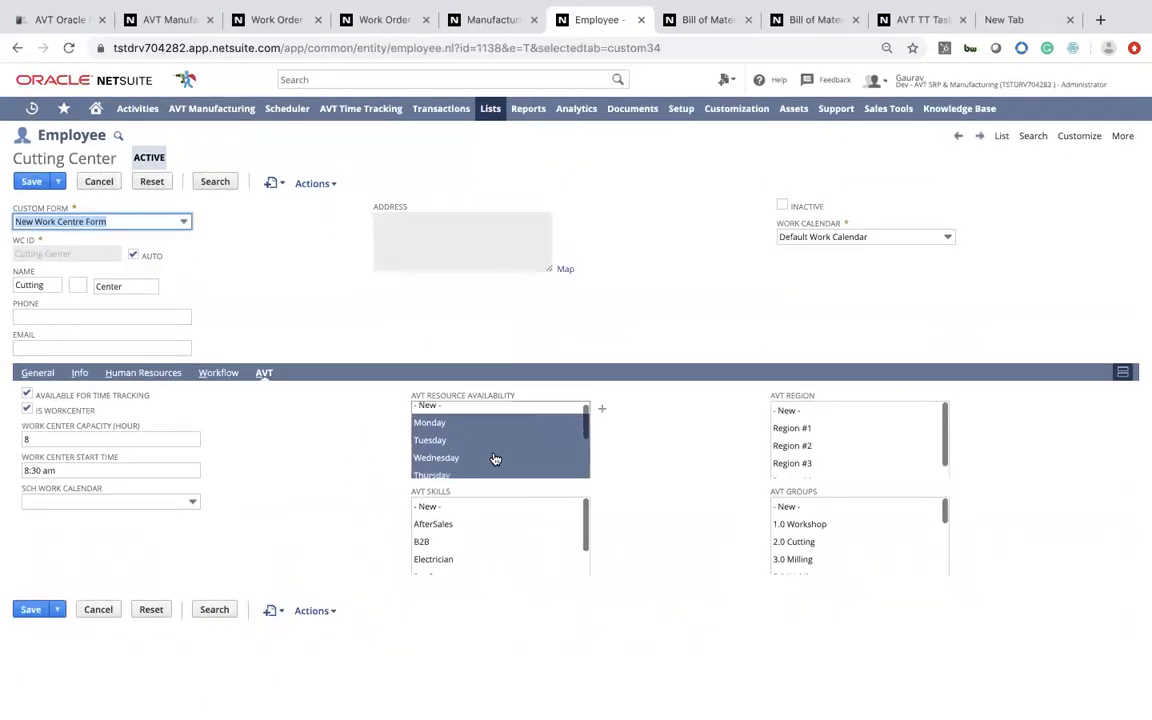
{"action": "scroll", "coordinate": [494, 458], "scroll_direction": "down", "scroll_amount": 3}
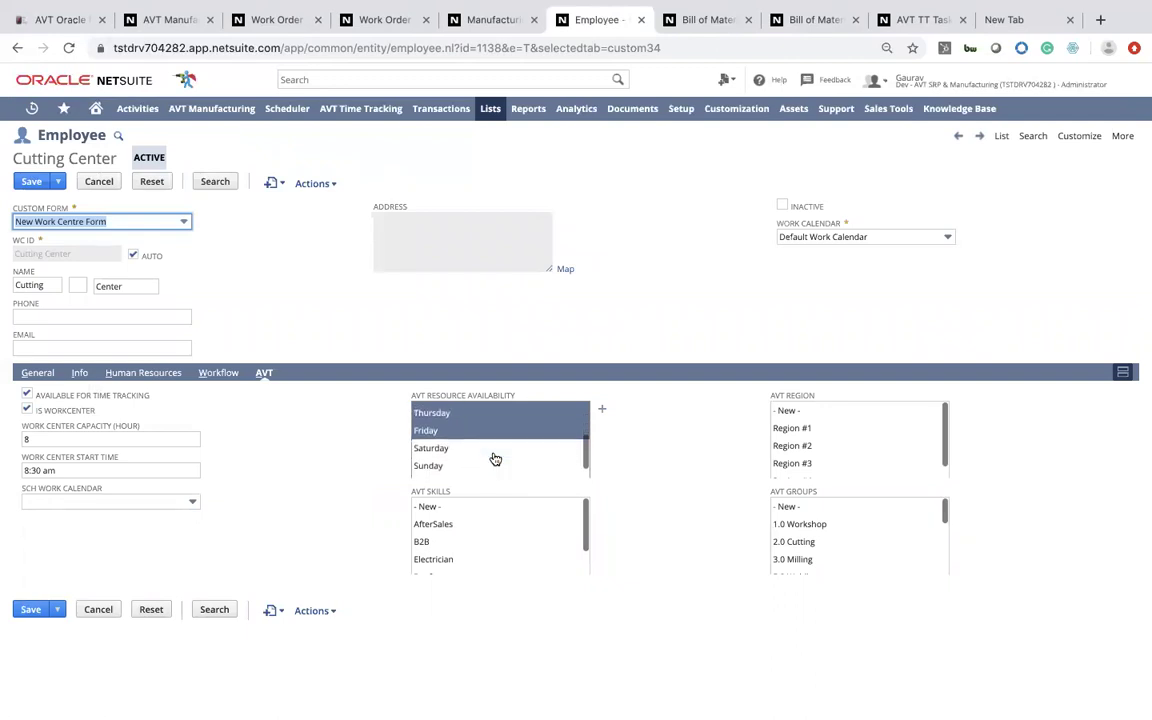
{"action": "scroll", "coordinate": [494, 458], "scroll_direction": "down", "scroll_amount": 1}
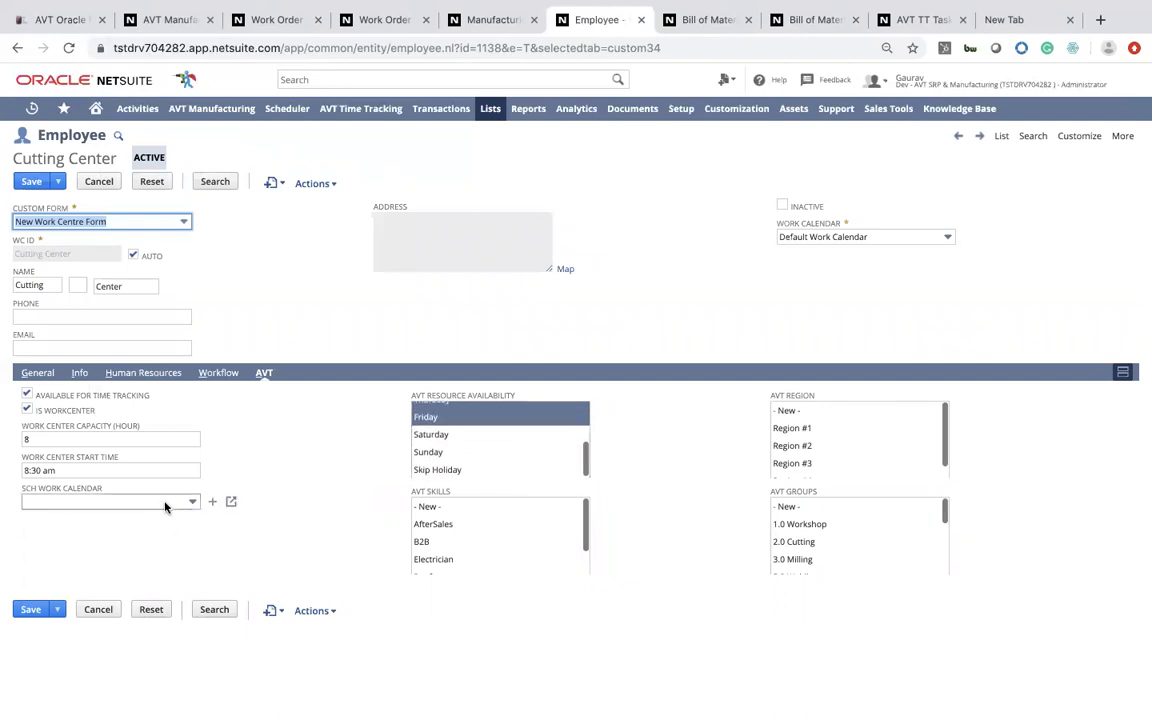
{"action": "left_click", "coordinate": [192, 501]}
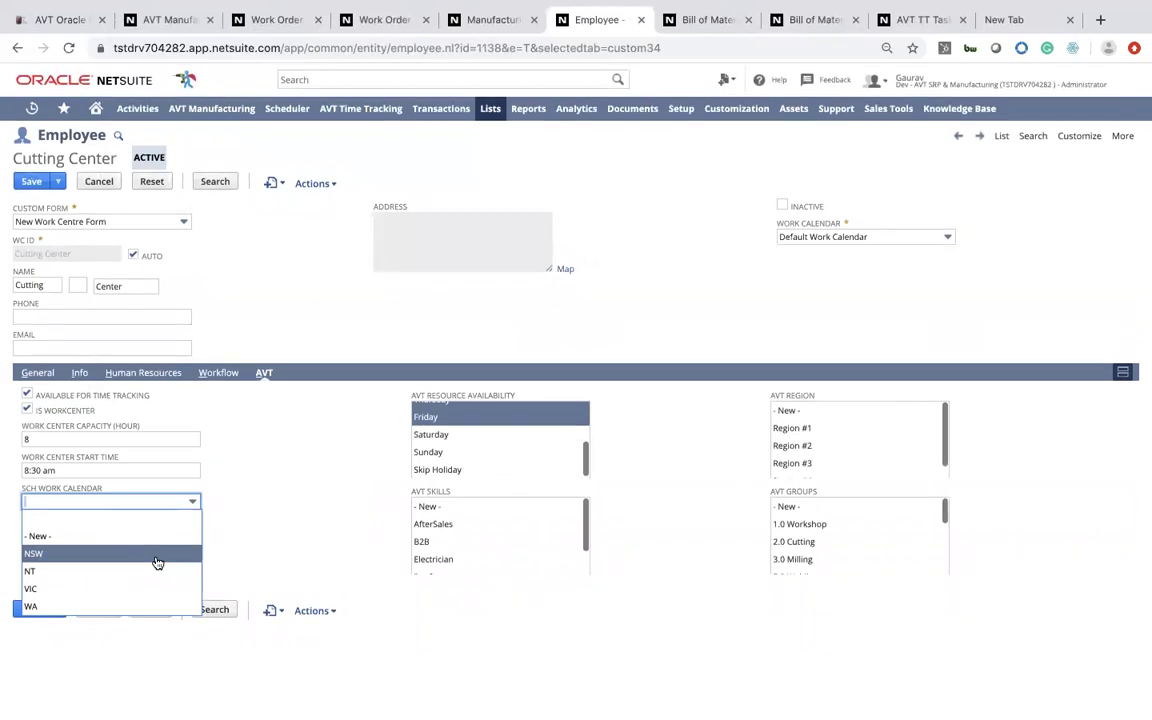
{"action": "left_click", "coordinate": [326, 454]}
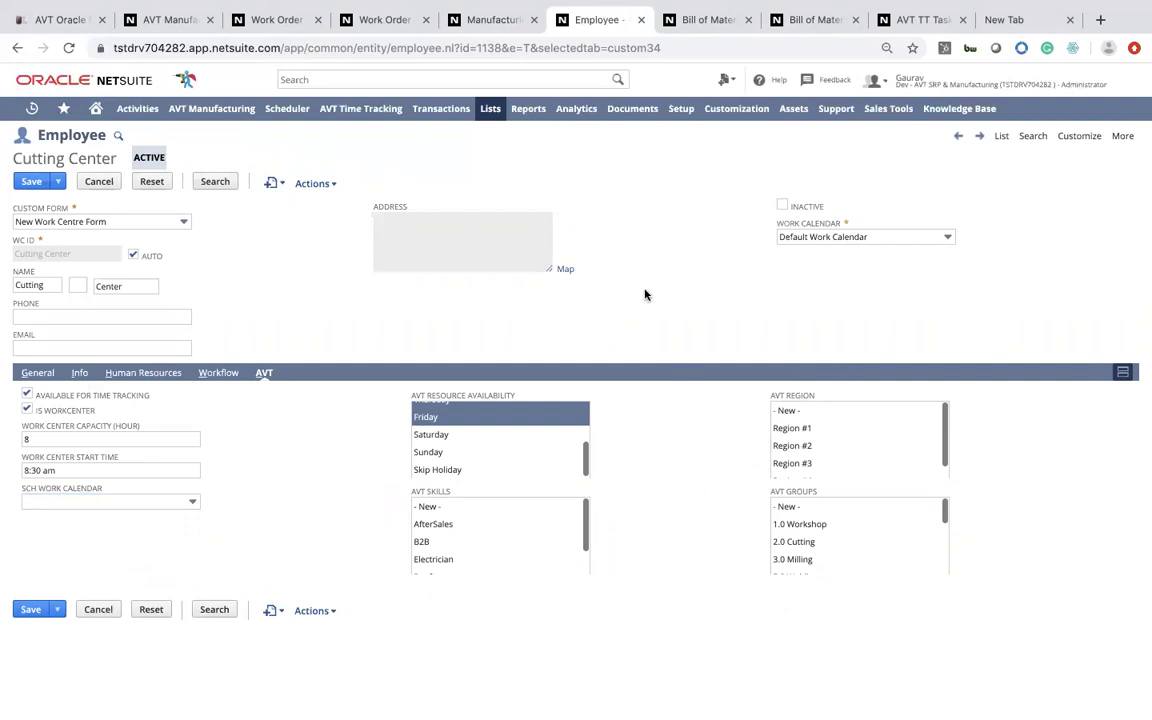
- Return to the AVT Manufacturing overview and view the Work Orders - To Release and Work Orders - In Progress lists
{"action": "left_click", "coordinate": [494, 24]}
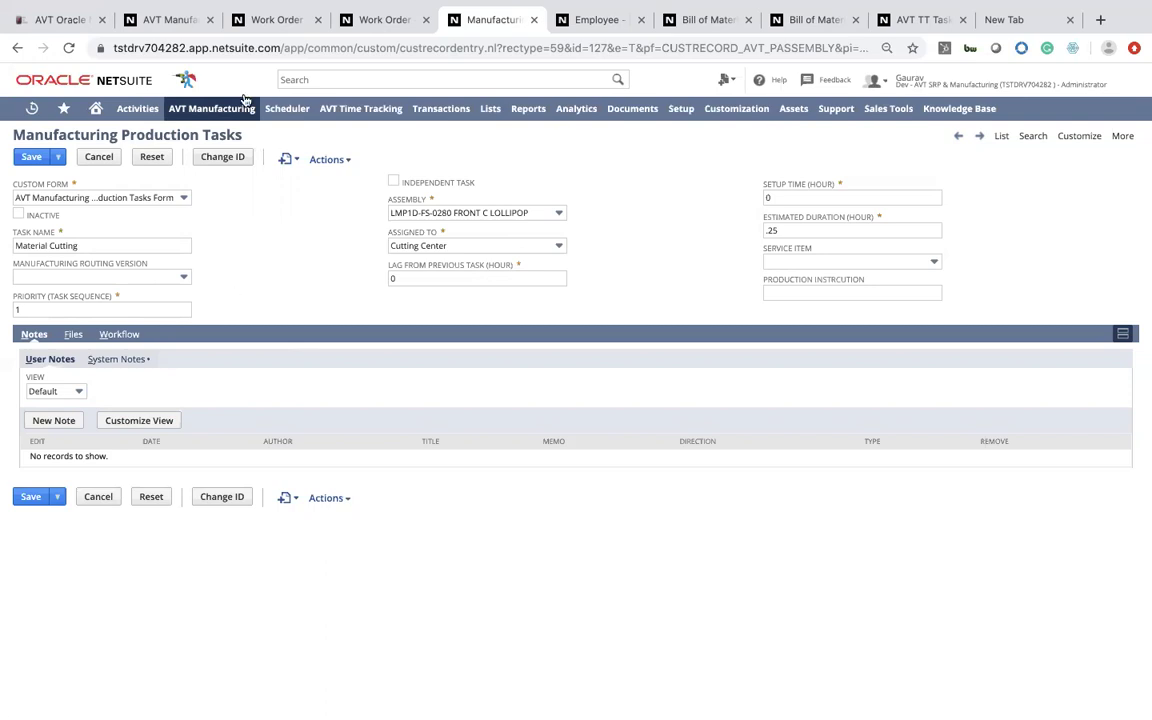
{"action": "left_click", "coordinate": [183, 24]}
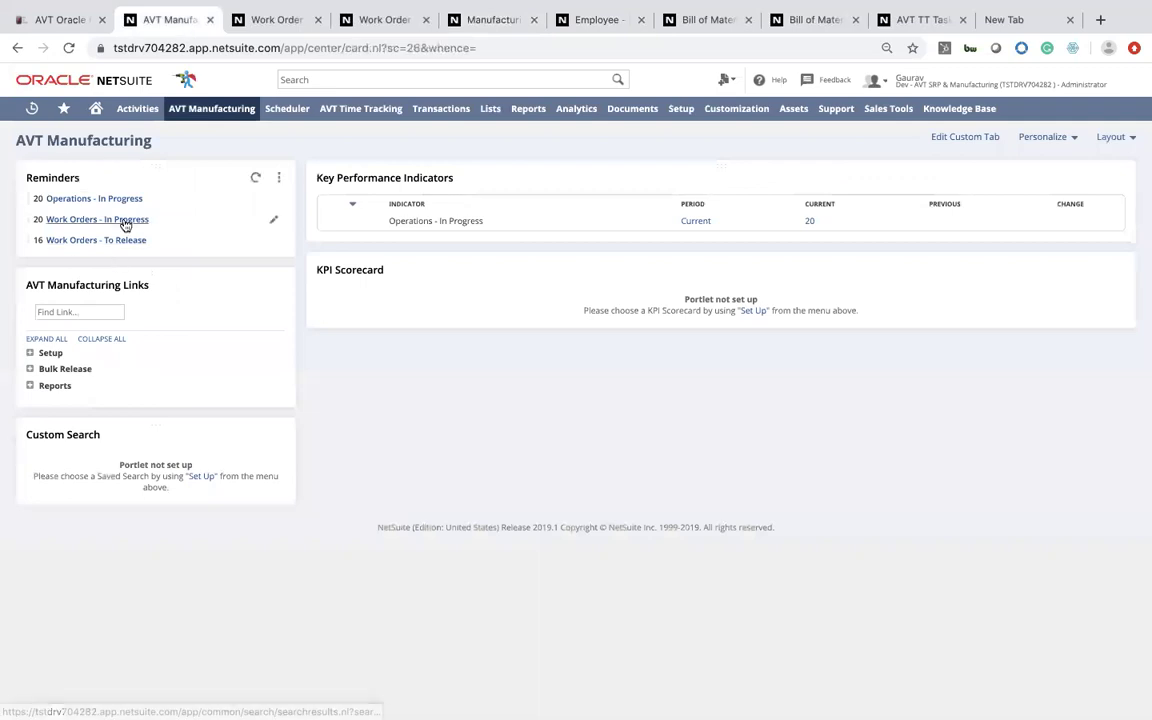
{"action": "left_click", "coordinate": [124, 244]}
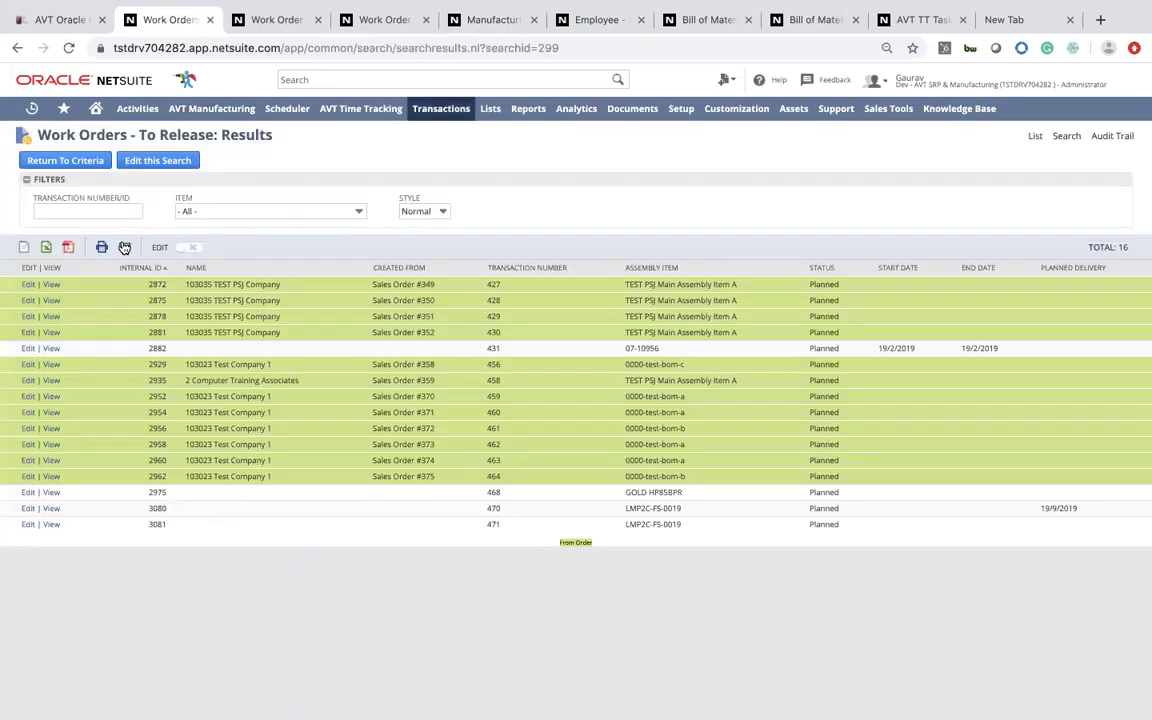
{"action": "left_click", "coordinate": [191, 112]}
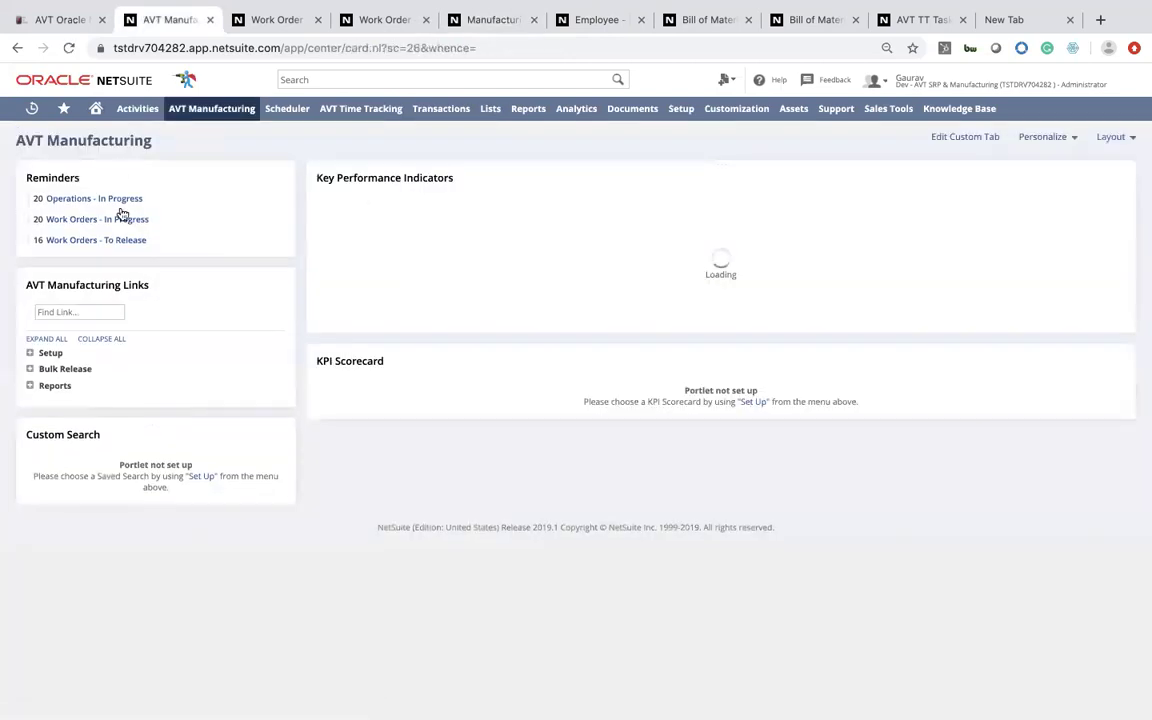
{"action": "left_click", "coordinate": [123, 221]}
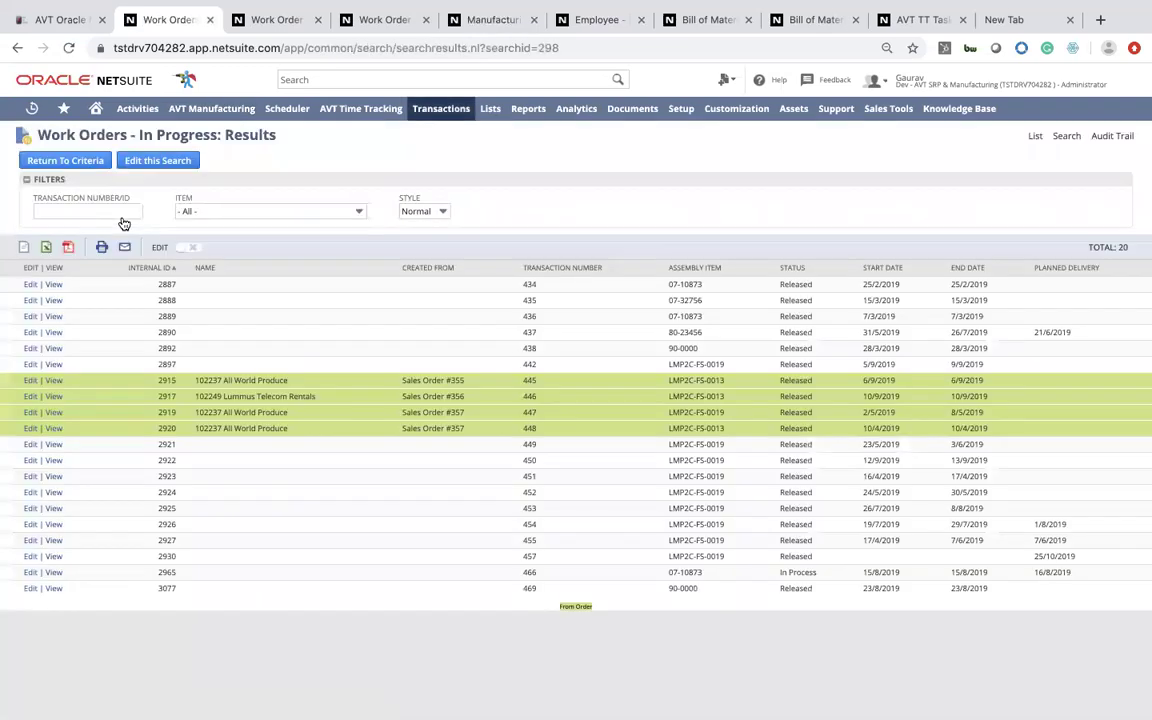
- Open the Bulk Schedule Work Order page and view its work orders to be scheduled and already scheduled
{"action": "mouse_move", "coordinate": [232, 112]}
{"action": "mouse_move", "coordinate": [253, 180]}
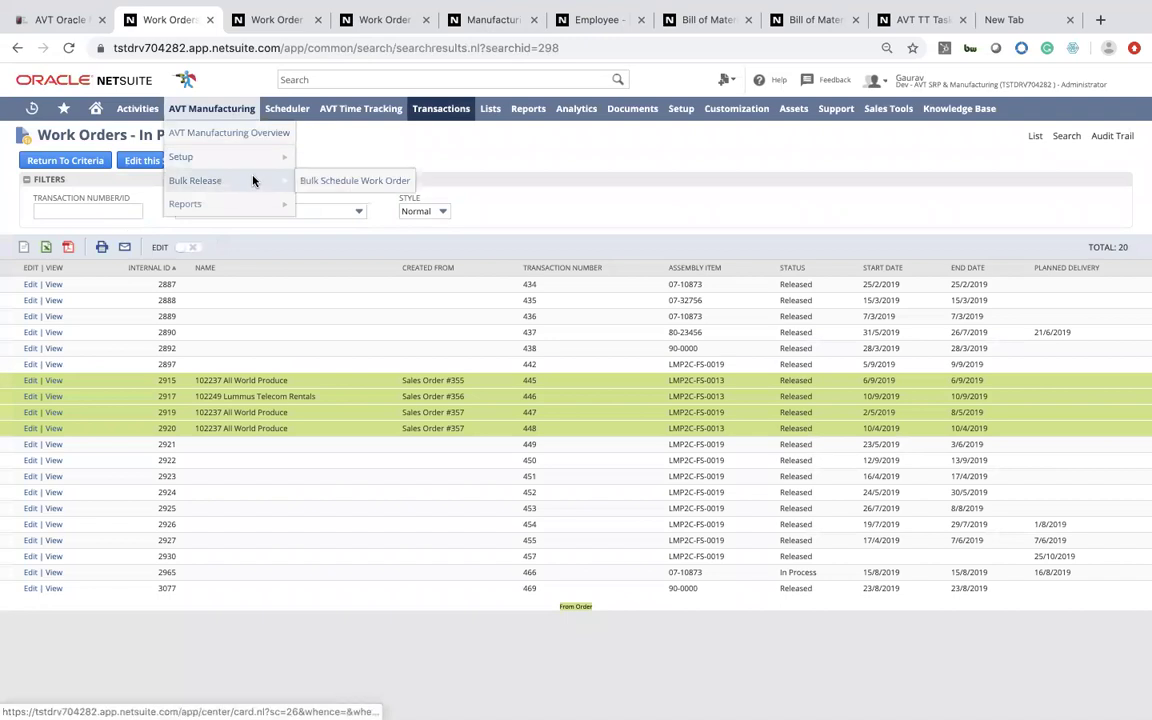
{"action": "left_click", "coordinate": [338, 191]}
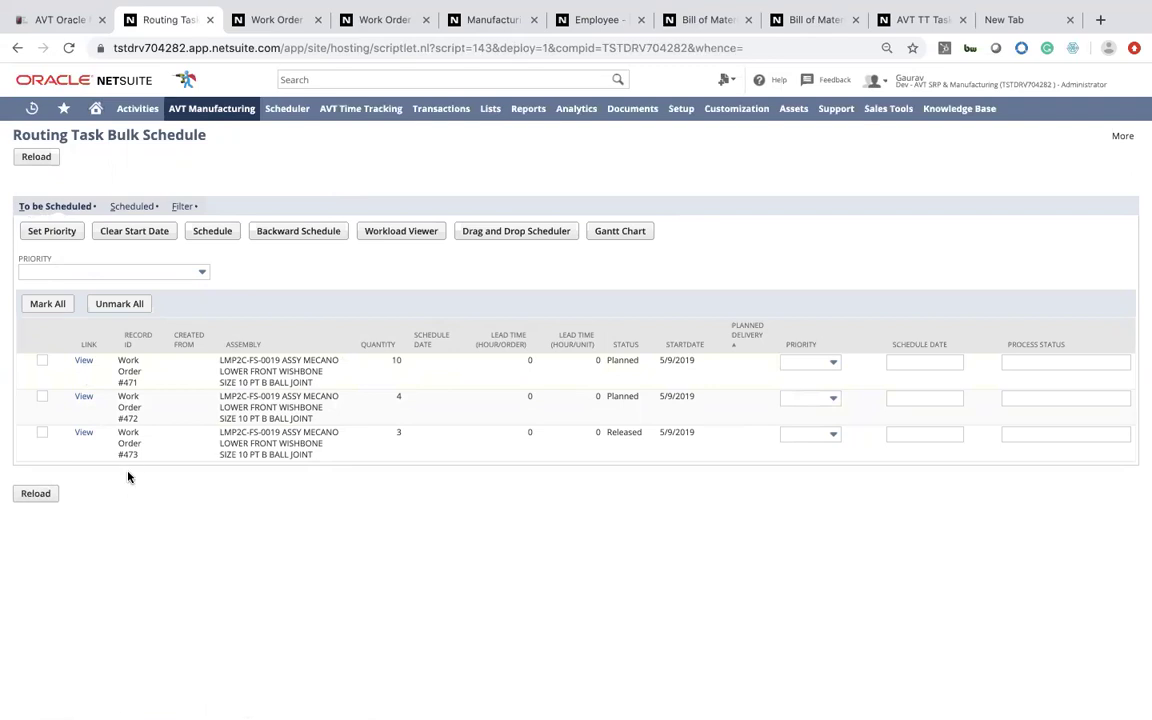
{"action": "left_click", "coordinate": [136, 207]}
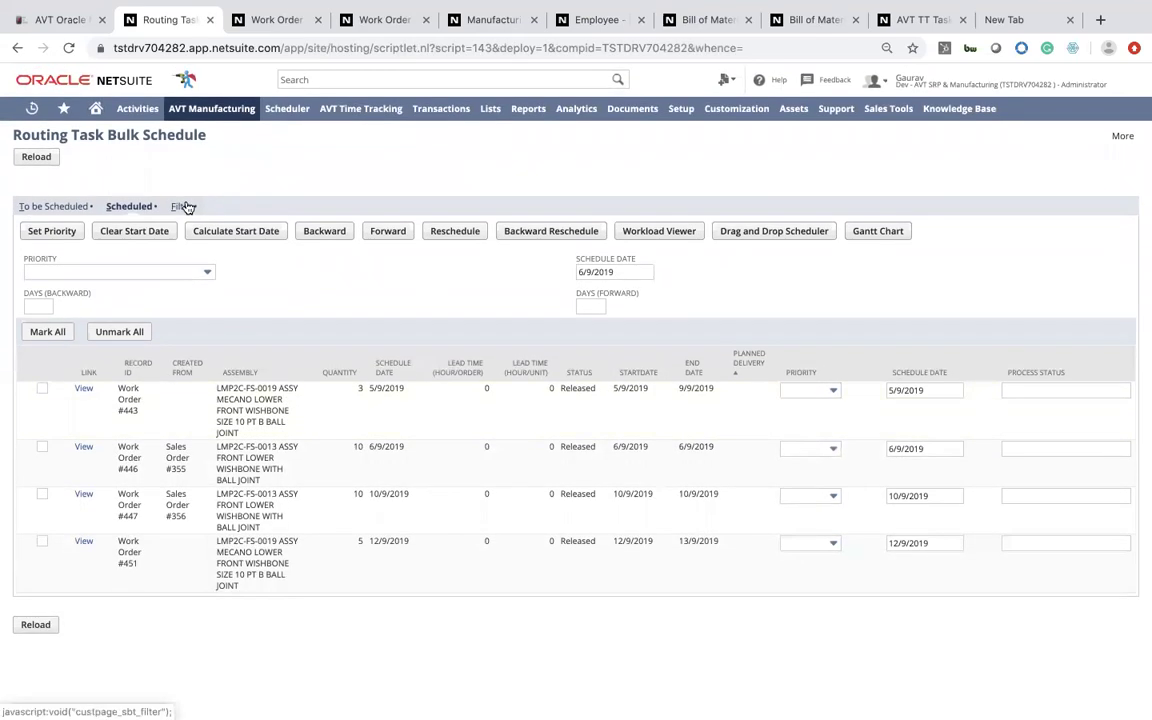
- Examine the bulk schedule's filter options, including the work center list, work order status, sales order, customer and assembly item
{"action": "left_click", "coordinate": [180, 206]}
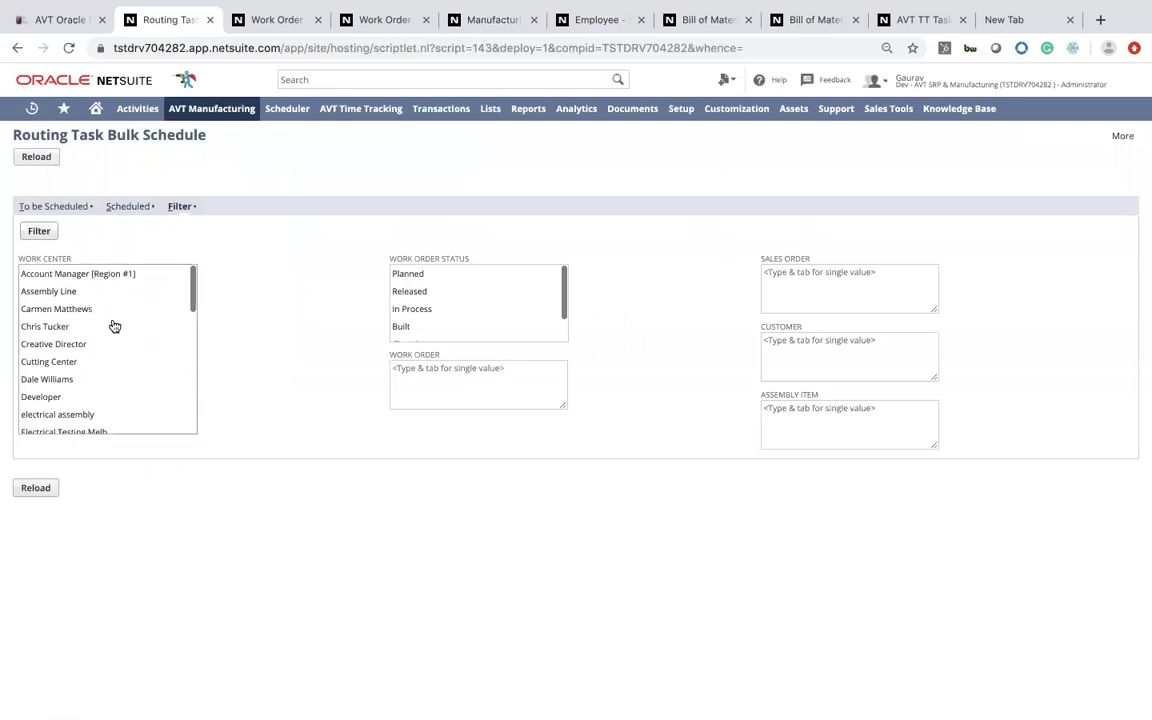
{"action": "scroll", "coordinate": [112, 340], "scroll_direction": "down", "scroll_amount": 1}
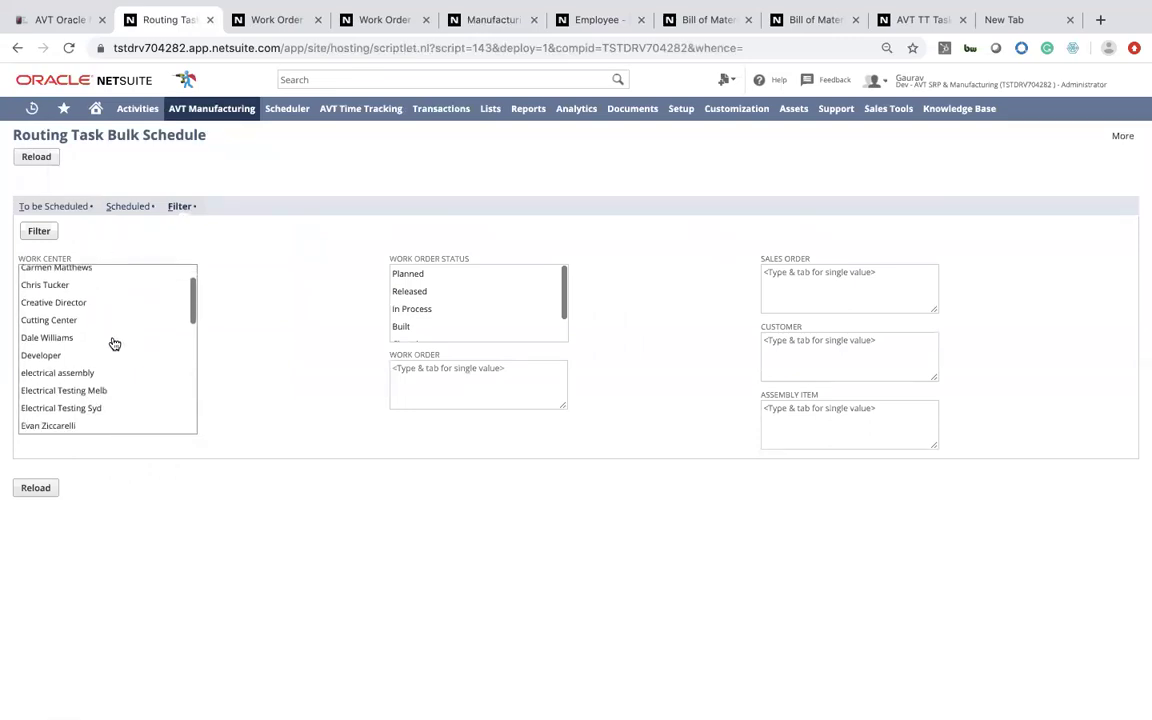
{"action": "scroll", "coordinate": [112, 342], "scroll_direction": "down", "scroll_amount": 1}
{"action": "scroll", "coordinate": [110, 342], "scroll_direction": "up", "scroll_amount": 2}
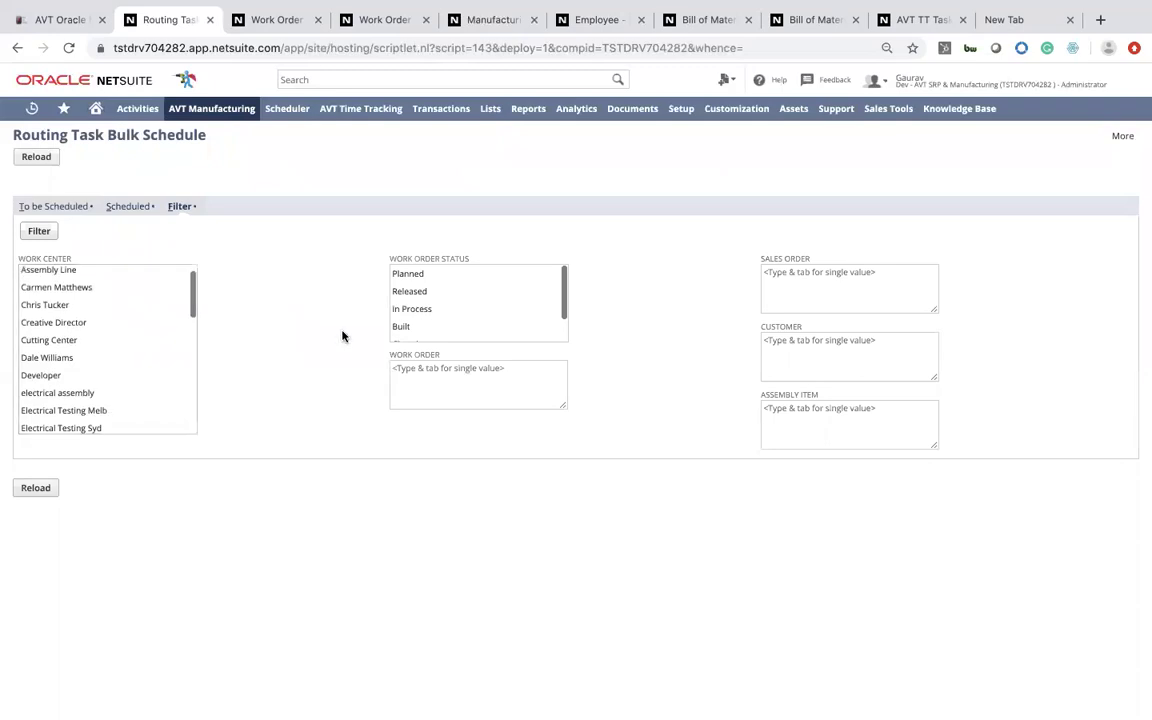
{"action": "scroll", "coordinate": [440, 321], "scroll_direction": "down", "scroll_amount": 2}
{"action": "scroll", "coordinate": [440, 318], "scroll_direction": "up", "scroll_amount": 2}
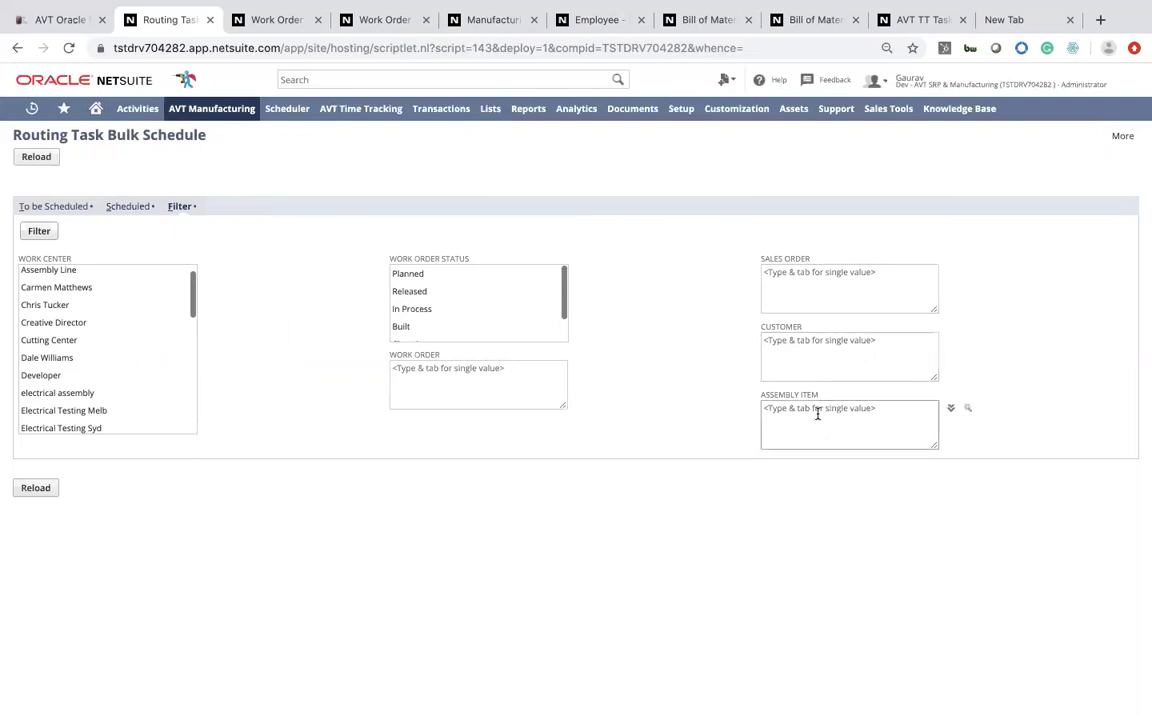
- Mark all work orders to be scheduled and set their priority to High
{"action": "left_click", "coordinate": [79, 208]}
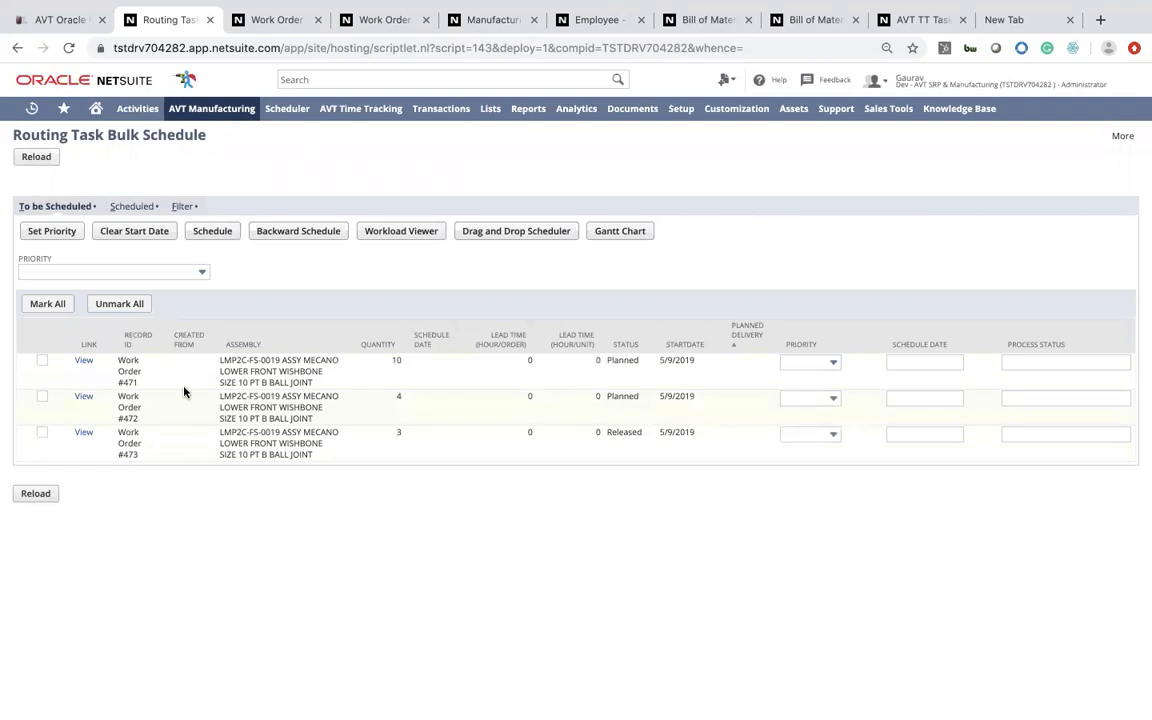
{"action": "left_click", "coordinate": [66, 303]}
{"action": "left_click", "coordinate": [88, 272]}
{"action": "left_click", "coordinate": [90, 323]}
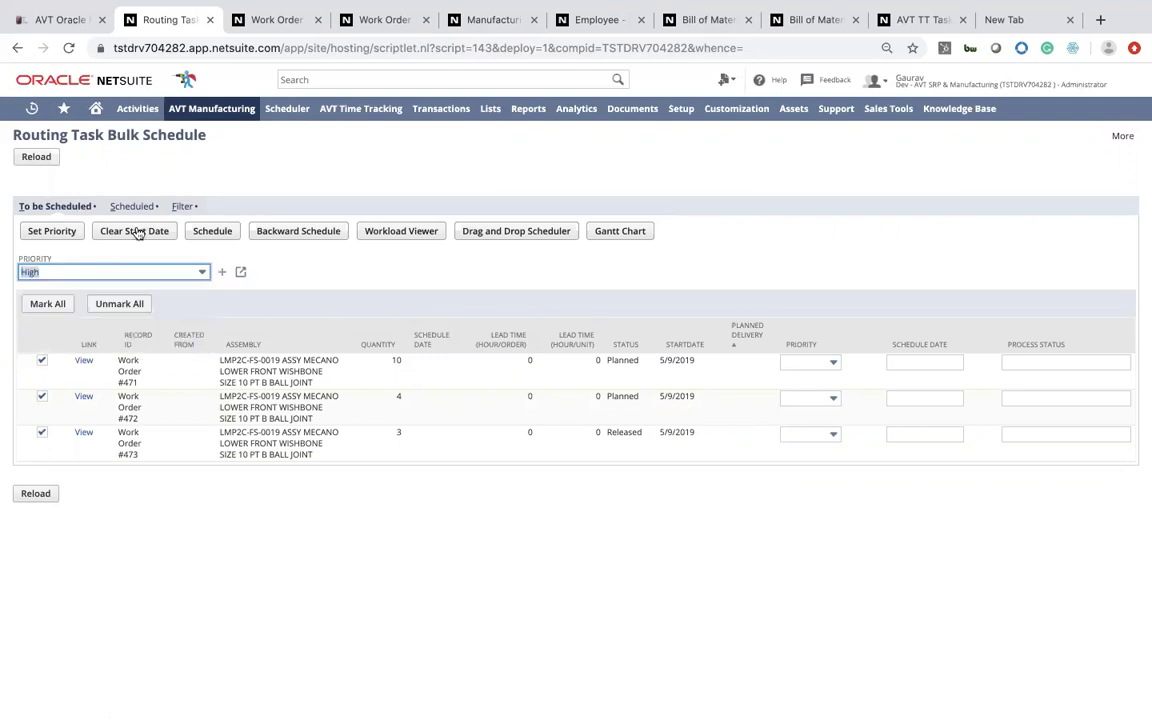
{"action": "left_click", "coordinate": [67, 231]}
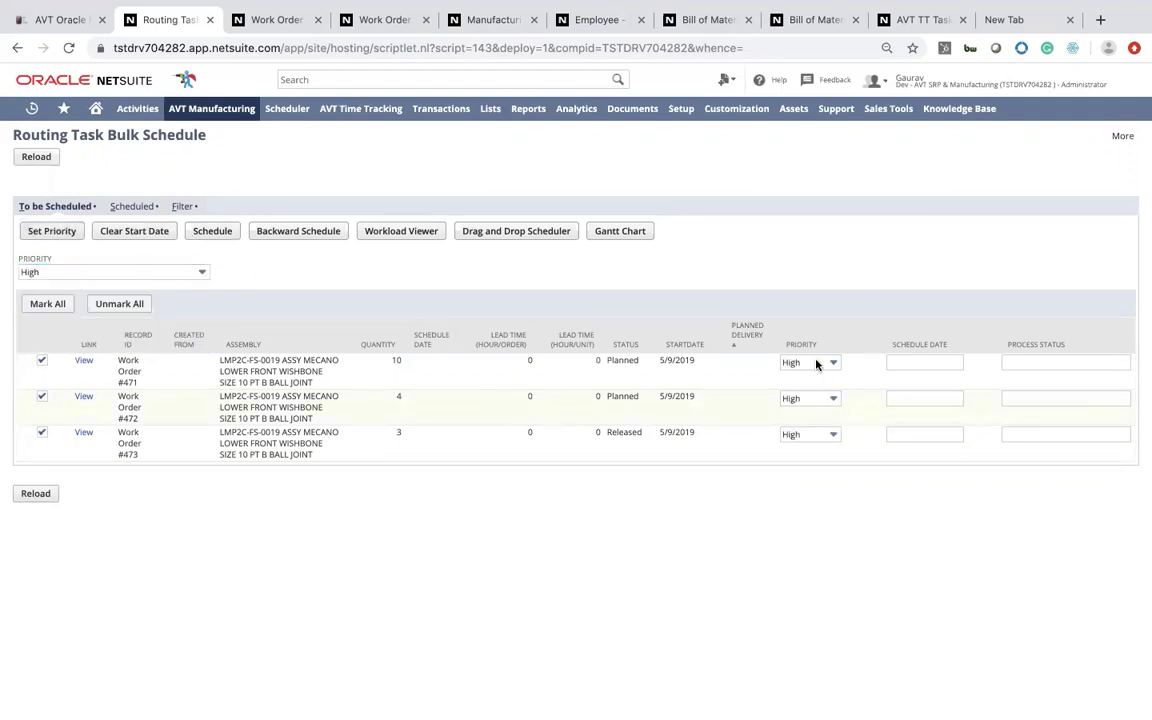
{"action": "left_click", "coordinate": [895, 362]}
- Mark all scheduled work orders and open their production Gantt chart
{"action": "left_click", "coordinate": [131, 207]}
{"action": "left_click", "coordinate": [44, 333]}
{"action": "left_click", "coordinate": [896, 233]}
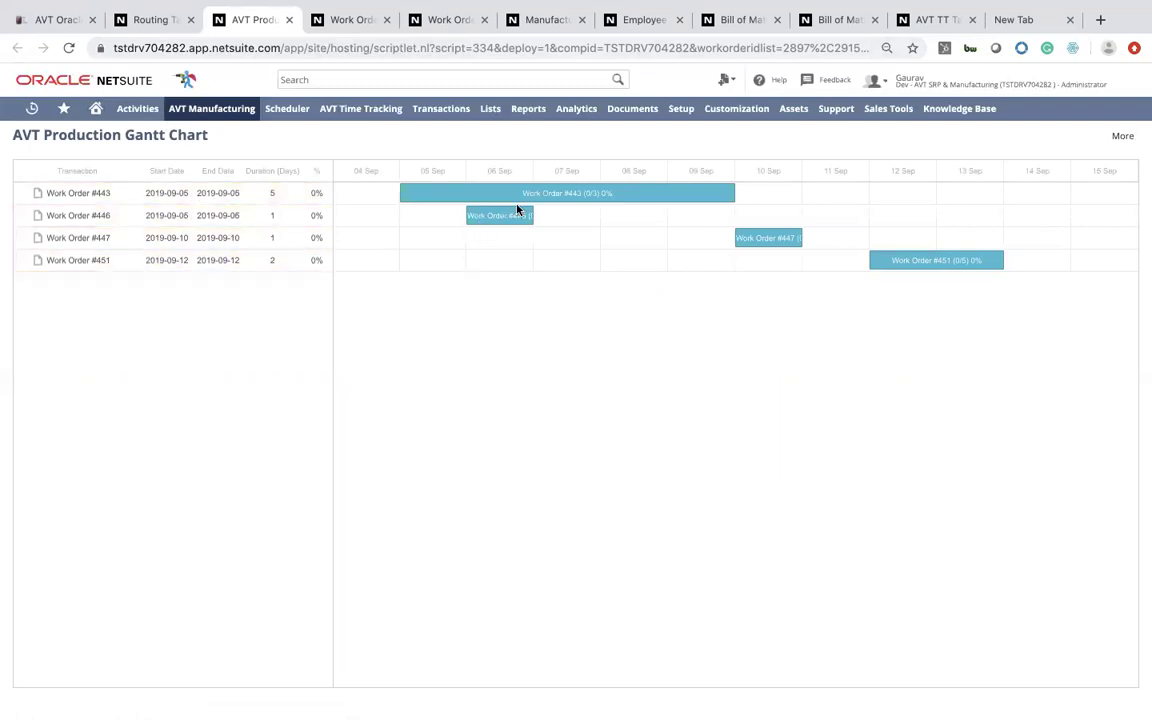
- Open the Workload Viewer for the marked scheduled work orders and inspect the Assembly Line tasks on 6 and 10 September
{"action": "left_click", "coordinate": [145, 25]}
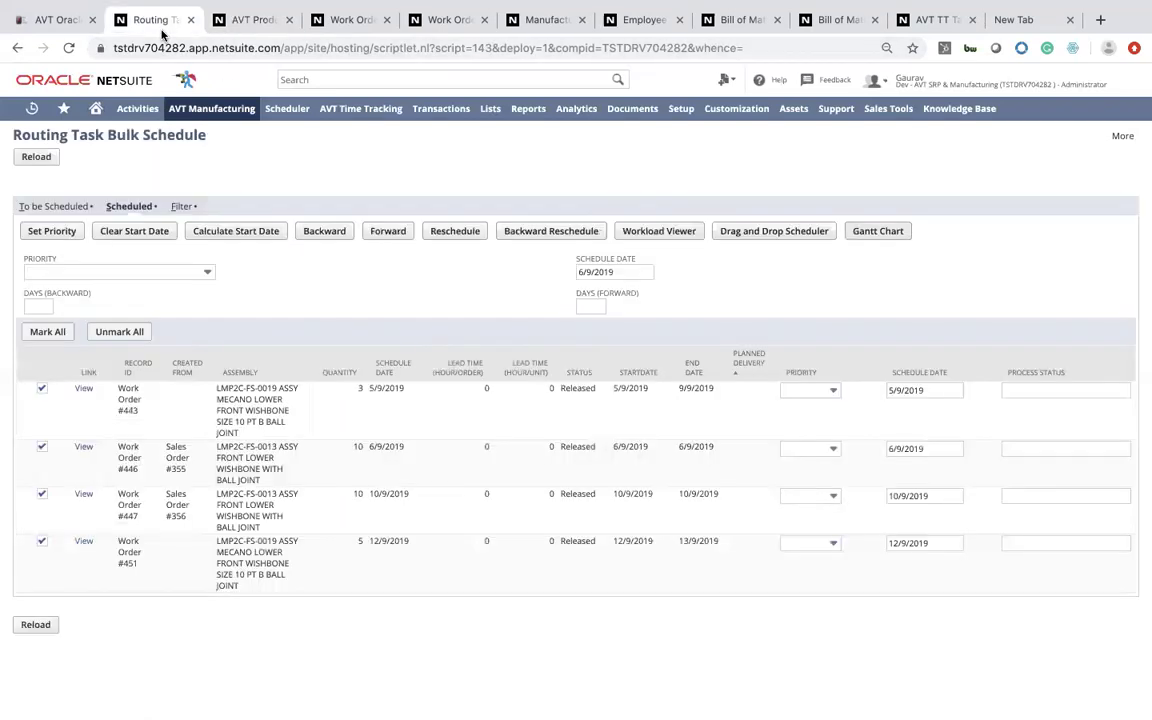
{"action": "left_click", "coordinate": [663, 233]}
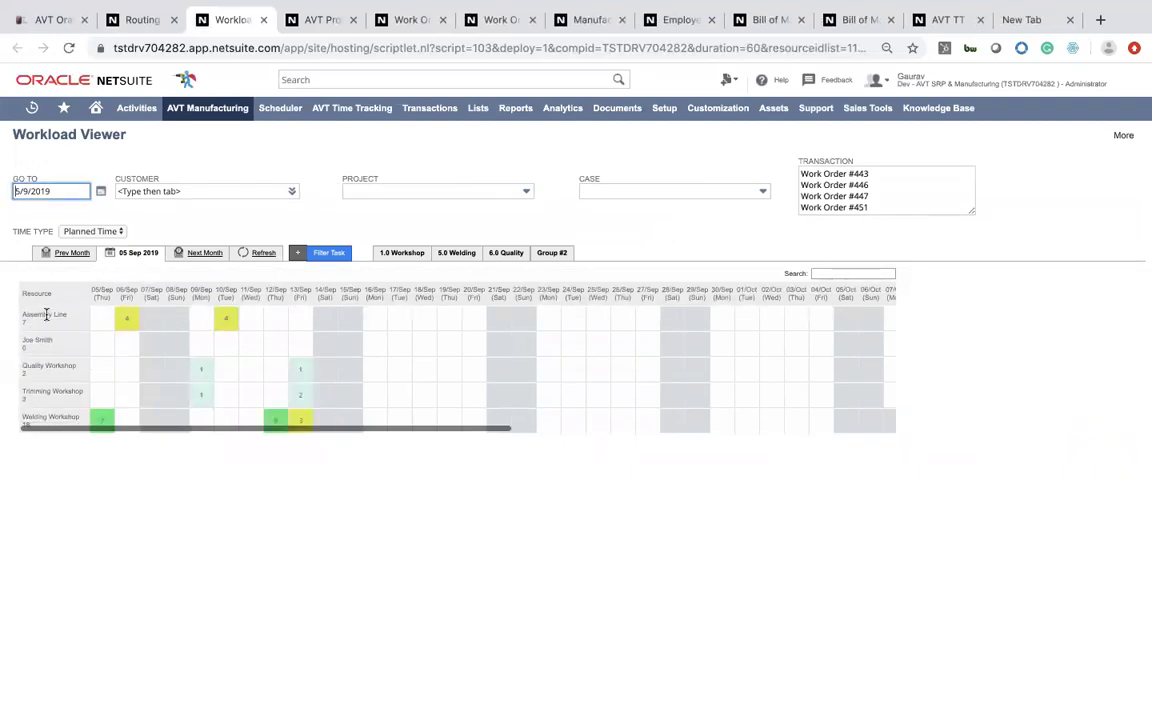
{"action": "left_click", "coordinate": [126, 317]}
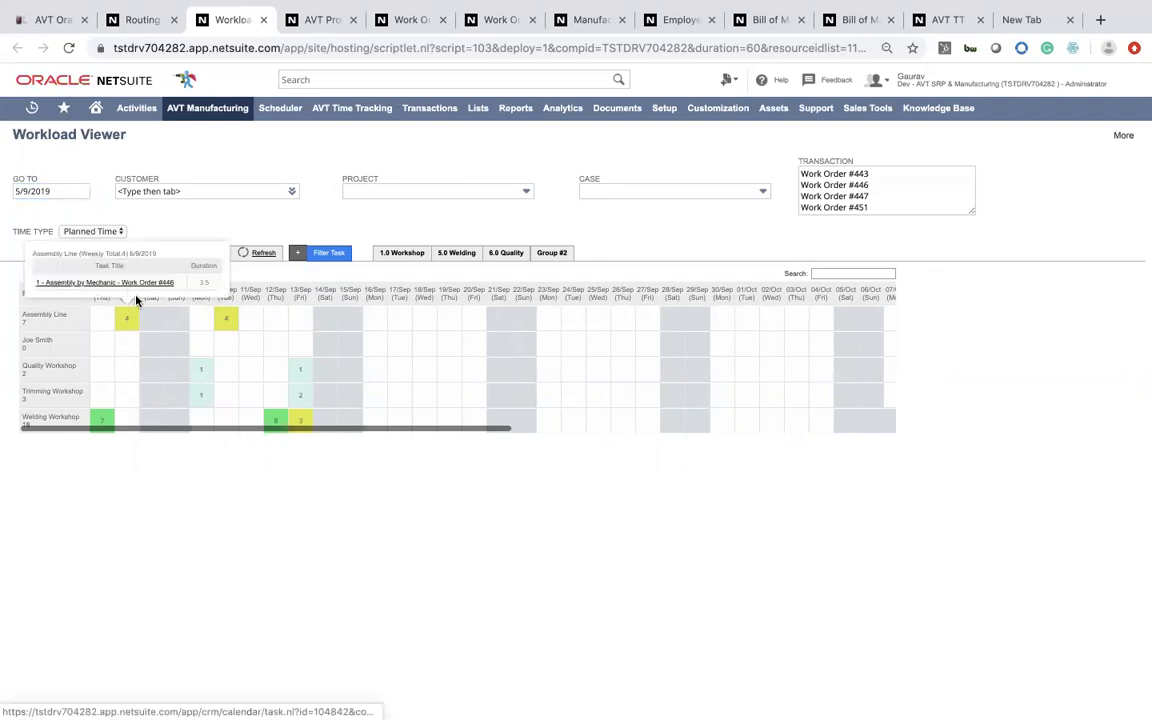
{"action": "left_click", "coordinate": [225, 317]}
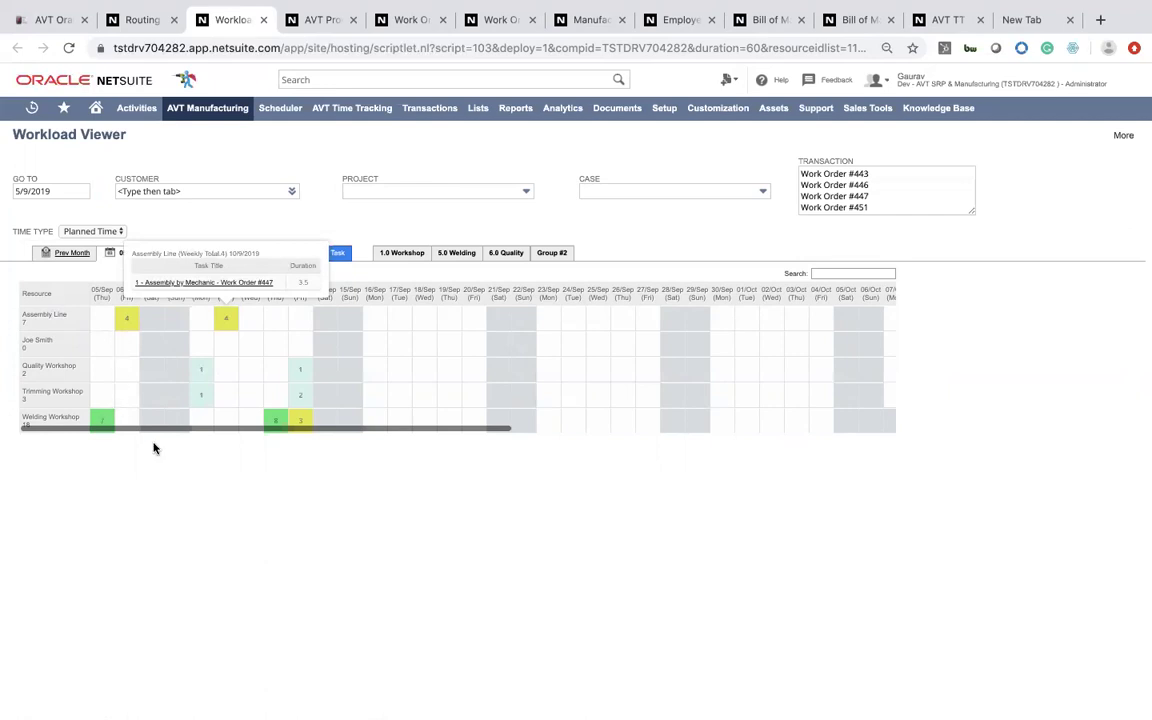
- Return to the bulk schedule and open the Drag and Drop Scheduler for the marked work orders
{"action": "left_click", "coordinate": [153, 20]}
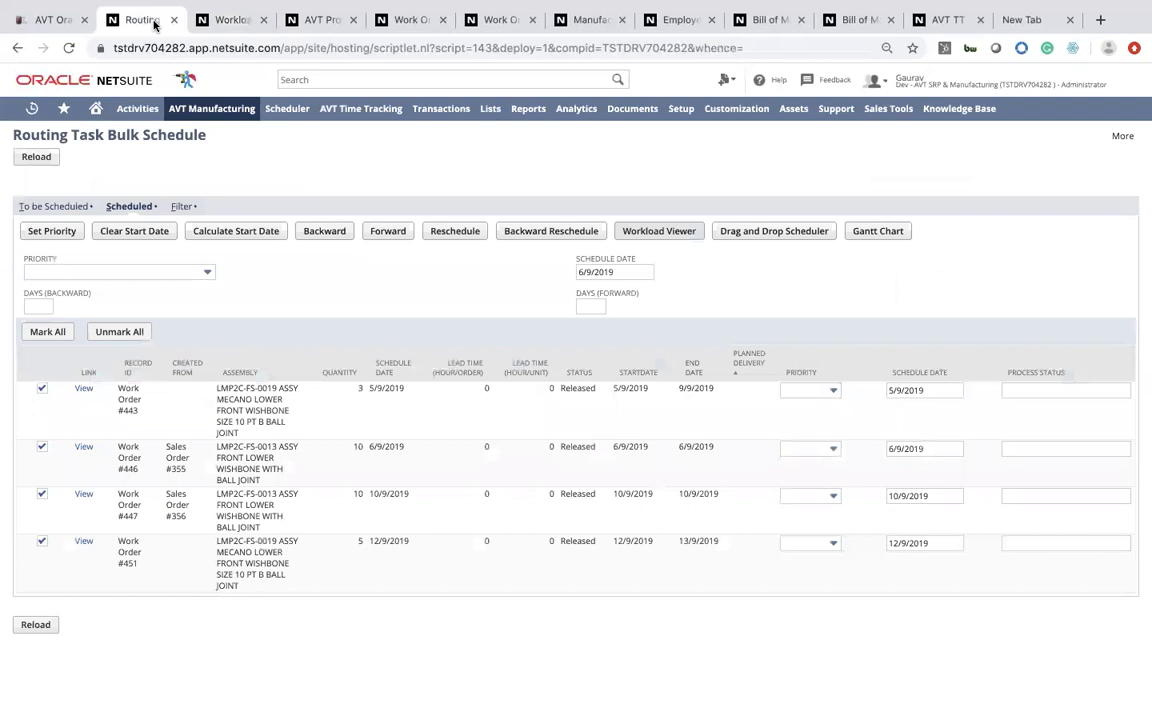
{"action": "left_click", "coordinate": [768, 232]}
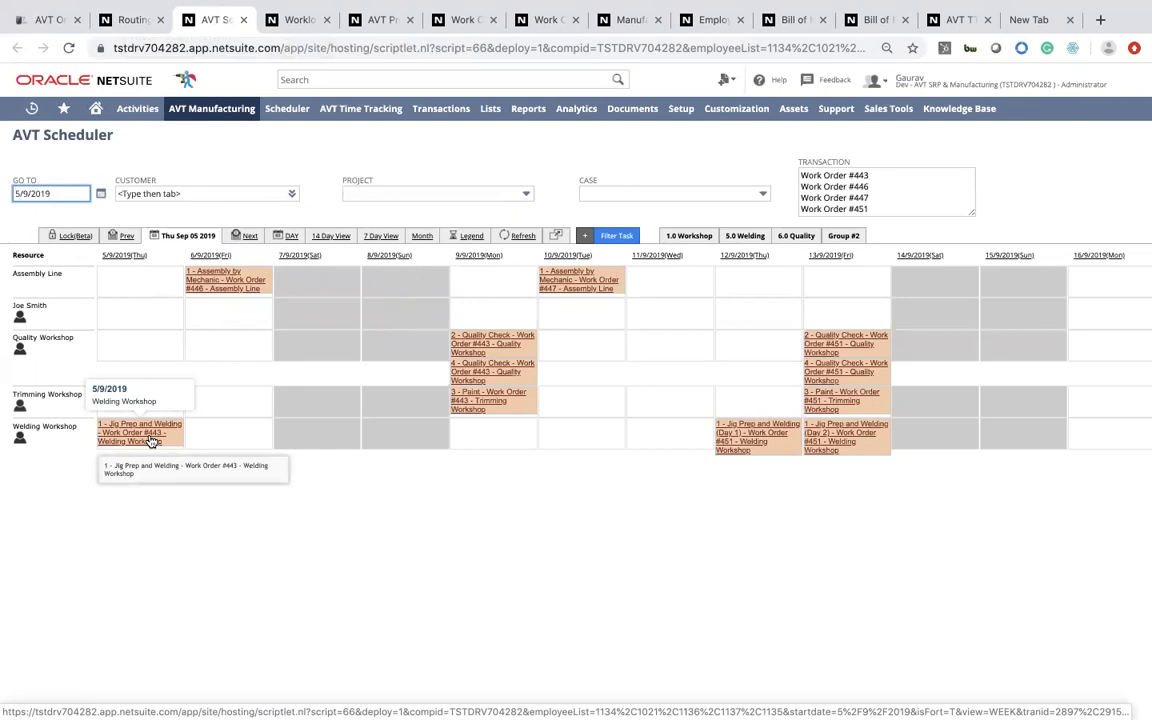
- Move the Work Order #446 Assembly by Mechanic task to 9/9/2019 and back to 6/9/2019
{"action": "left_click_drag", "start_coordinate": [276, 288], "coordinate": [499, 288]}
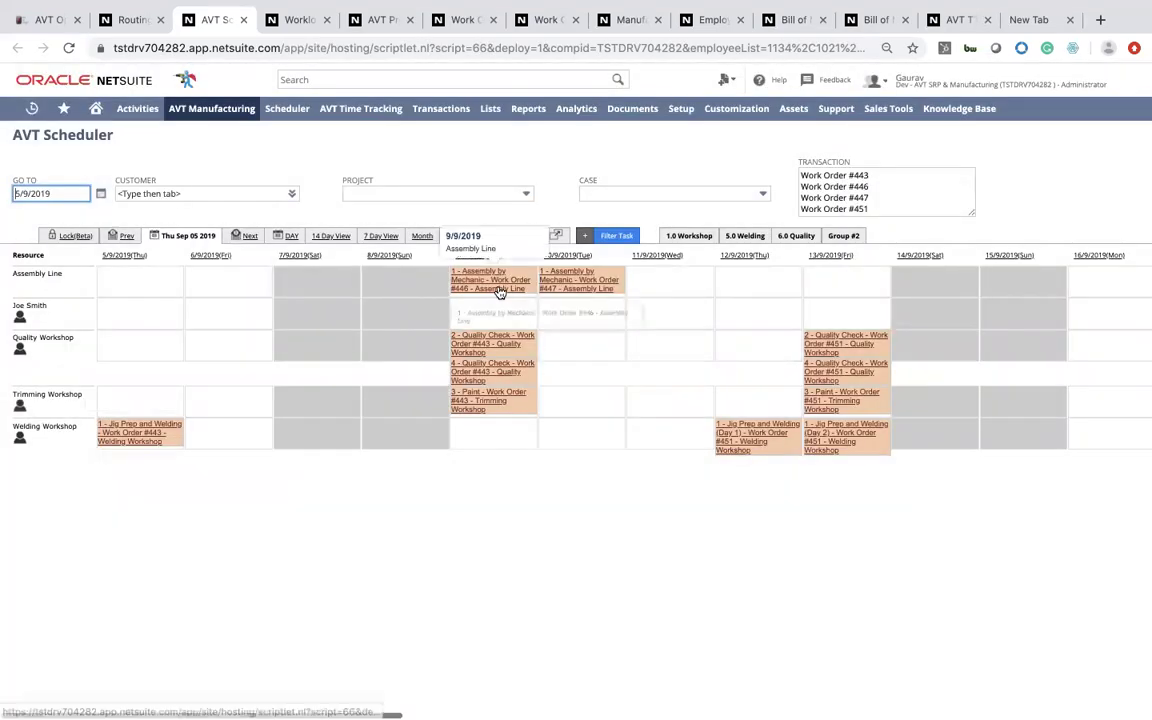
{"action": "left_click_drag", "start_coordinate": [499, 290], "coordinate": [239, 290]}
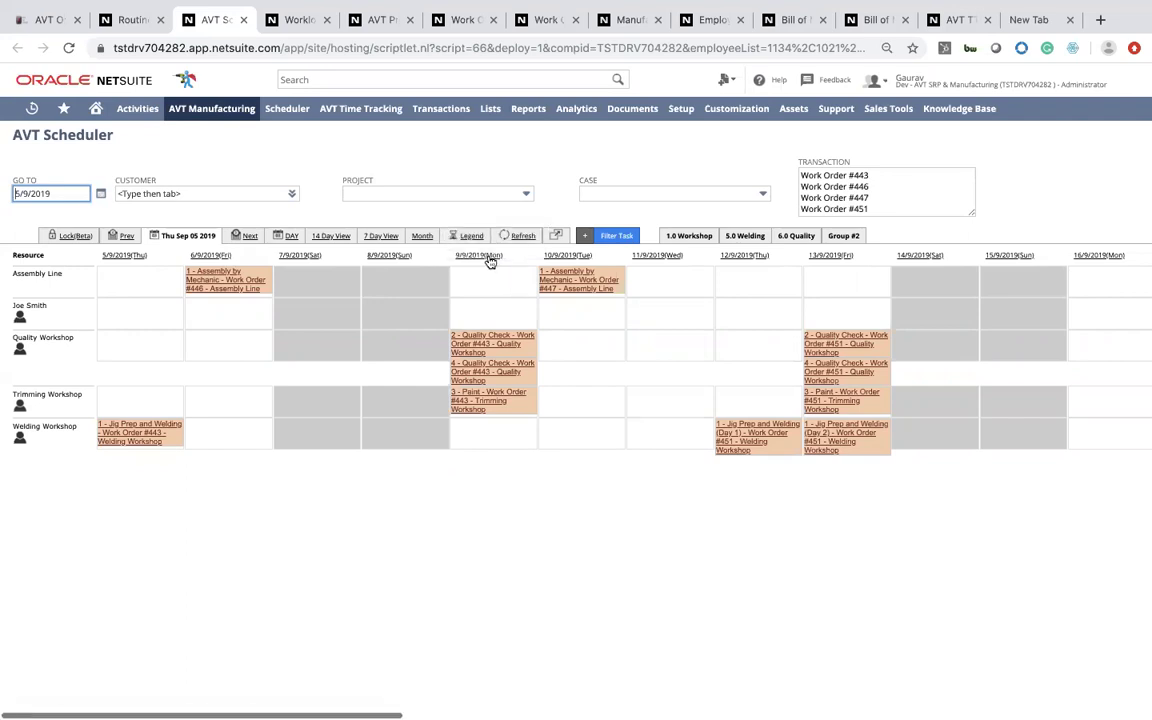
- In the 9/9/2019 day schedule, move the Work Order #447 assembly task on 10/9/2019 to 11:30 am and extend it to 5:30 pm
{"action": "scroll", "coordinate": [355, 323], "scroll_direction": "right", "scroll_amount": 3}
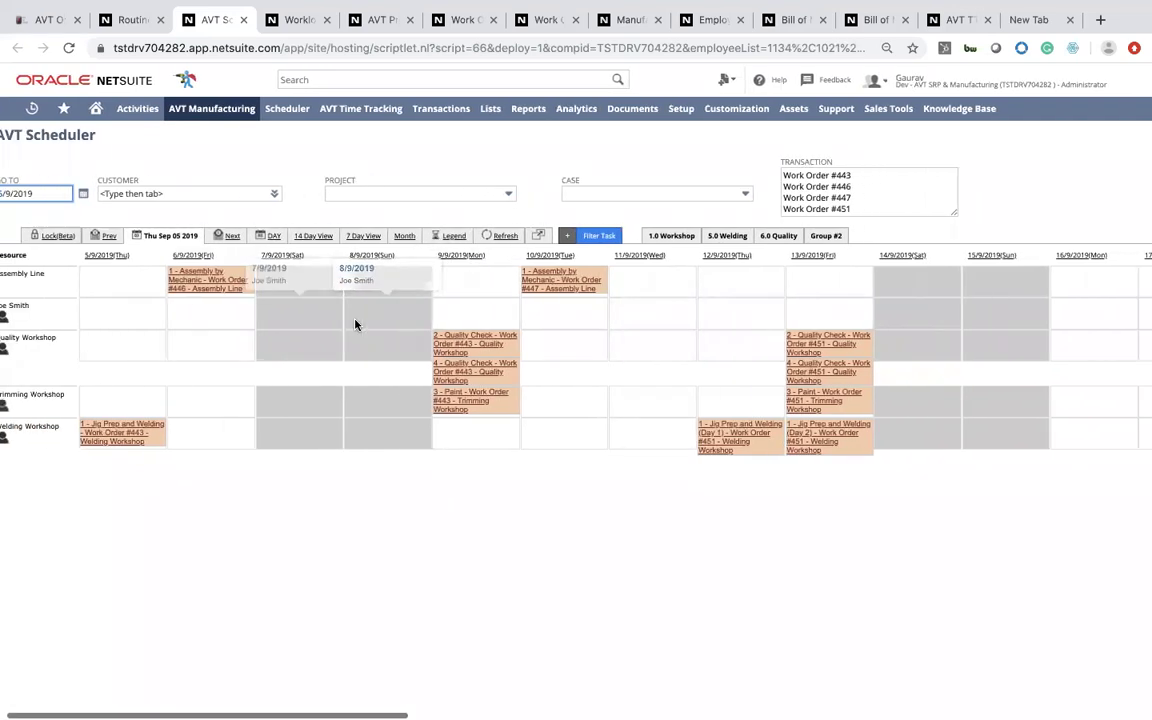
{"action": "left_click", "coordinate": [459, 257]}
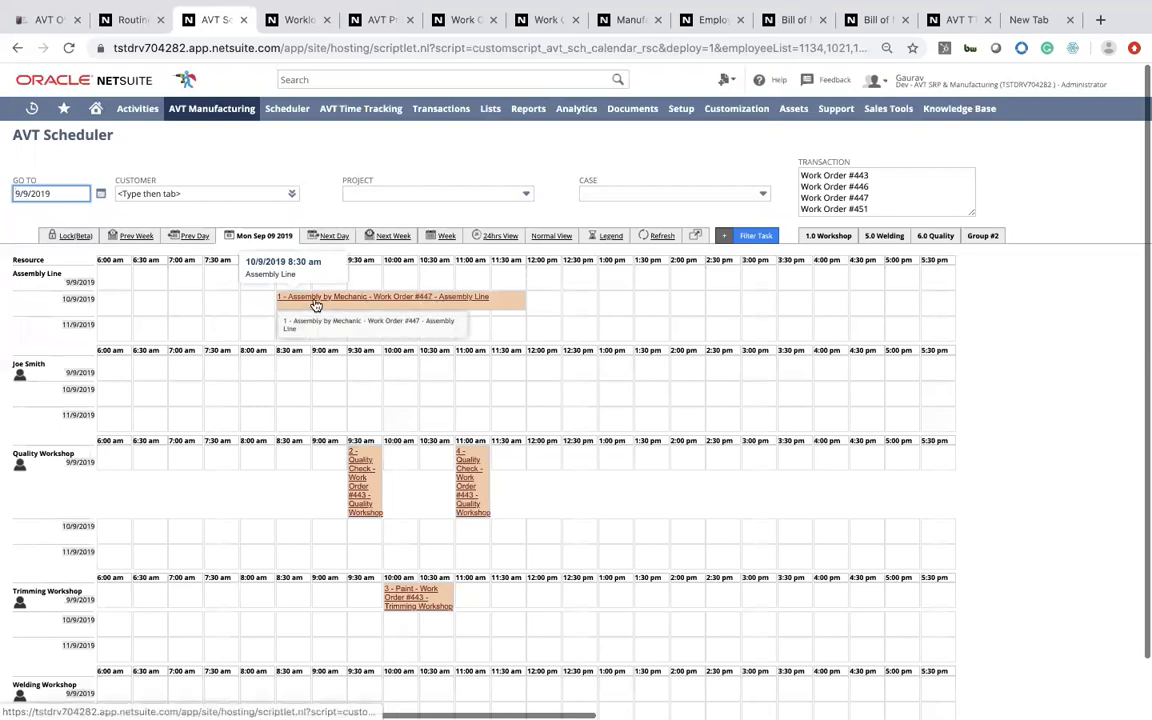
{"action": "left_click_drag", "start_coordinate": [316, 304], "coordinate": [409, 303]}
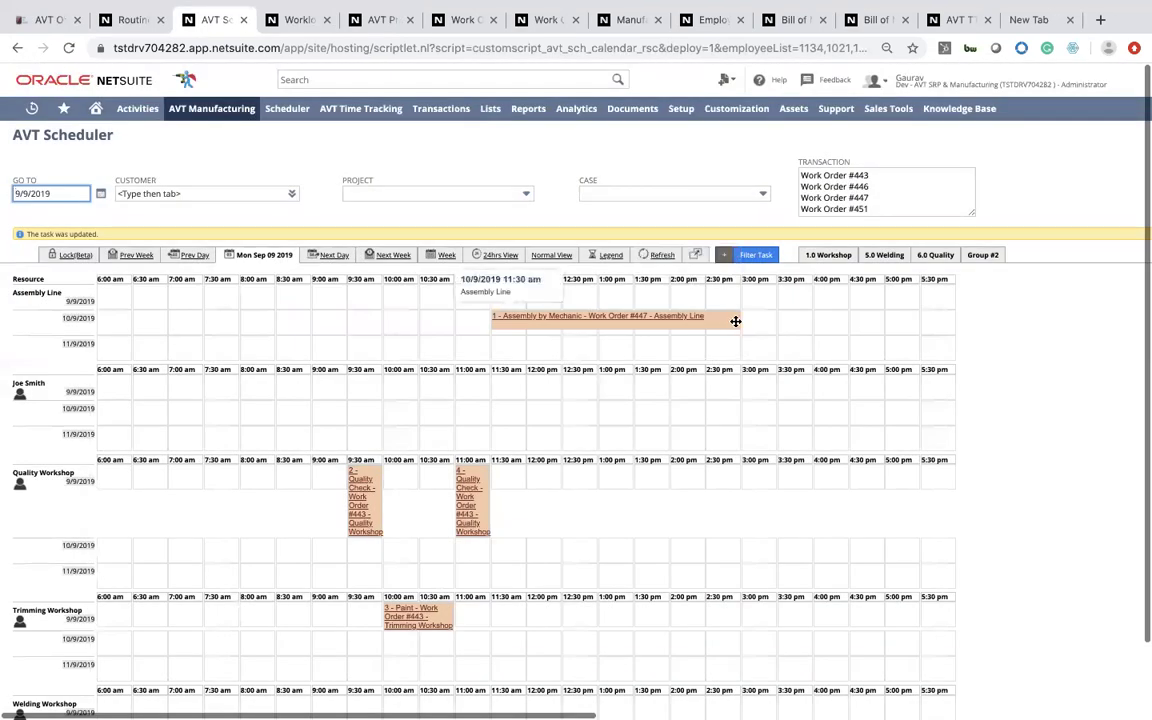
{"action": "left_click_drag", "start_coordinate": [754, 320], "coordinate": [919, 313]}
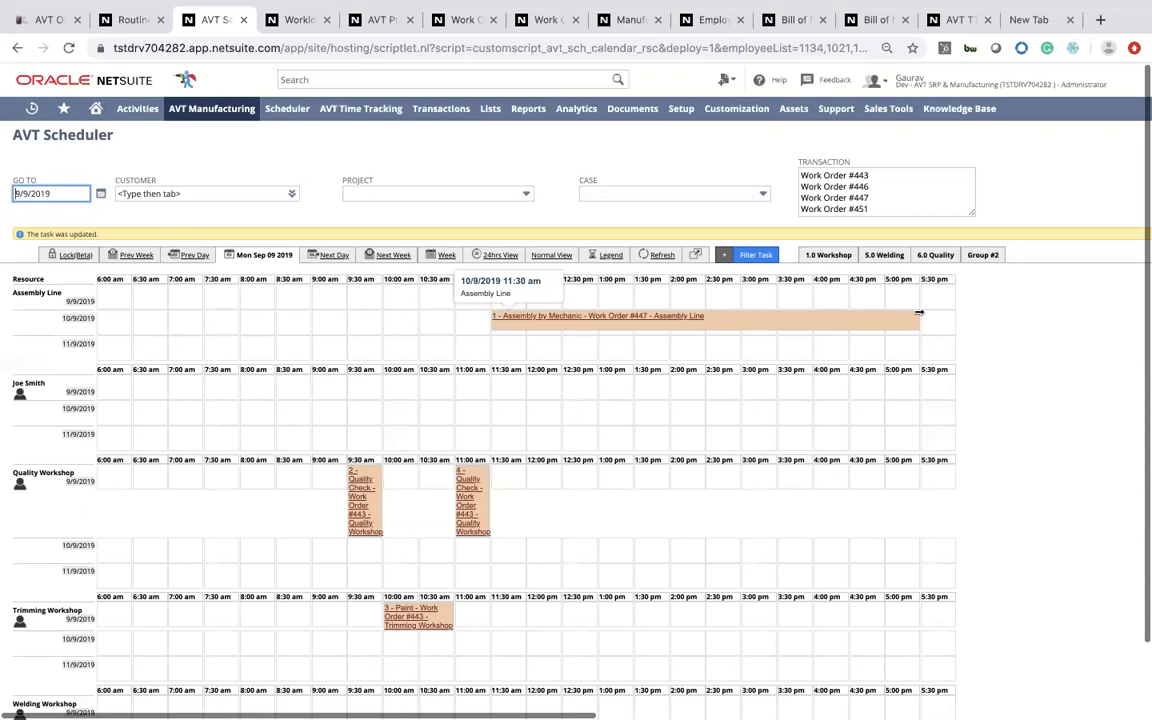
- Copy the Work Order #447 assembly task to the employee resource below Assembly Line at 9/9/2019 11:30 am, then move the copy to 10/9/2019
{"action": "right_click", "coordinate": [545, 322]}
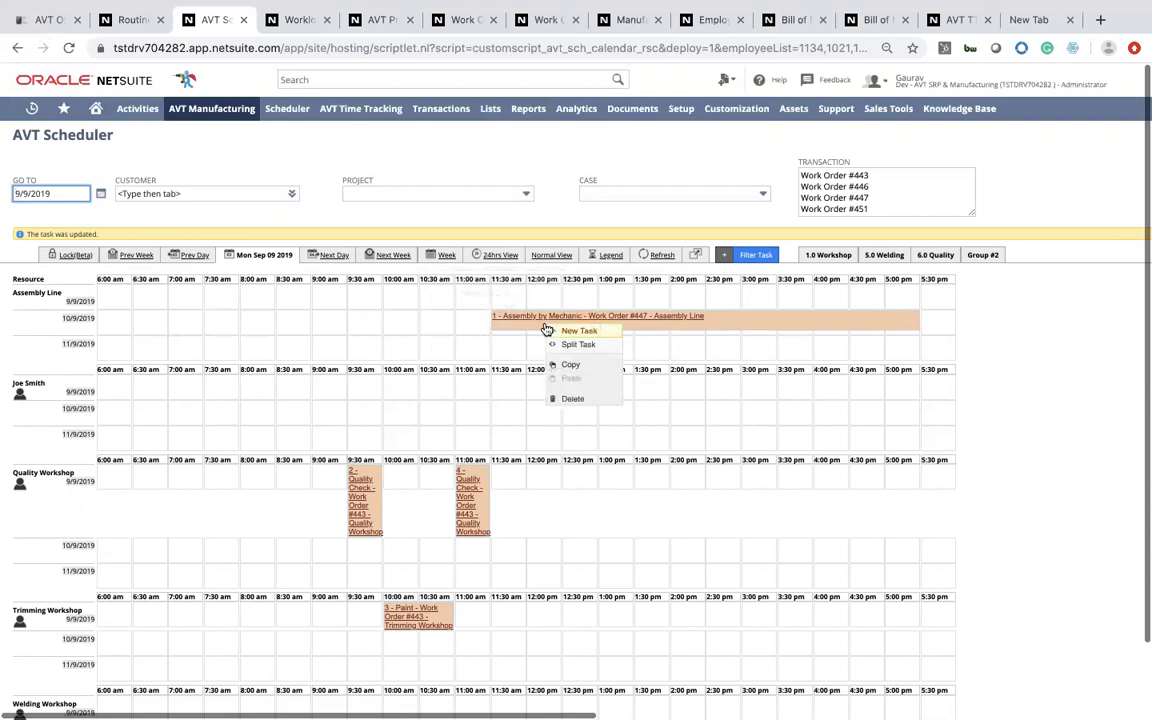
{"action": "left_click", "coordinate": [566, 366]}
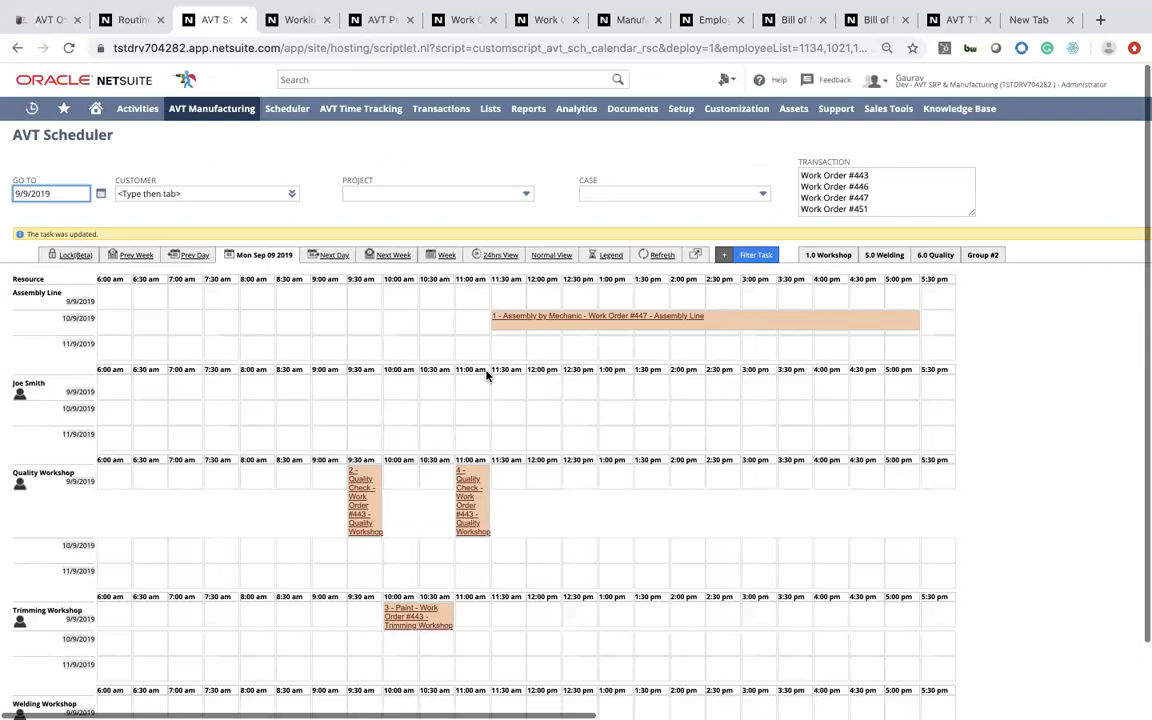
{"action": "right_click", "coordinate": [504, 390]}
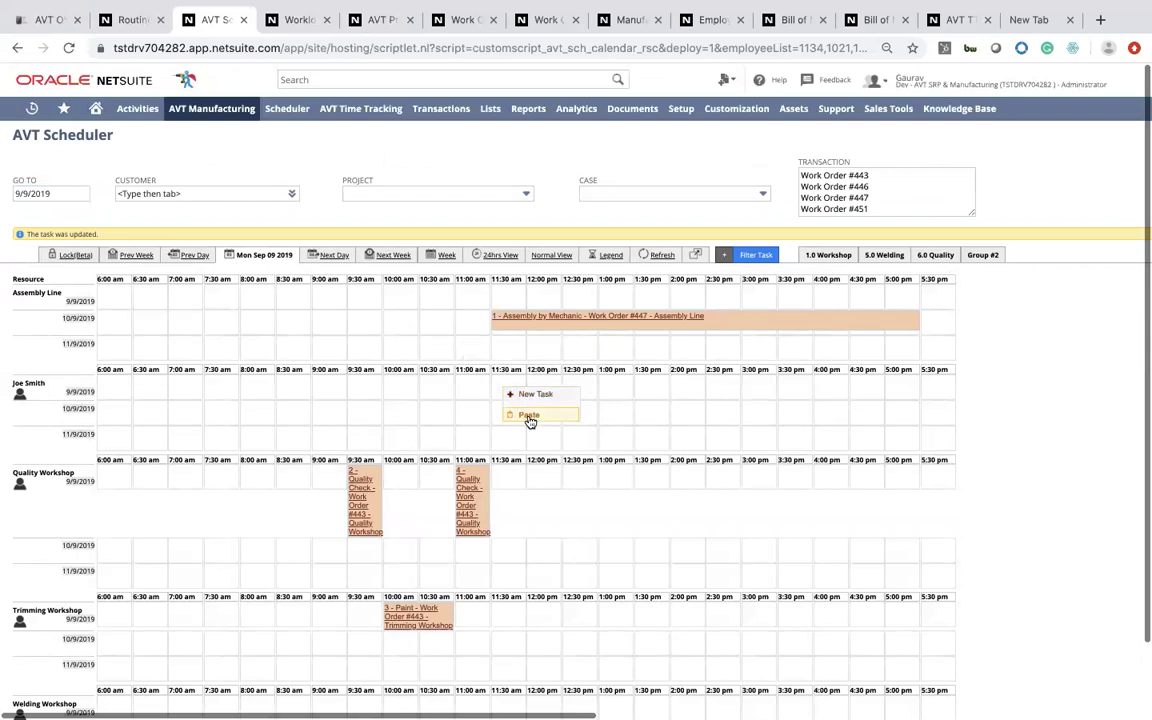
{"action": "left_click", "coordinate": [529, 416]}
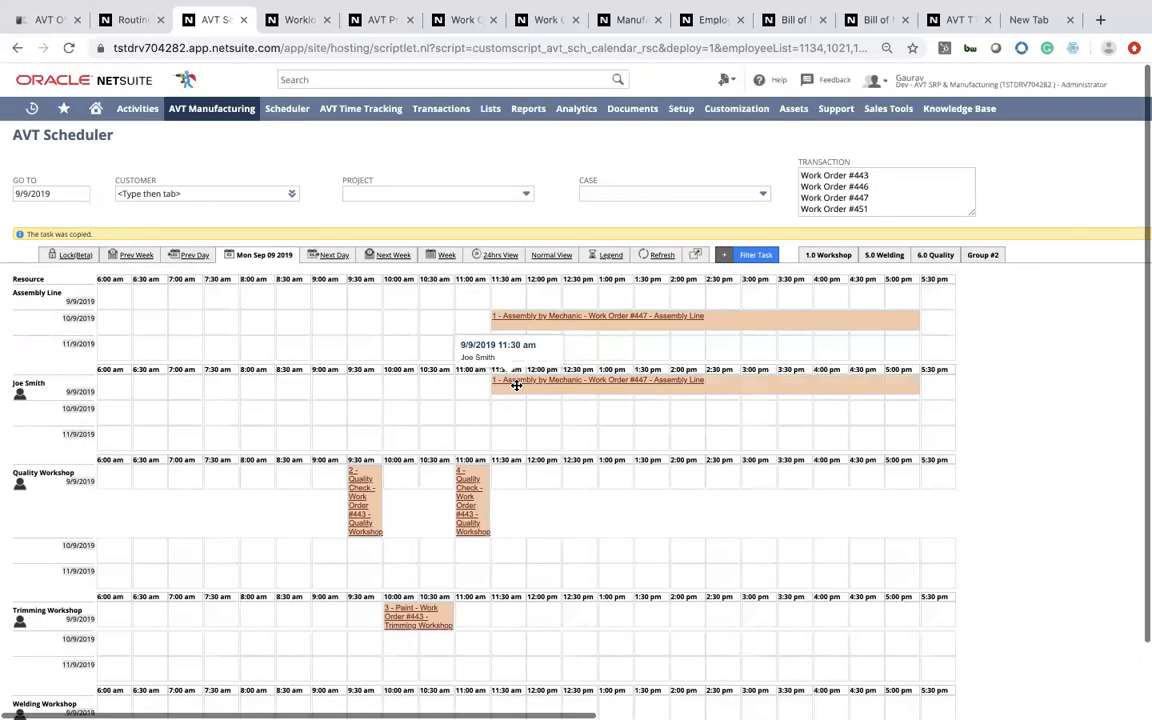
{"action": "left_click_drag", "start_coordinate": [514, 383], "coordinate": [303, 406]}
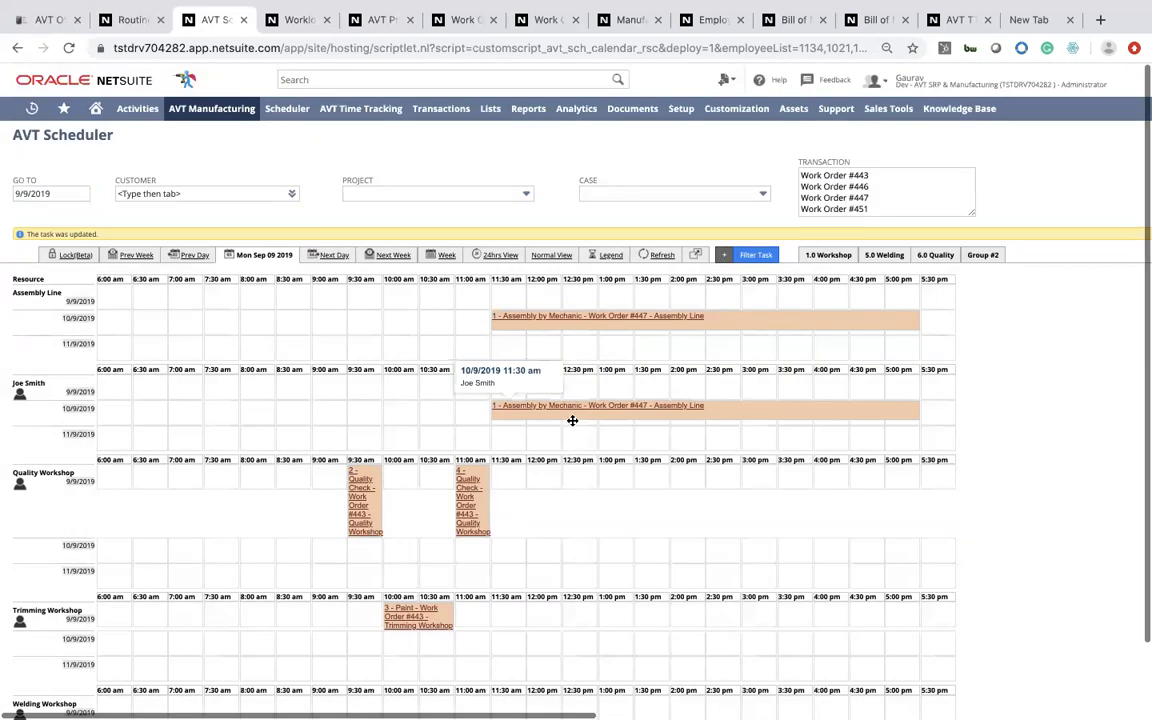
- Delete the copied Work Order #447 assembly task from the employee's 10/9/2019 schedule
{"action": "right_click", "coordinate": [575, 424]}
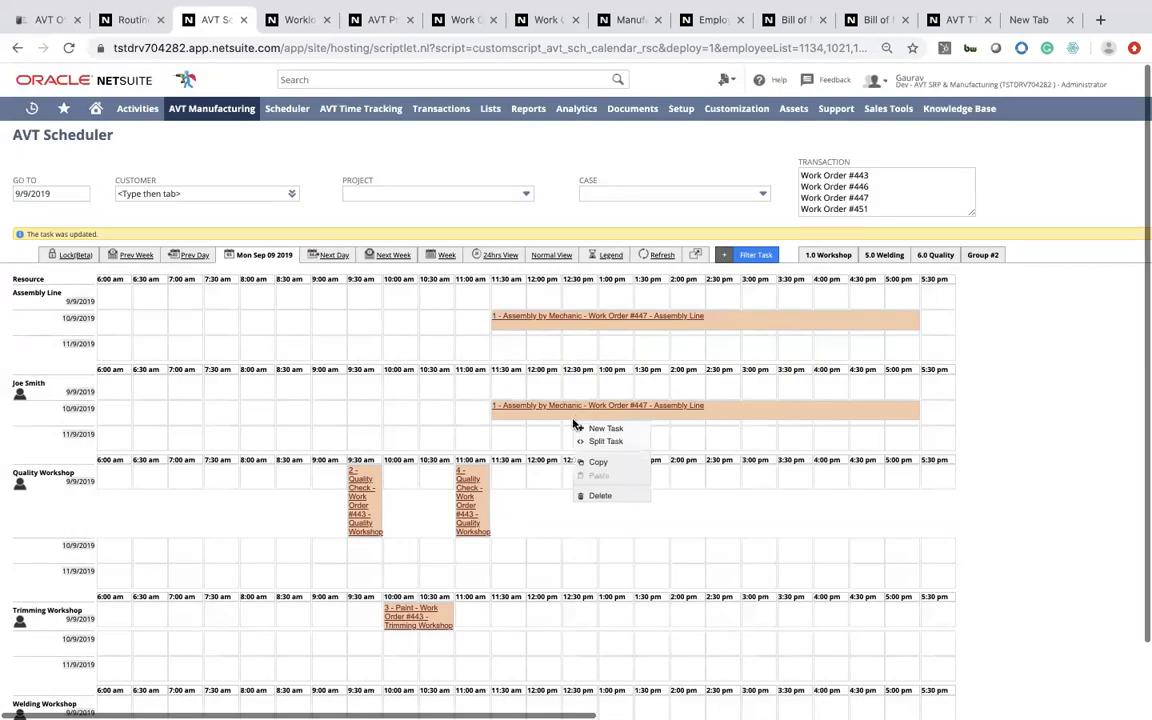
{"action": "left_click", "coordinate": [606, 498]}
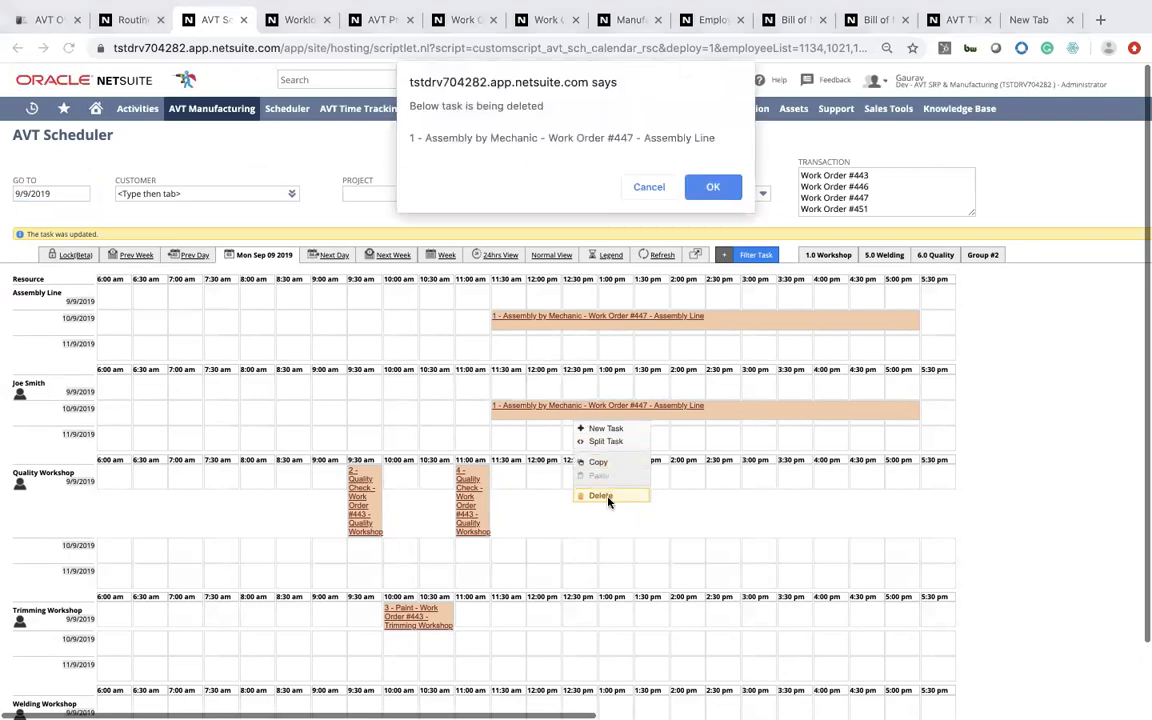
{"action": "left_click", "coordinate": [711, 186]}
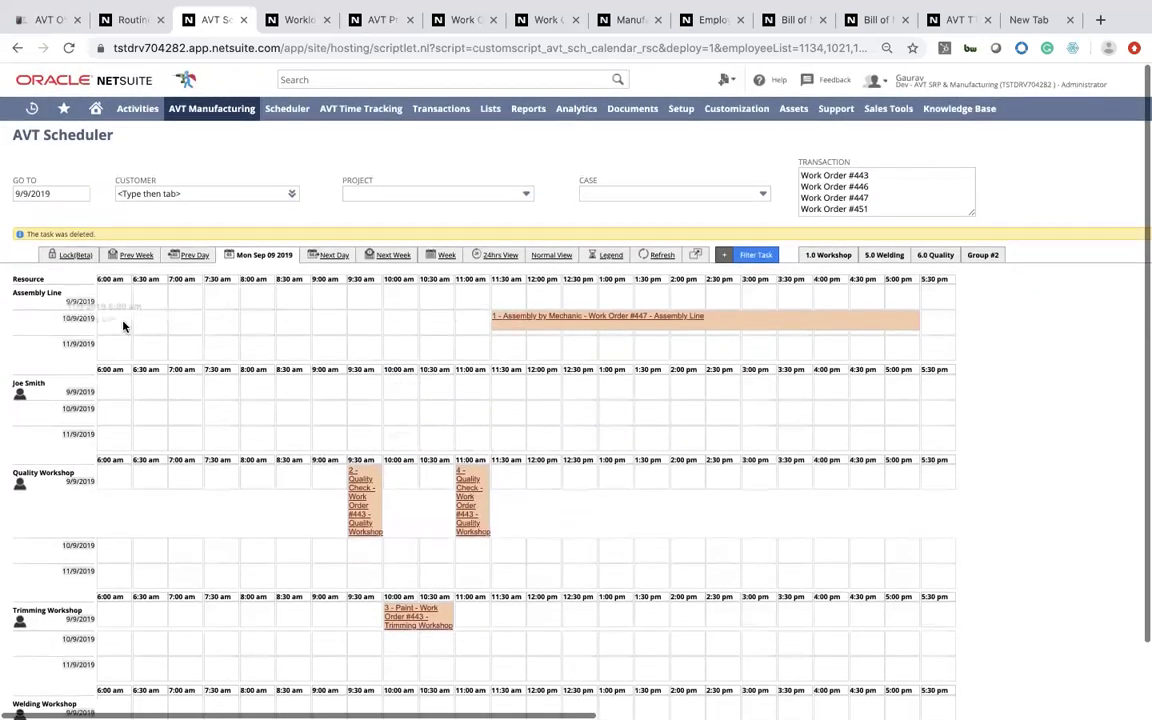
- Show the task filters above the schedule, check the choices for the number of days, and switch to the week view
{"action": "scroll", "coordinate": [170, 460], "scroll_direction": "down", "scroll_amount": 2}
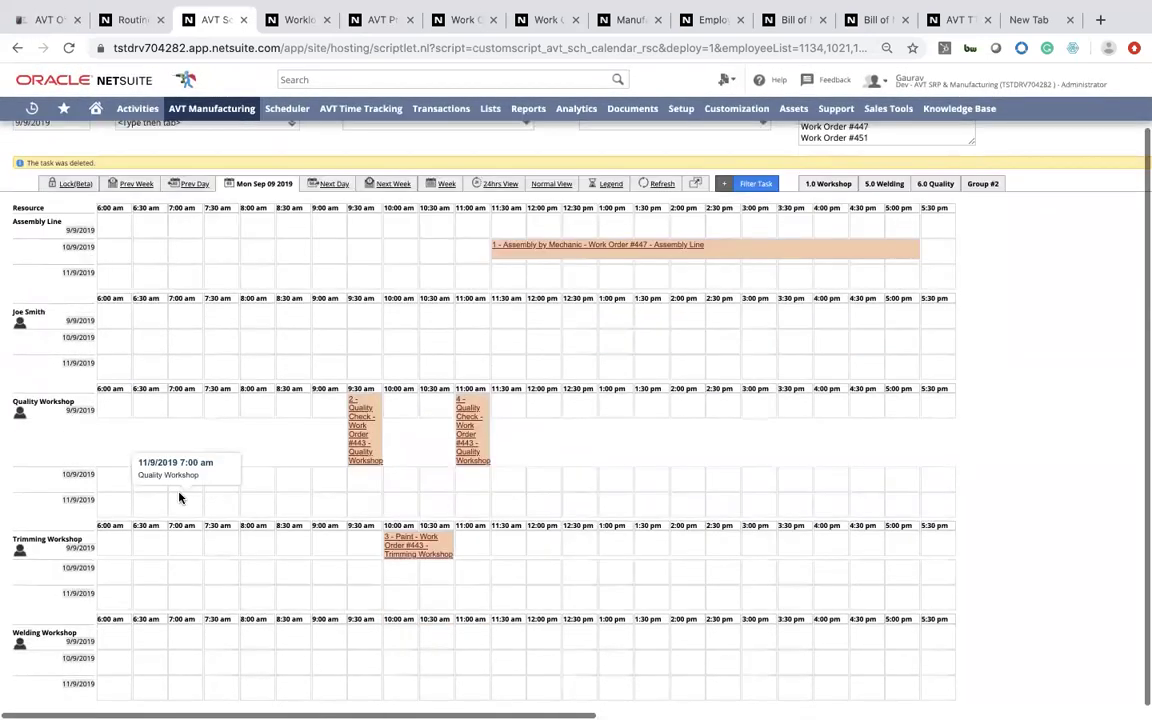
{"action": "scroll", "coordinate": [179, 497], "scroll_direction": "up", "scroll_amount": 2}
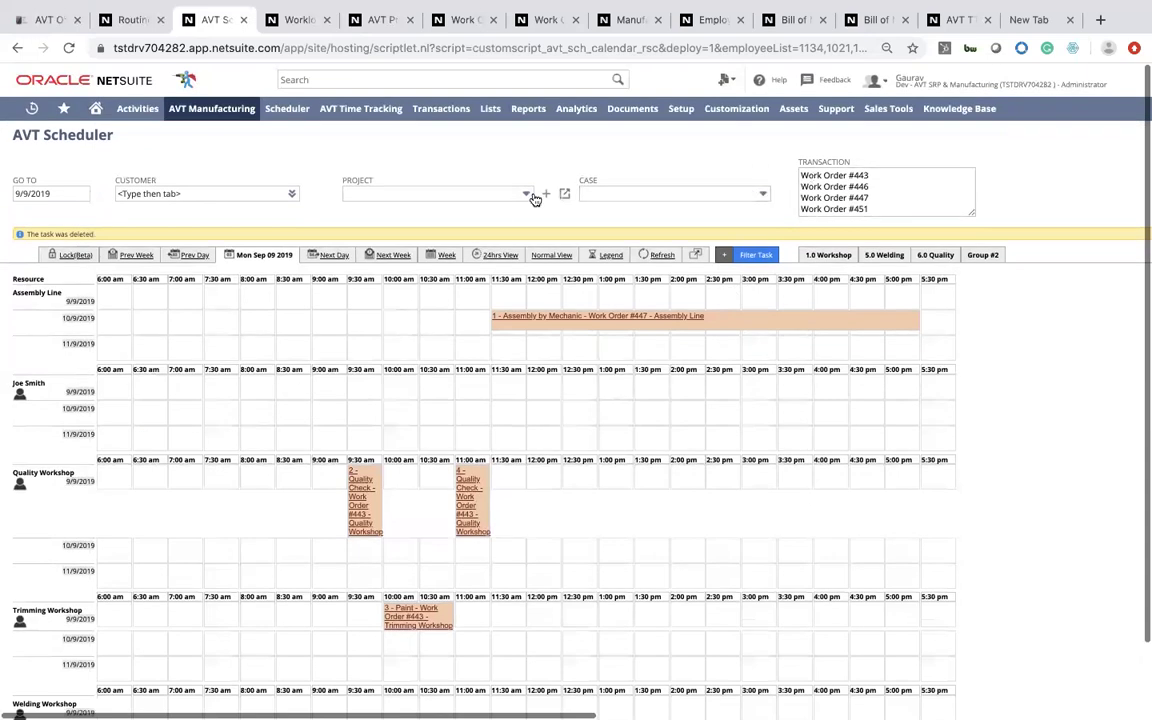
{"action": "left_click", "coordinate": [725, 254]}
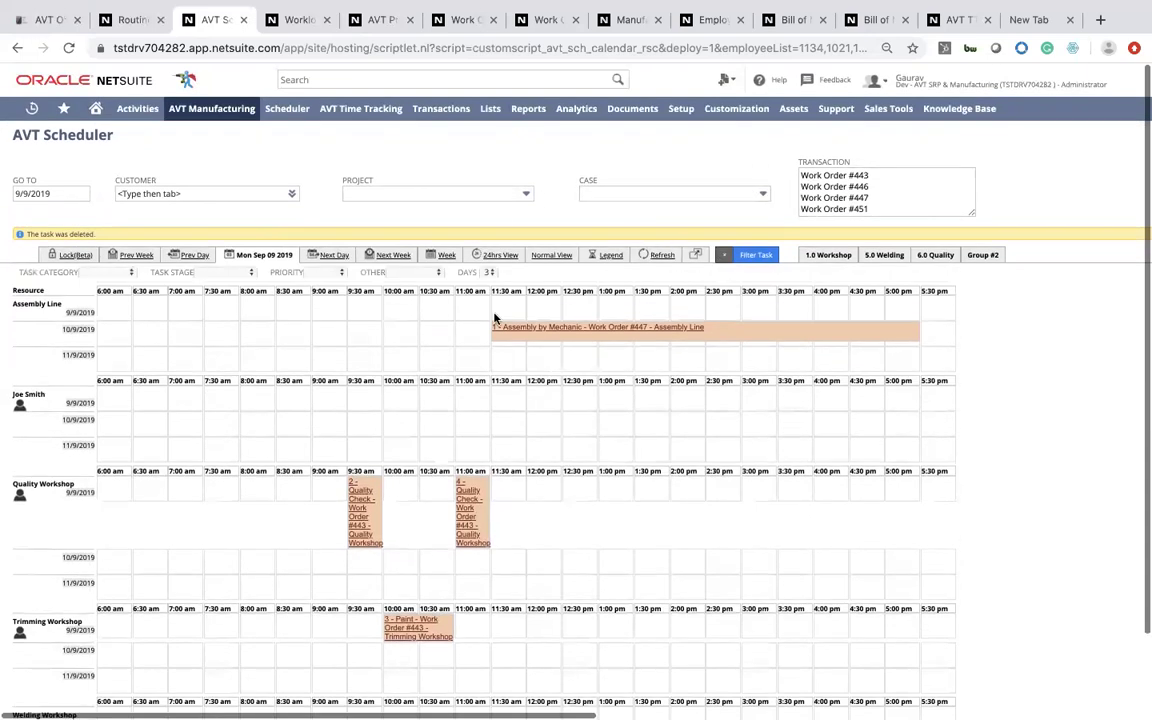
{"action": "left_click", "coordinate": [488, 272]}
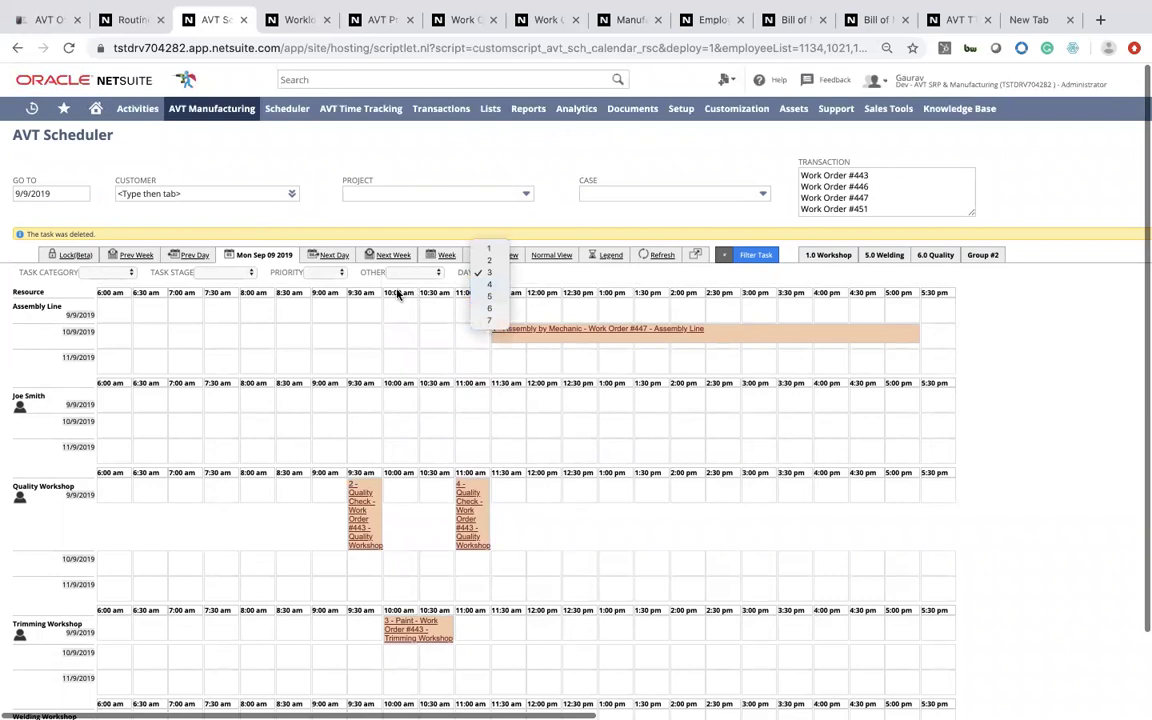
{"action": "left_click", "coordinate": [276, 293]}
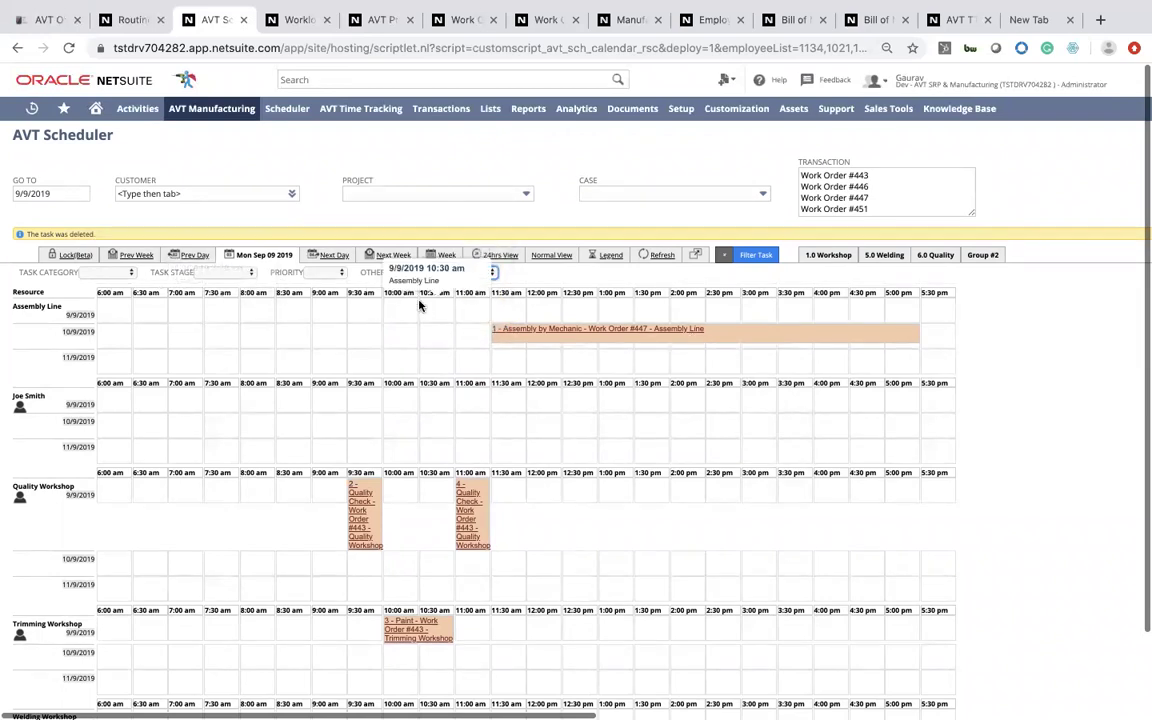
{"action": "scroll", "coordinate": [428, 390], "scroll_direction": "down", "scroll_amount": 1}
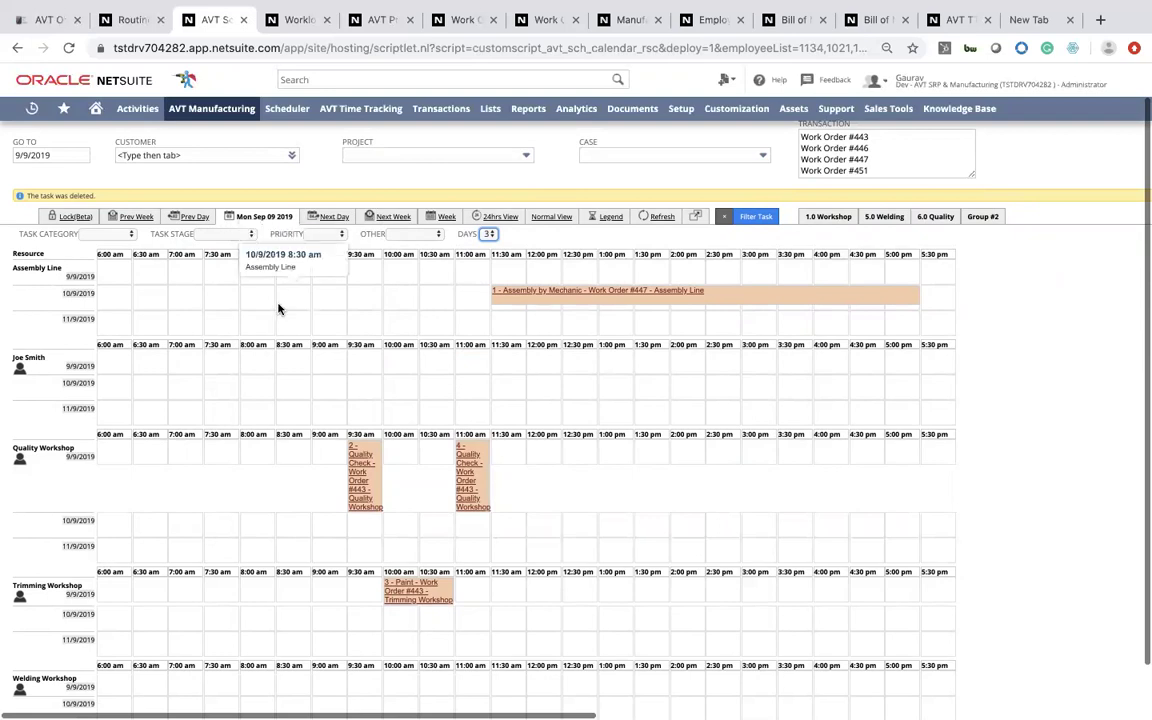
{"action": "scroll", "coordinate": [250, 411], "scroll_direction": "up", "scroll_amount": 1}
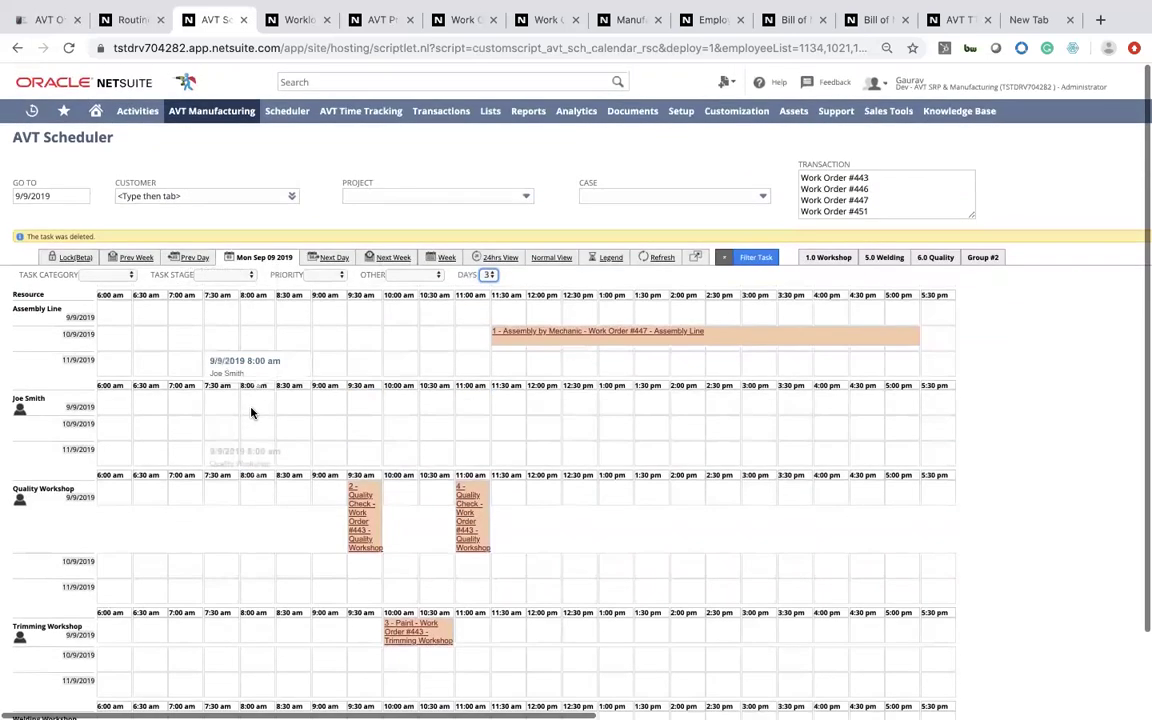
{"action": "left_click", "coordinate": [443, 257]}
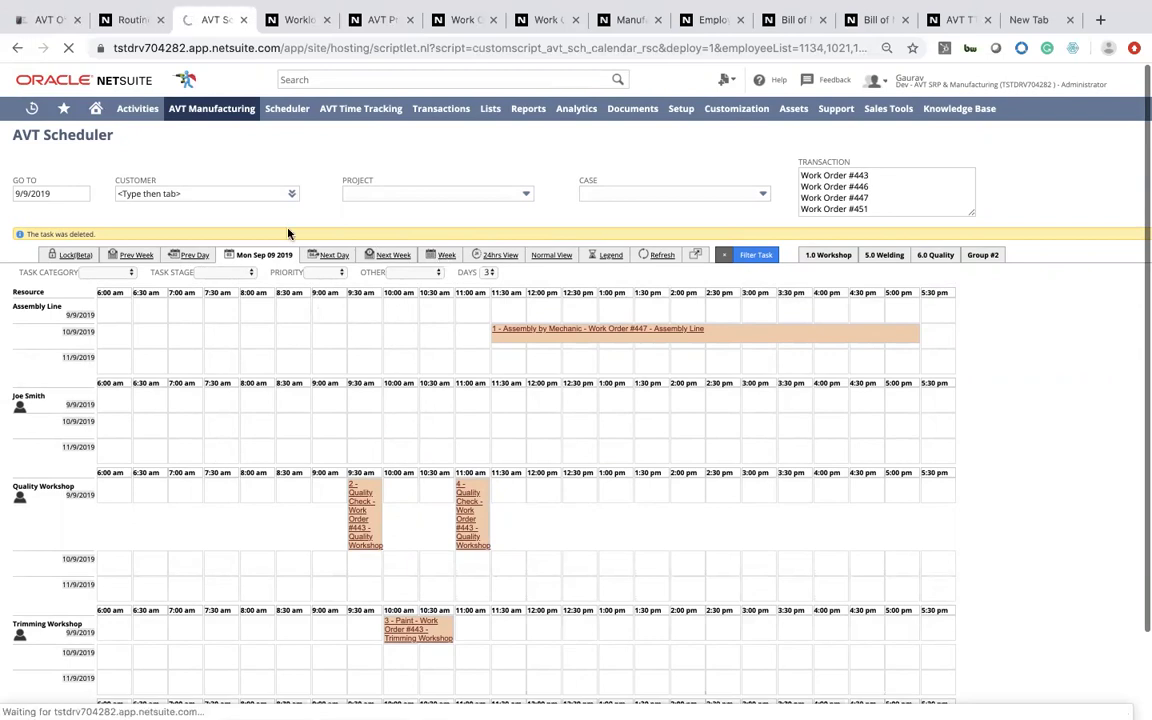
- Return to the bulk schedule's list of work orders to be scheduled and check the priority options for Work Order #473
{"action": "left_click", "coordinate": [133, 20]}
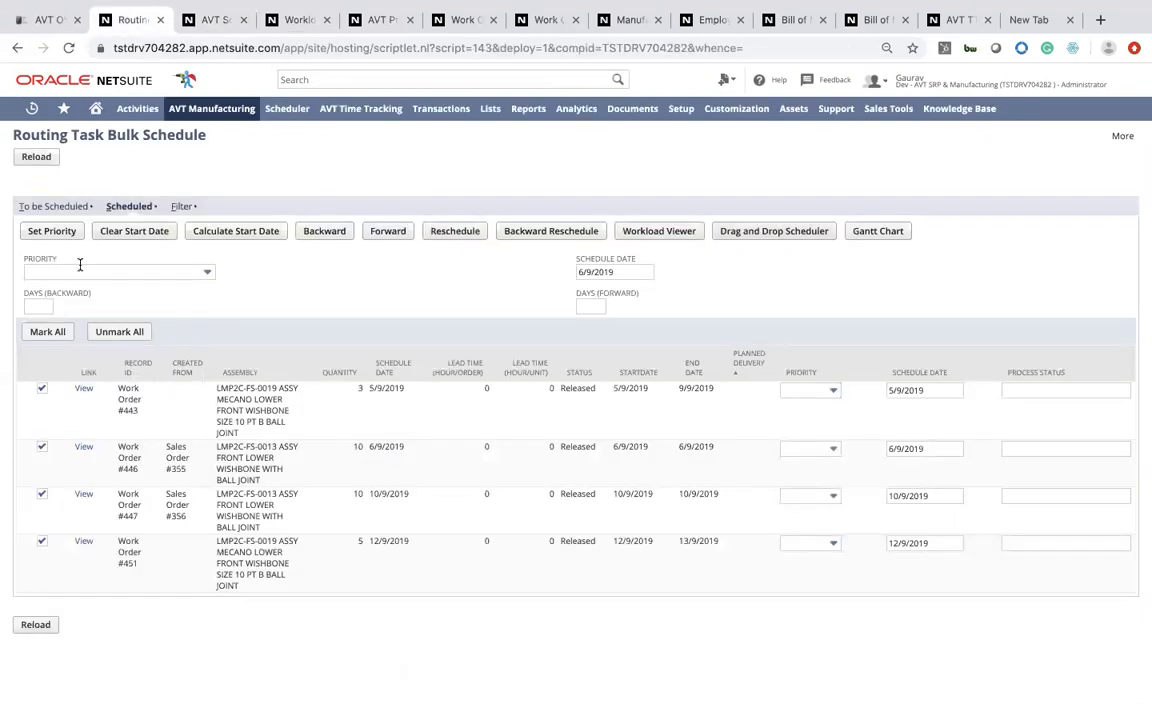
{"action": "left_click", "coordinate": [70, 206]}
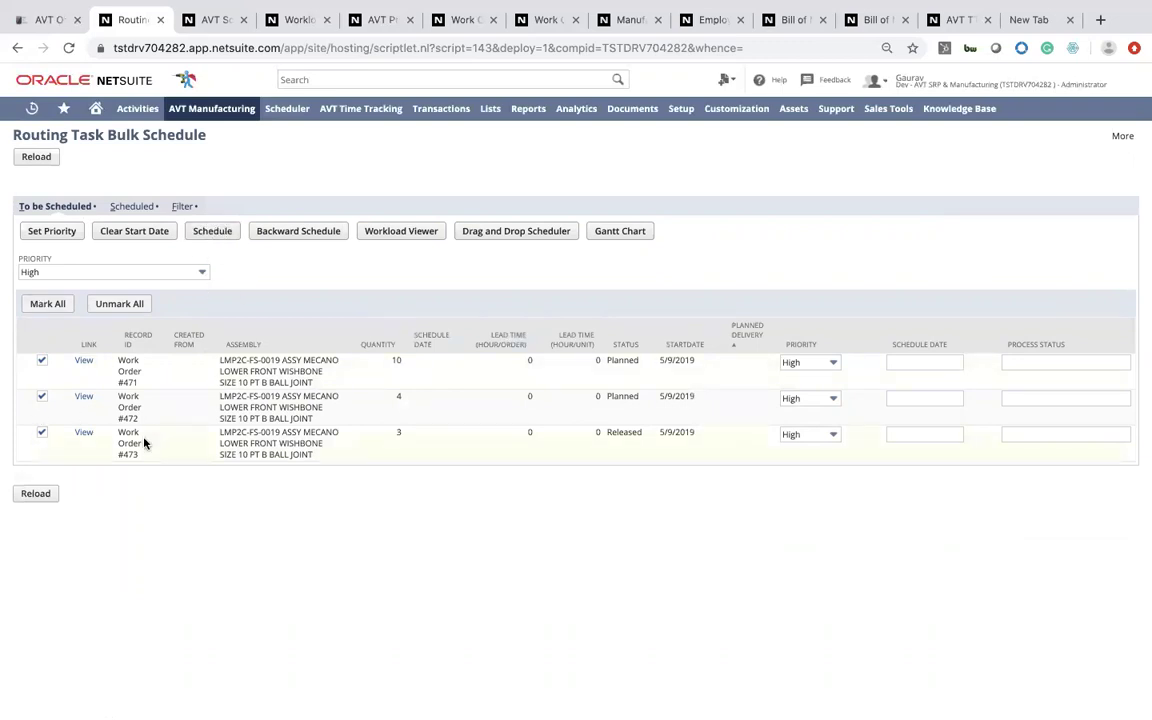
{"action": "left_click", "coordinate": [823, 436]}
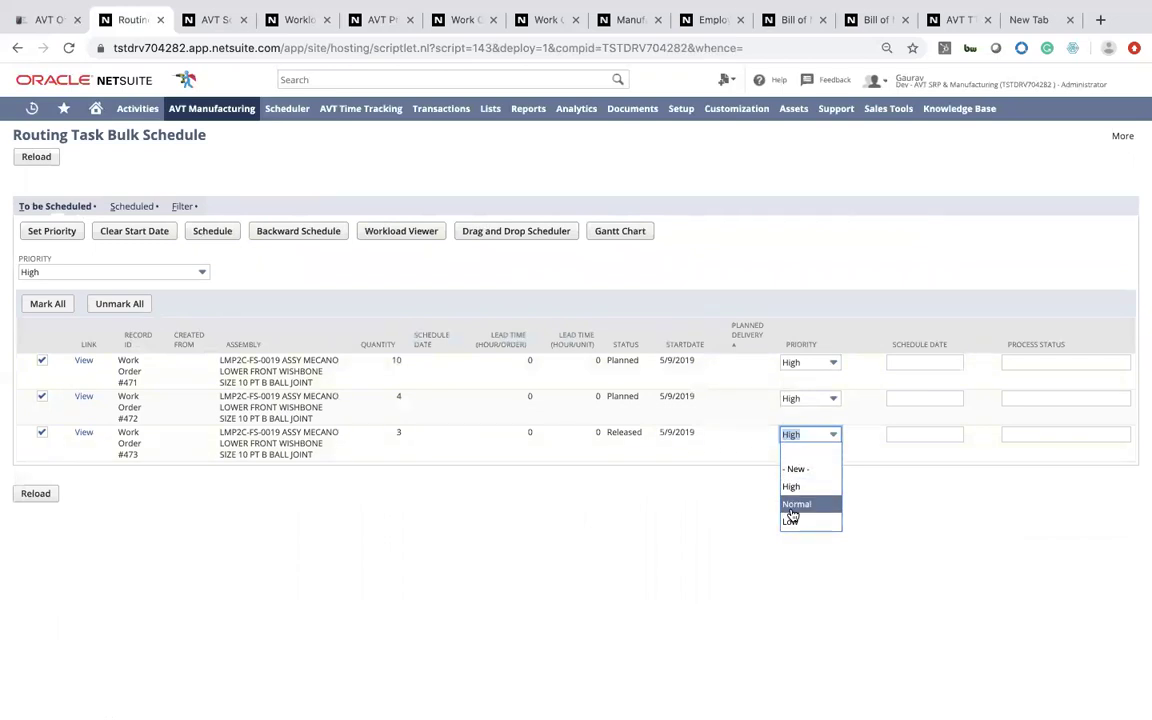
{"action": "left_click", "coordinate": [722, 480]}
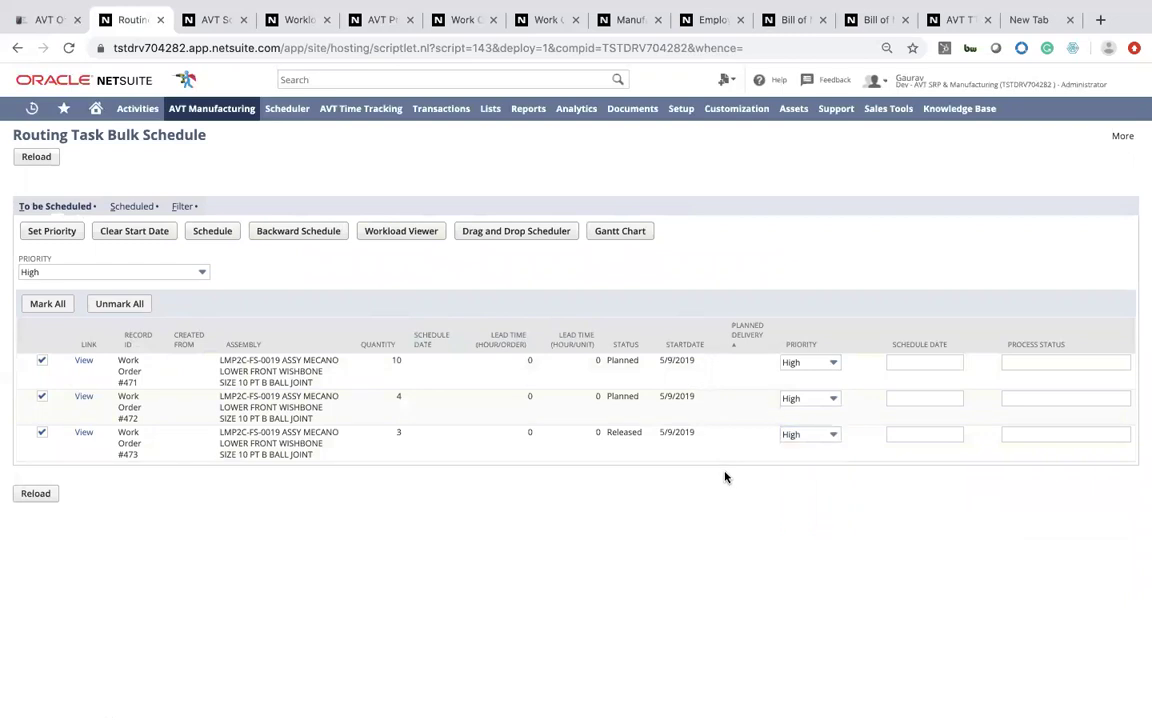
- Set the schedule date of Work Order #471 to 9/9/2019 and try to schedule the marked work orders
{"action": "left_click", "coordinate": [214, 231]}
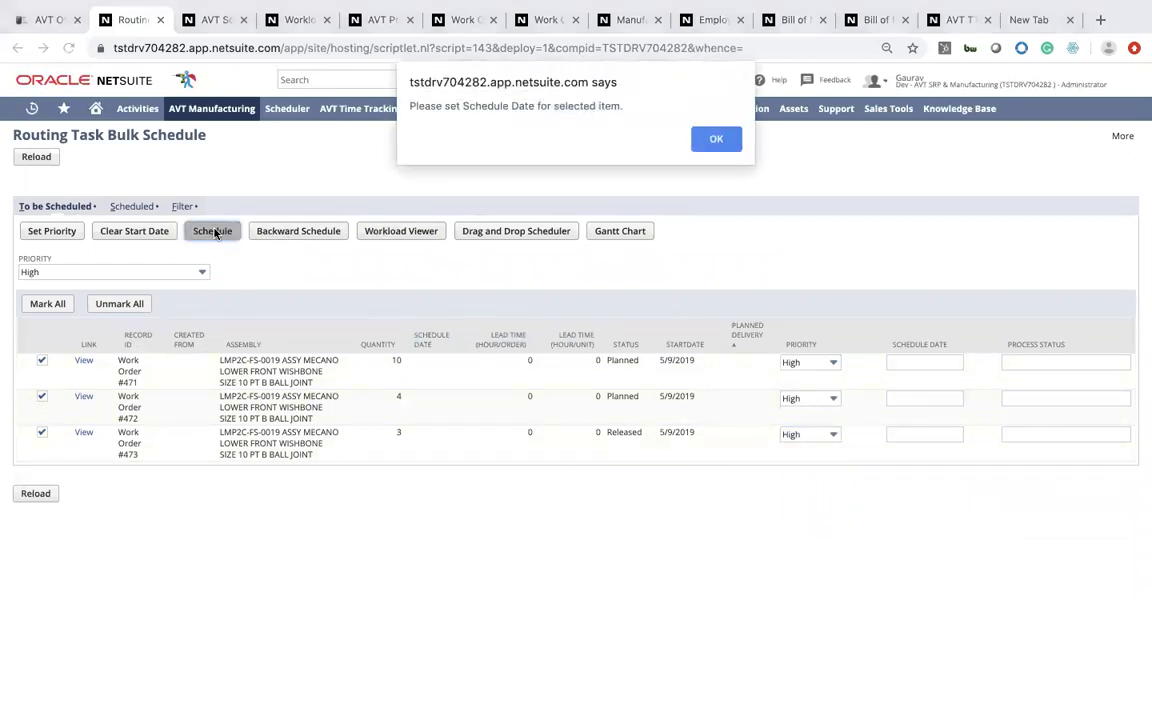
{"action": "left_click", "coordinate": [716, 139]}
{"action": "left_click", "coordinate": [901, 360]}
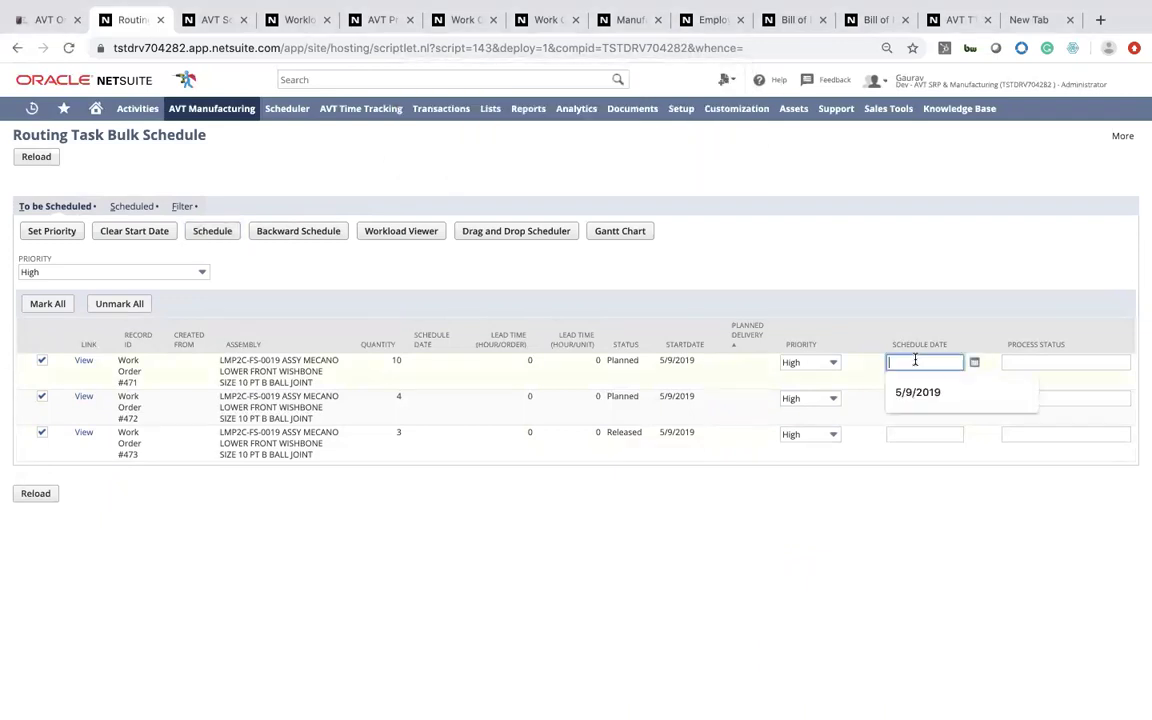
{"action": "left_click", "coordinate": [974, 362]}
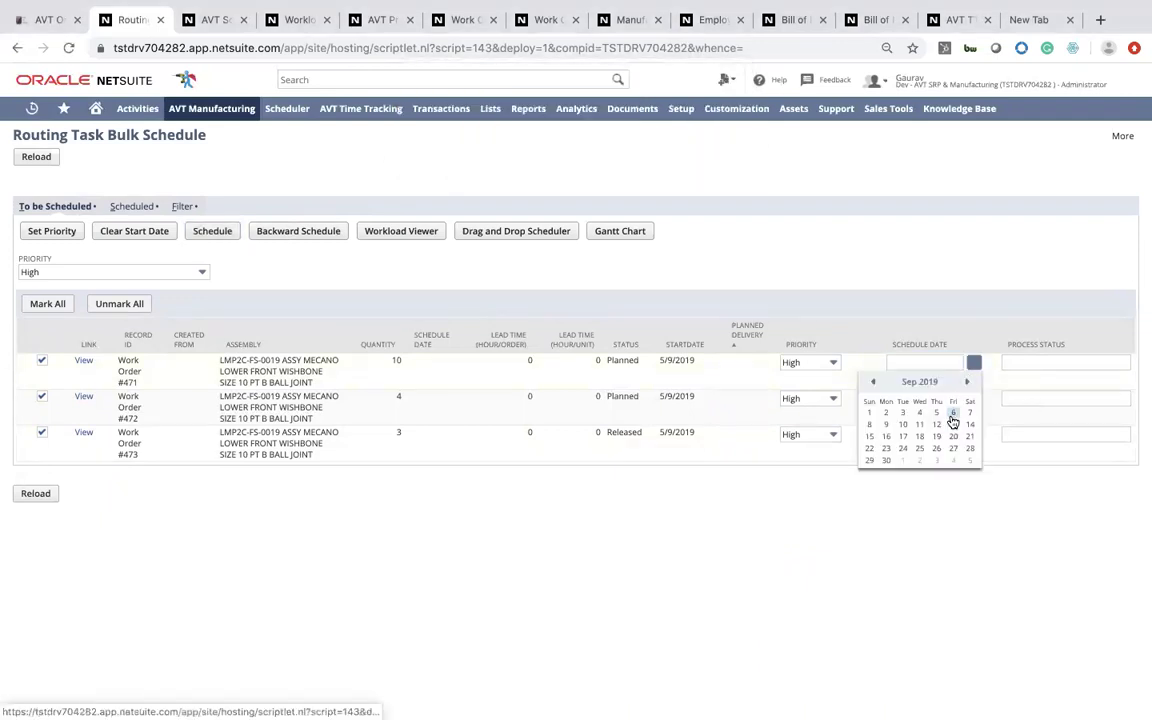
{"action": "left_click", "coordinate": [886, 424]}
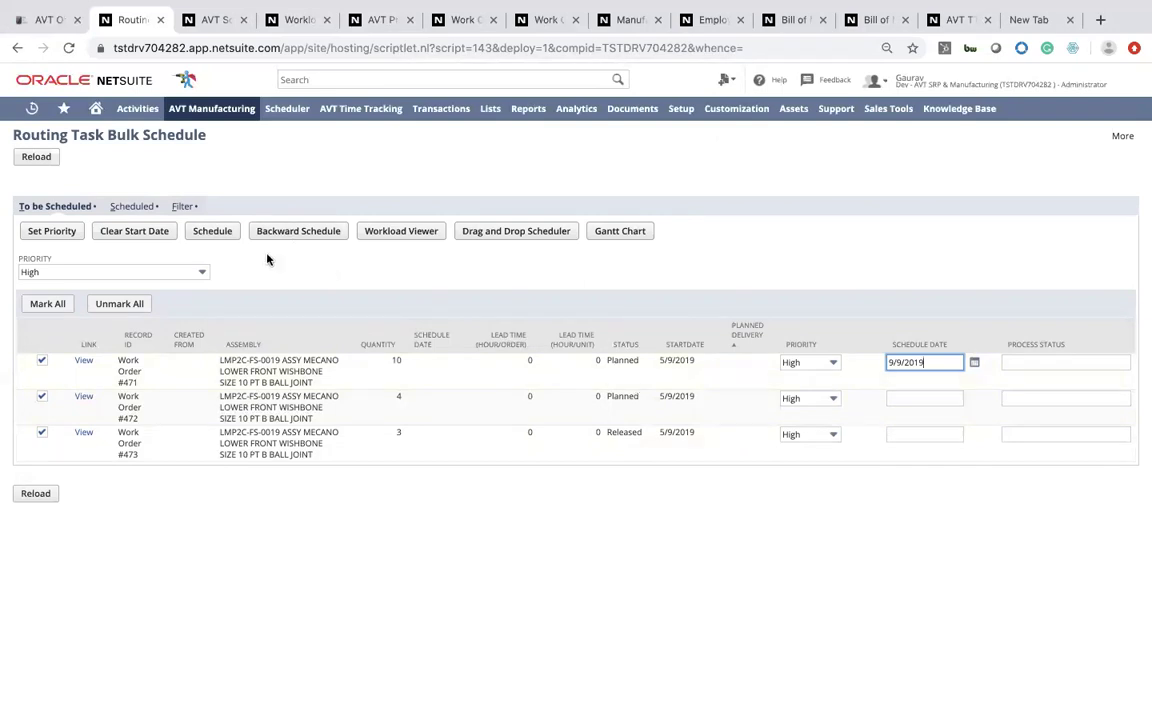
{"action": "left_click", "coordinate": [201, 236]}
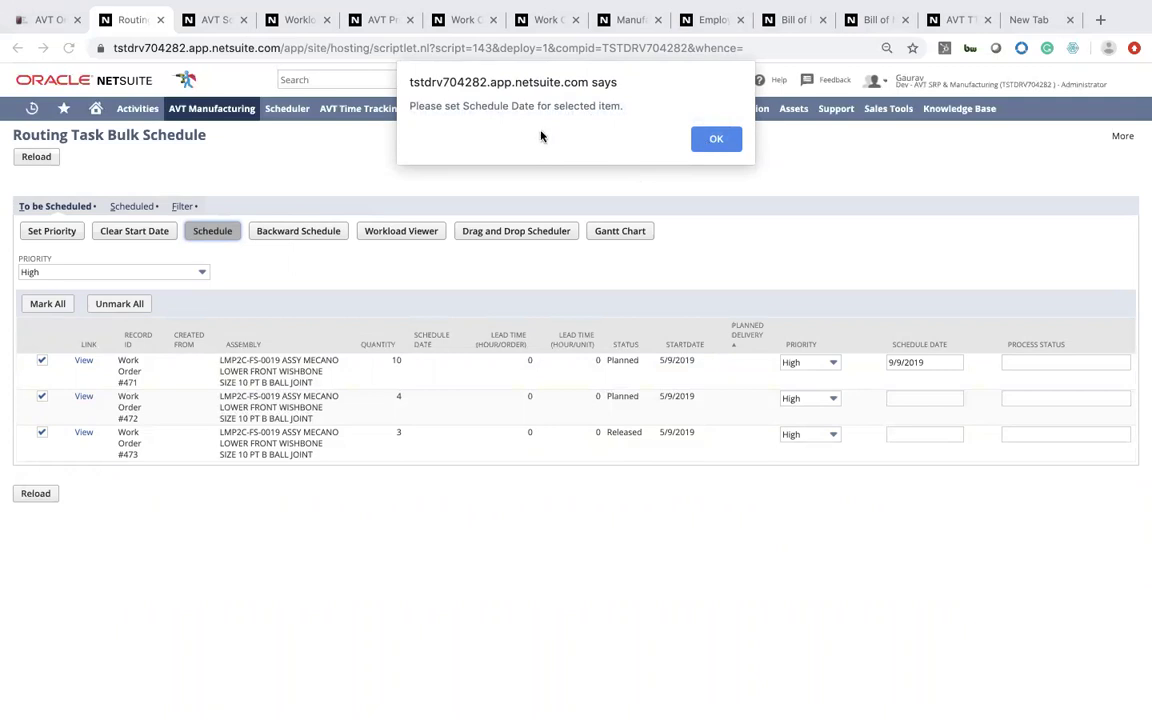
{"action": "left_click", "coordinate": [700, 138]}
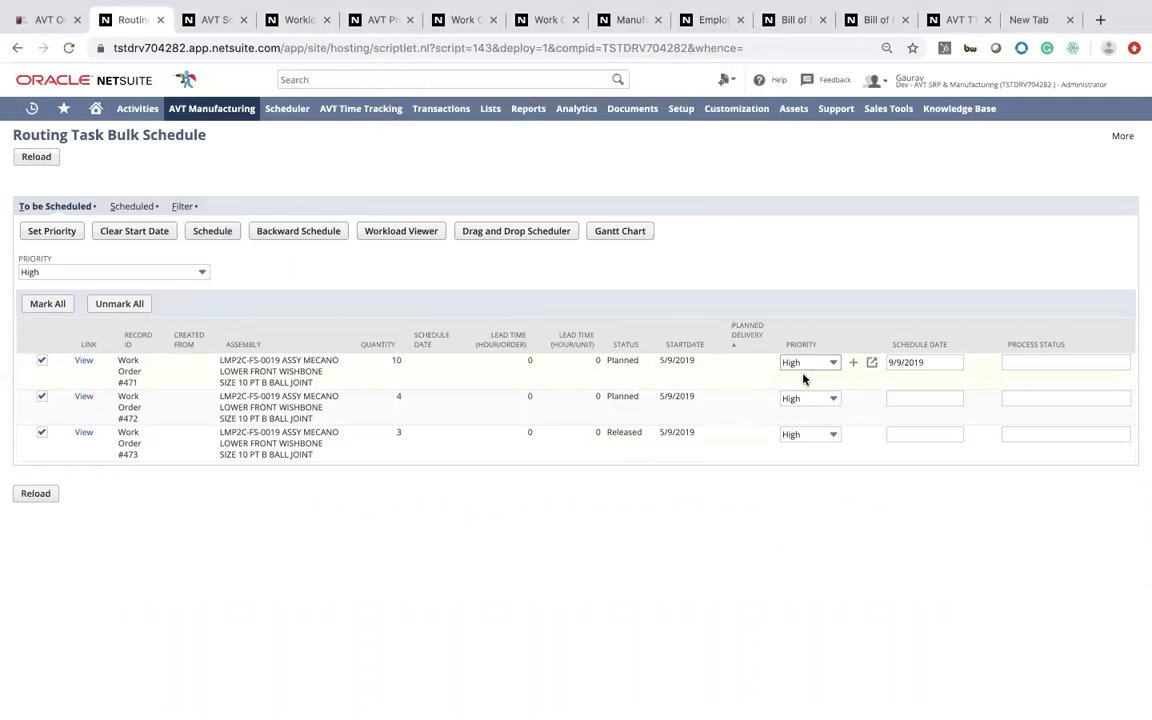
- Set the schedule dates of Work Orders #472 and #473 to 9/9/2019, then schedule all three marked work orders and reload the page
{"action": "left_click", "coordinate": [887, 398]}
{"action": "left_click", "coordinate": [928, 398]}
{"action": "left_click", "coordinate": [972, 399]}
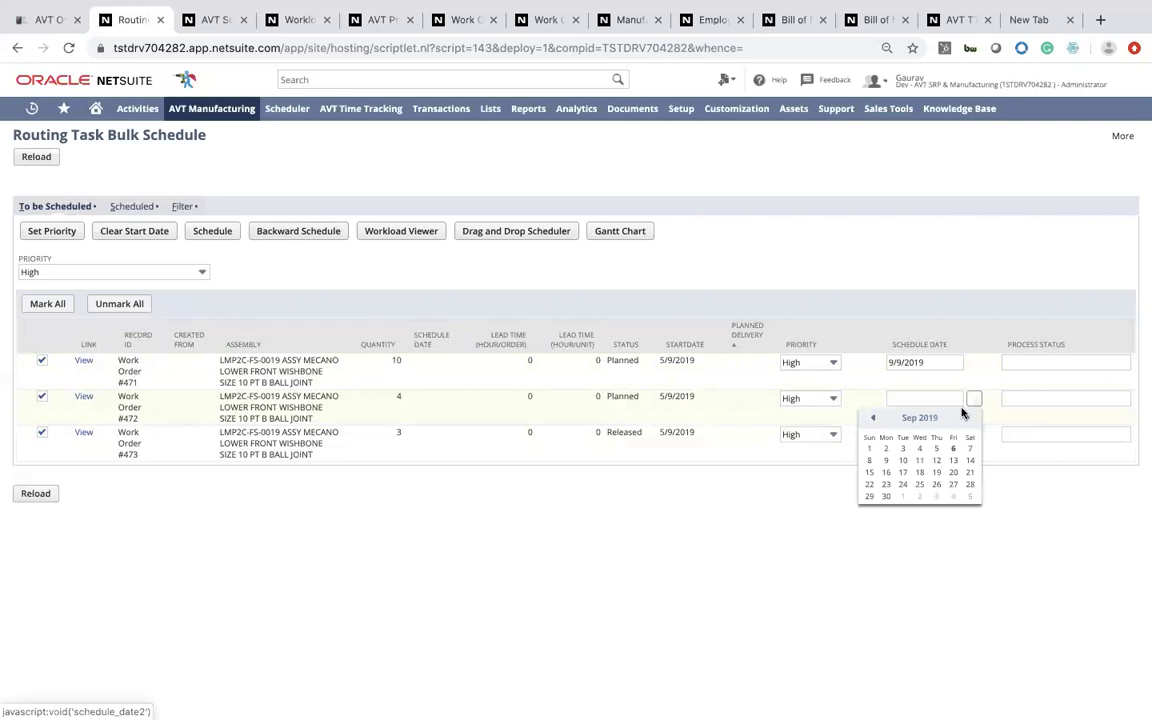
{"action": "left_click", "coordinate": [887, 460]}
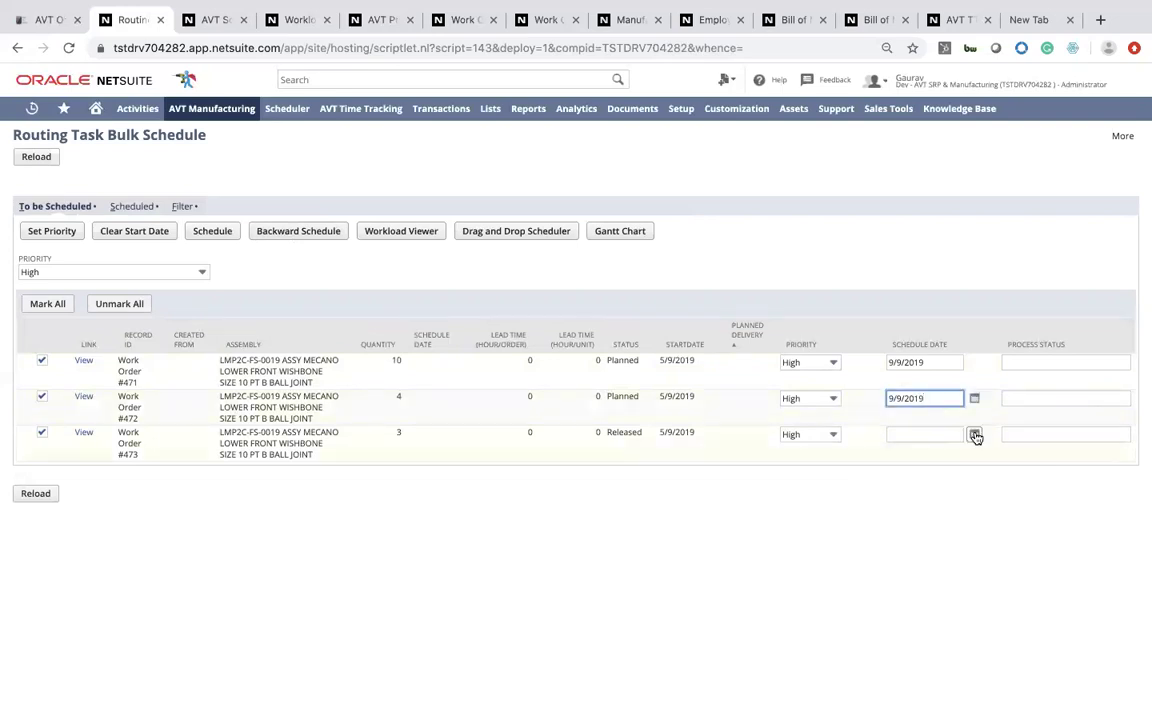
{"action": "left_click", "coordinate": [975, 434]}
{"action": "left_click", "coordinate": [883, 496]}
{"action": "left_click", "coordinate": [835, 501]}
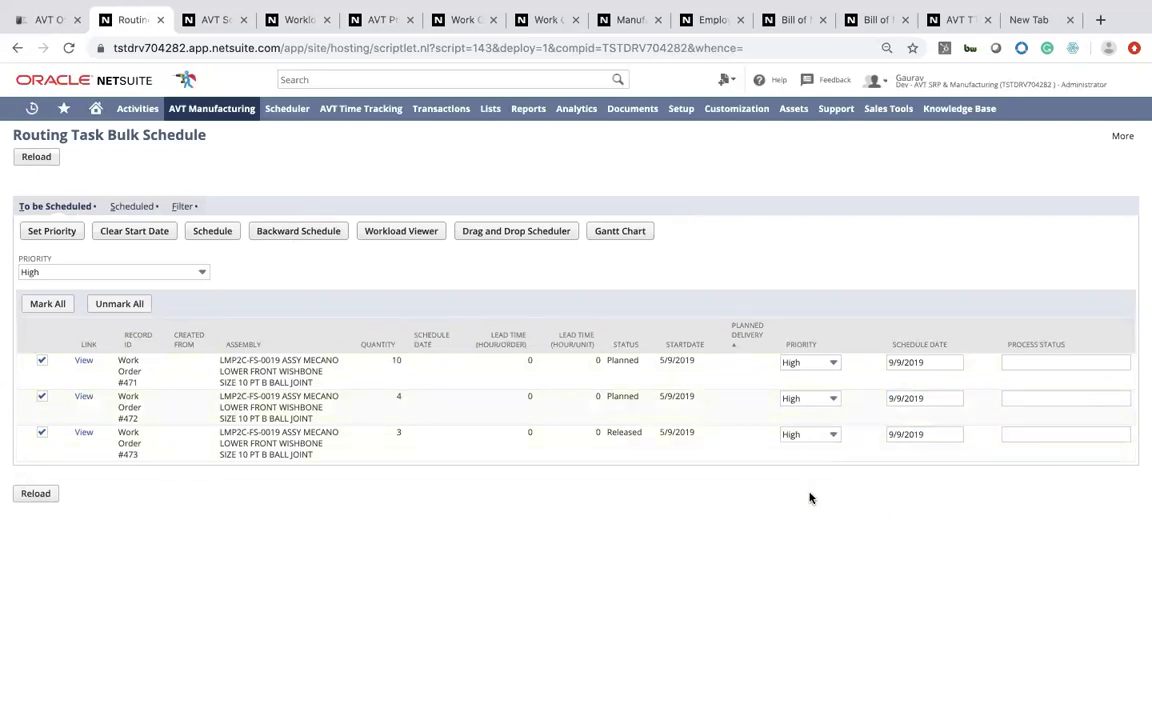
{"action": "left_click", "coordinate": [222, 238]}
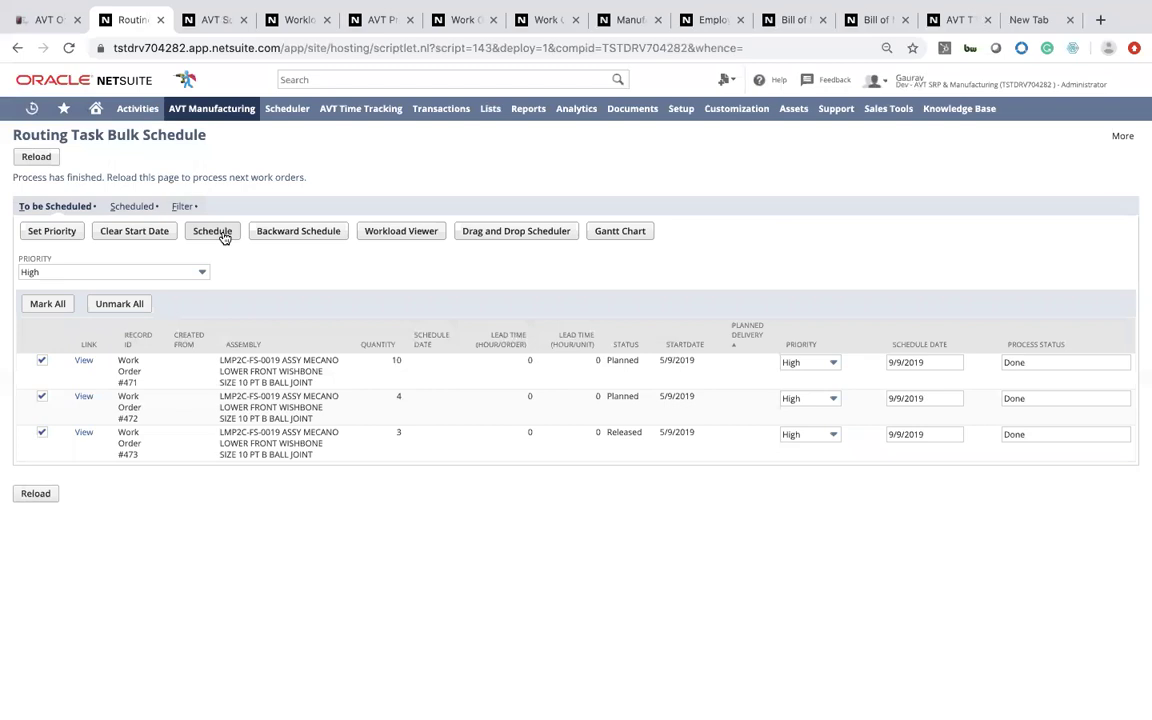
{"action": "left_click", "coordinate": [44, 158]}
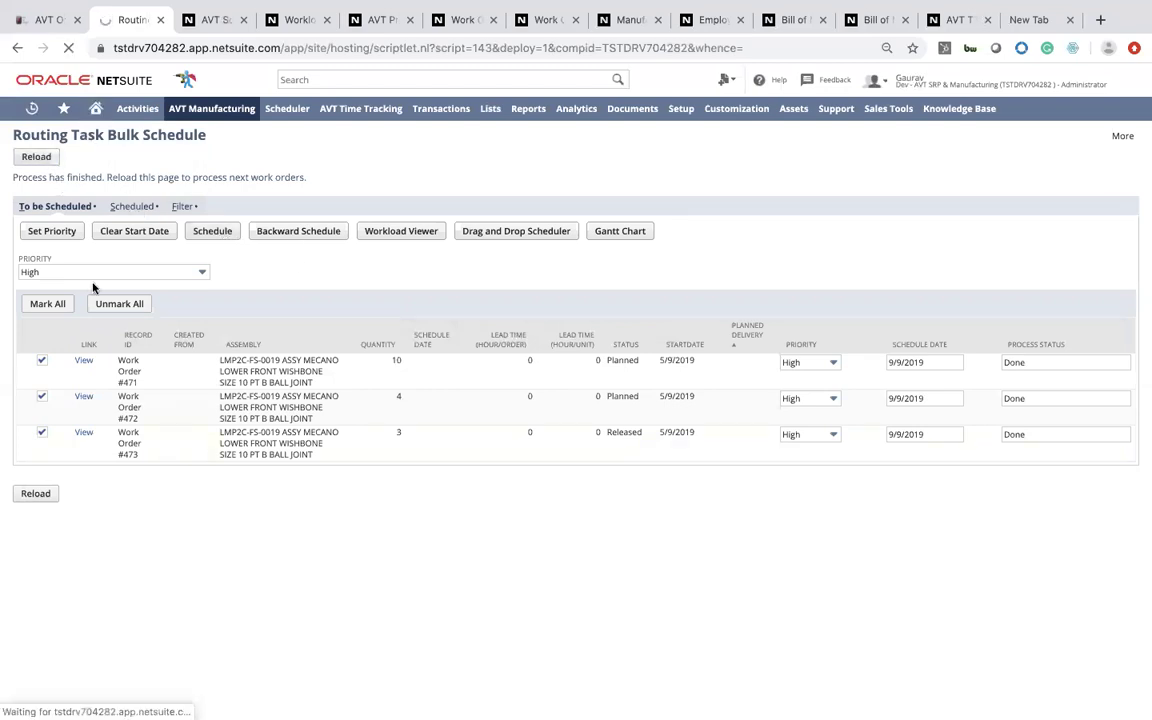
- Review the list of scheduled work orders, mark all of them and open the Workload Viewer
{"action": "left_click", "coordinate": [131, 206]}
{"action": "scroll", "coordinate": [219, 494], "scroll_direction": "down", "scroll_amount": 1}
{"action": "scroll", "coordinate": [219, 494], "scroll_direction": "down", "scroll_amount": 2}
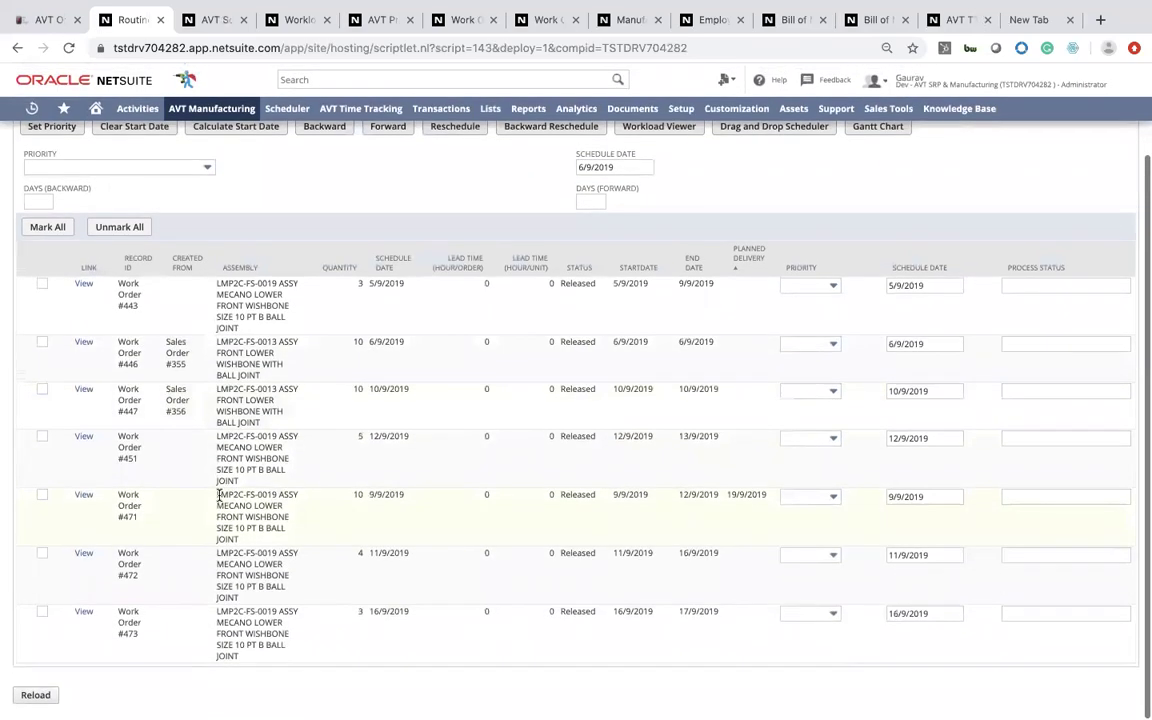
{"action": "scroll", "coordinate": [219, 494], "scroll_direction": "up", "scroll_amount": 2}
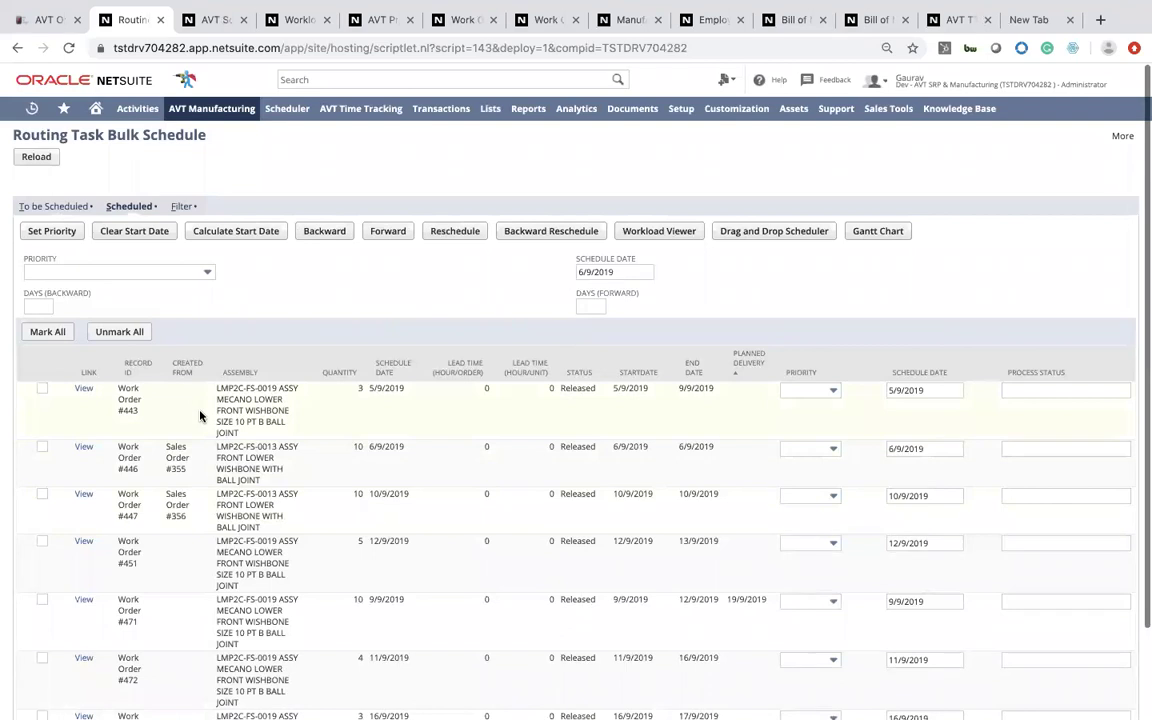
{"action": "left_click", "coordinate": [50, 331]}
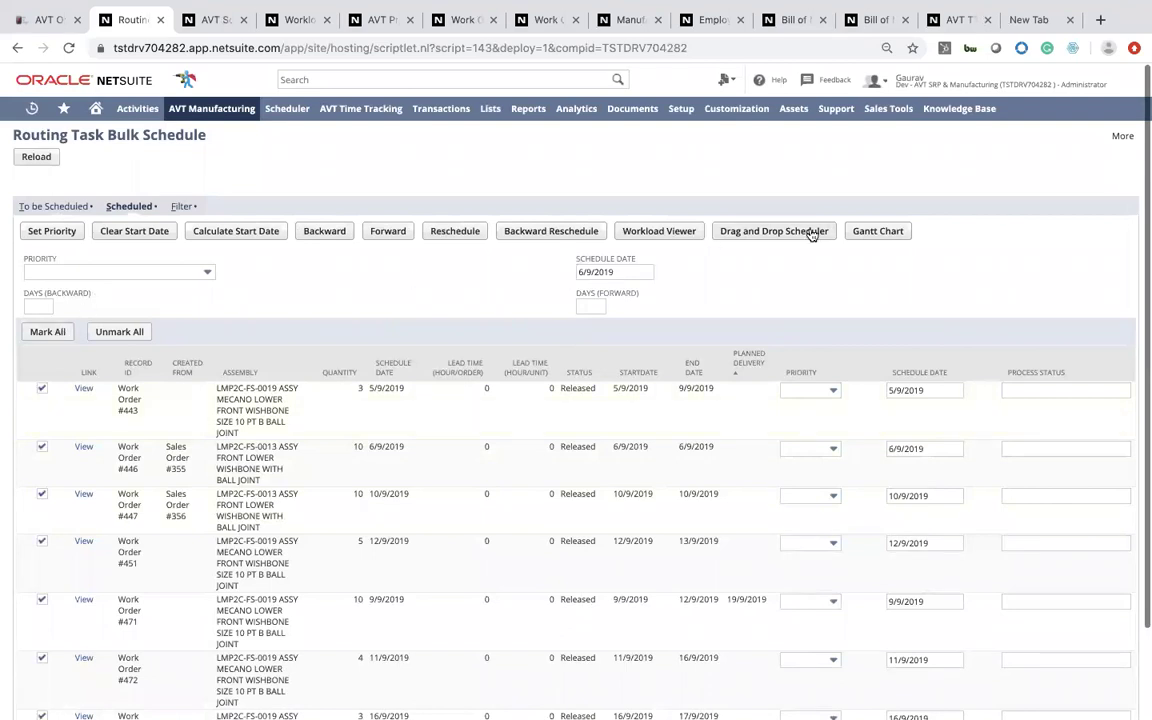
{"action": "left_click", "coordinate": [677, 232]}
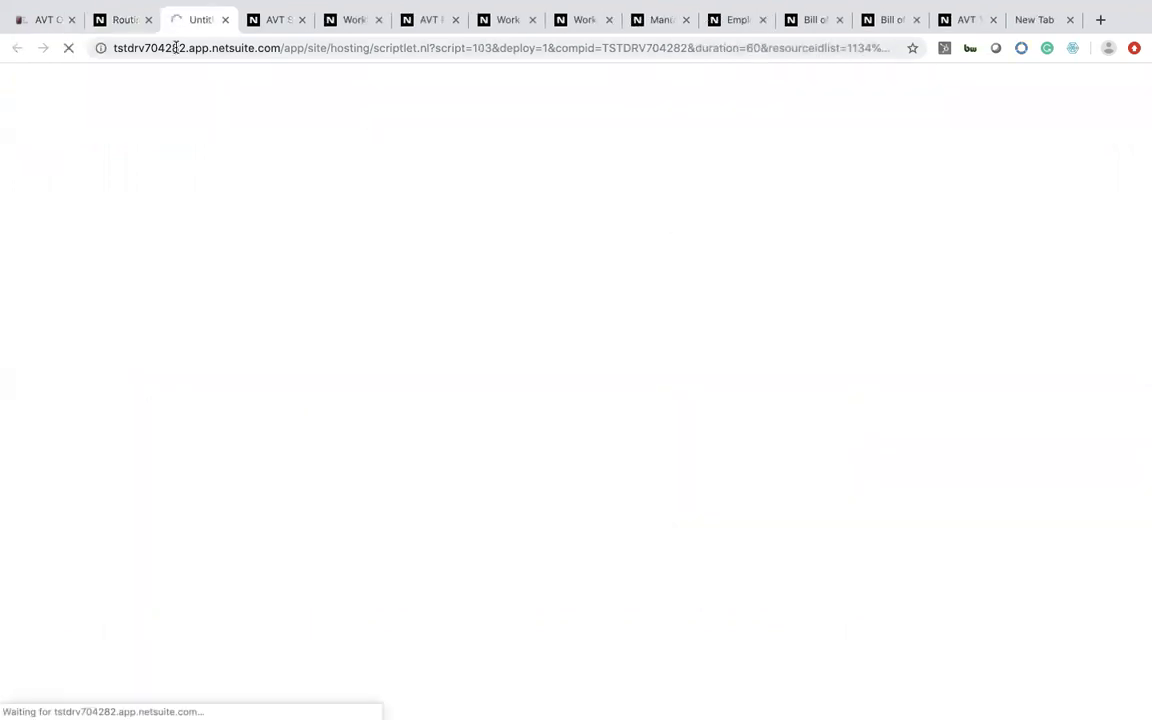
- Open the Gantt chart for the marked work orders from the bulk schedule and examine the production timeline
{"action": "left_click", "coordinate": [115, 24]}
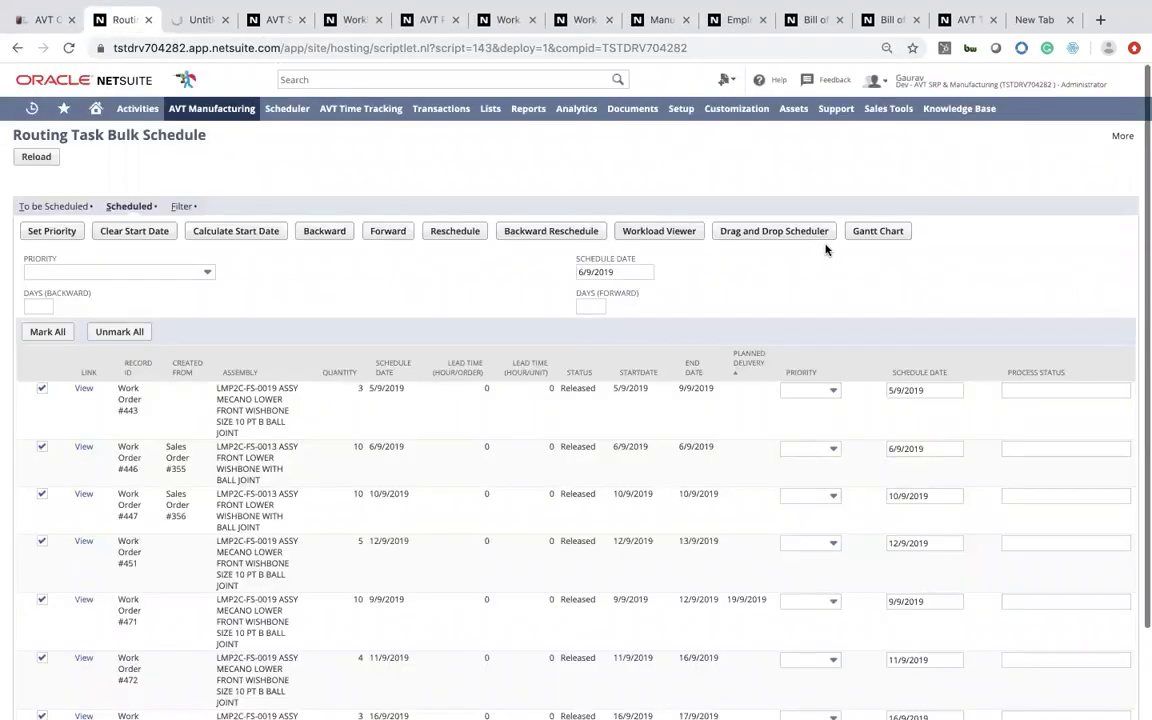
{"action": "left_click", "coordinate": [859, 239]}
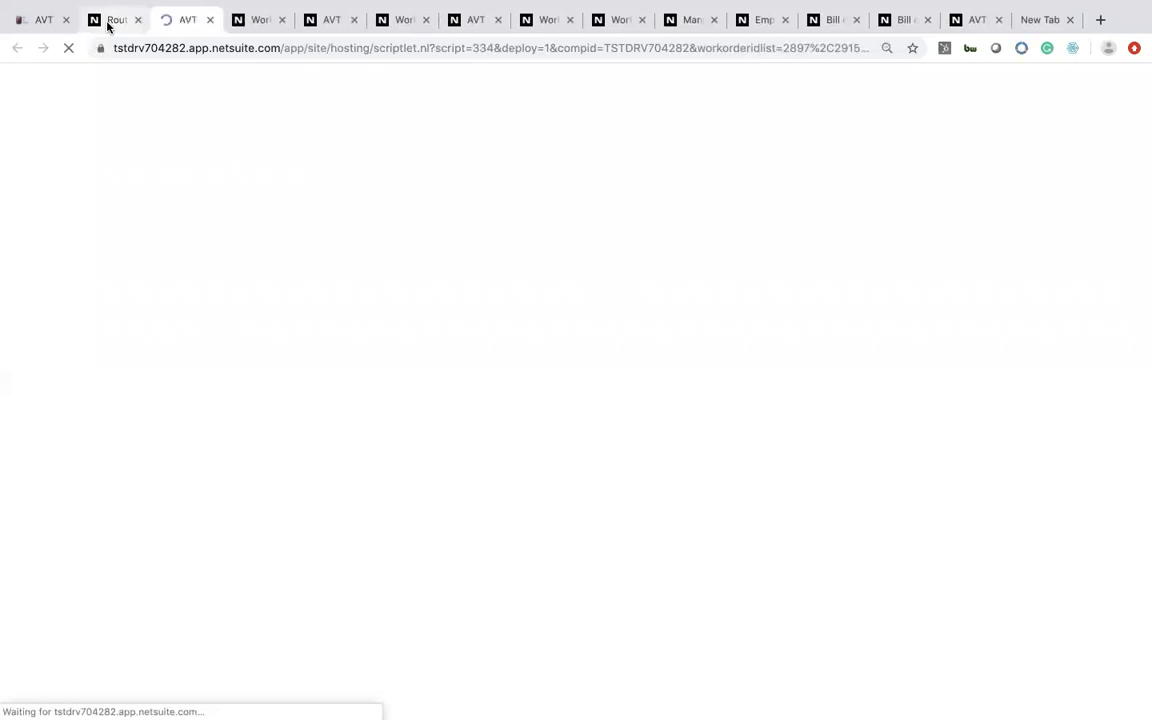
{"action": "left_click", "coordinate": [108, 26]}
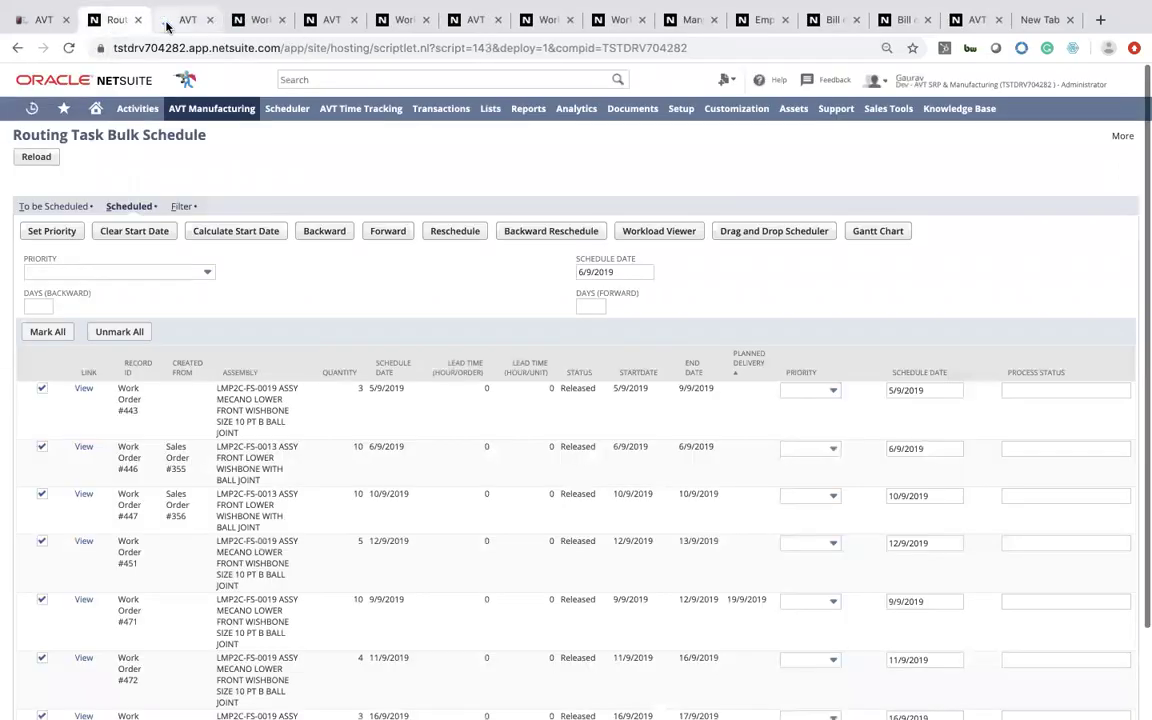
{"action": "left_click", "coordinate": [167, 22]}
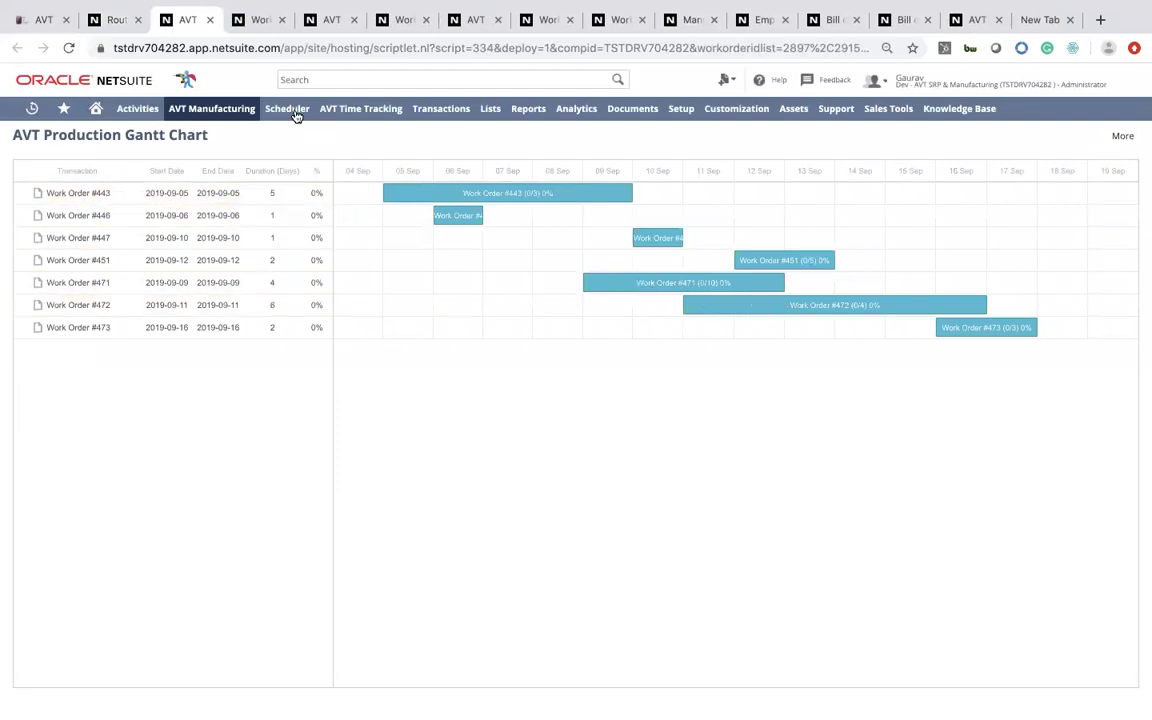
- Check the Workload Viewer, return to the bulk schedule and open the Drag and Drop Scheduler for the marked work orders
{"action": "left_click", "coordinate": [261, 29]}
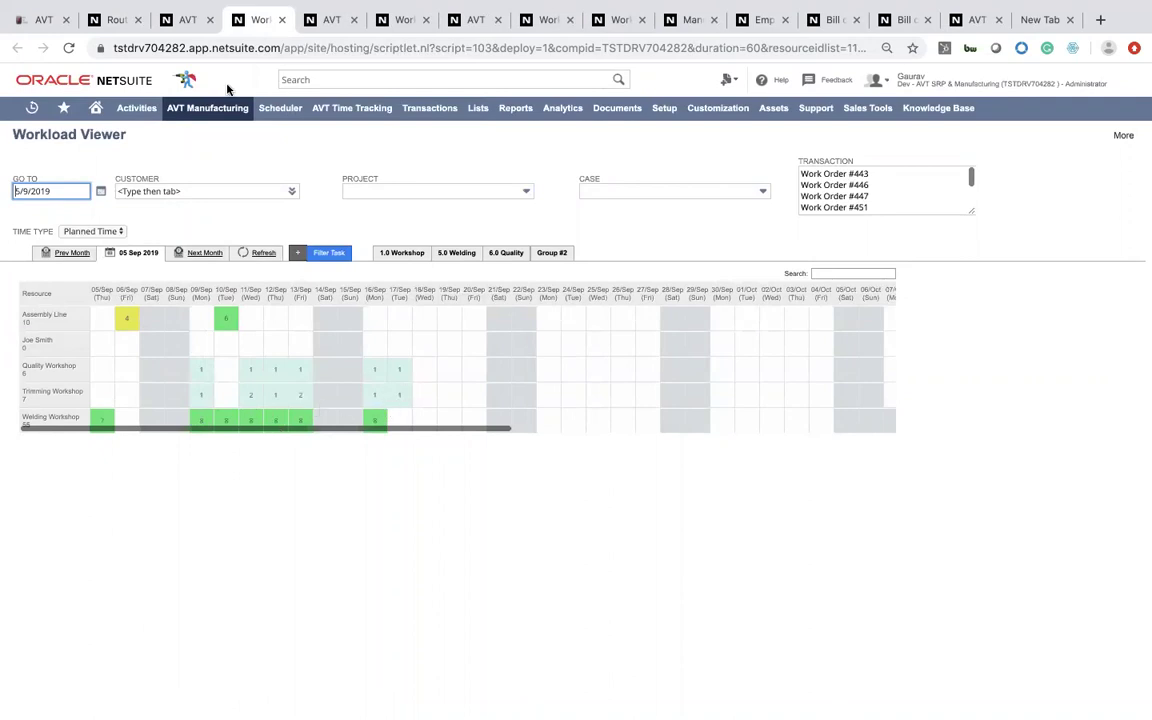
{"action": "left_click", "coordinate": [113, 20]}
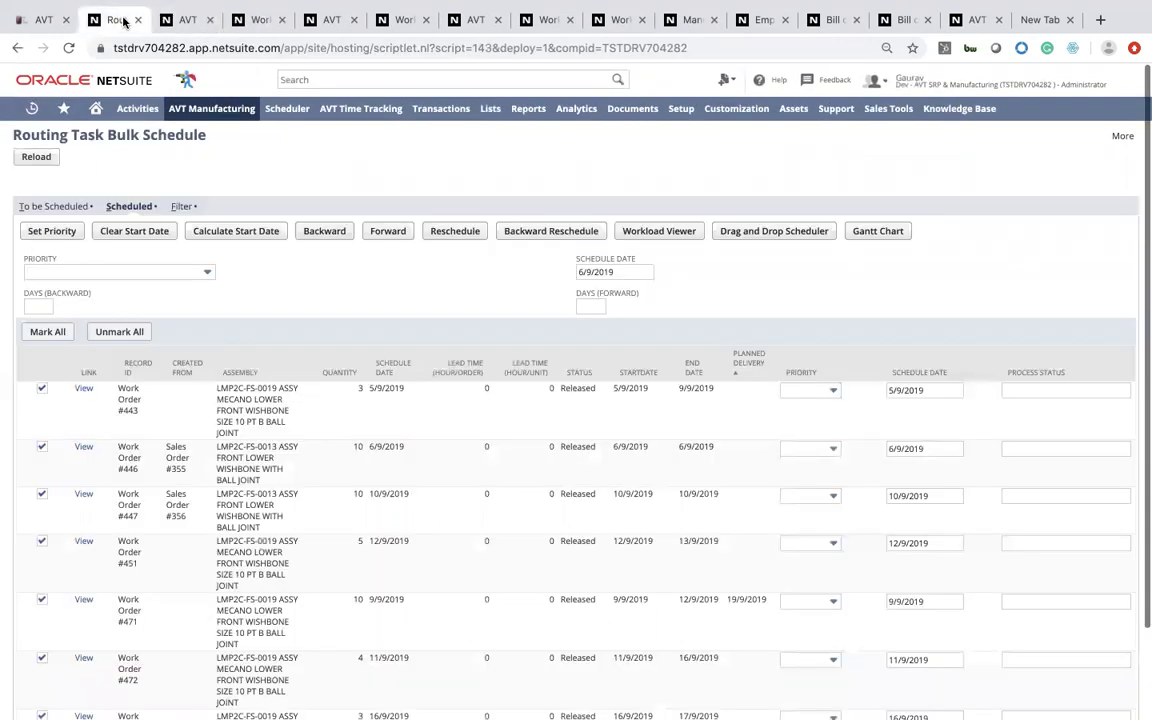
{"action": "left_click", "coordinate": [733, 231]}
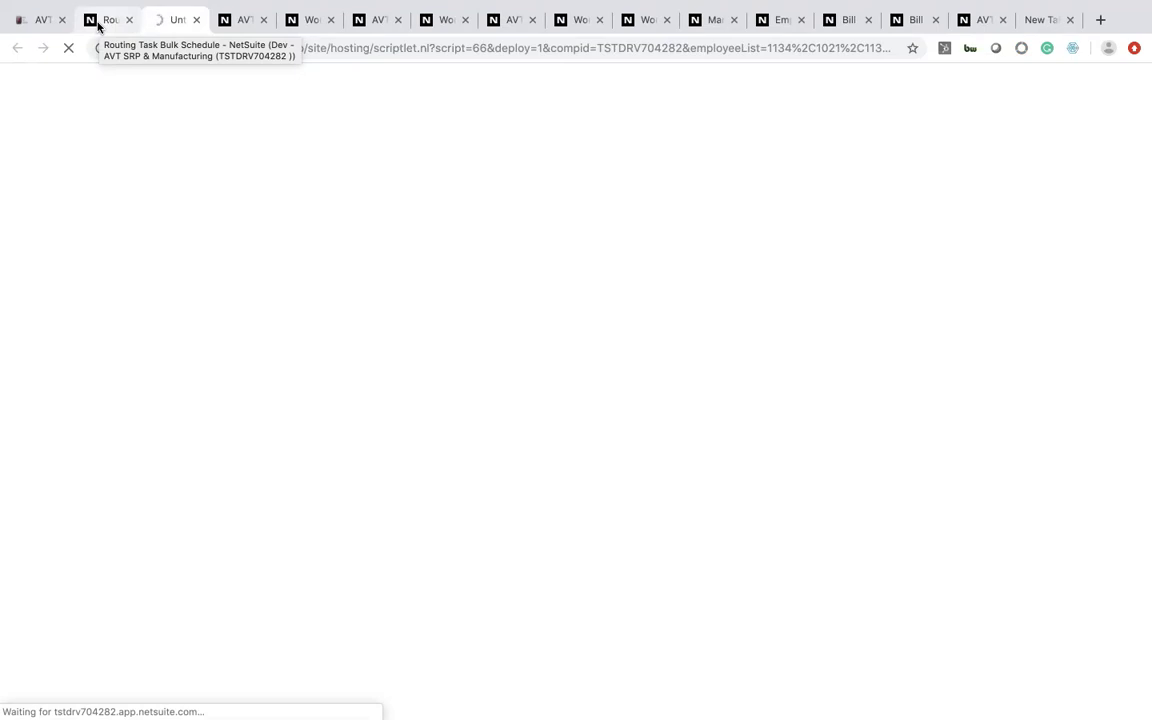
- Close the leftover Workload Viewer, scheduler and work order pages, leaving the new work order form without saving it
{"action": "left_click", "coordinate": [255, 22]}
{"action": "left_click", "coordinate": [318, 22]}
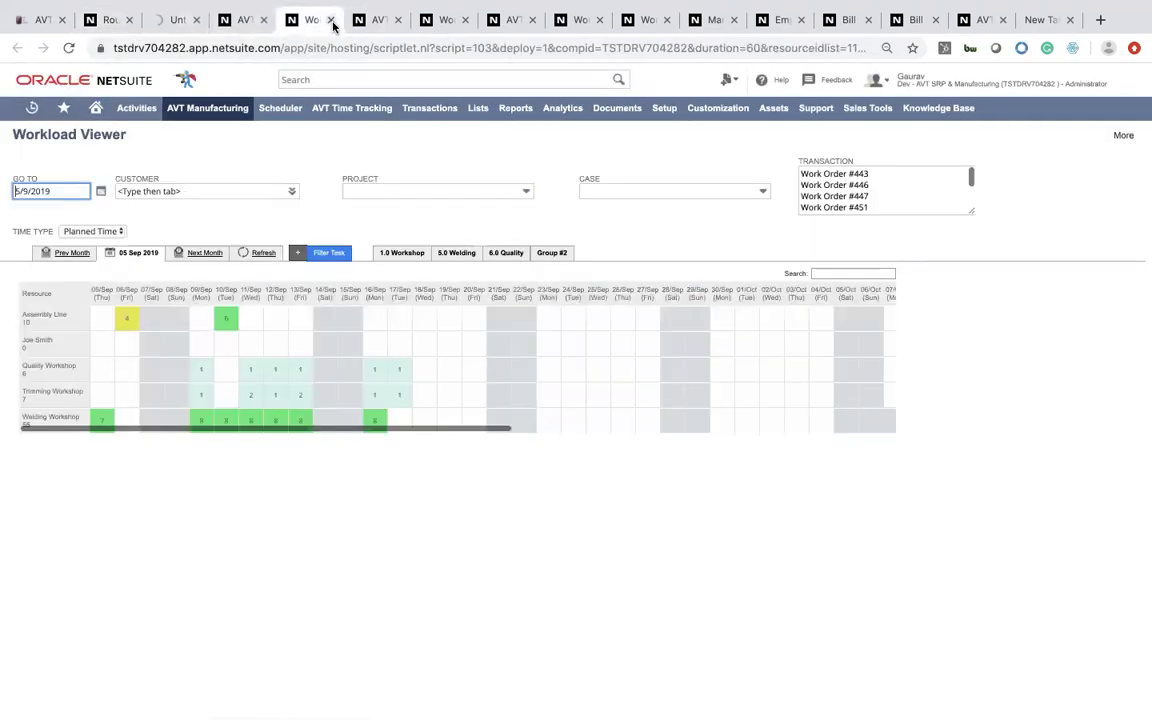
{"action": "left_click", "coordinate": [332, 21]}
{"action": "left_click", "coordinate": [332, 21]}
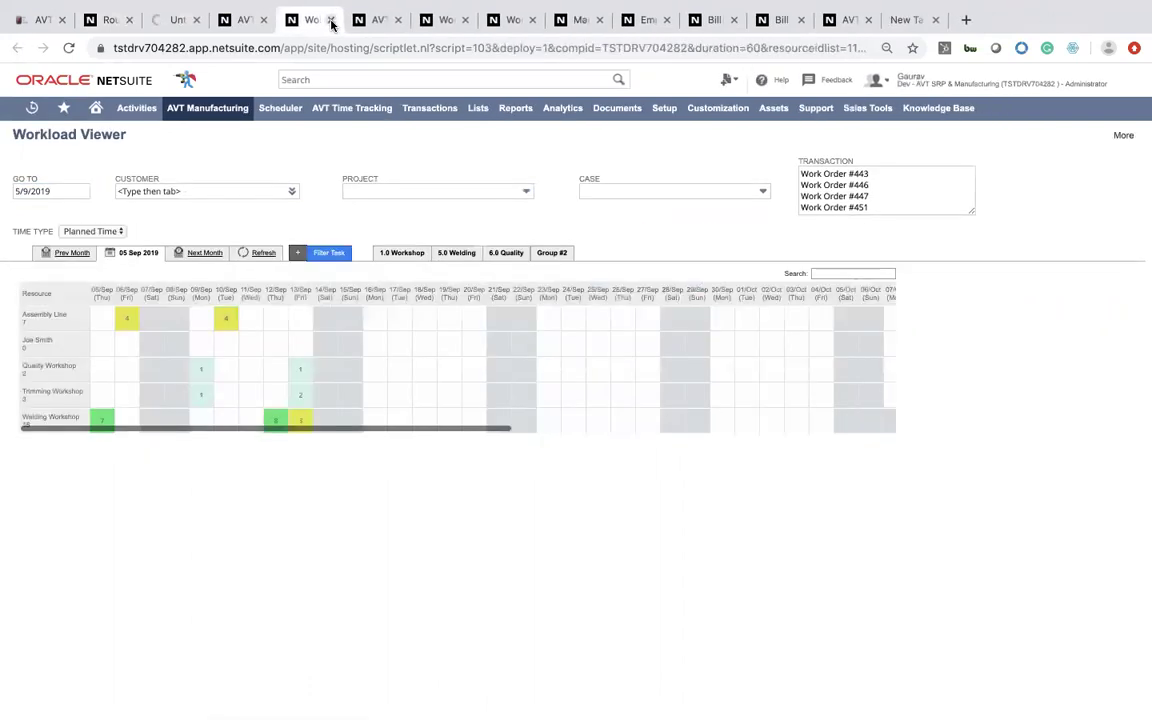
{"action": "left_click", "coordinate": [332, 21]}
{"action": "left_click", "coordinate": [332, 21]}
{"action": "left_click", "coordinate": [332, 21]}
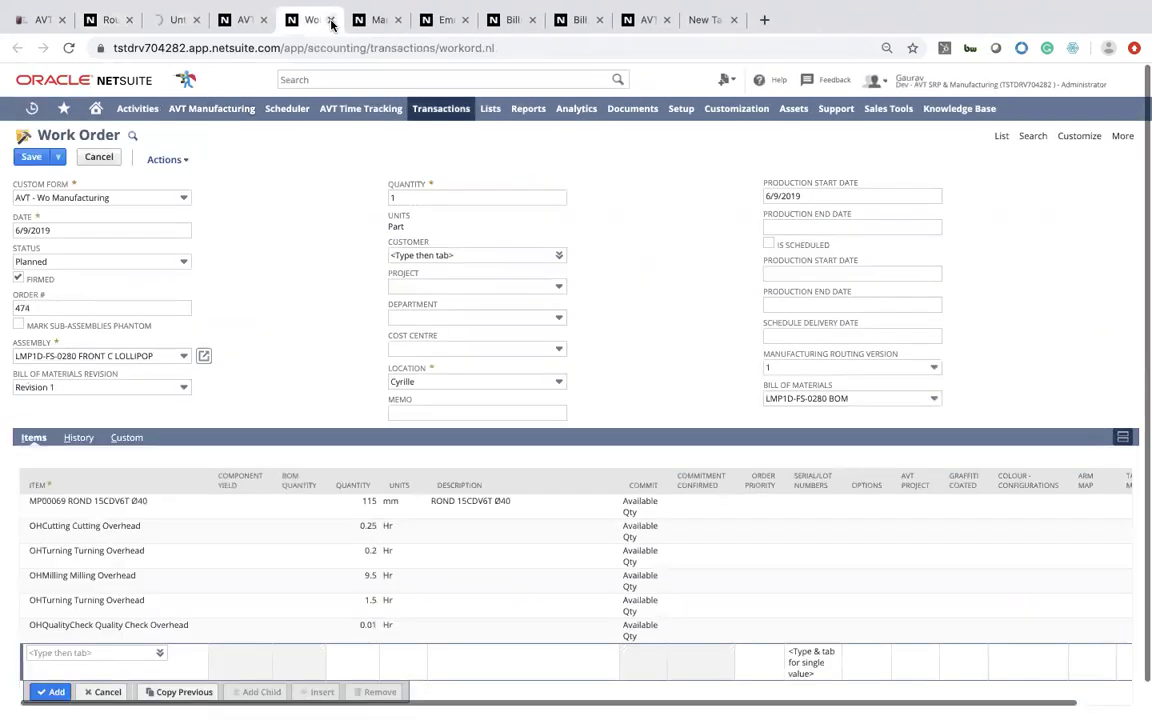
{"action": "left_click", "coordinate": [332, 21]}
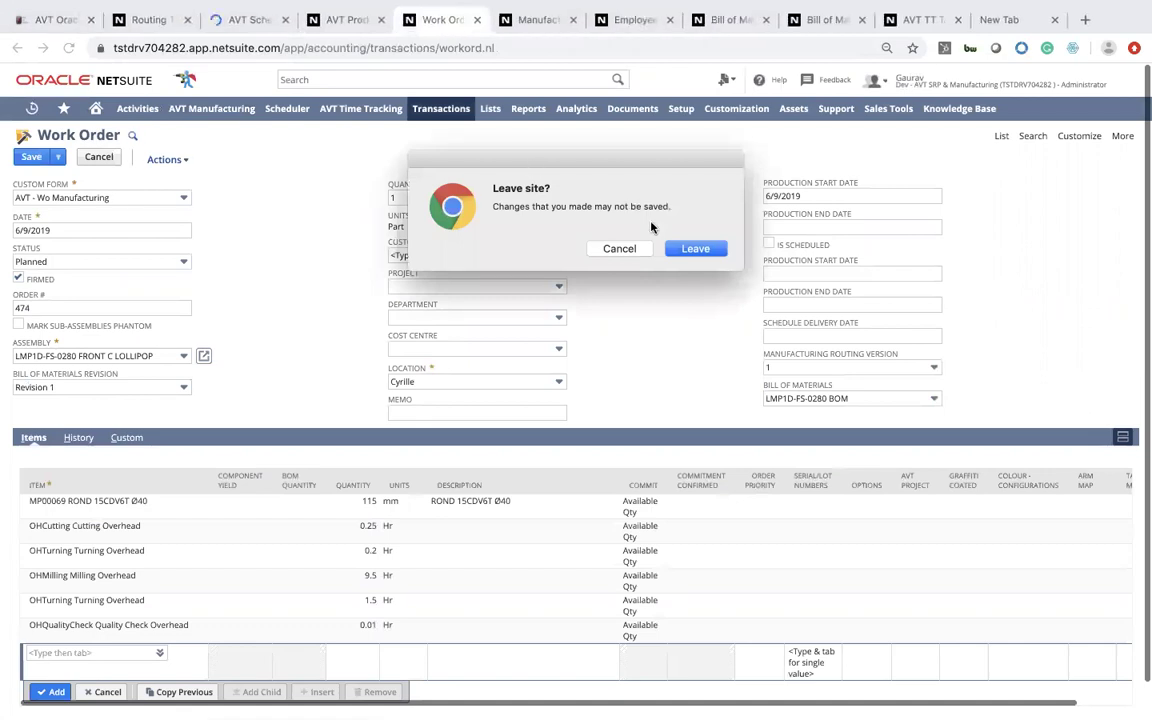
{"action": "left_click", "coordinate": [676, 248]}
- Examine the AVT Scheduler's production tasks per resource from 5/9/2019 to 17/9/2019
{"action": "left_click", "coordinate": [290, 20]}
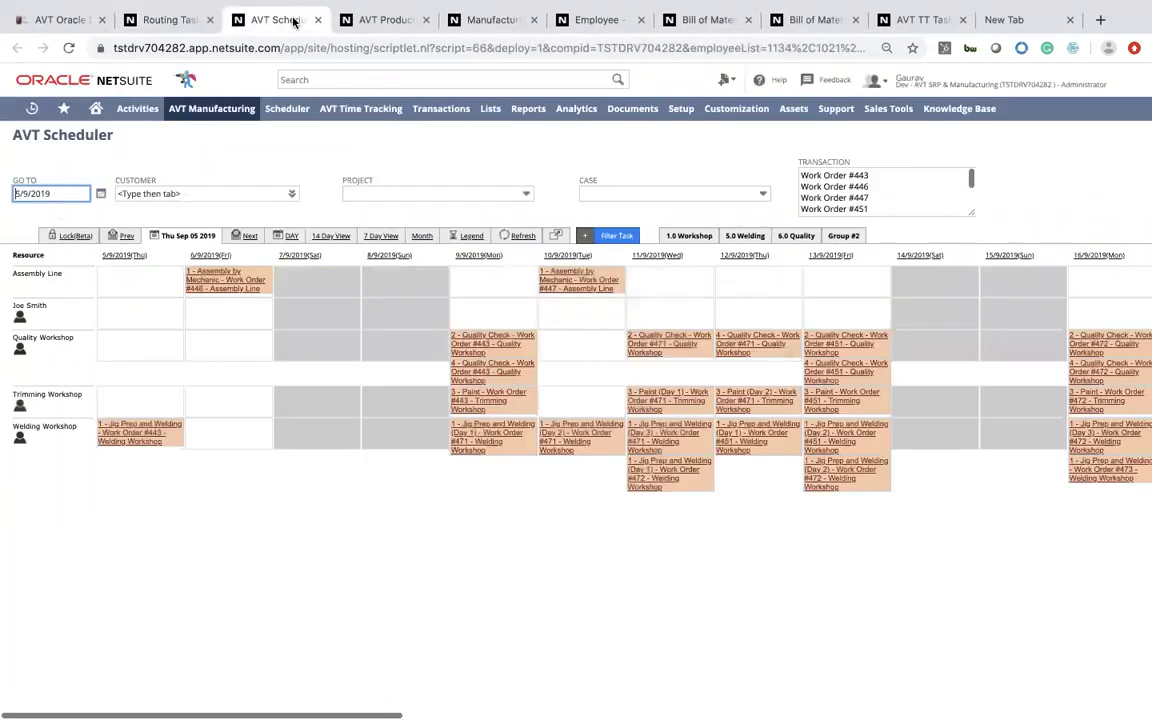
{"action": "scroll", "coordinate": [478, 462], "scroll_direction": "right", "scroll_amount": 5}
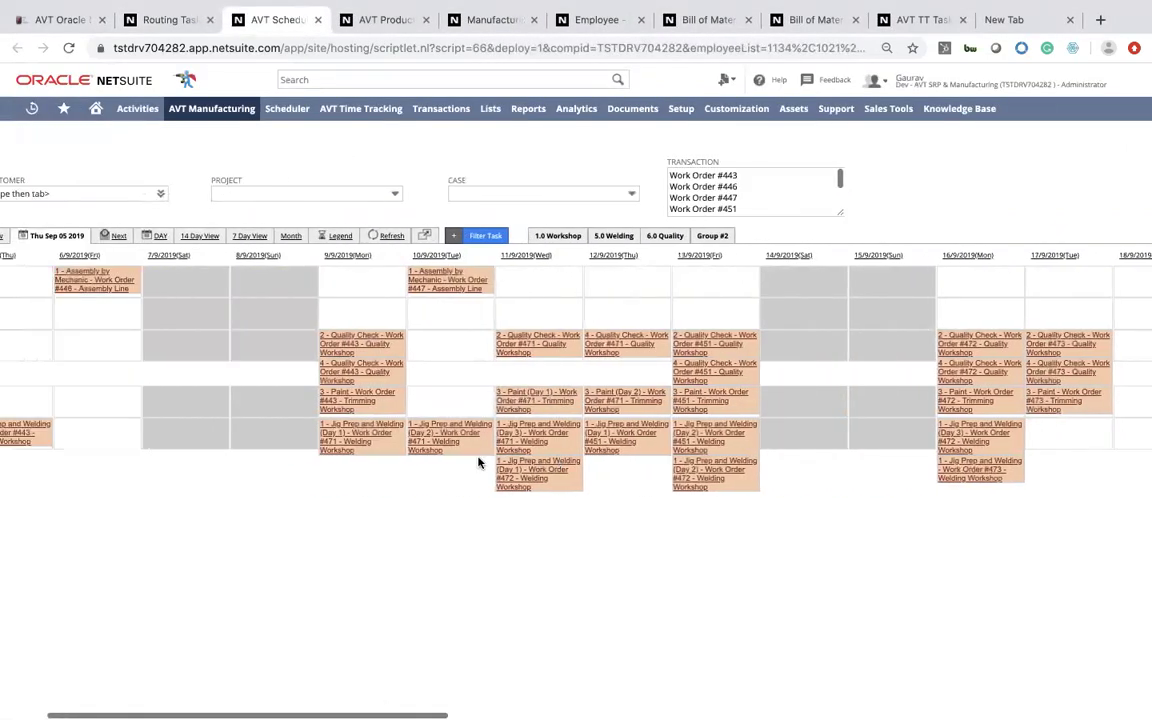
{"action": "scroll", "coordinate": [437, 586], "scroll_direction": "left", "scroll_amount": 3}
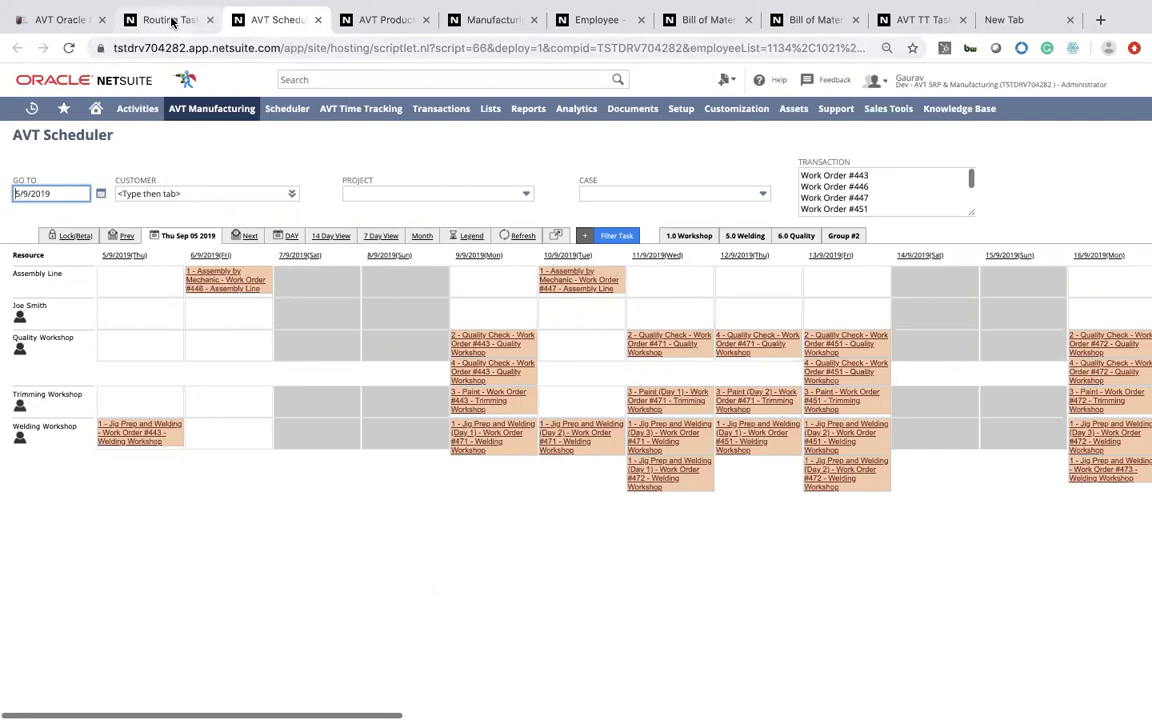
{"action": "scroll", "coordinate": [321, 378], "scroll_direction": "right", "scroll_amount": 4}
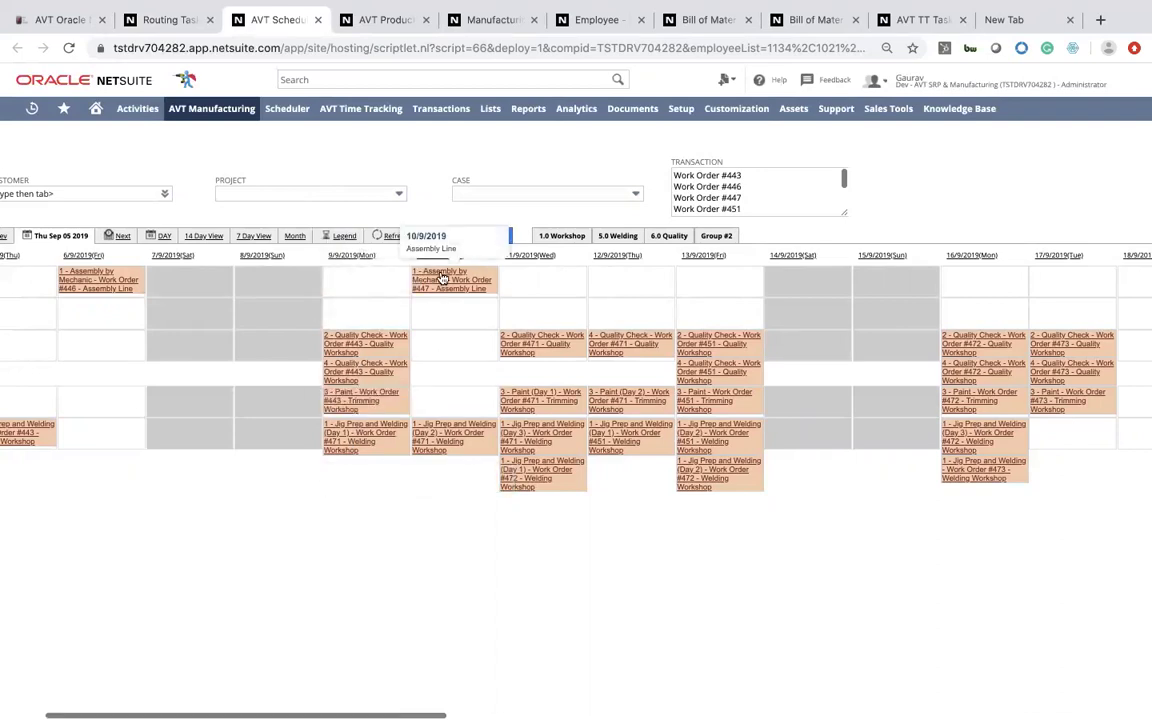
{"action": "scroll", "coordinate": [530, 288], "scroll_direction": "left", "scroll_amount": 5}
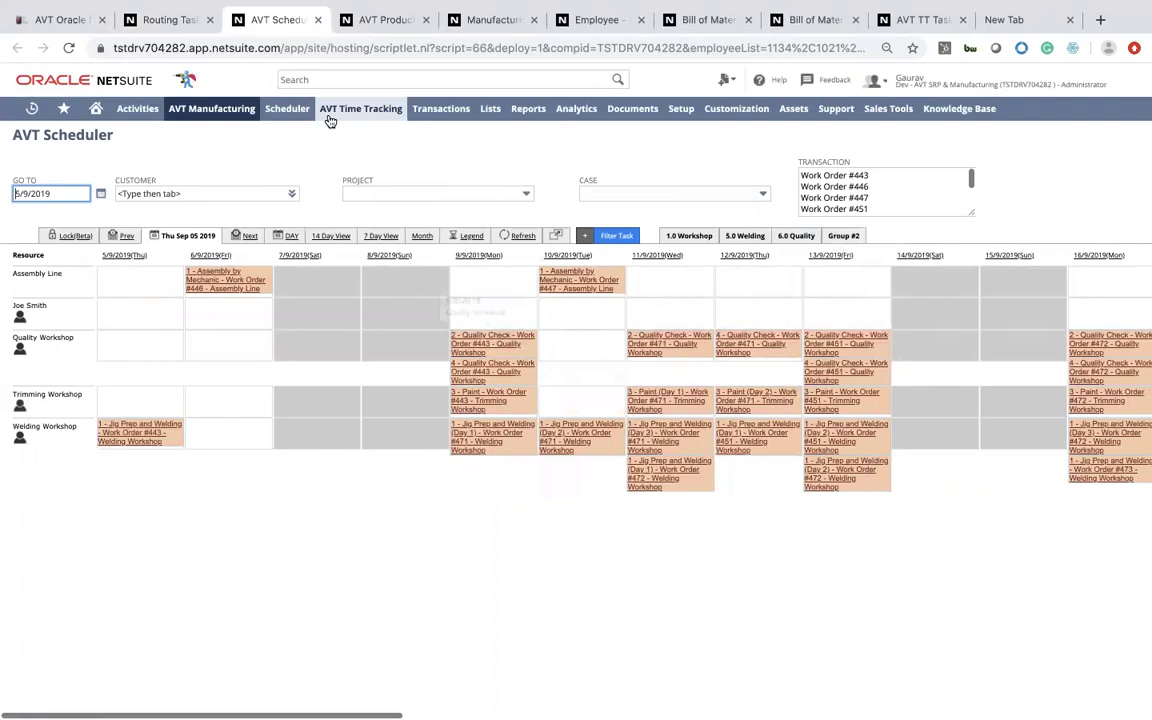
- Return to the bulk schedule's scheduled work orders and clear the start dates of all marked work orders
{"action": "left_click", "coordinate": [168, 20]}
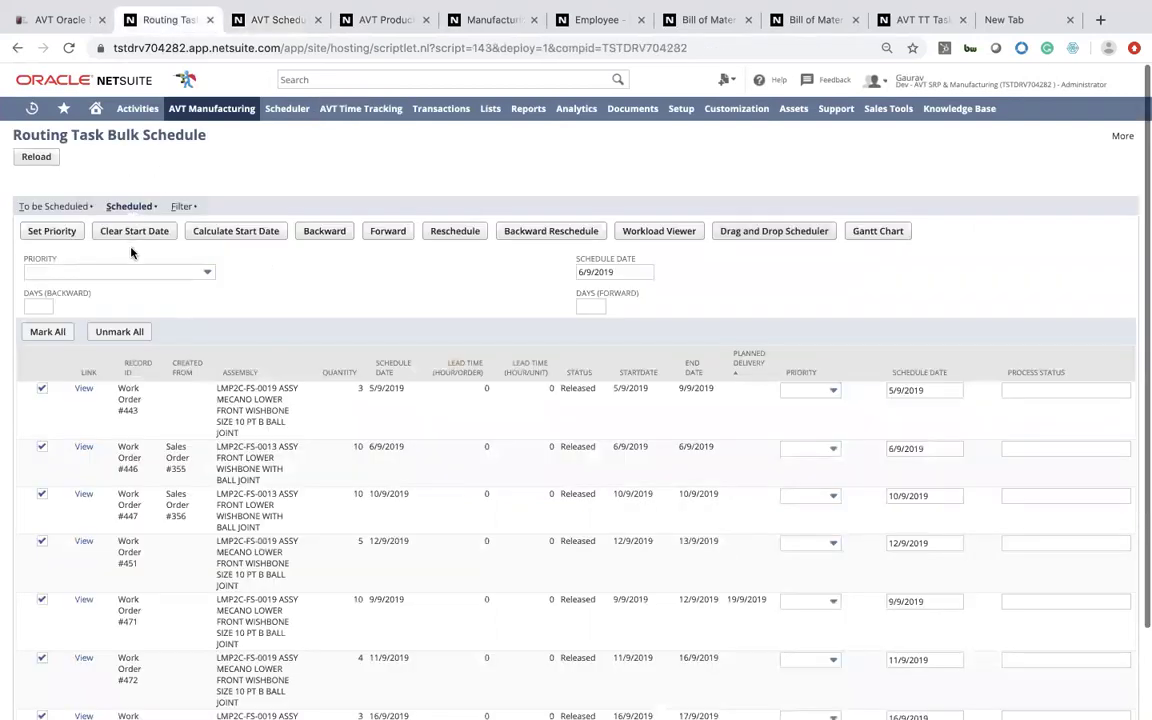
{"action": "scroll", "coordinate": [212, 358], "scroll_direction": "down", "scroll_amount": 2}
{"action": "scroll", "coordinate": [232, 395], "scroll_direction": "up", "scroll_amount": 2}
{"action": "left_click", "coordinate": [148, 232]}
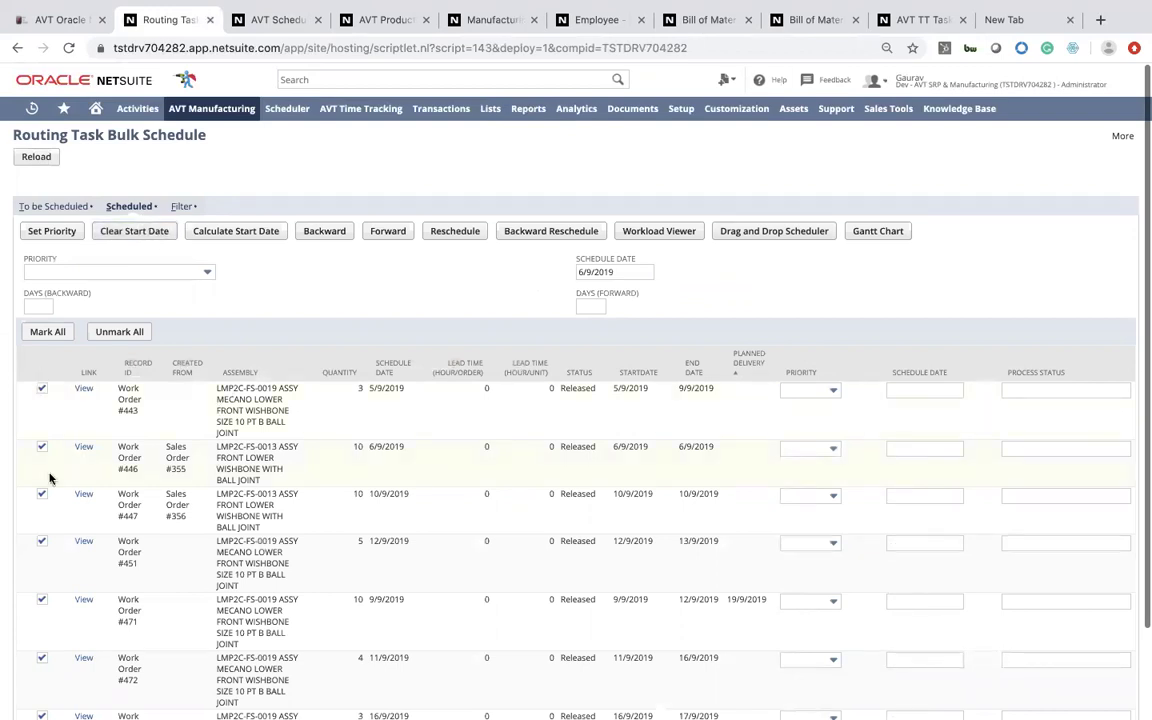
- Unmark Work Orders #451, #471, #472 and #473, keeping the first three work orders marked
{"action": "scroll", "coordinate": [47, 478], "scroll_direction": "down", "scroll_amount": 2}
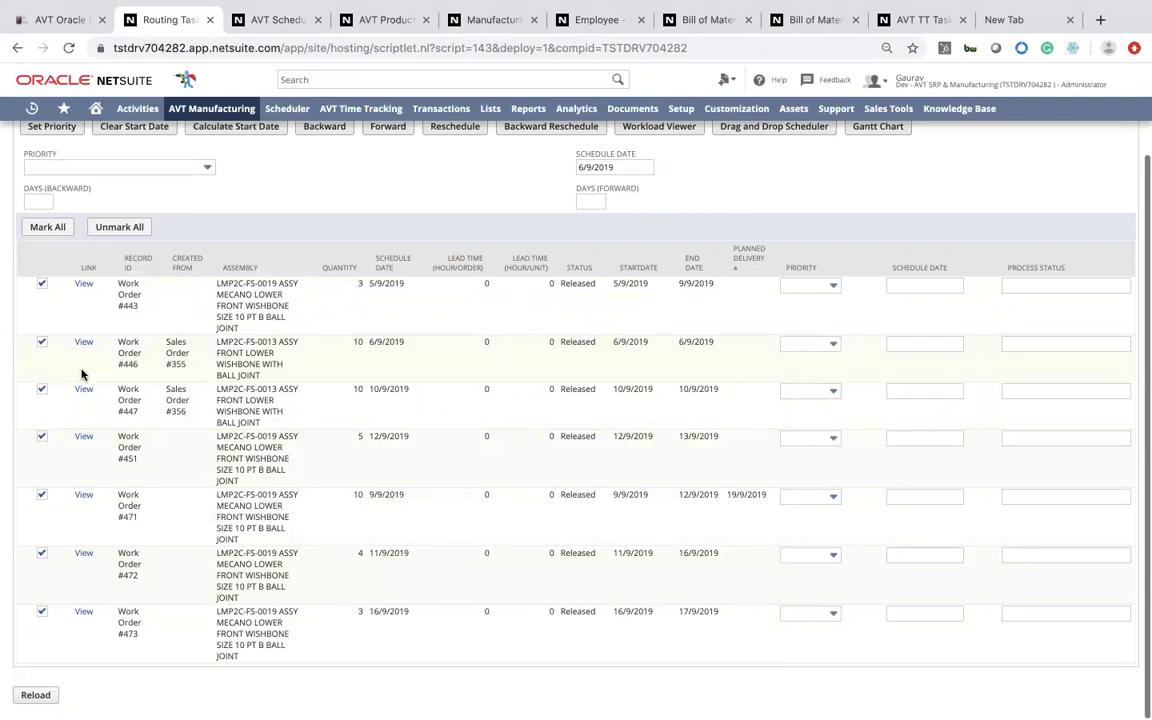
{"action": "scroll", "coordinate": [82, 374], "scroll_direction": "up", "scroll_amount": 1}
{"action": "left_click", "coordinate": [41, 505]}
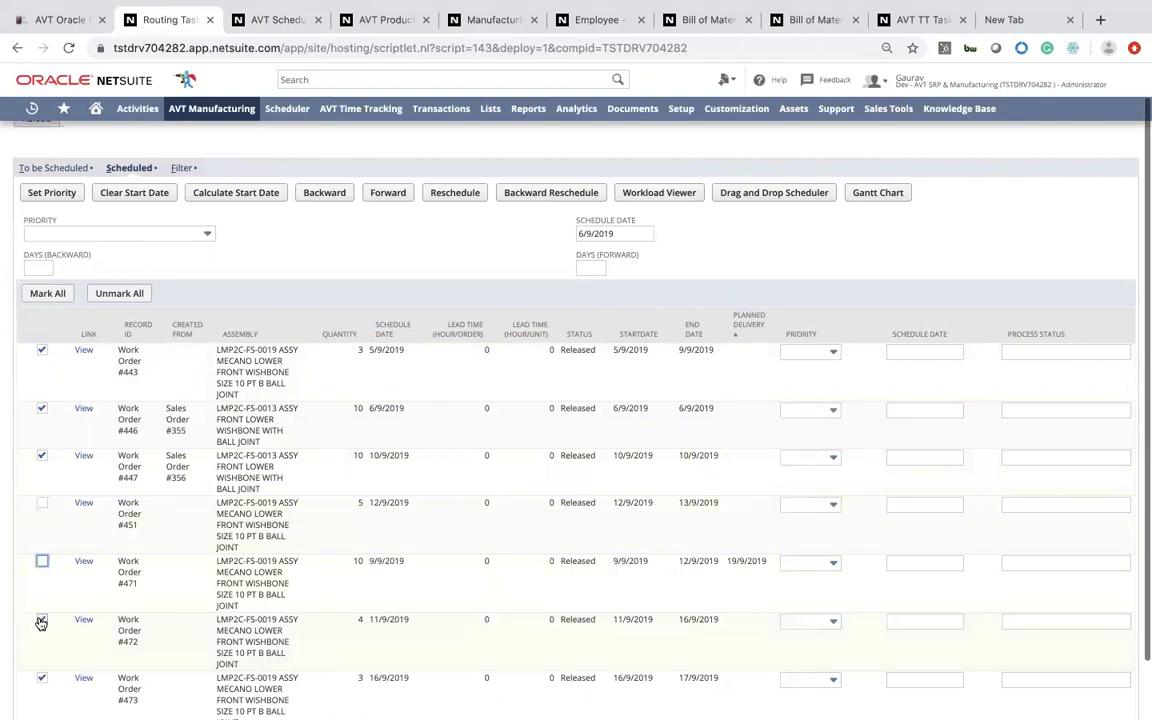
{"action": "left_click", "coordinate": [42, 618]}
{"action": "scroll", "coordinate": [42, 618], "scroll_direction": "down", "scroll_amount": 1}
{"action": "left_click", "coordinate": [42, 611]}
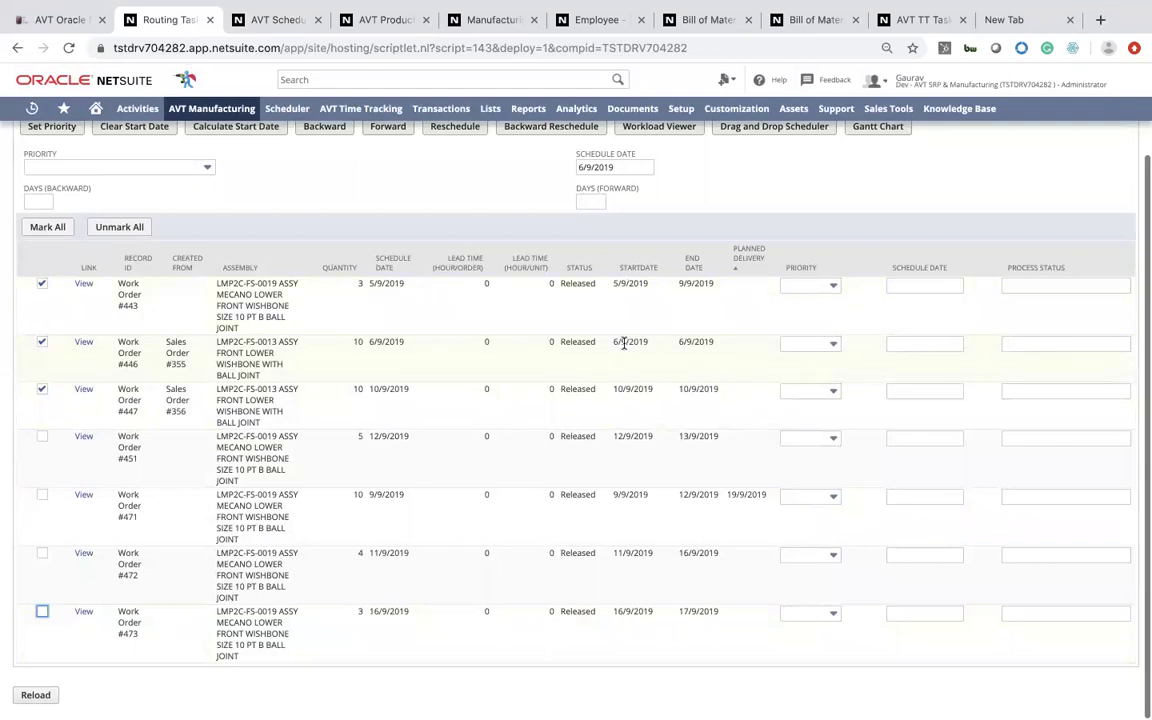
- Set the individual priorities of Work Orders #443 and #446 to High
{"action": "left_click", "coordinate": [832, 286]}
{"action": "left_click", "coordinate": [815, 334]}
{"action": "left_click", "coordinate": [818, 344]}
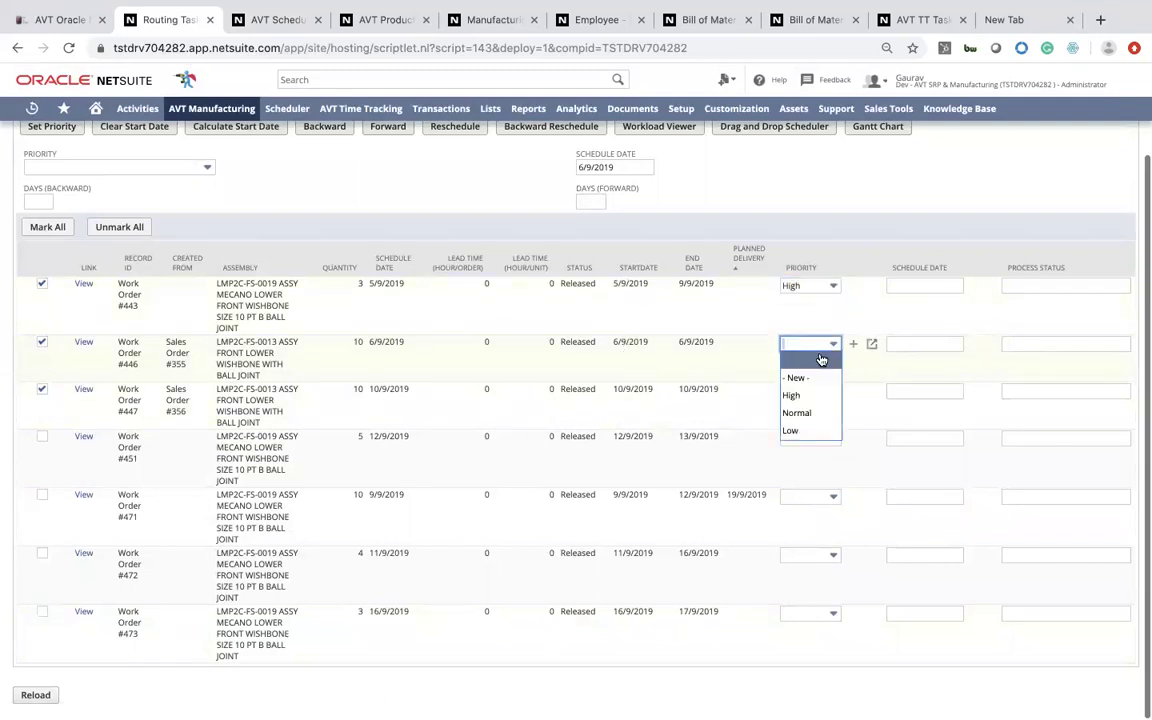
{"action": "left_click", "coordinate": [811, 398]}
- Choose High as the bulk priority and apply it to the three marked work orders
{"action": "scroll", "coordinate": [201, 277], "scroll_direction": "up", "scroll_amount": 1}
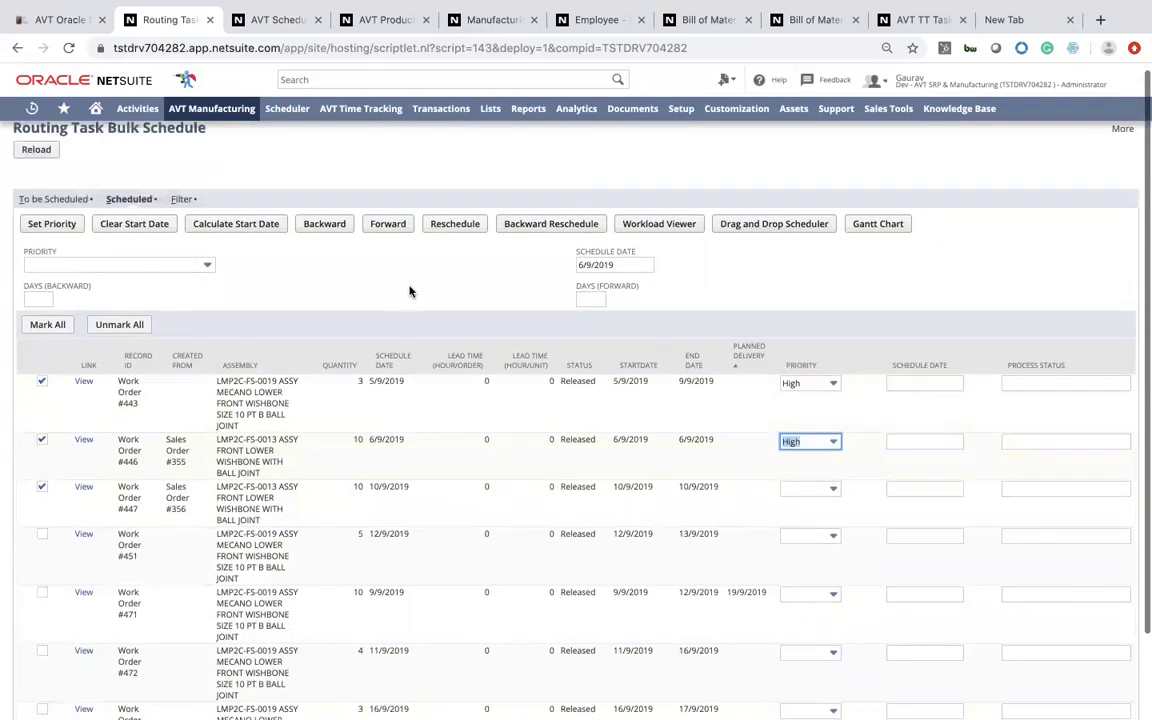
{"action": "left_click", "coordinate": [201, 266]}
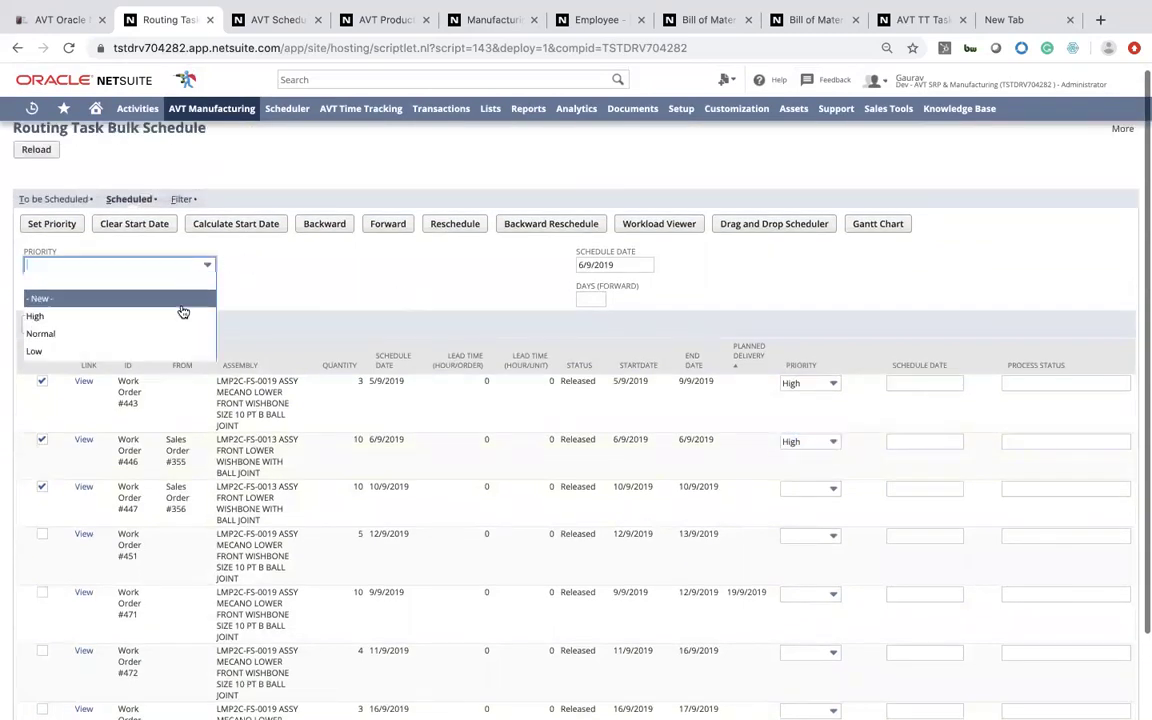
{"action": "left_click", "coordinate": [170, 308]}
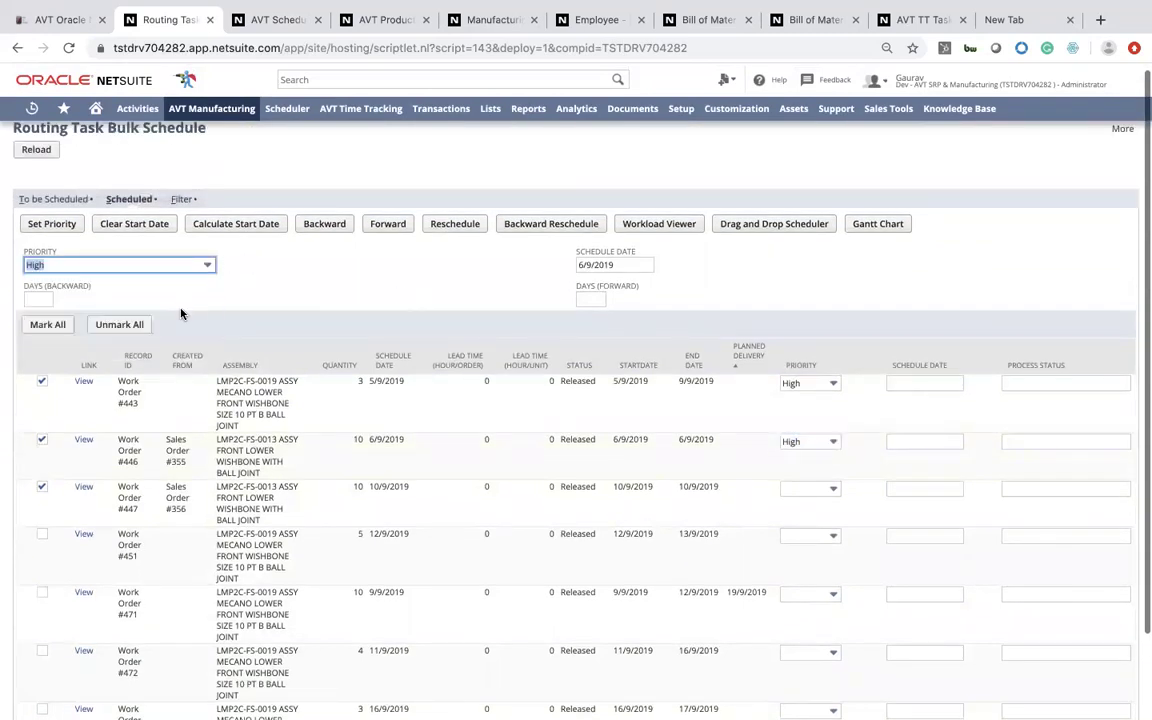
{"action": "left_click", "coordinate": [66, 224]}
{"action": "scroll", "coordinate": [180, 447], "scroll_direction": "down", "scroll_amount": 1}
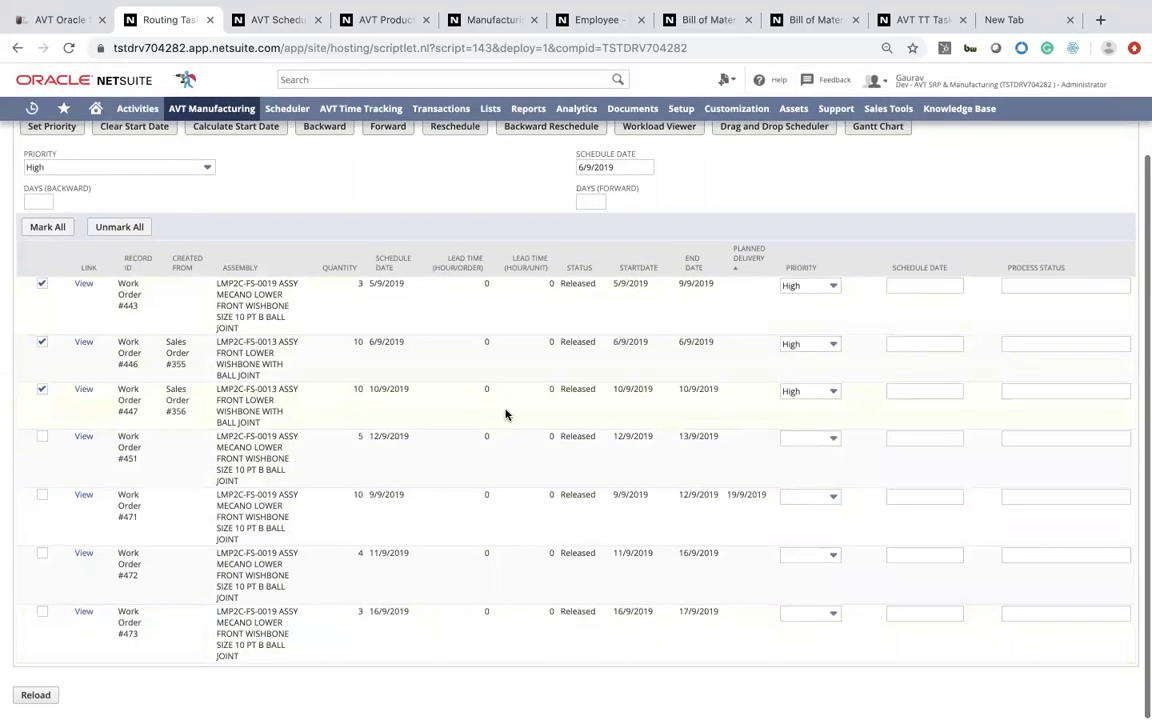
- Set the schedule date above the scheduled work order list to 9/9/2019
{"action": "scroll", "coordinate": [85, 290], "scroll_direction": "up", "scroll_amount": 1}
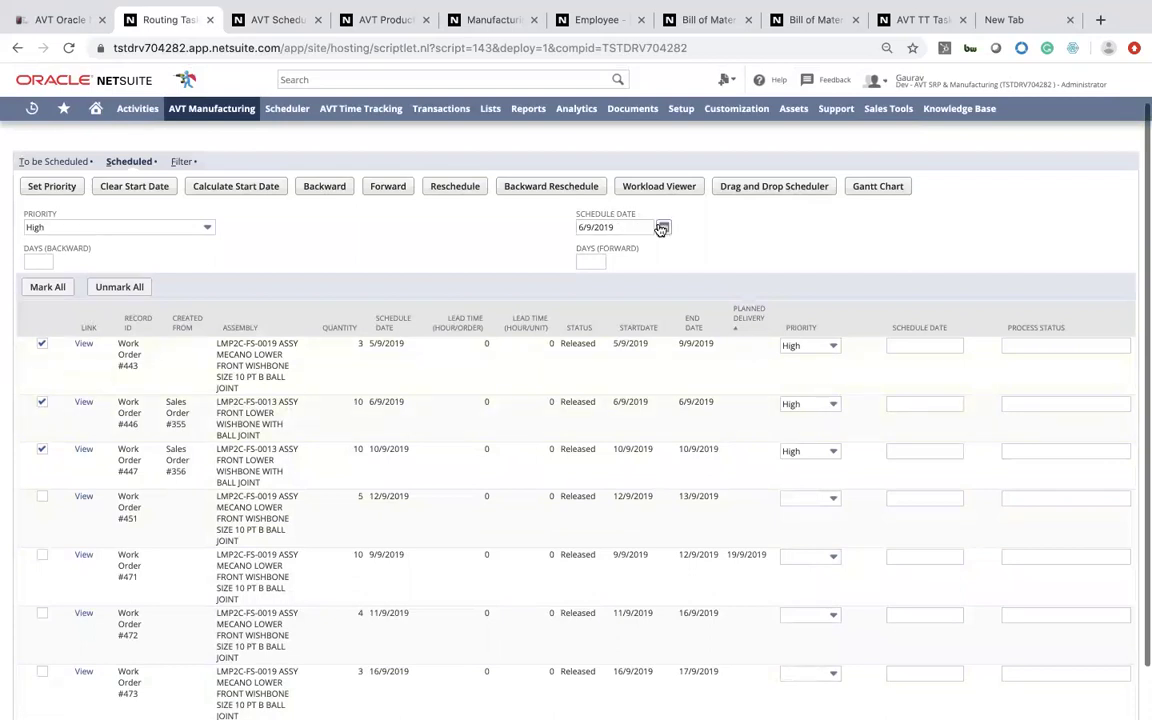
{"action": "left_click", "coordinate": [661, 229]}
{"action": "left_click", "coordinate": [518, 261]}
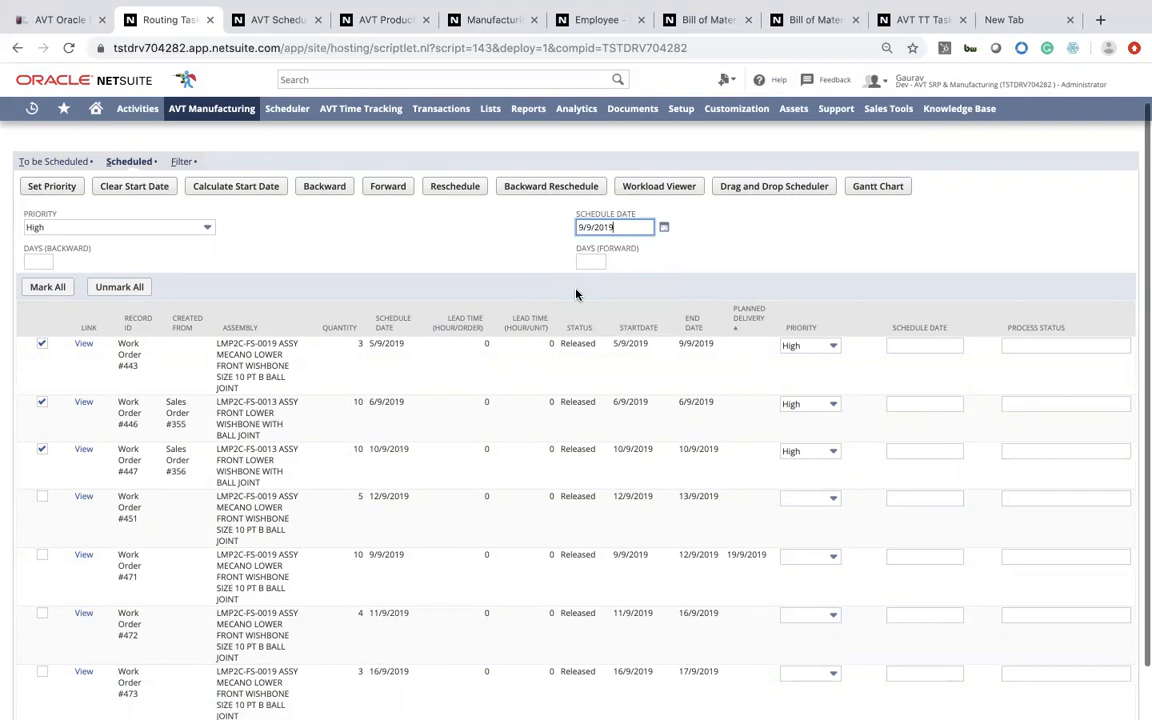
- Mark all scheduled work orders and set the priority of Work Order #451 to High
{"action": "left_click", "coordinate": [42, 496]}
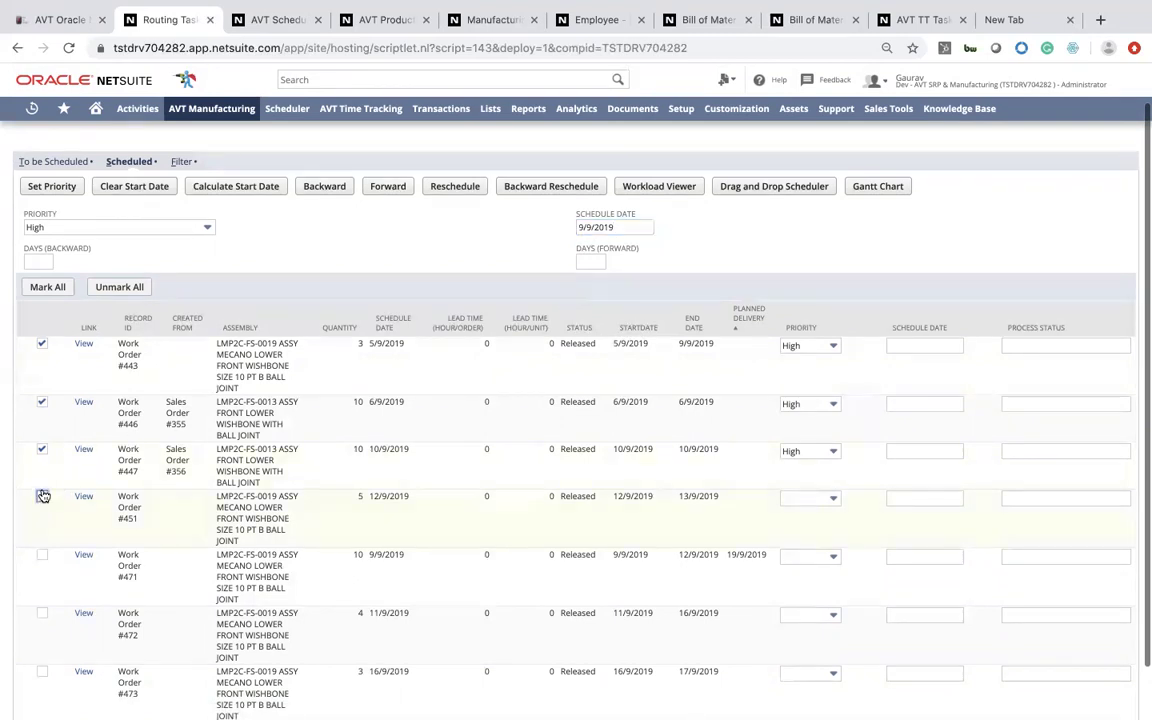
{"action": "left_click", "coordinate": [49, 288]}
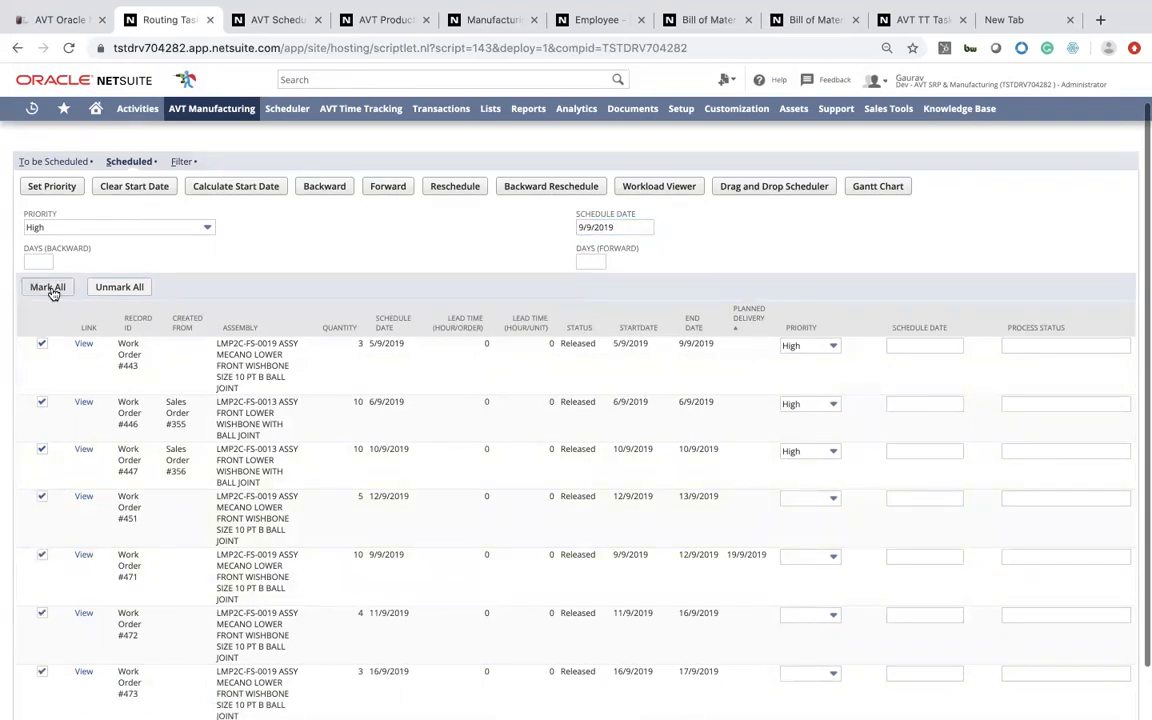
{"action": "scroll", "coordinate": [802, 450], "scroll_direction": "down", "scroll_amount": 1}
{"action": "left_click", "coordinate": [812, 438]}
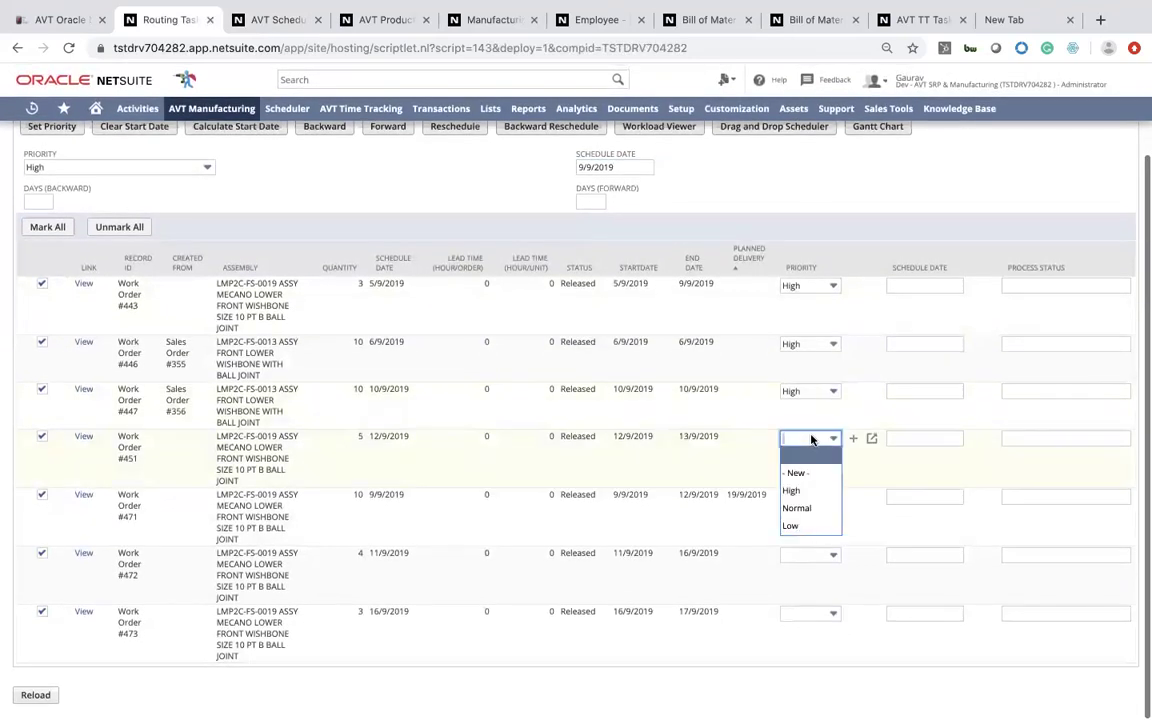
{"action": "left_click", "coordinate": [810, 491]}
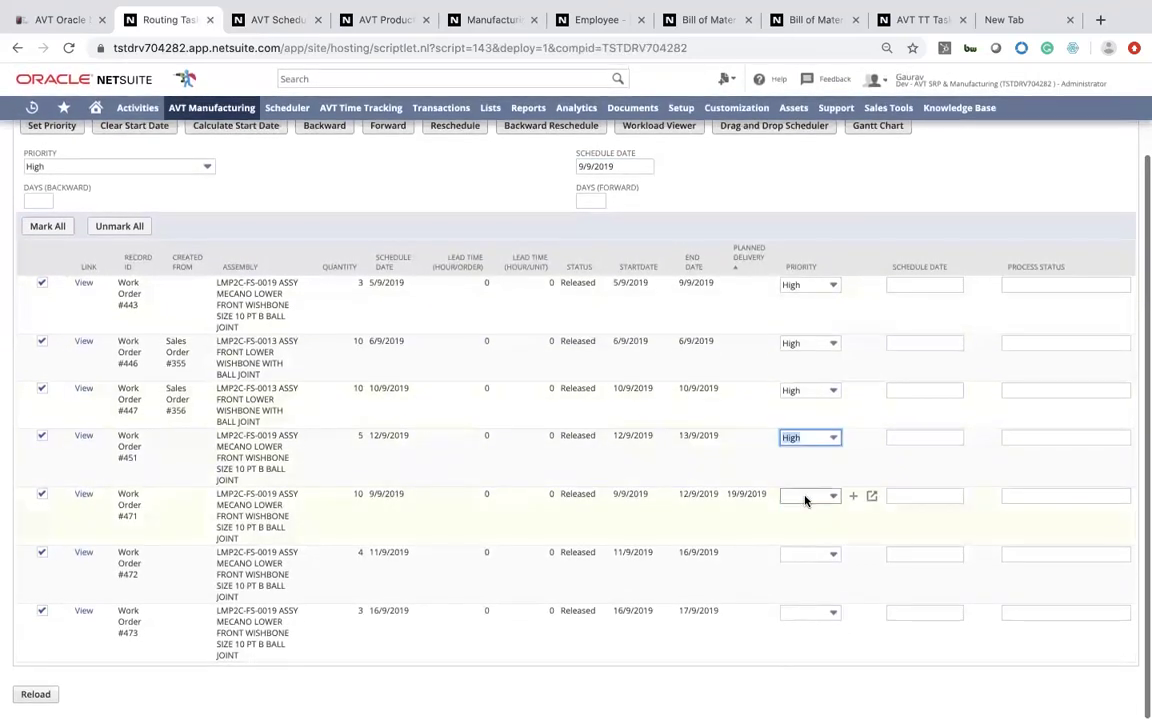
- Set the individual priorities of Work Orders #471, #472 and #473 to Normal
{"action": "left_click", "coordinate": [805, 499]}
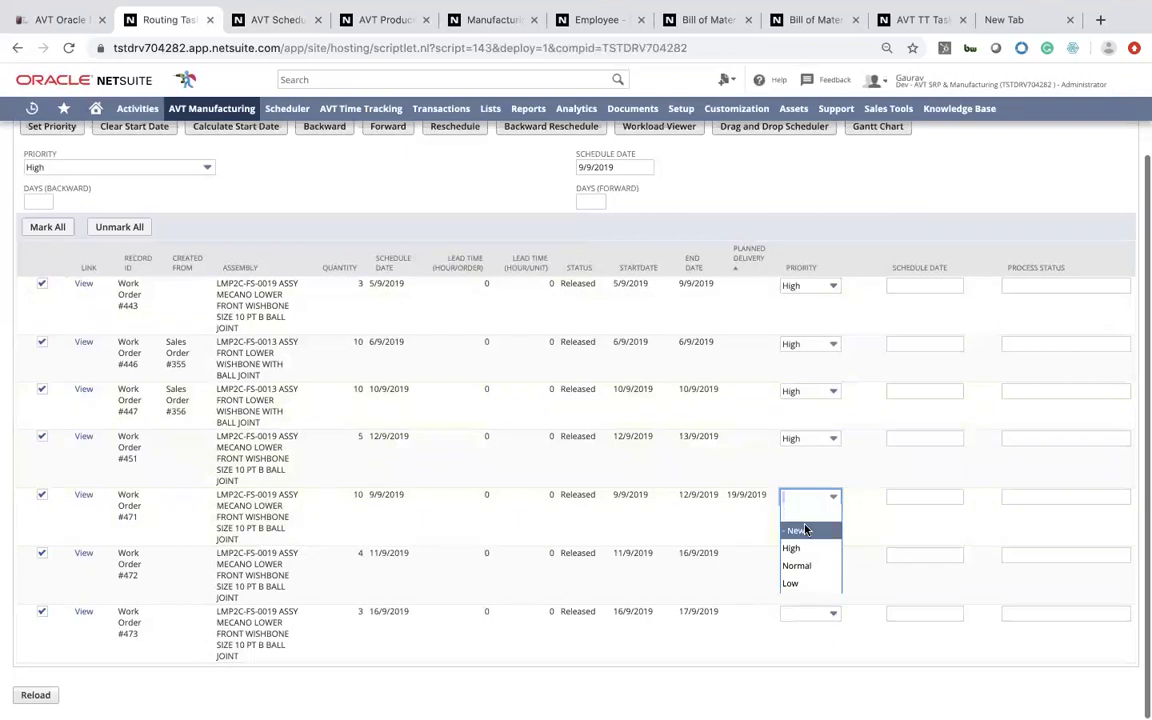
{"action": "left_click", "coordinate": [774, 487]}
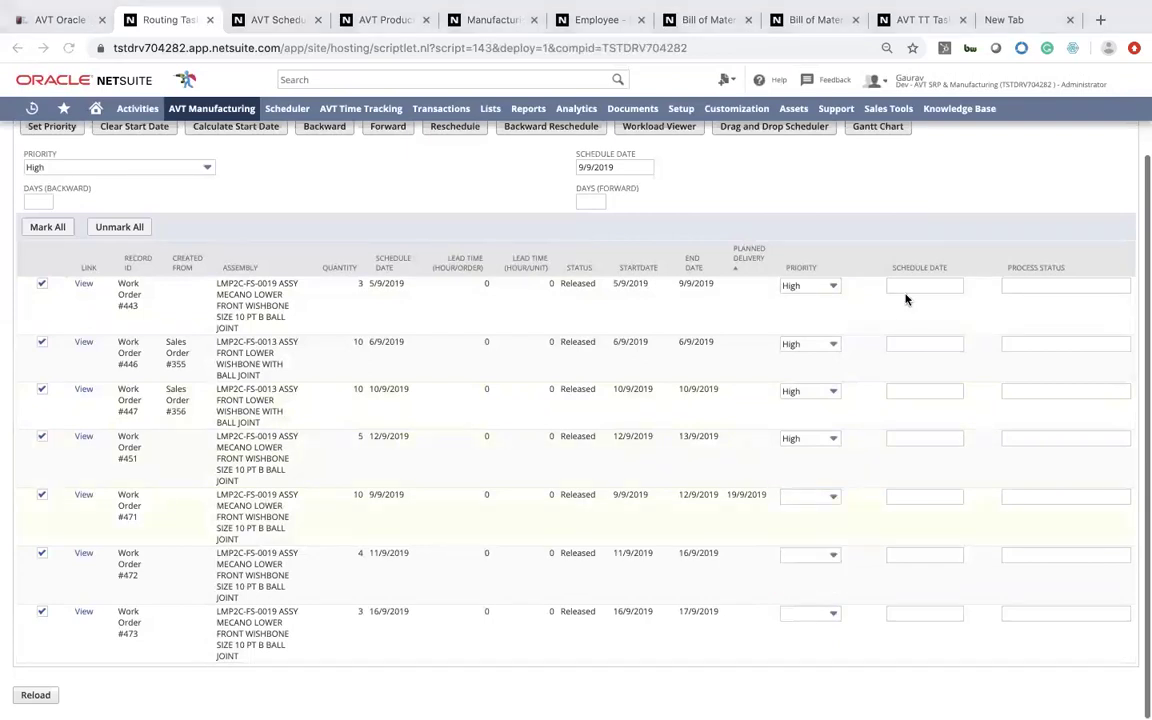
{"action": "left_click", "coordinate": [826, 500]}
{"action": "left_click", "coordinate": [825, 502]}
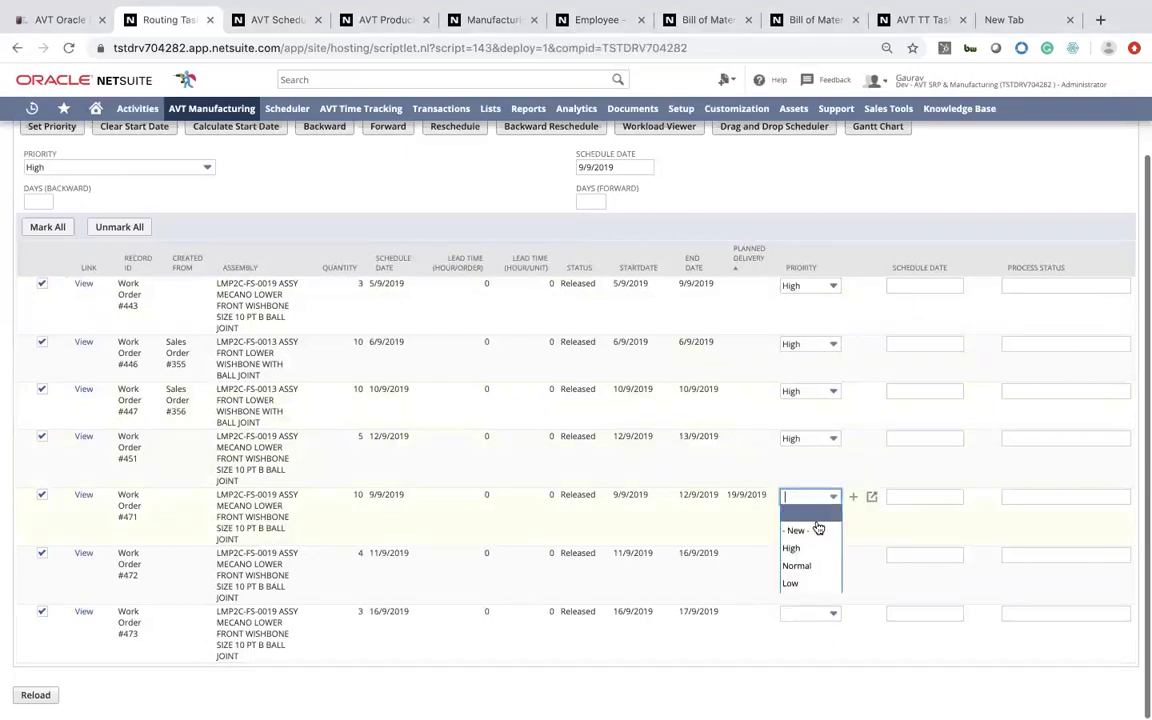
{"action": "left_click", "coordinate": [808, 564]}
{"action": "left_click", "coordinate": [811, 565]}
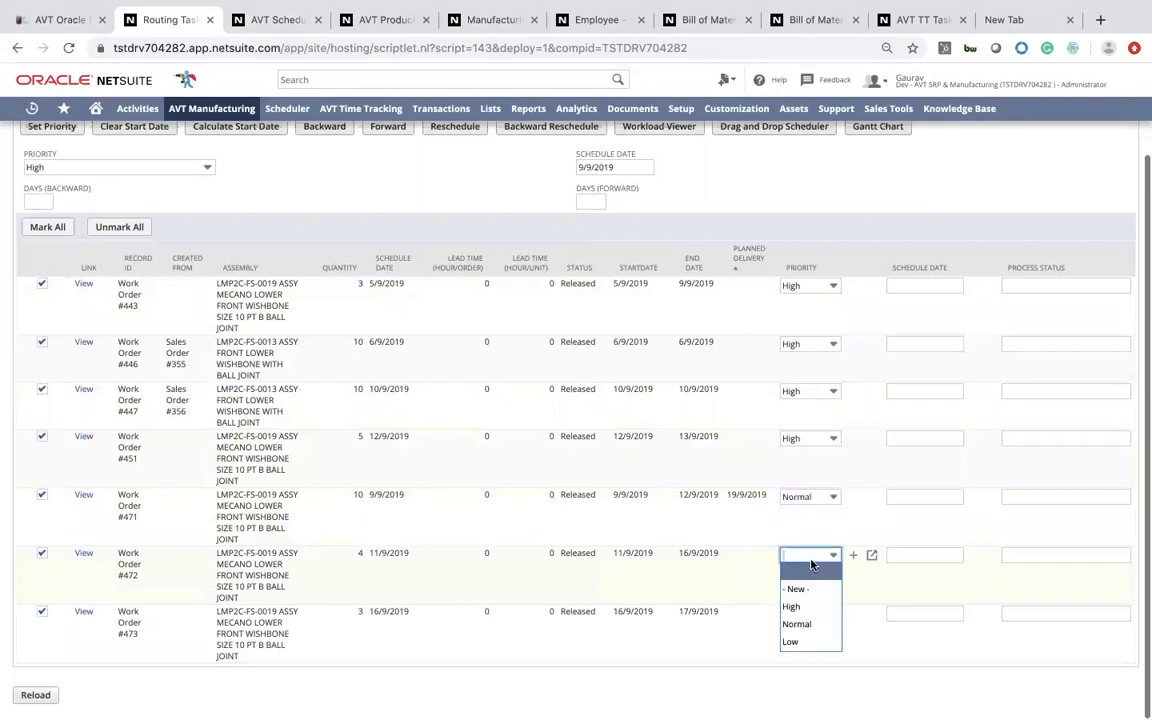
{"action": "left_click", "coordinate": [811, 622]}
{"action": "left_click", "coordinate": [811, 618]}
{"action": "left_click", "coordinate": [806, 679]}
- Calculate the start dates of all marked work orders and review the proposed schedule dates
{"action": "scroll", "coordinate": [756, 601], "scroll_direction": "up", "scroll_amount": 2}
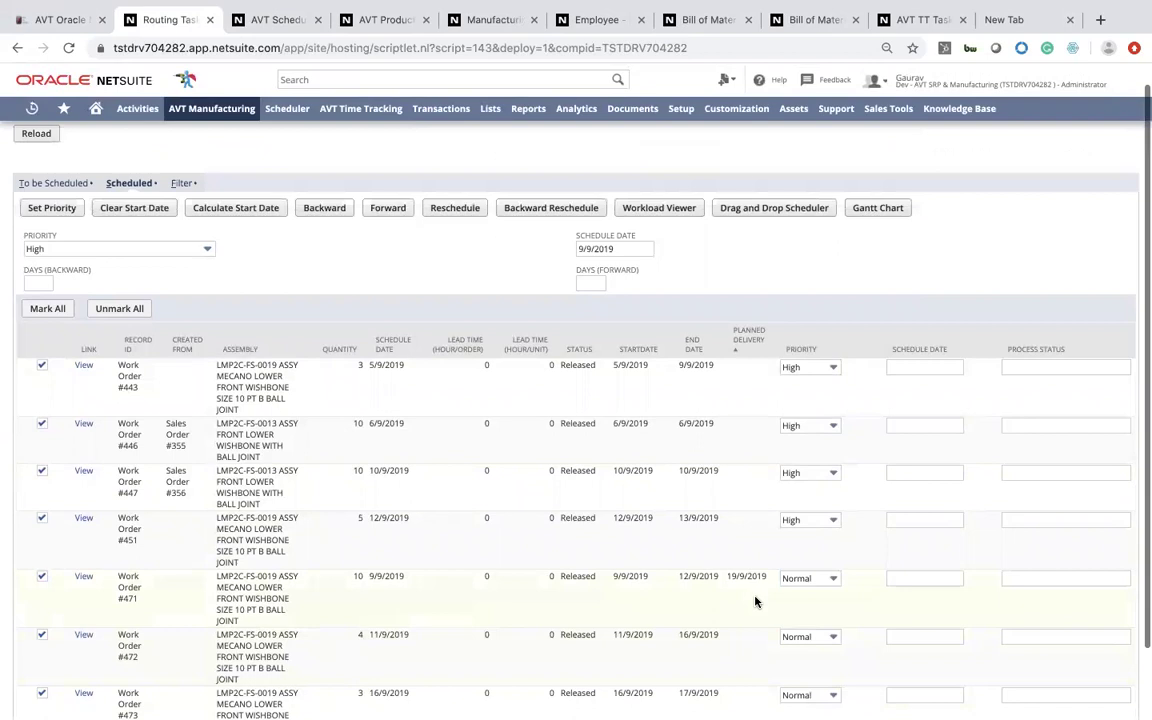
{"action": "scroll", "coordinate": [445, 399], "scroll_direction": "up", "scroll_amount": 1}
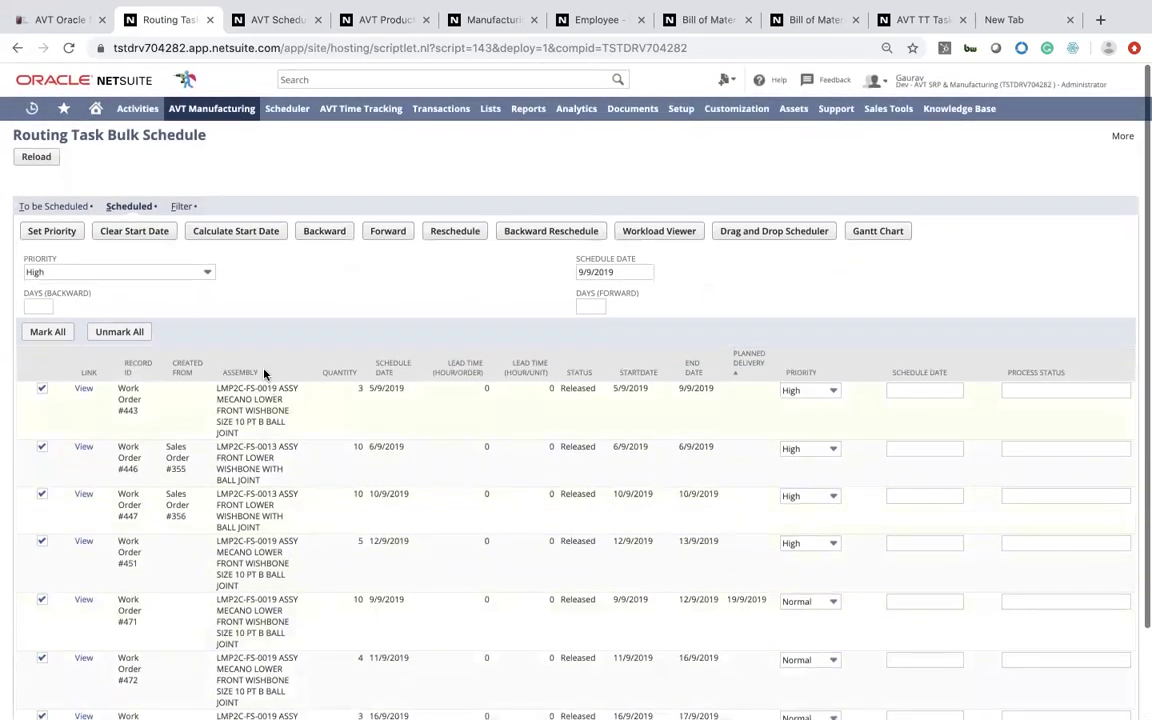
{"action": "left_click", "coordinate": [224, 231]}
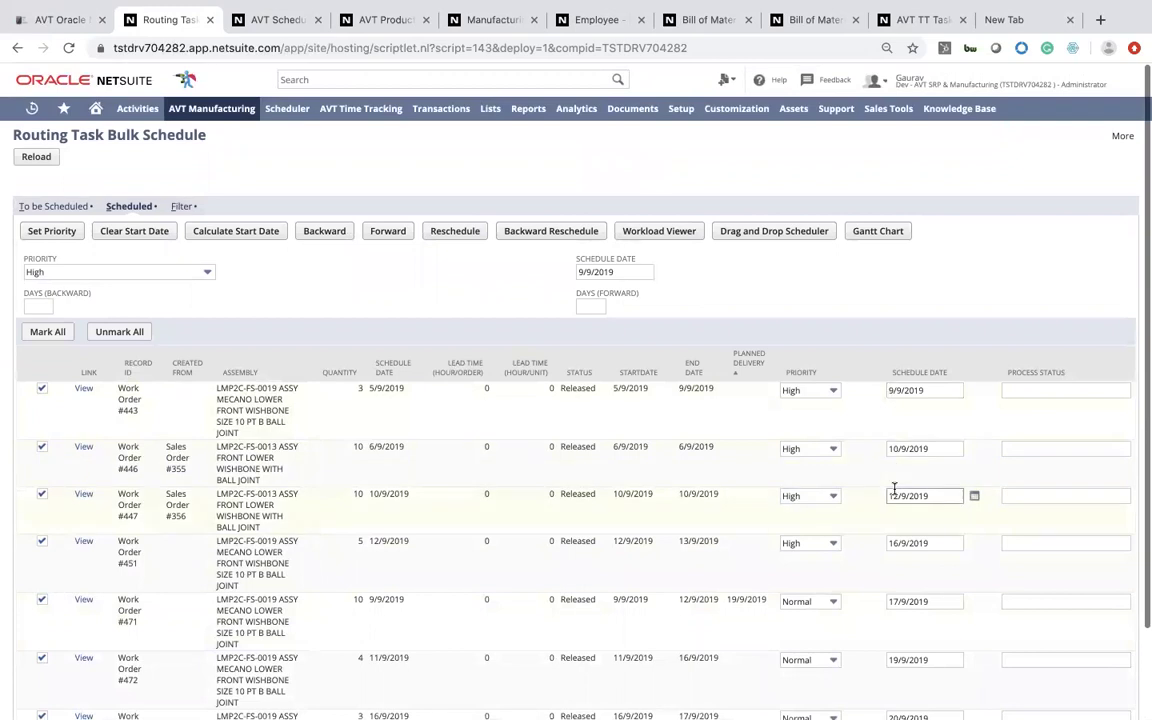
{"action": "scroll", "coordinate": [906, 544], "scroll_direction": "down", "scroll_amount": 1}
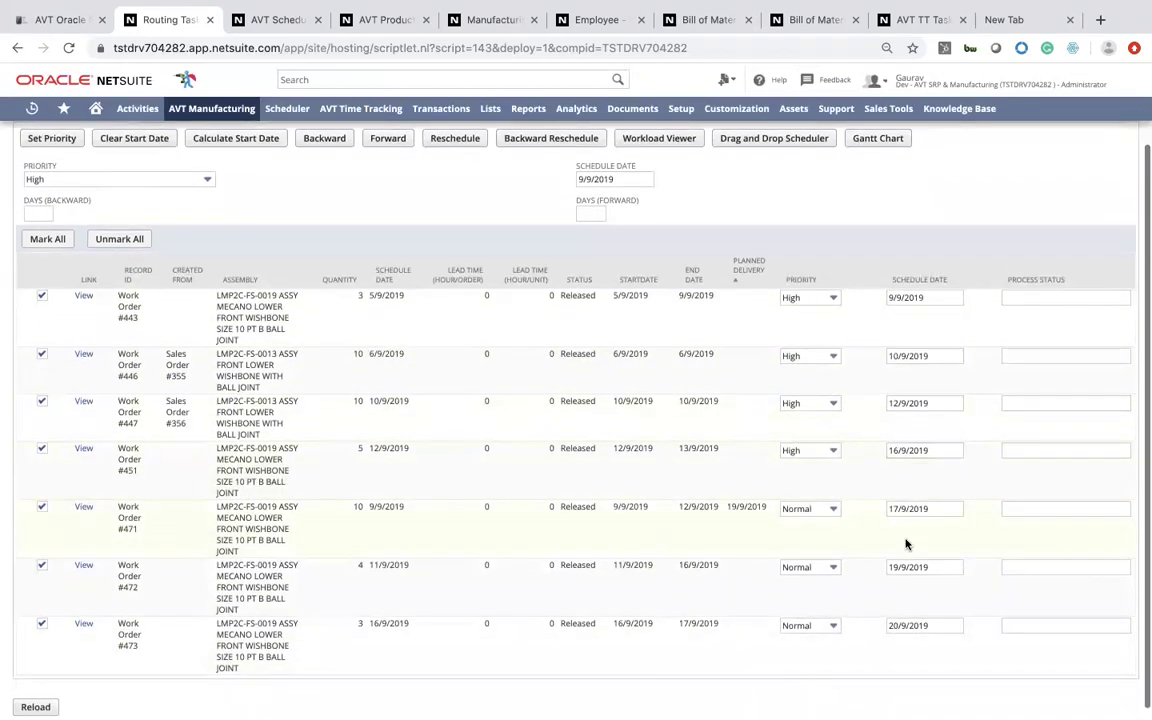
{"action": "scroll", "coordinate": [906, 544], "scroll_direction": "down", "scroll_amount": 1}
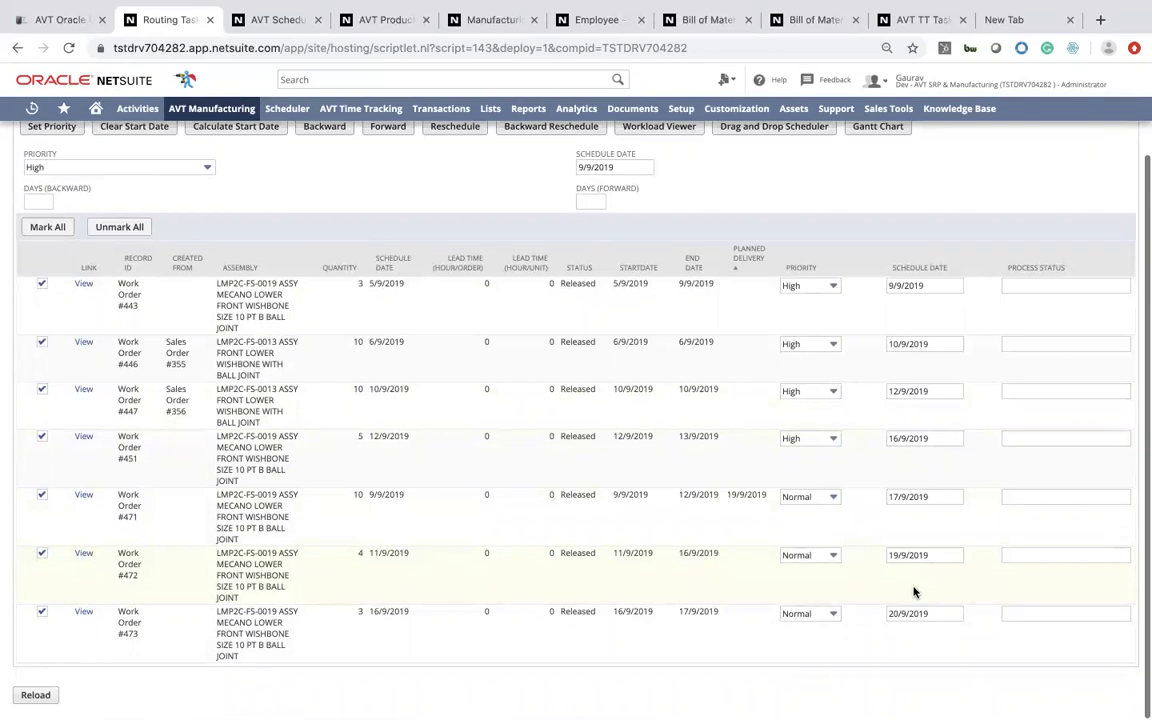
{"action": "scroll", "coordinate": [913, 592], "scroll_direction": "up", "scroll_amount": 1}
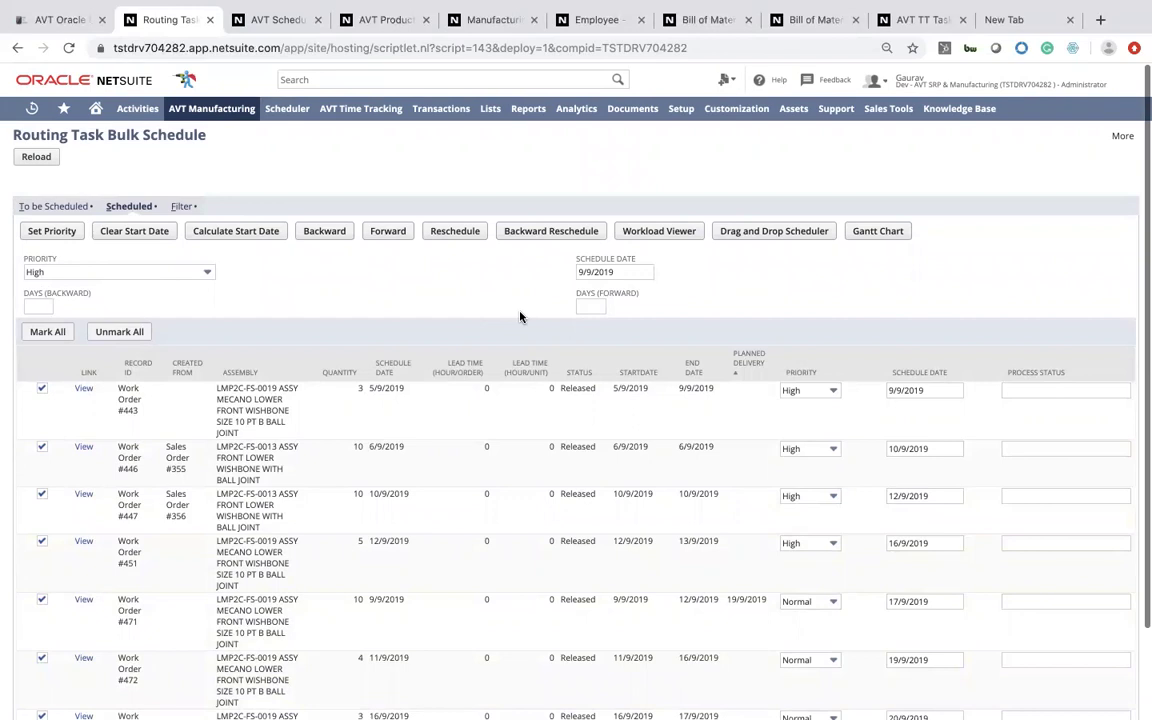
- Set the forward days to 2 and calculate the start dates of the marked work orders
{"action": "left_click", "coordinate": [586, 306]}
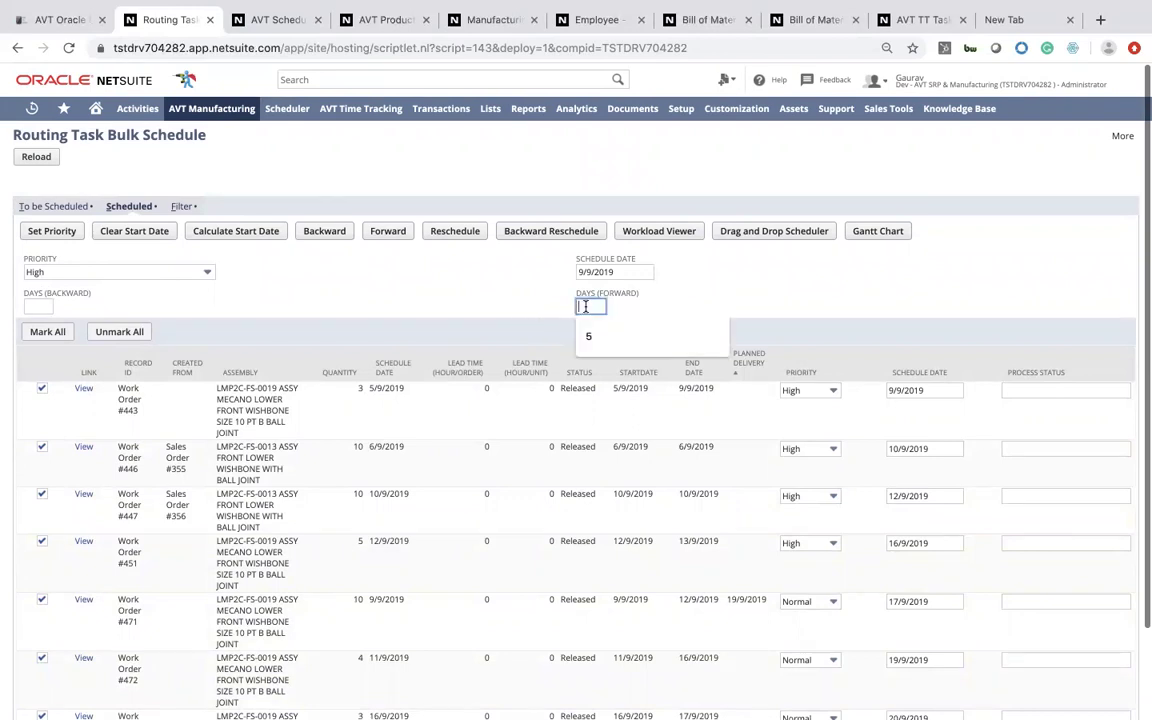
{"action": "type", "text": "2"}
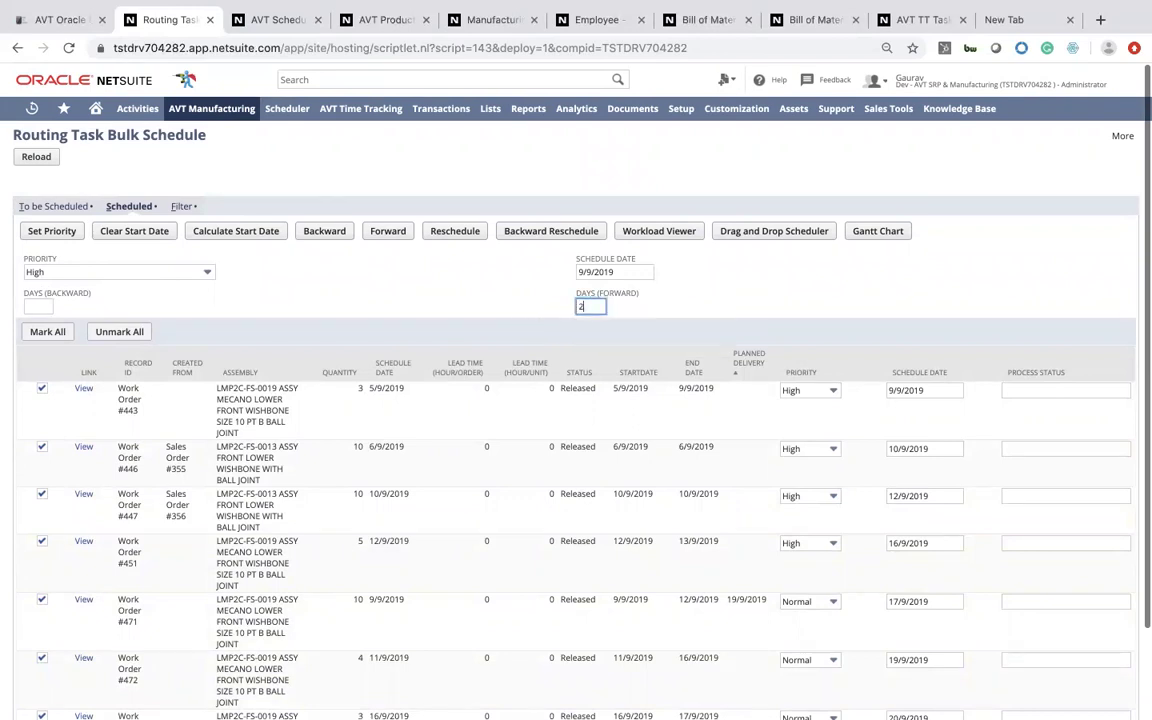
{"action": "left_click", "coordinate": [219, 229]}
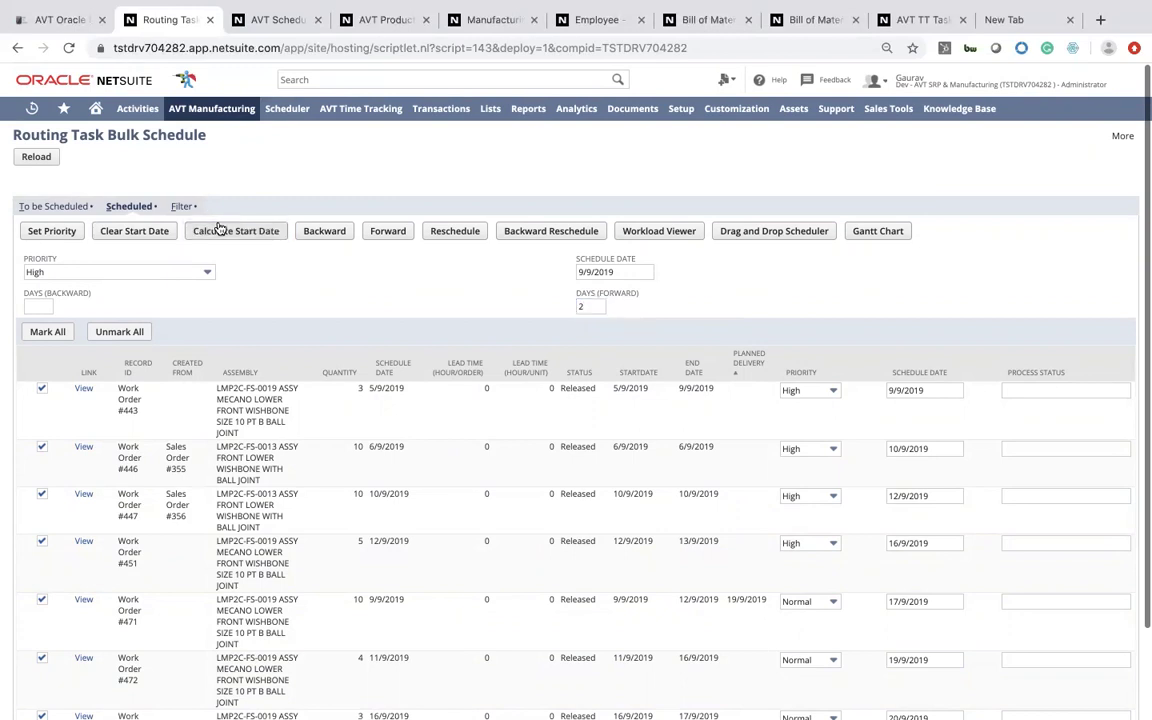
- Clear the start dates of the marked work orders and calculate them again
{"action": "left_click", "coordinate": [150, 231]}
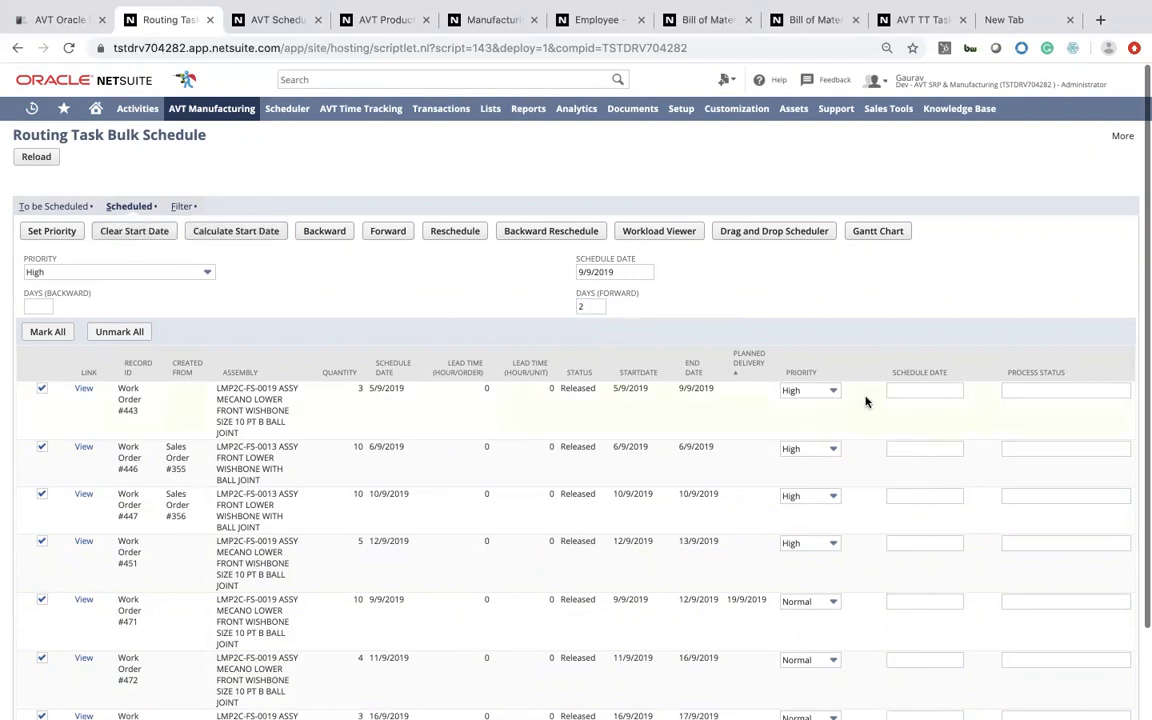
{"action": "left_click", "coordinate": [260, 234]}
{"action": "scroll", "coordinate": [849, 486], "scroll_direction": "down", "scroll_amount": 1}
{"action": "scroll", "coordinate": [860, 430], "scroll_direction": "up", "scroll_amount": 1}
{"action": "scroll", "coordinate": [872, 415], "scroll_direction": "down", "scroll_amount": 1}
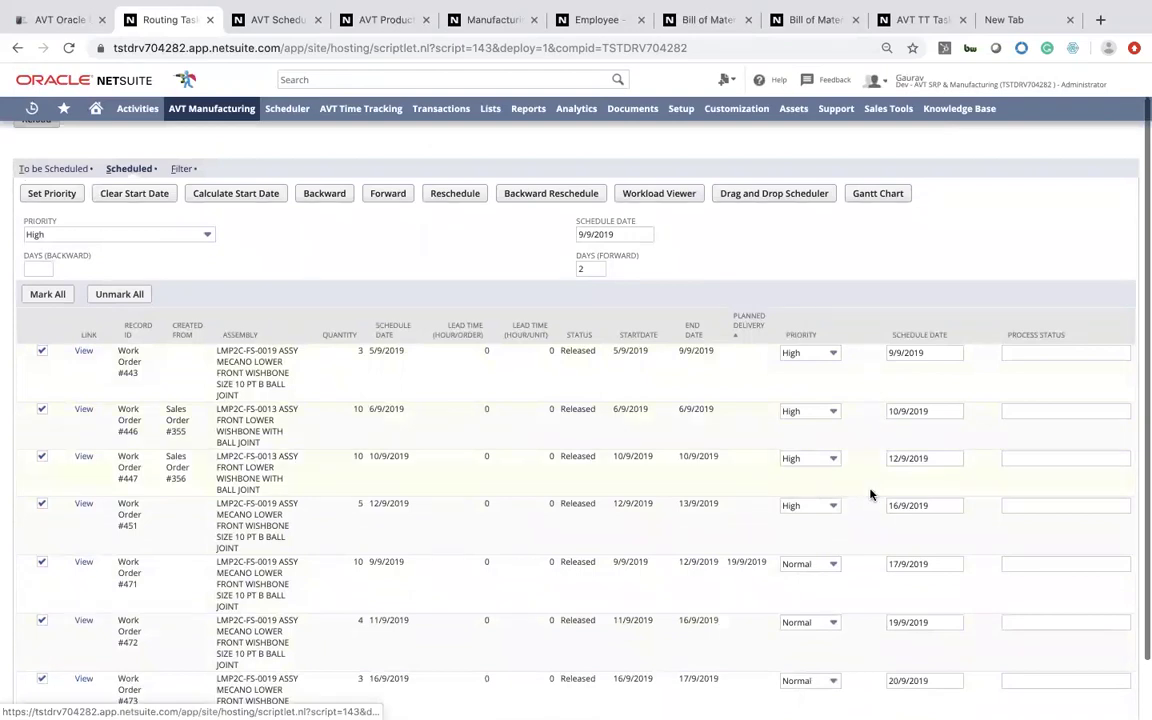
{"action": "scroll", "coordinate": [870, 494], "scroll_direction": "down", "scroll_amount": 1}
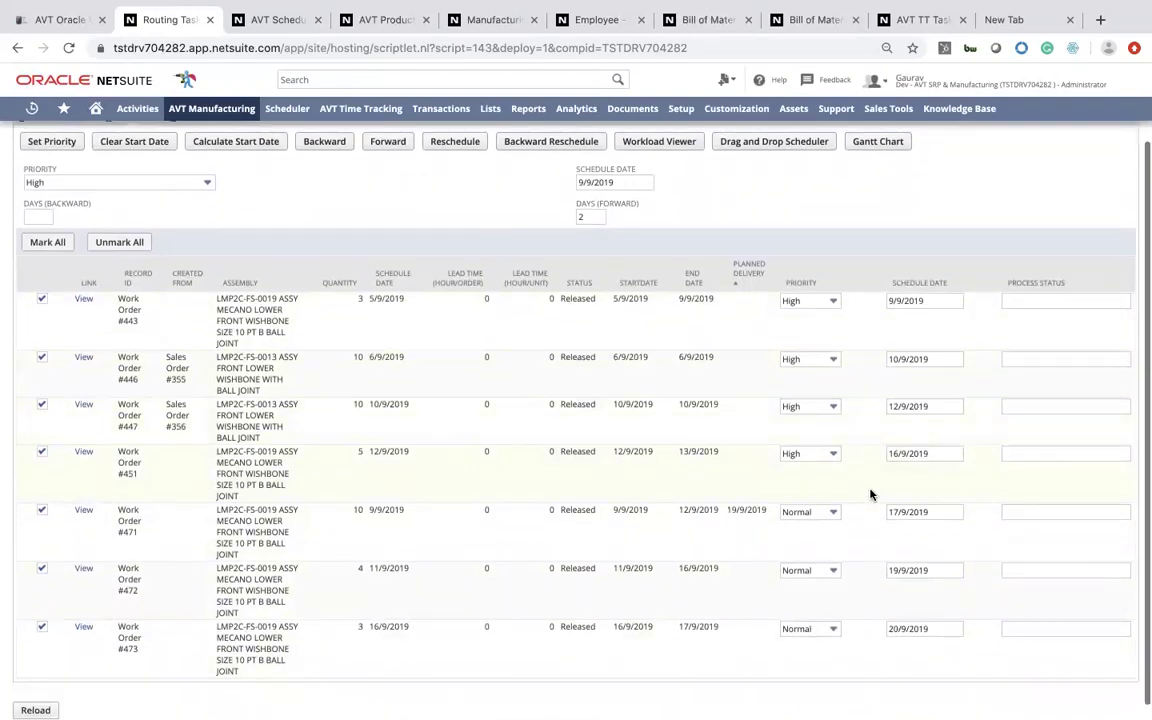
- Reschedule the routing tasks of all marked work orders using the calculated schedule dates and follow the process status
{"action": "scroll", "coordinate": [868, 494], "scroll_direction": "up", "scroll_amount": 2}
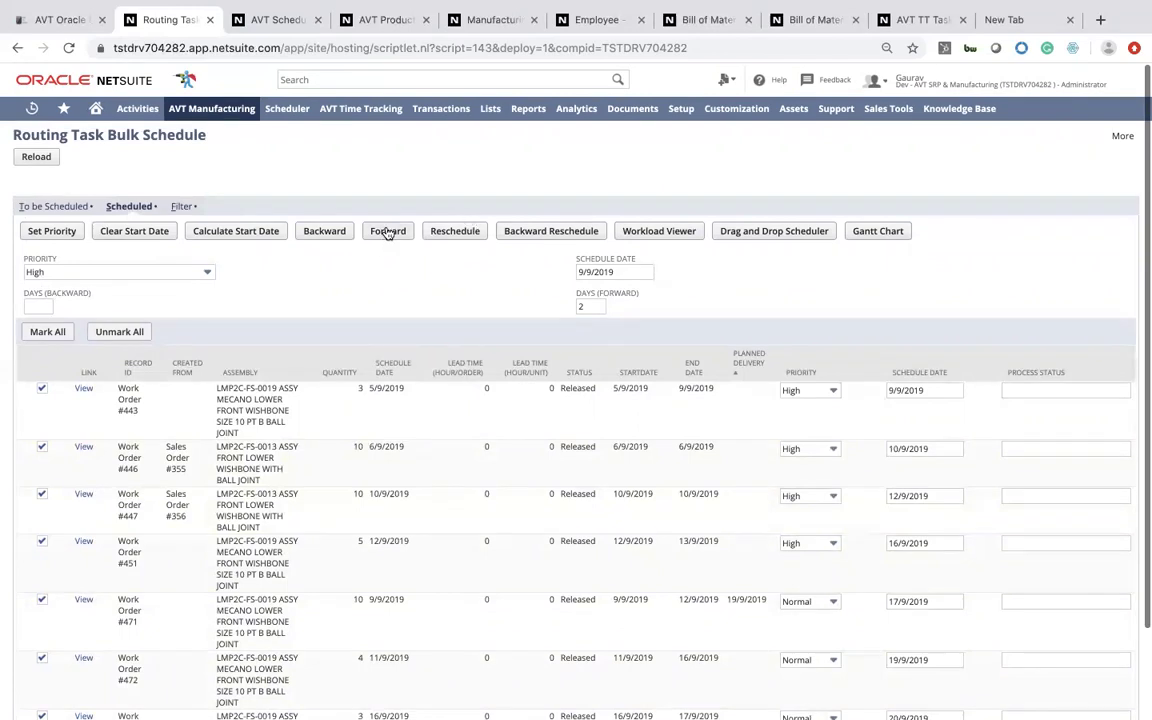
{"action": "left_click", "coordinate": [465, 231]}
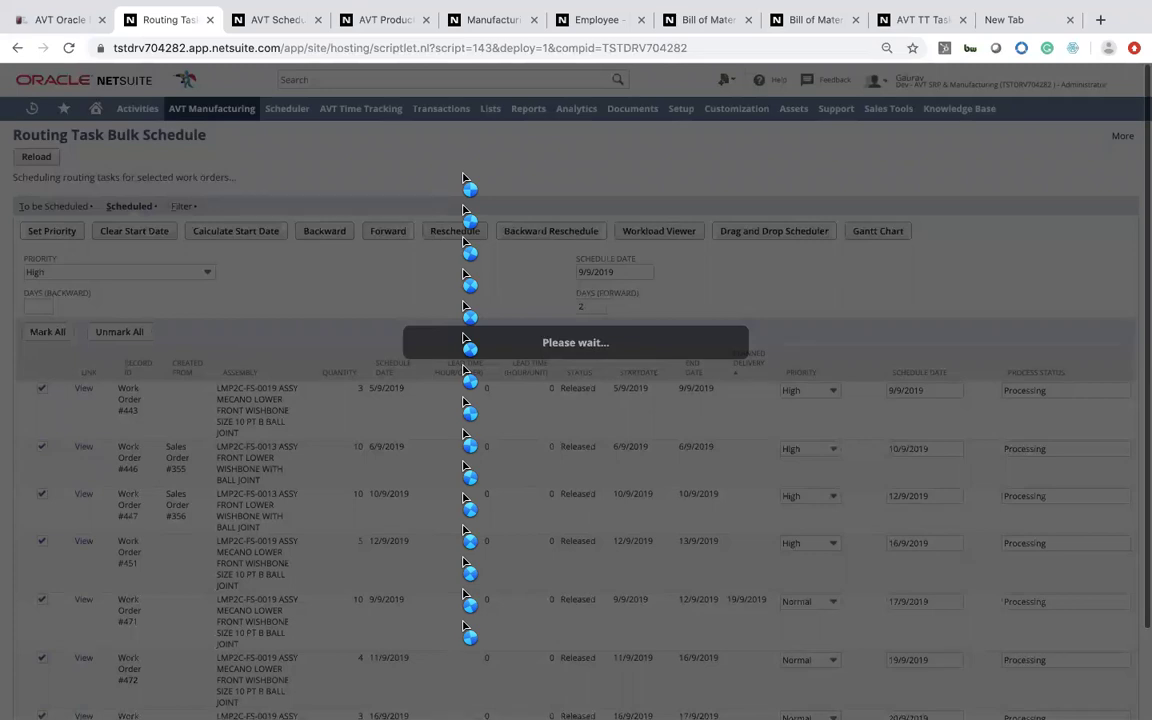
{"action": "scroll", "coordinate": [576, 420], "scroll_direction": "down", "scroll_amount": 2}
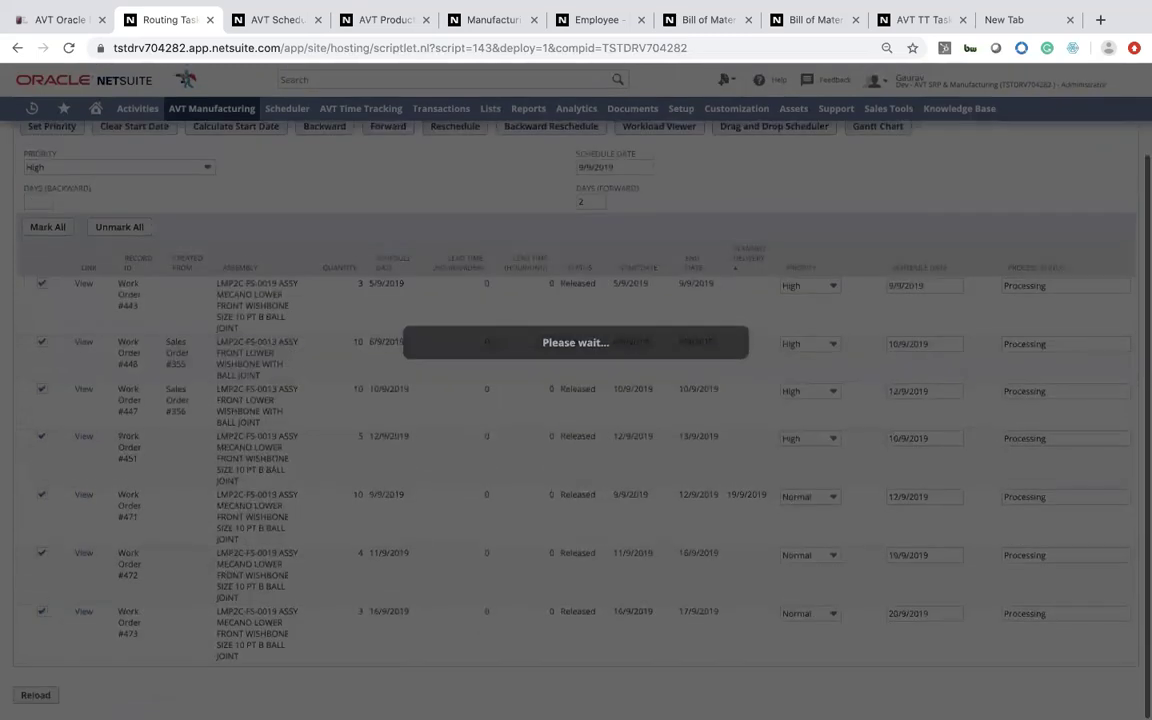
{"action": "scroll", "coordinate": [576, 420], "scroll_direction": "up", "scroll_amount": 1}
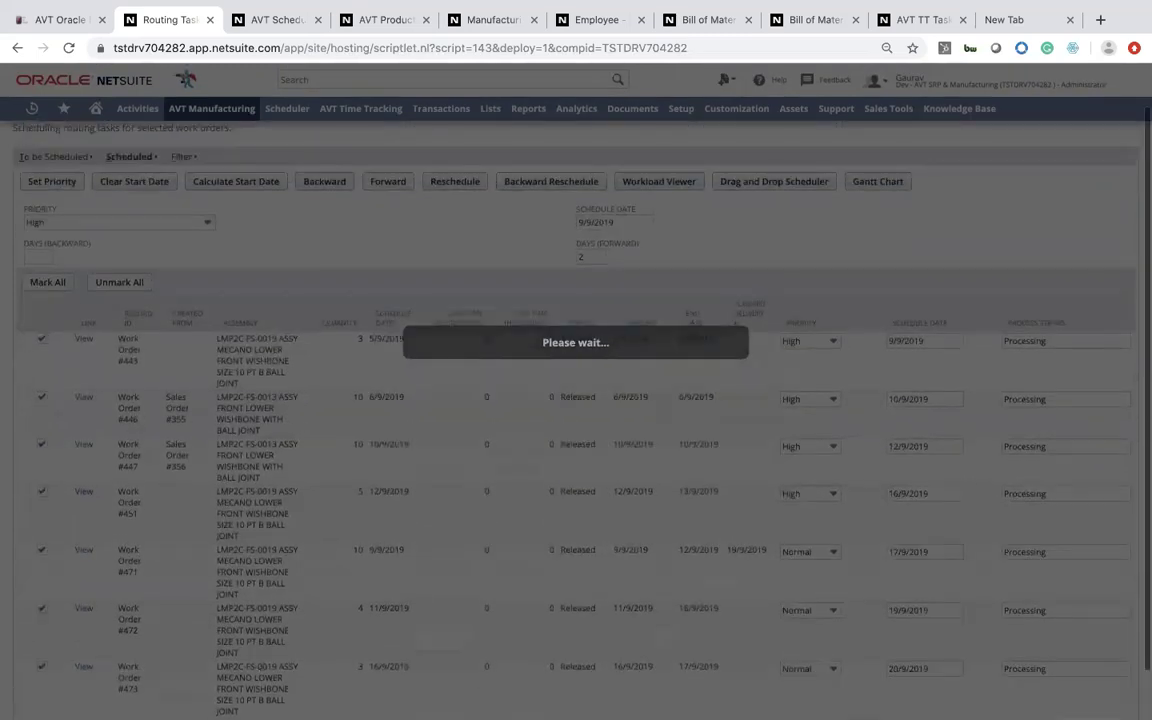
{"action": "scroll", "coordinate": [576, 420], "scroll_direction": "up", "scroll_amount": 1}
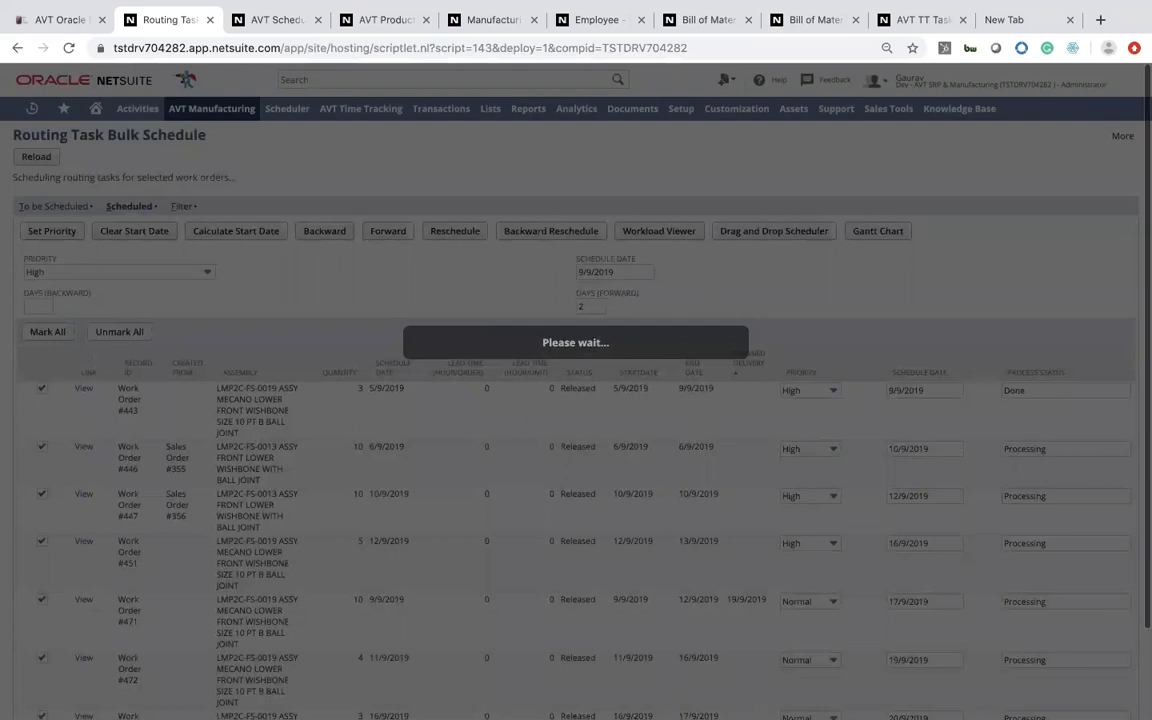
{"action": "scroll", "coordinate": [576, 400], "scroll_direction": "down", "scroll_amount": 1}
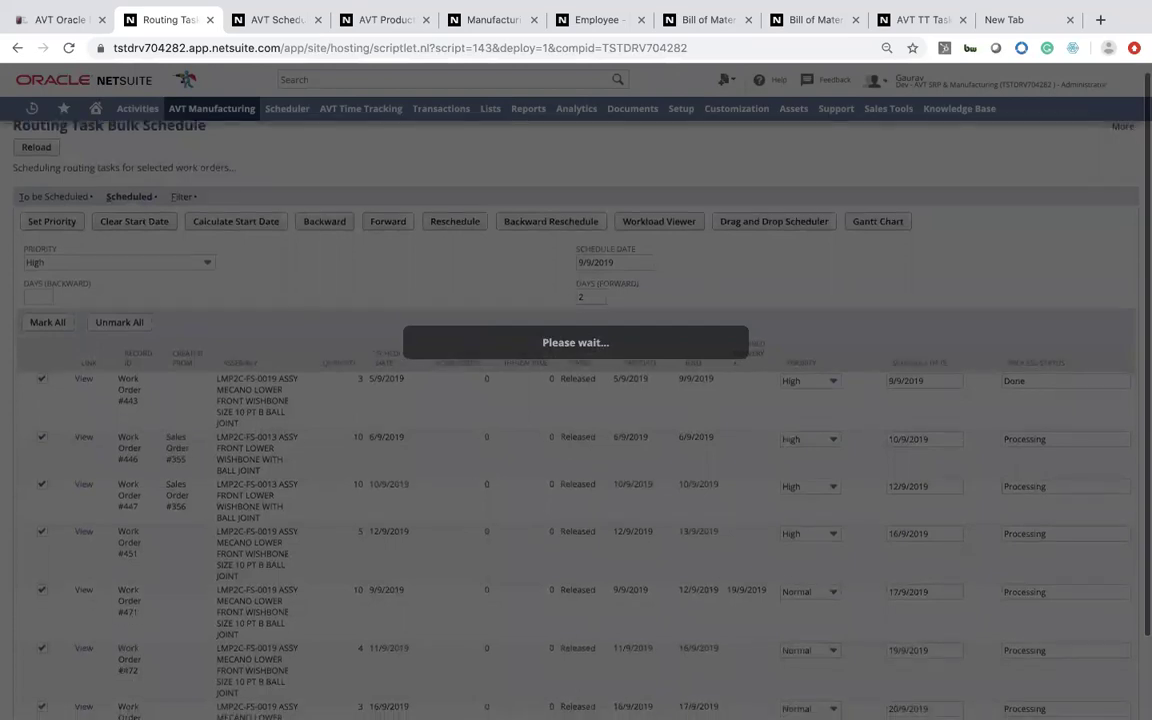
{"action": "scroll", "coordinate": [576, 400], "scroll_direction": "down", "scroll_amount": 2}
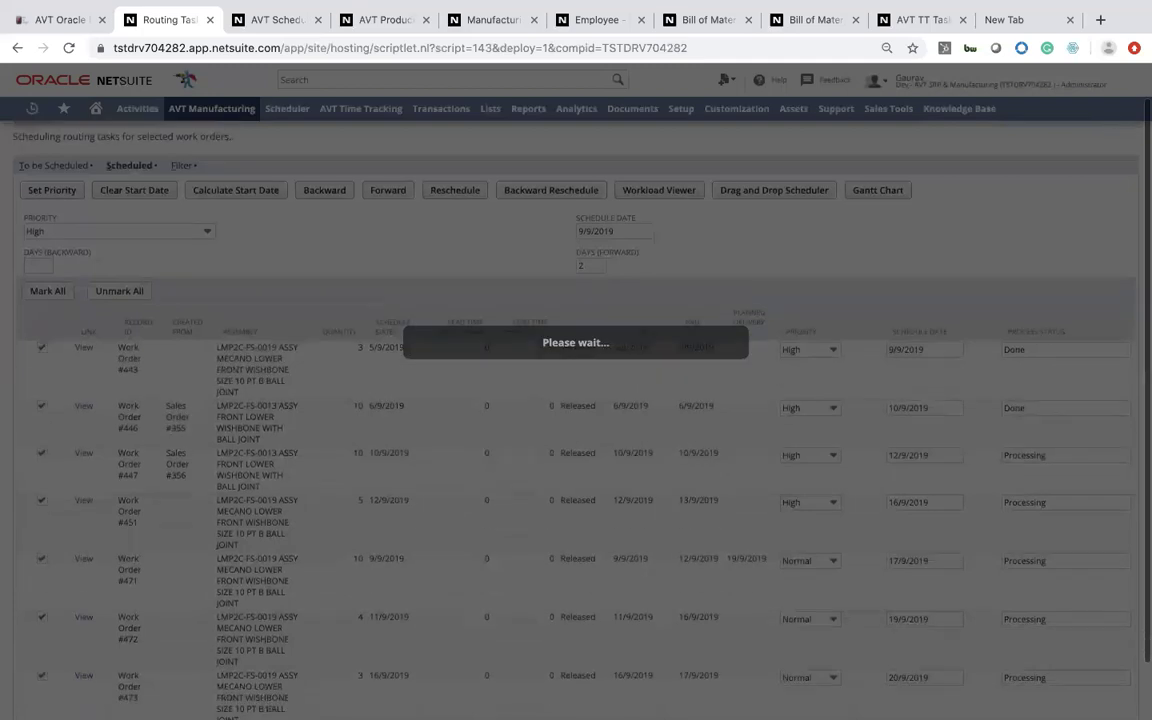
{"action": "scroll", "coordinate": [576, 400], "scroll_direction": "down", "scroll_amount": 2}
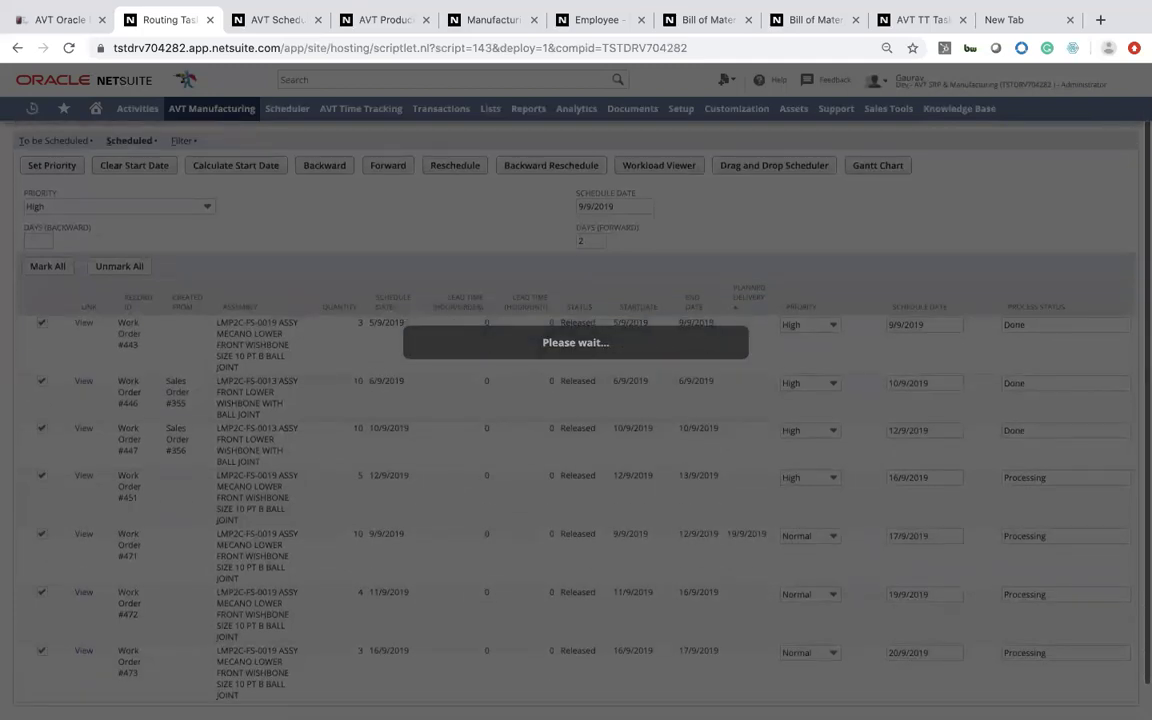
{"action": "scroll", "coordinate": [576, 400], "scroll_direction": "down", "scroll_amount": 2}
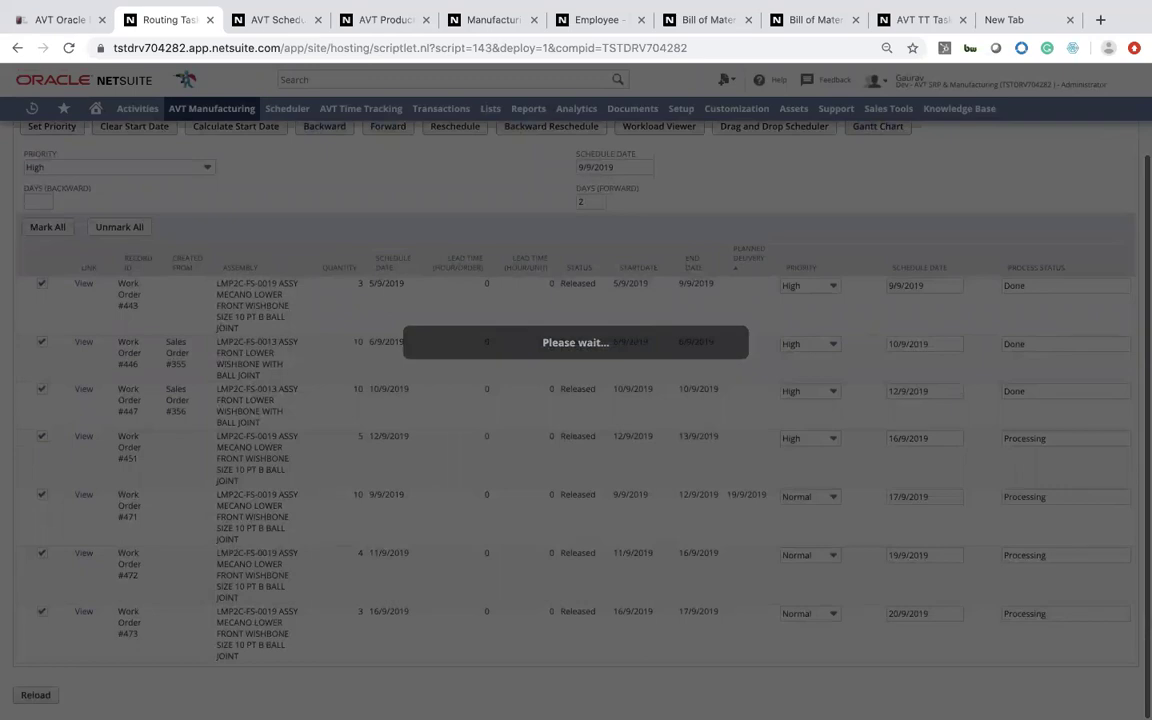
{"action": "scroll", "coordinate": [576, 400], "scroll_direction": "up", "scroll_amount": 5}
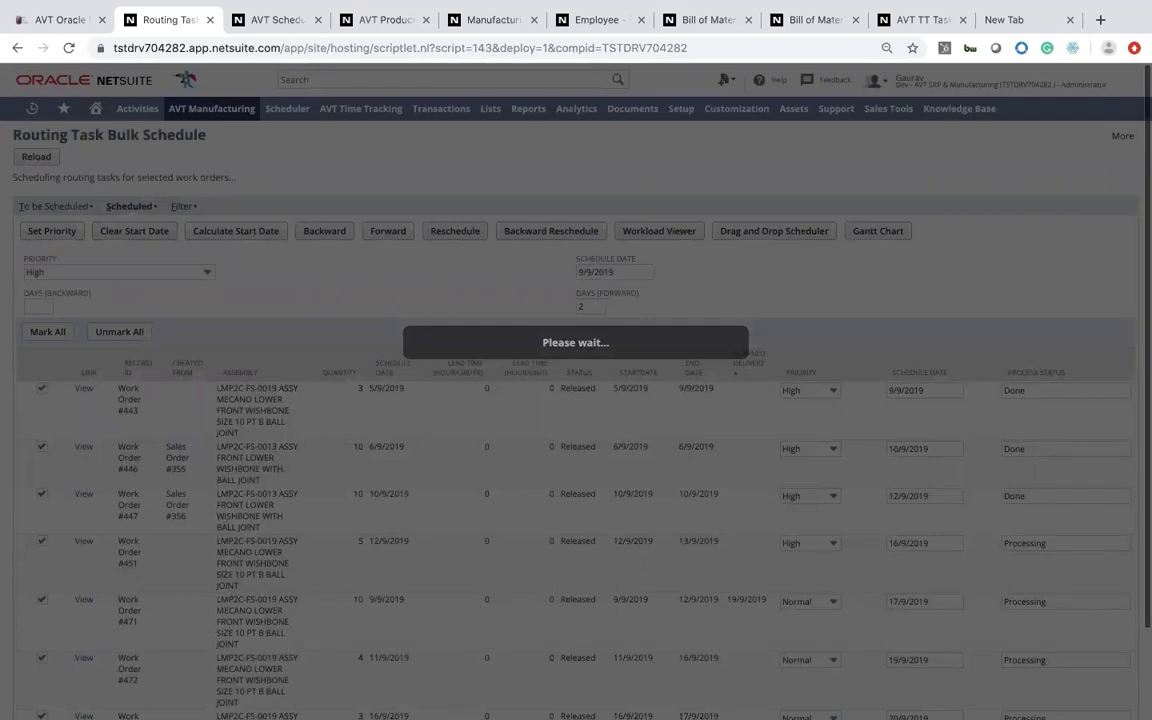
{"action": "scroll", "coordinate": [576, 400], "scroll_direction": "down", "scroll_amount": 1}
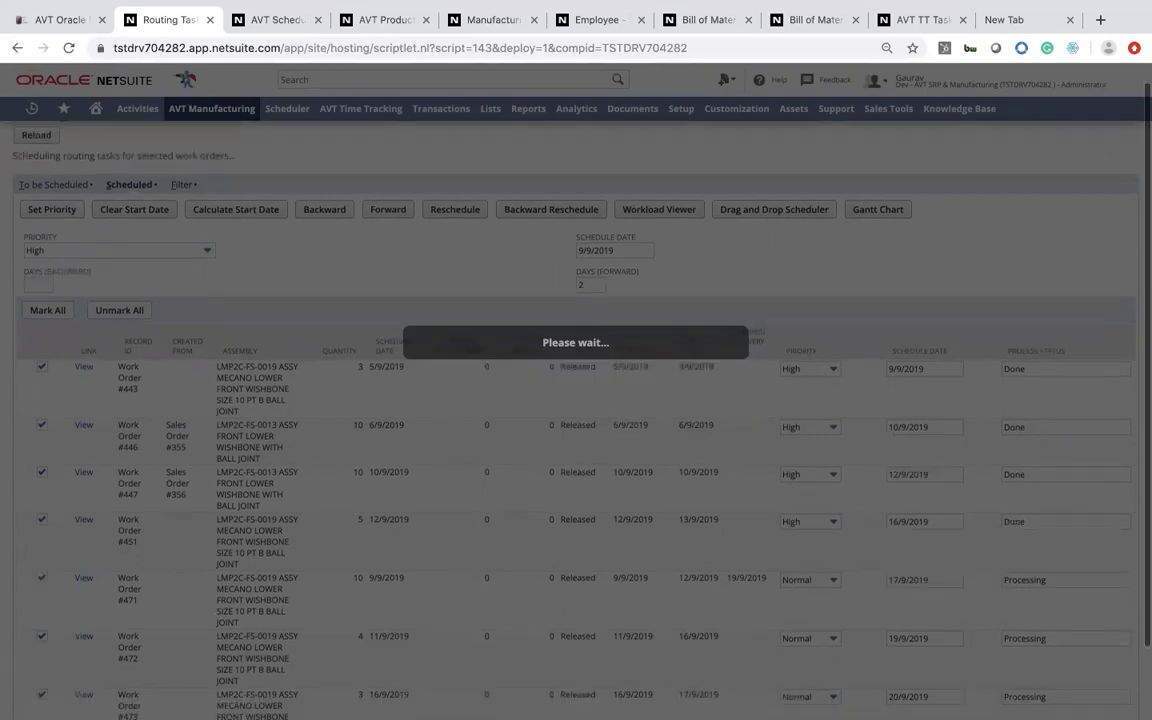
{"action": "scroll", "coordinate": [576, 400], "scroll_direction": "down", "scroll_amount": 4}
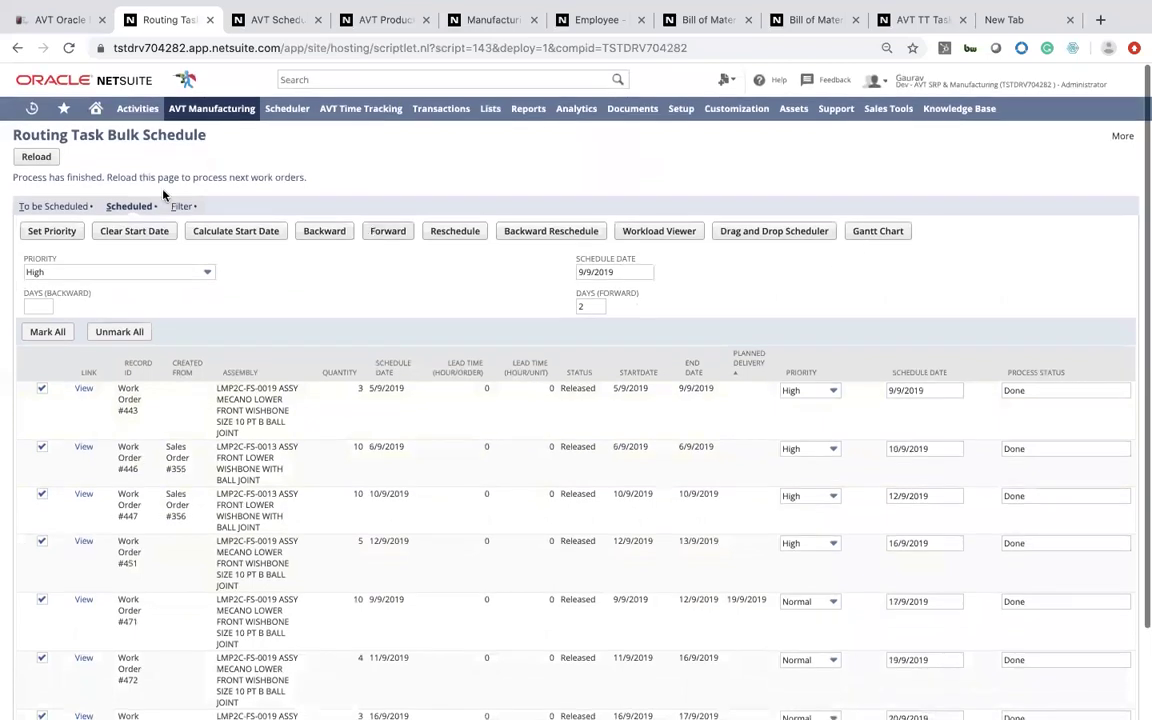
- Reload the bulk schedule page and review the dates in the scheduled work order list
{"action": "left_click", "coordinate": [36, 156]}
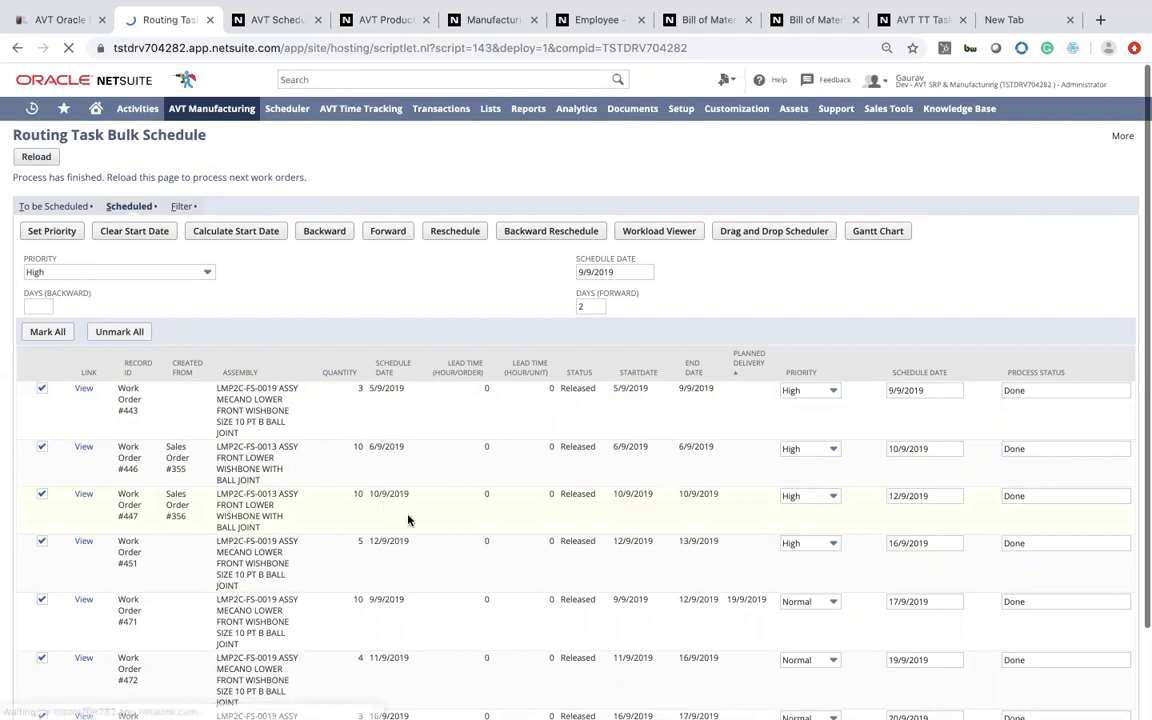
{"action": "left_click", "coordinate": [133, 207]}
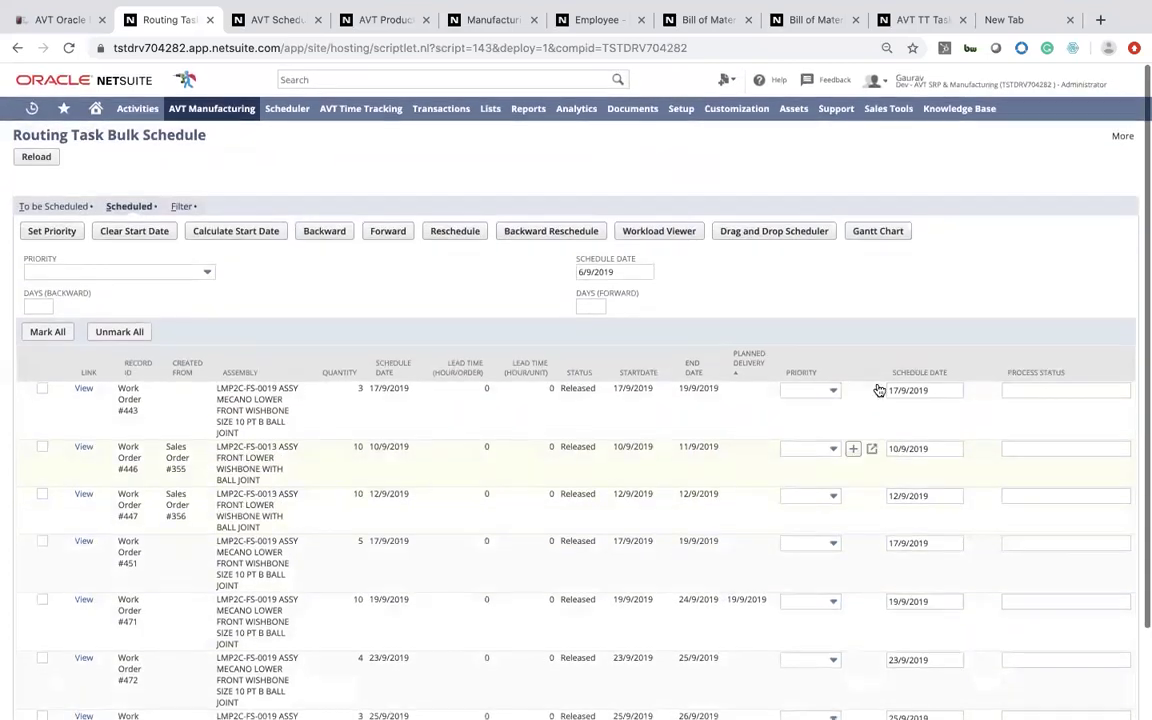
{"action": "left_click", "coordinate": [888, 390]}
{"action": "scroll", "coordinate": [869, 501], "scroll_direction": "down", "scroll_amount": 1}
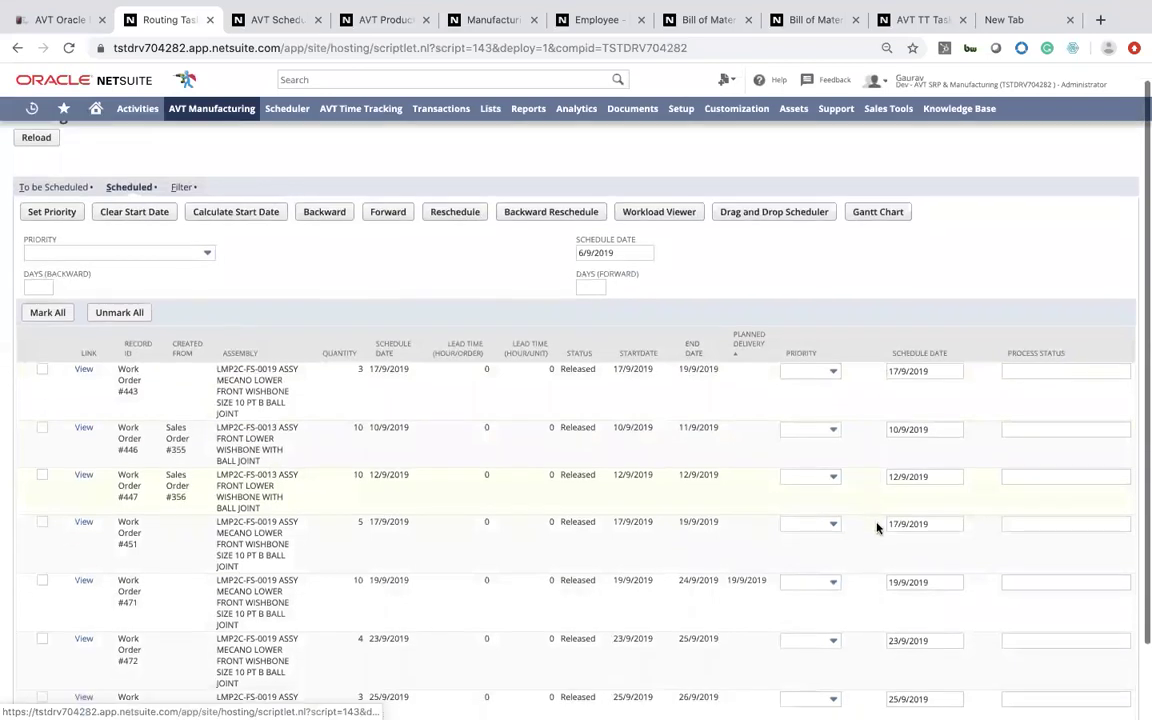
{"action": "scroll", "coordinate": [877, 545], "scroll_direction": "down", "scroll_amount": 1}
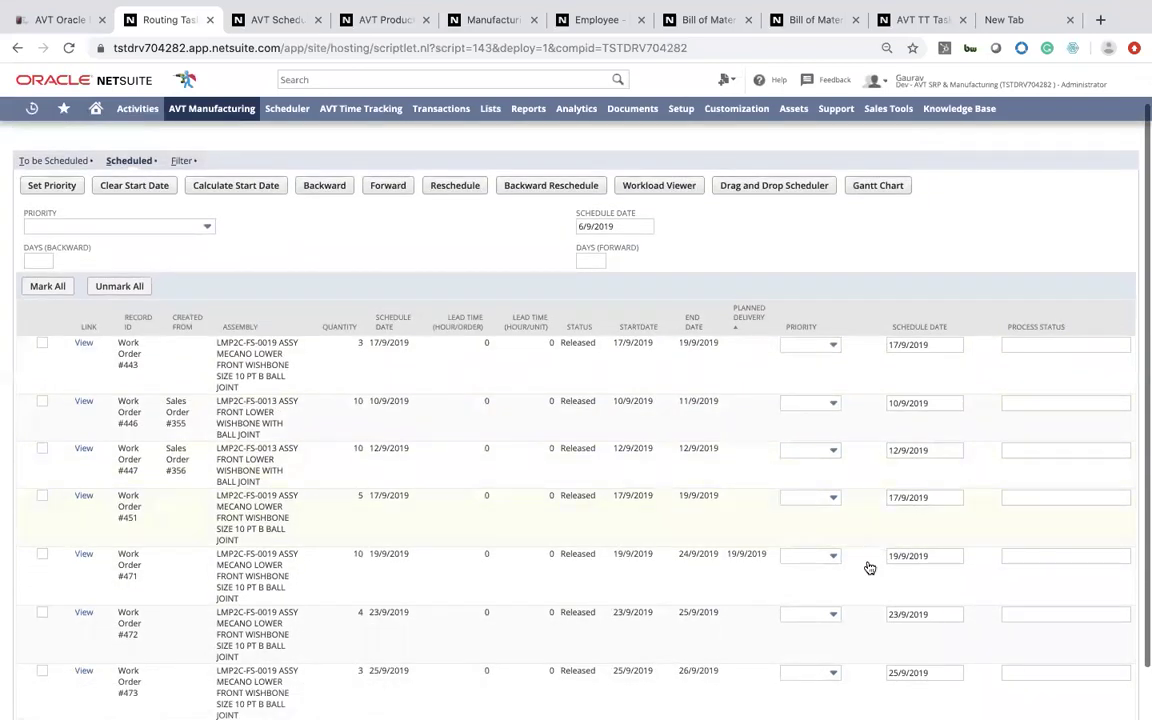
{"action": "scroll", "coordinate": [869, 568], "scroll_direction": "down", "scroll_amount": 1}
{"action": "scroll", "coordinate": [869, 563], "scroll_direction": "down", "scroll_amount": 1}
- Mark all scheduled work orders and open their production Gantt chart
{"action": "scroll", "coordinate": [861, 640], "scroll_direction": "up", "scroll_amount": 2}
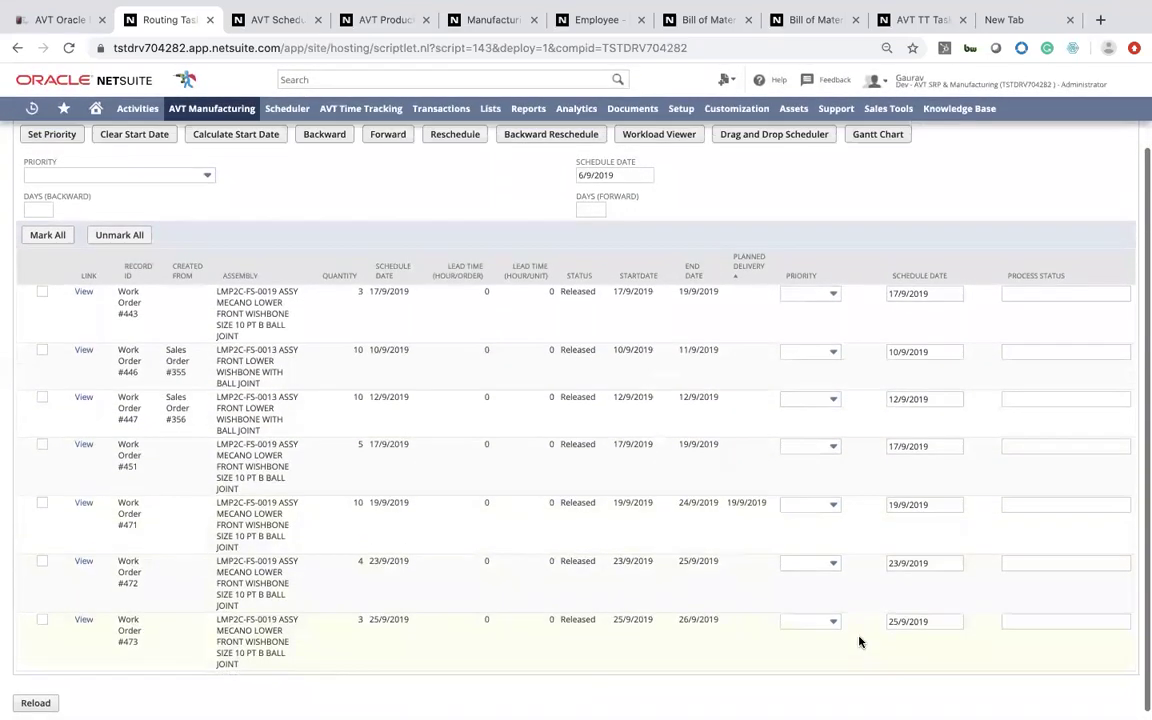
{"action": "scroll", "coordinate": [859, 641], "scroll_direction": "up", "scroll_amount": 1}
{"action": "left_click", "coordinate": [40, 332]}
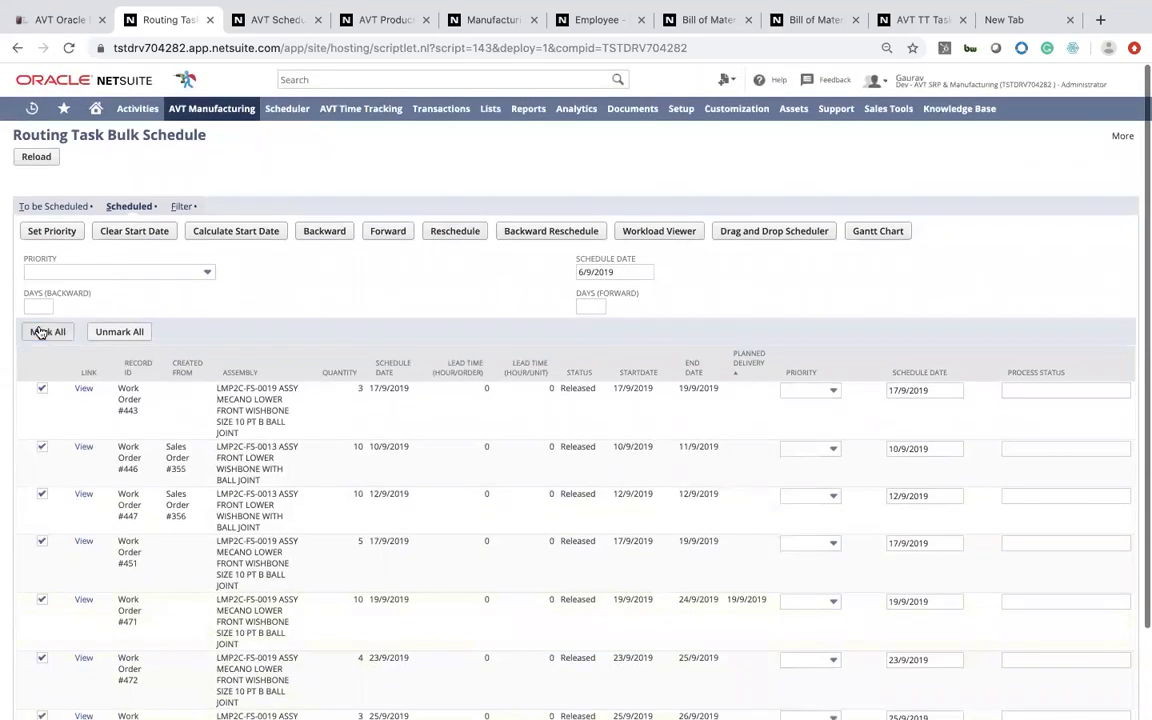
{"action": "left_click", "coordinate": [872, 230]}
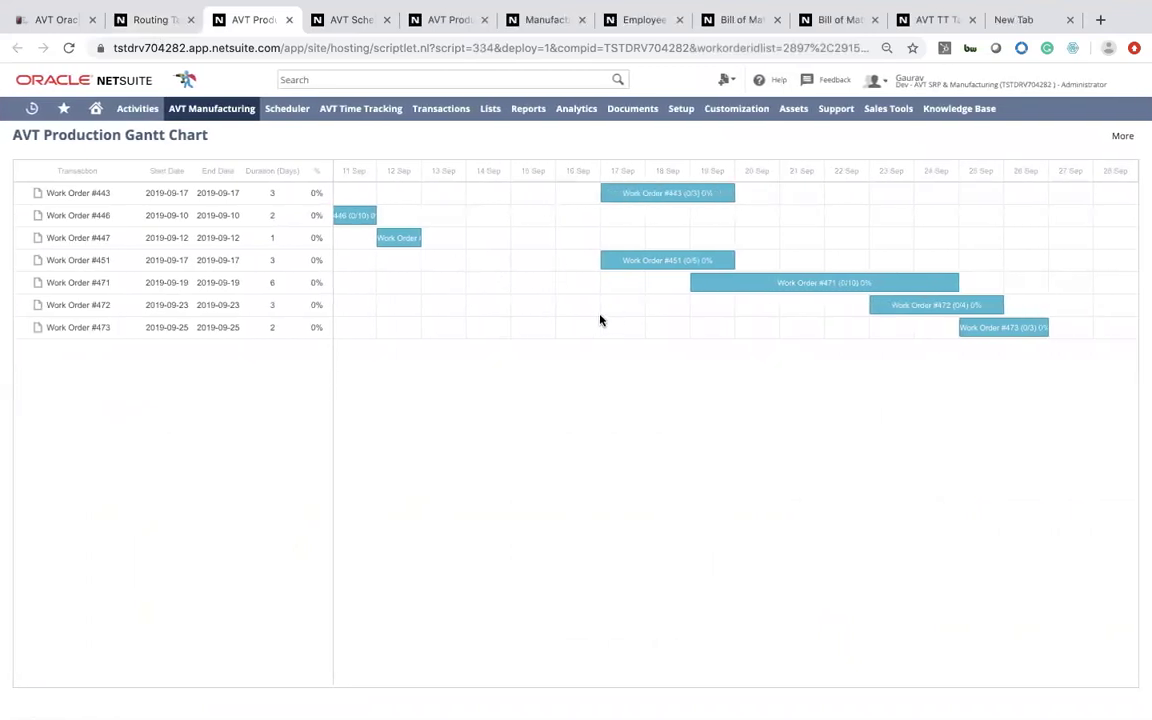
- Open the workload viewer and the drag and drop scheduler for the marked work orders
{"action": "left_click", "coordinate": [146, 20]}
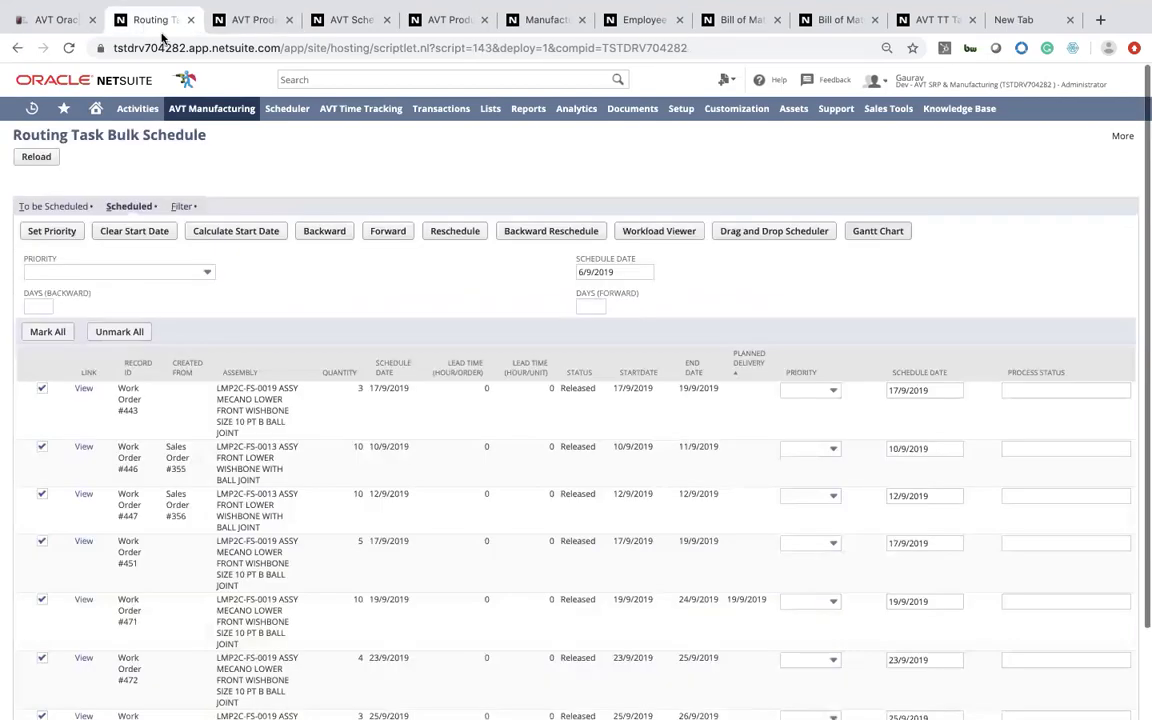
{"action": "left_click", "coordinate": [655, 232]}
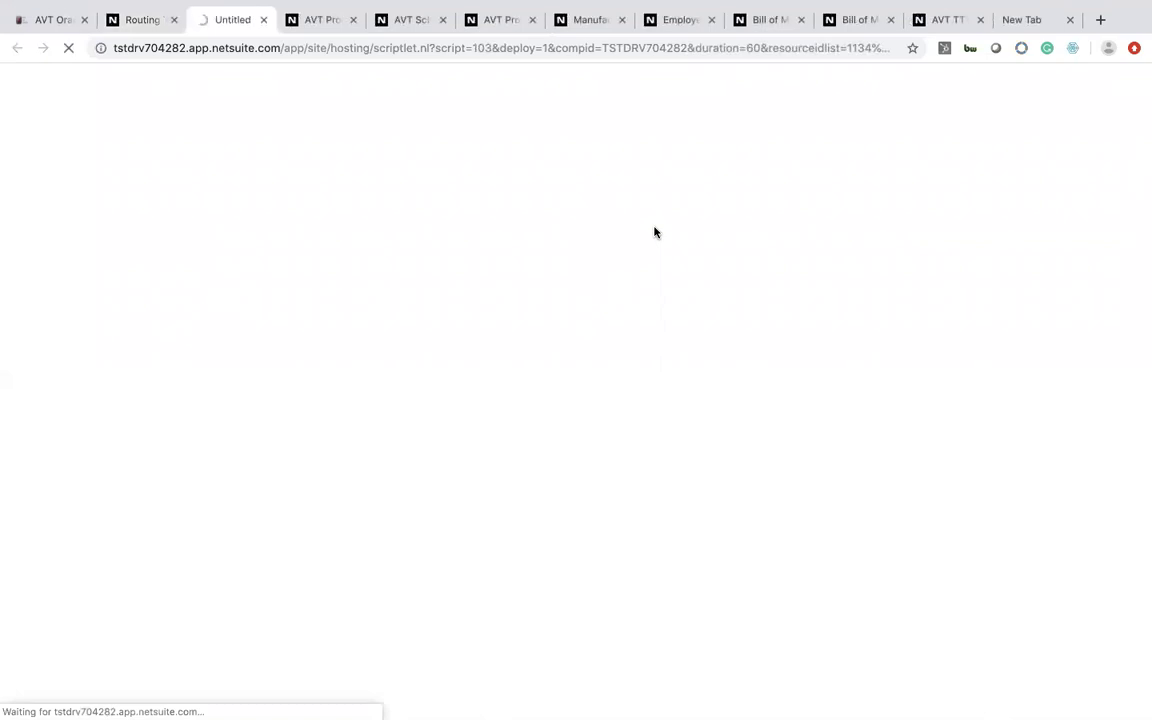
{"action": "left_click", "coordinate": [144, 20]}
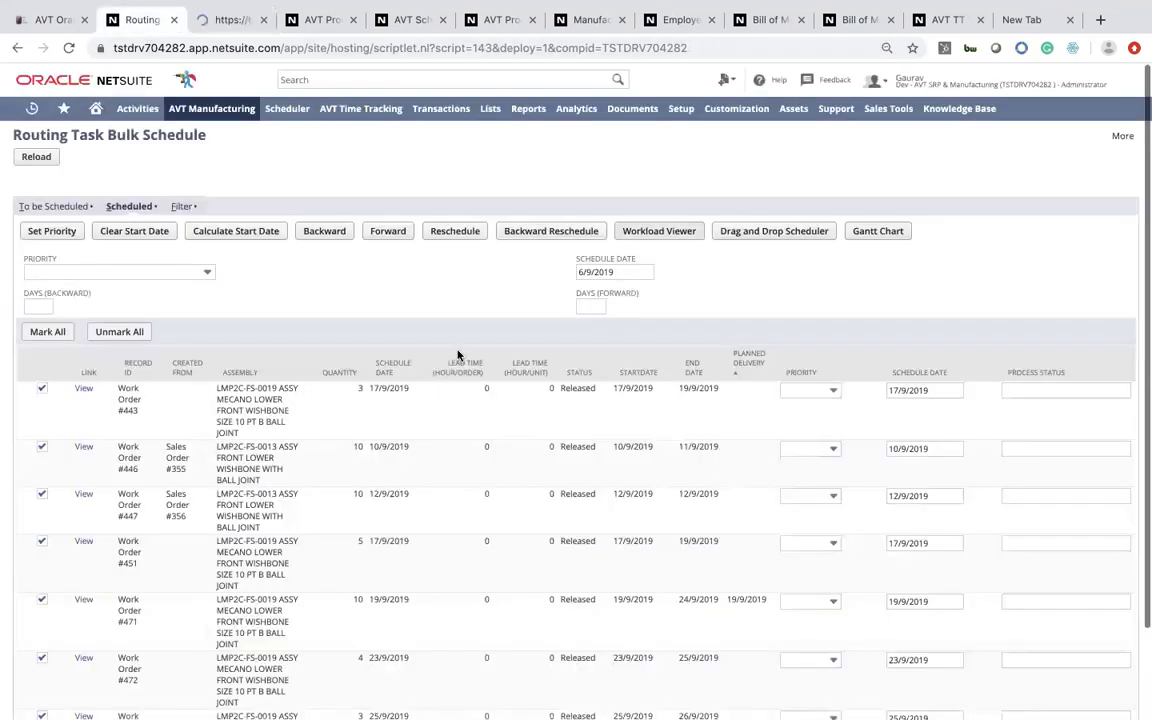
{"action": "left_click", "coordinate": [802, 231]}
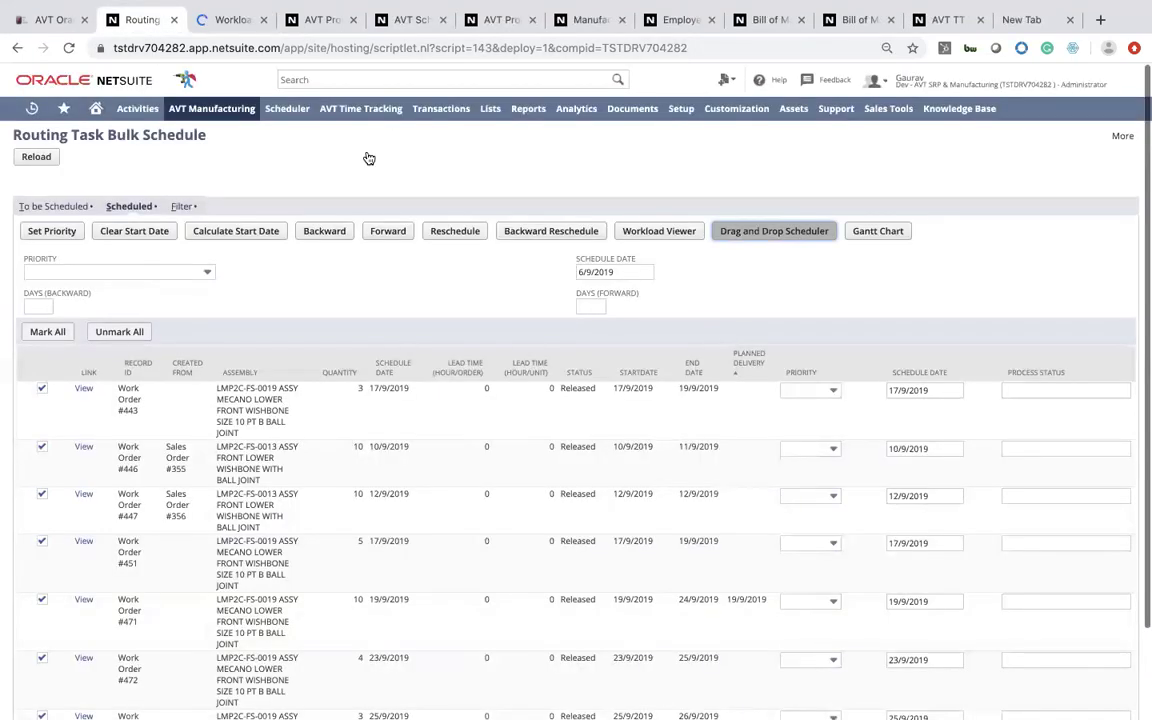
- Examine each resource's daily planned time in the workload viewer for the marked work orders
{"action": "left_click", "coordinate": [232, 20]}
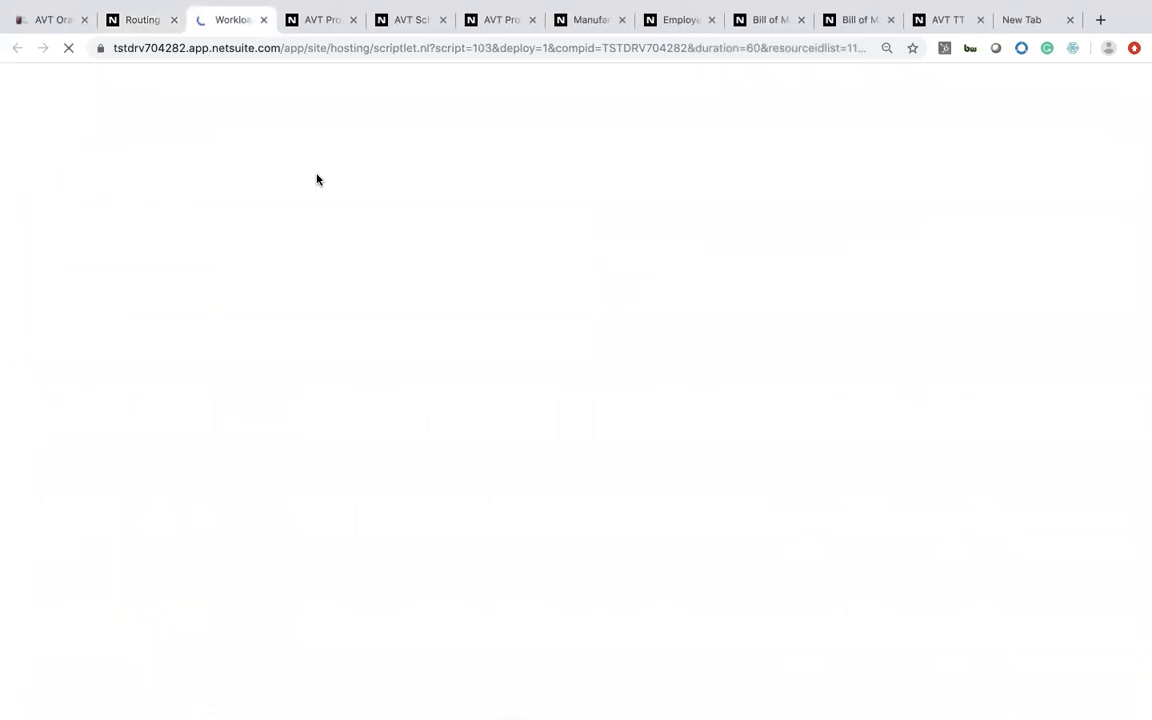
{"action": "left_click", "coordinate": [209, 20]}
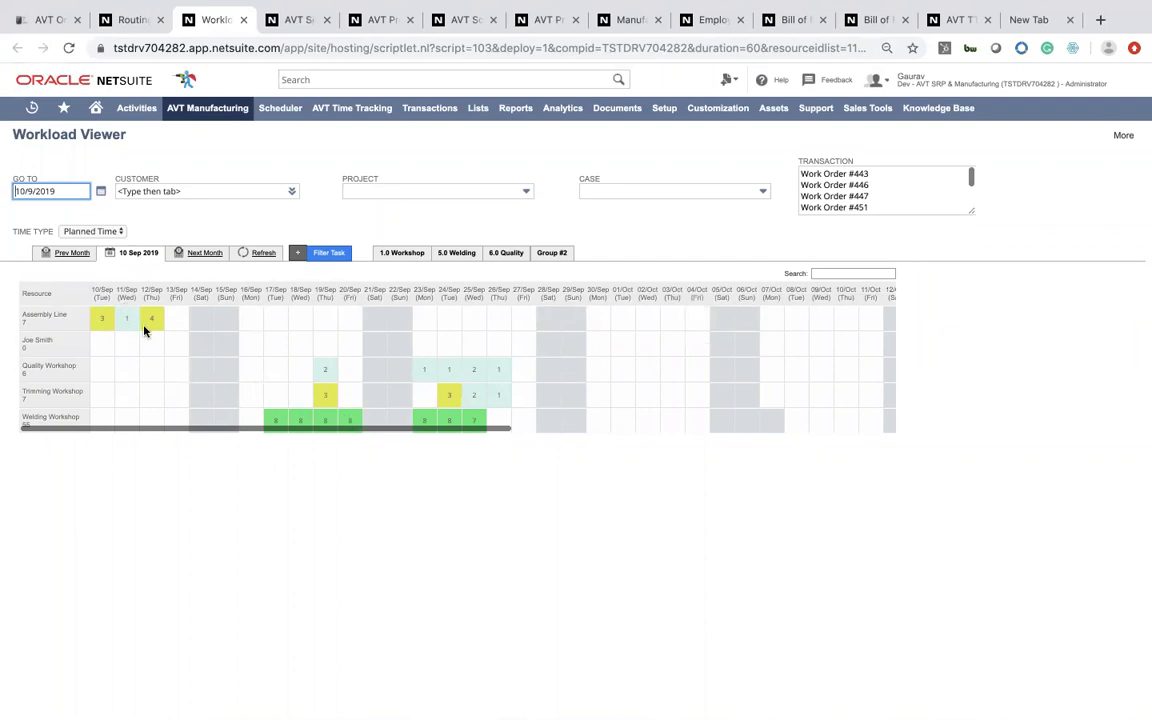
{"action": "scroll", "coordinate": [219, 345], "scroll_direction": "right", "scroll_amount": 5}
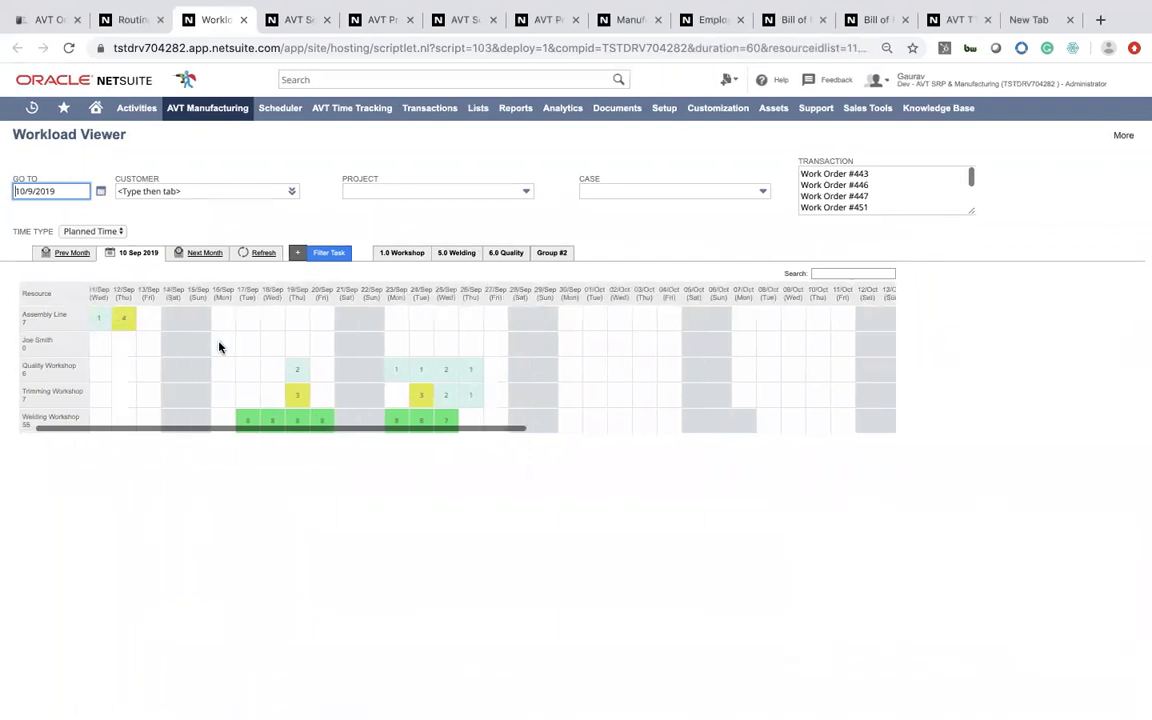
{"action": "scroll", "coordinate": [219, 346], "scroll_direction": "left", "scroll_amount": 5}
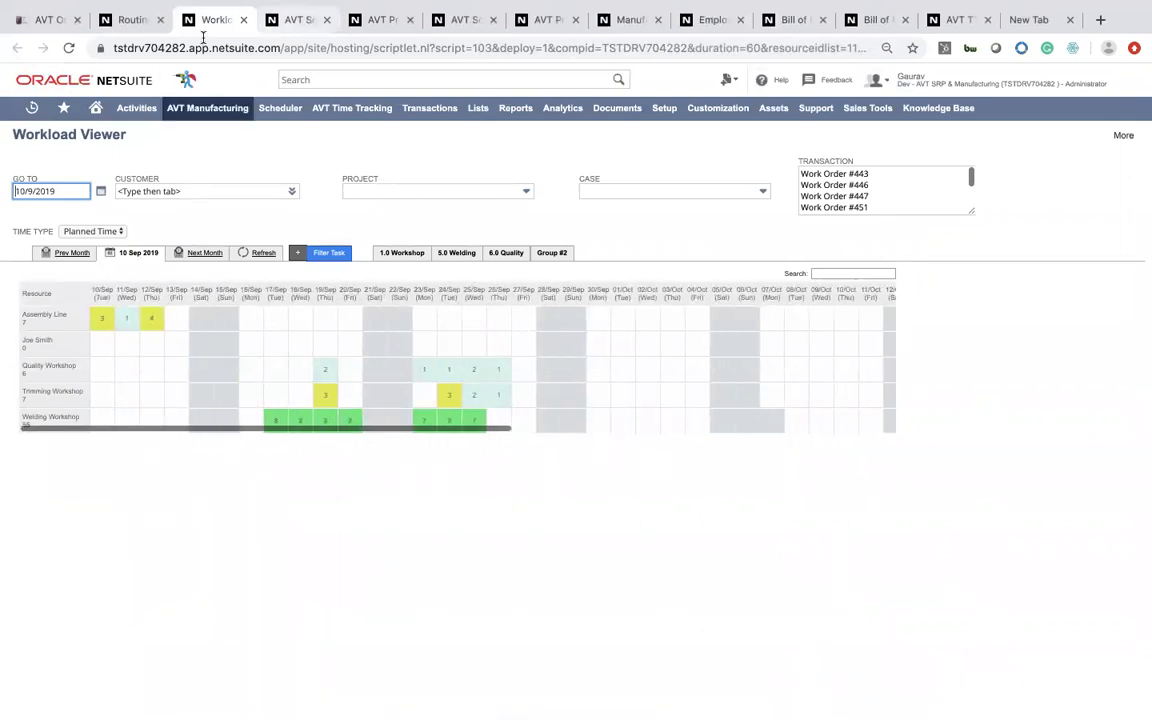
- Review the daily assembly, welding, paint and quality check tasks of each resource in the drag and drop scheduler
{"action": "left_click", "coordinate": [287, 20]}
{"action": "scroll", "coordinate": [455, 388], "scroll_direction": "right", "scroll_amount": 10}
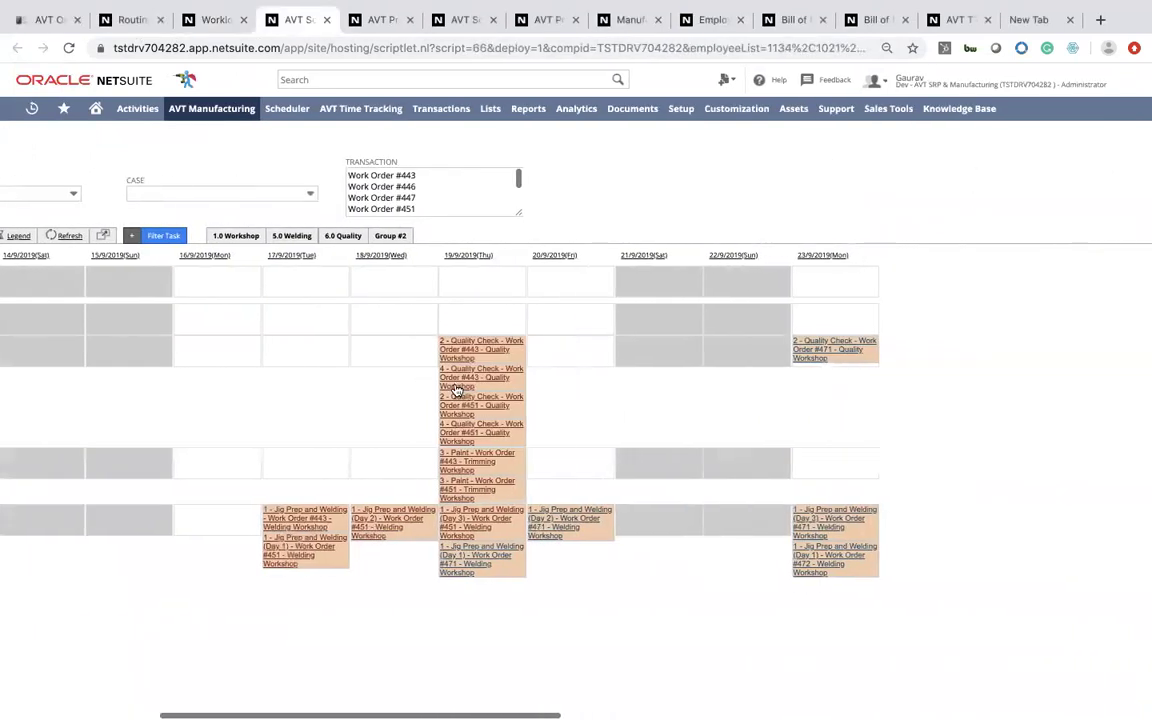
{"action": "scroll", "coordinate": [455, 388], "scroll_direction": "left", "scroll_amount": 2}
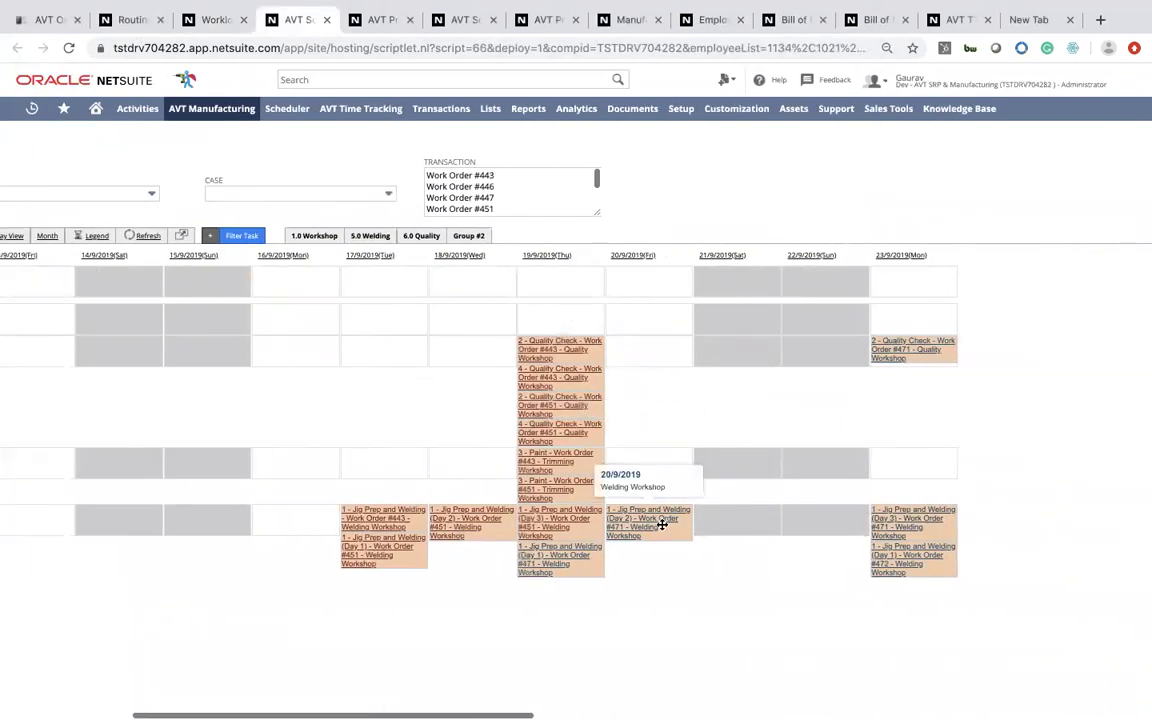
{"action": "scroll", "coordinate": [565, 545], "scroll_direction": "left", "scroll_amount": 2}
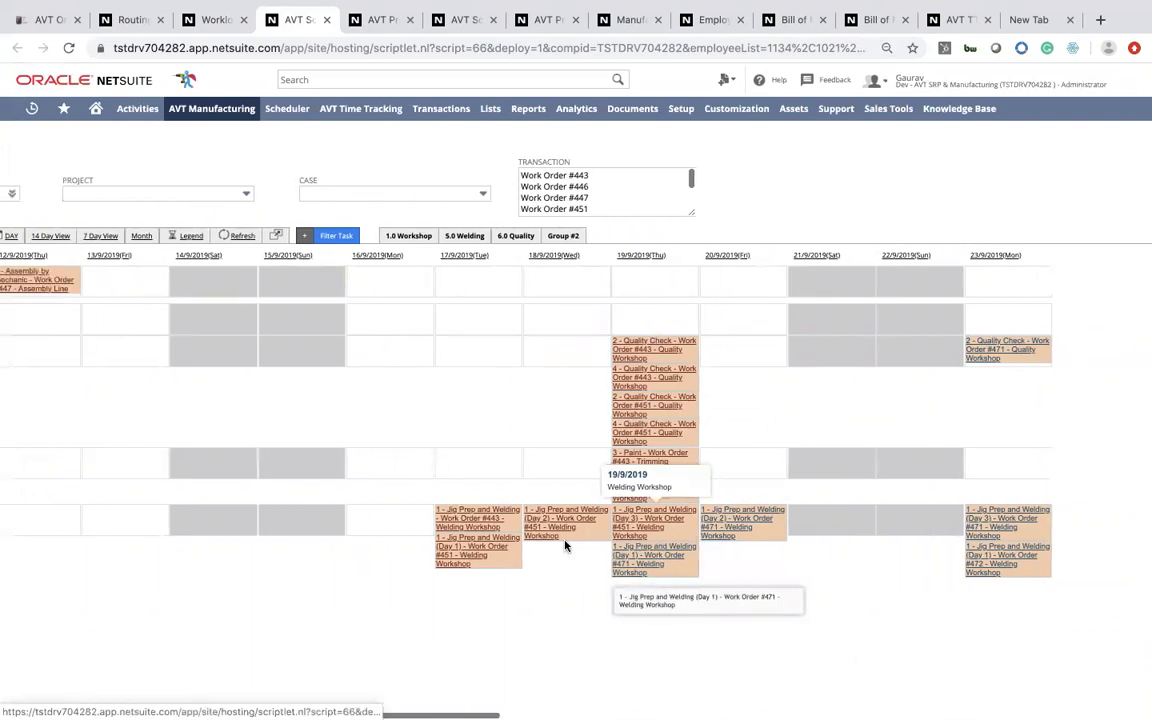
{"action": "scroll", "coordinate": [565, 545], "scroll_direction": "left", "scroll_amount": 2}
{"action": "scroll", "coordinate": [400, 350], "scroll_direction": "left", "scroll_amount": 2}
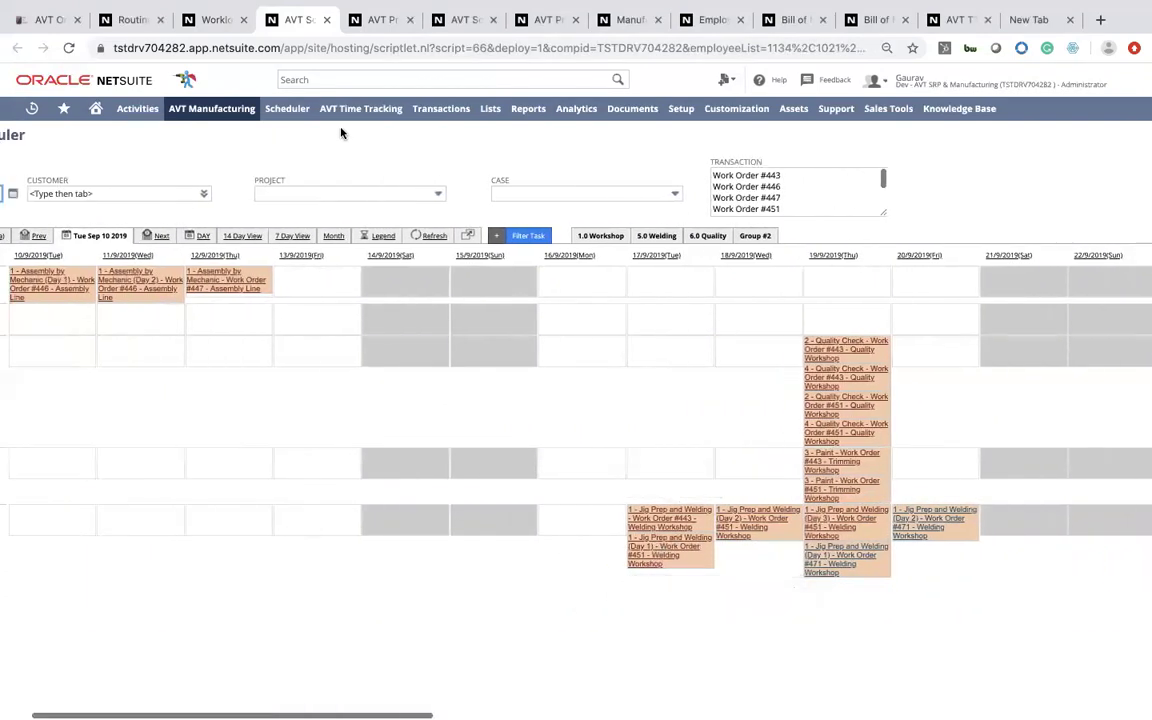
- Open the AVT Time Tracking clock page that lists the production tasks
{"action": "mouse_move", "coordinate": [222, 110]}
{"action": "mouse_move", "coordinate": [247, 188]}
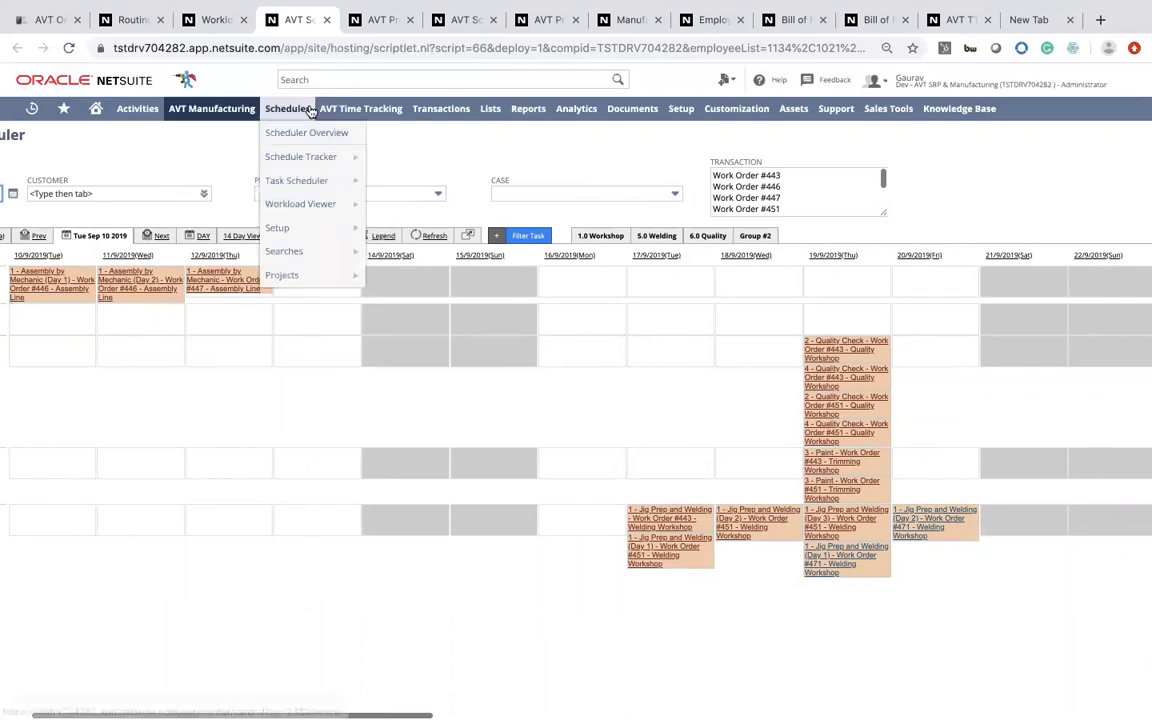
{"action": "mouse_move", "coordinate": [360, 108]}
{"action": "mouse_move", "coordinate": [383, 180]}
{"action": "left_click", "coordinate": [455, 181]}
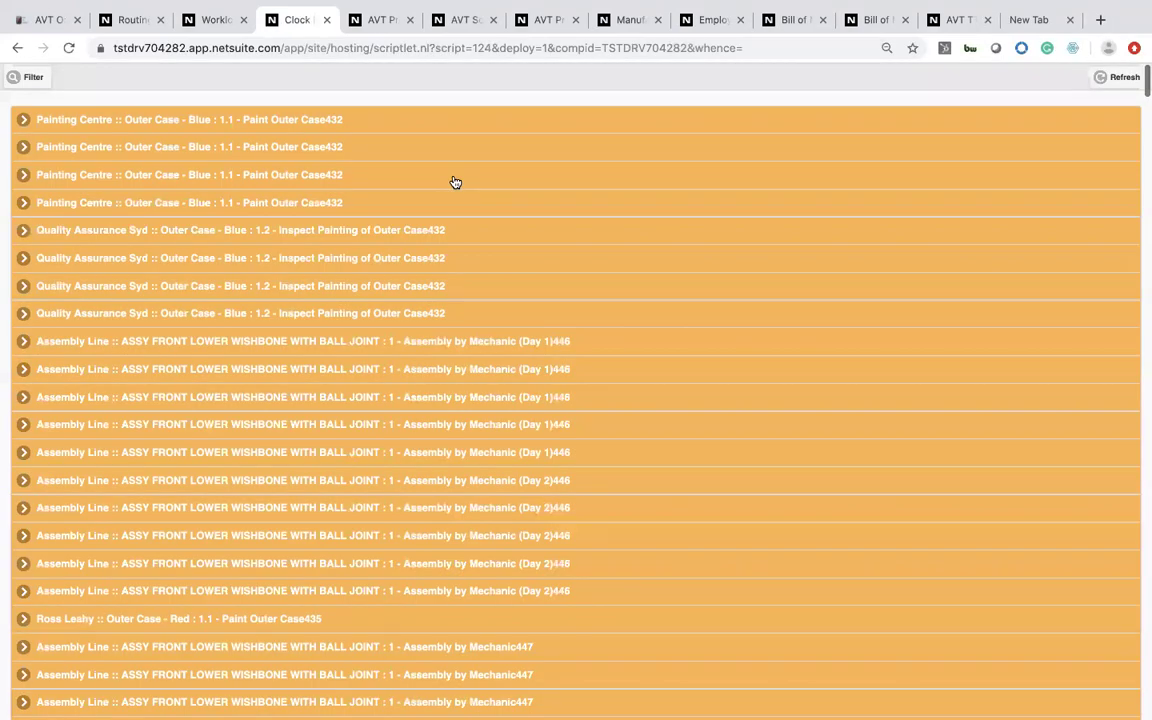
- Look through the filter options, the full task list and the details of the first painting task
{"action": "left_click", "coordinate": [31, 76]}
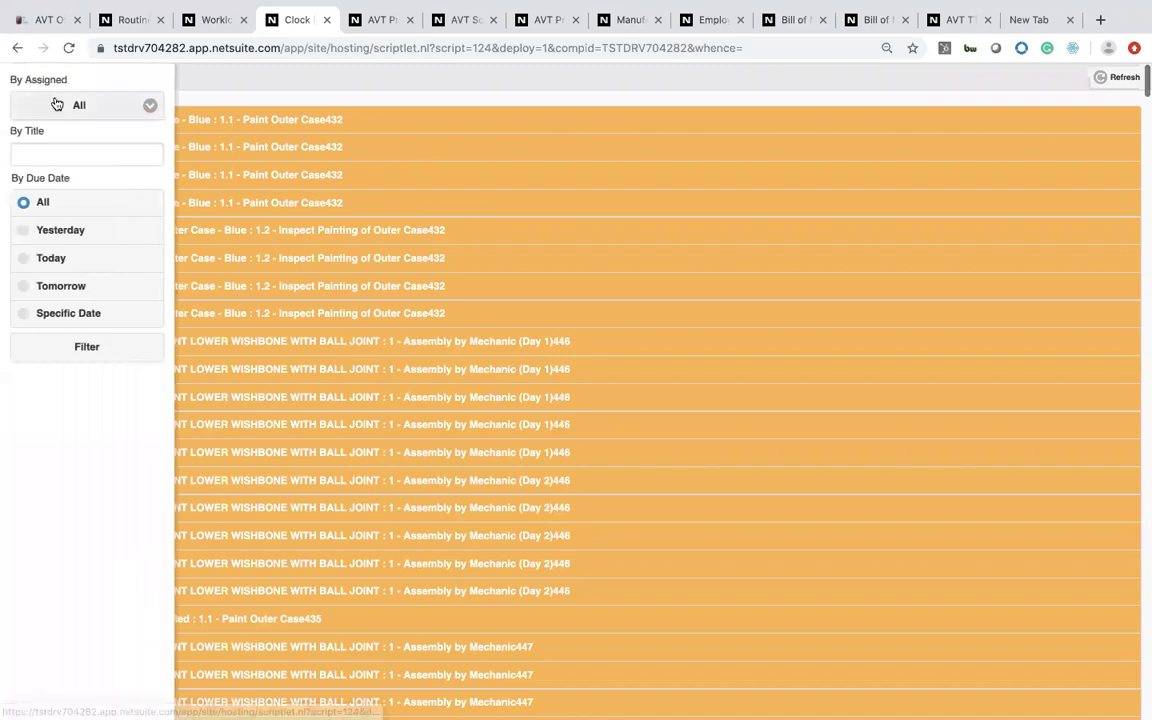
{"action": "left_click", "coordinate": [57, 103]}
{"action": "left_click", "coordinate": [172, 104]}
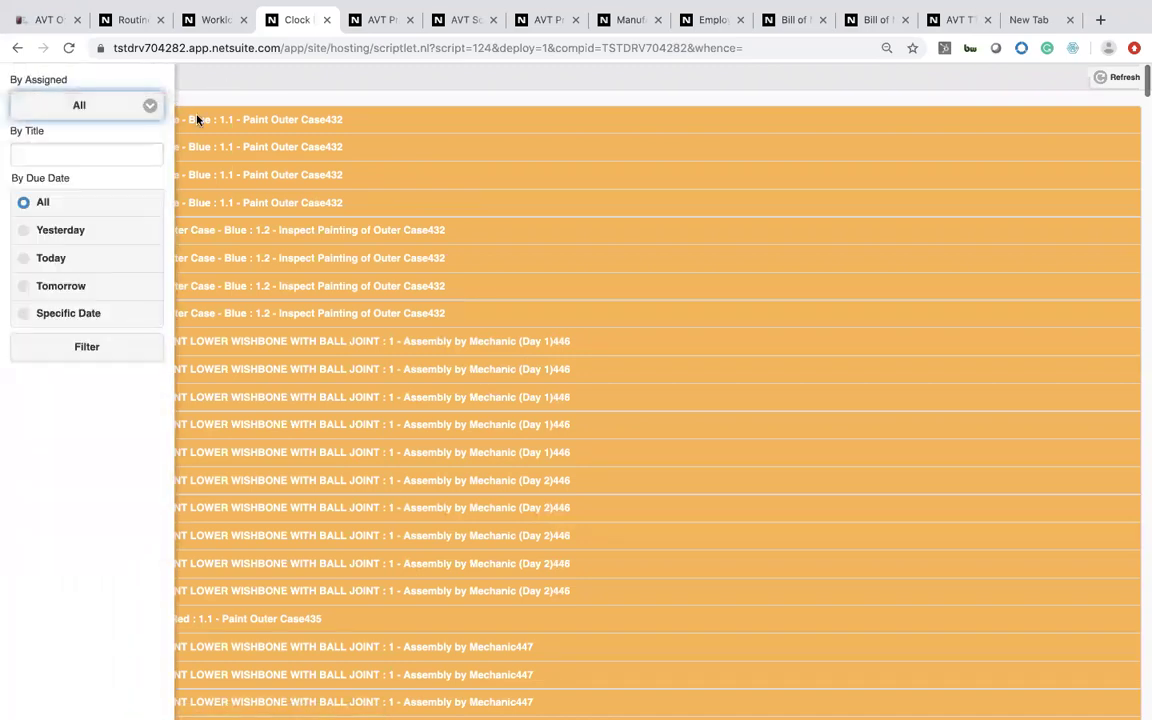
{"action": "scroll", "coordinate": [338, 310], "scroll_direction": "down", "scroll_amount": 15}
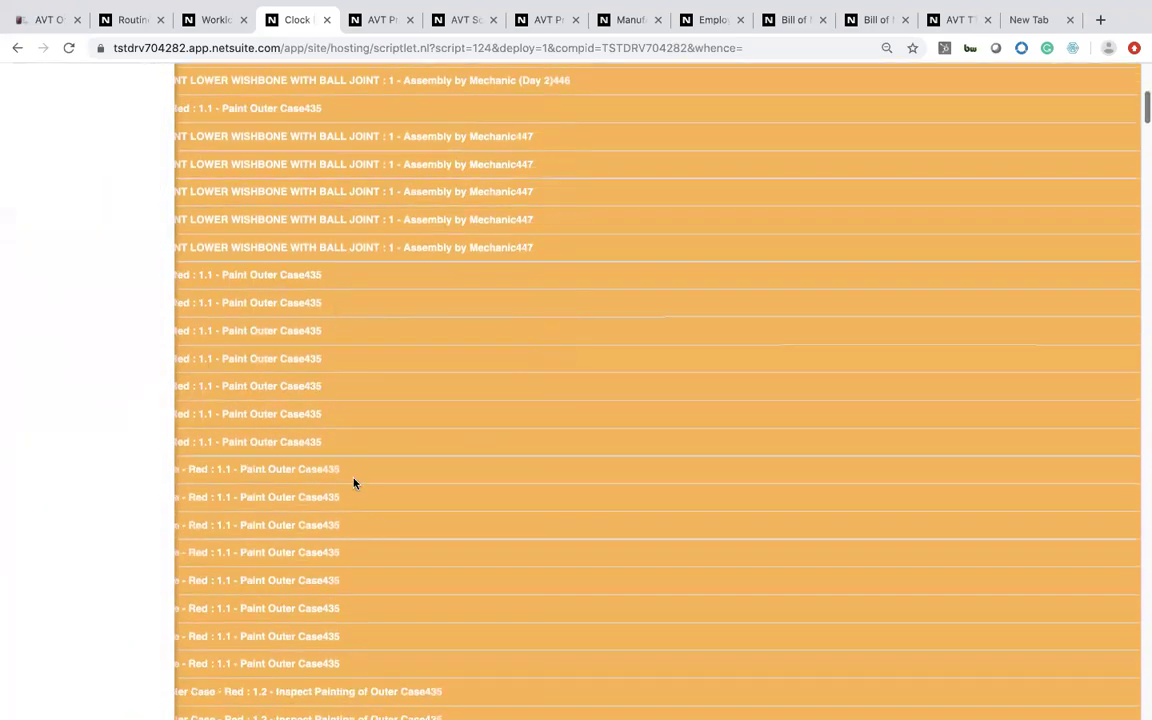
{"action": "scroll", "coordinate": [353, 483], "scroll_direction": "down", "scroll_amount": 20}
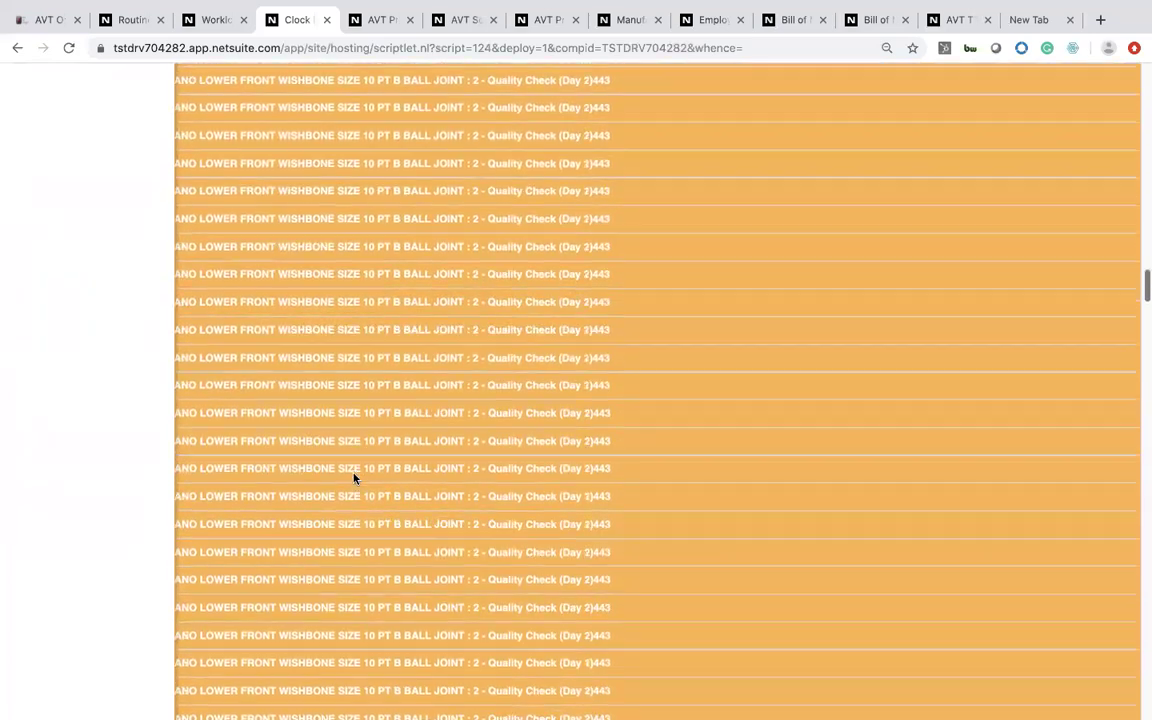
{"action": "scroll", "coordinate": [353, 479], "scroll_direction": "down", "scroll_amount": 20}
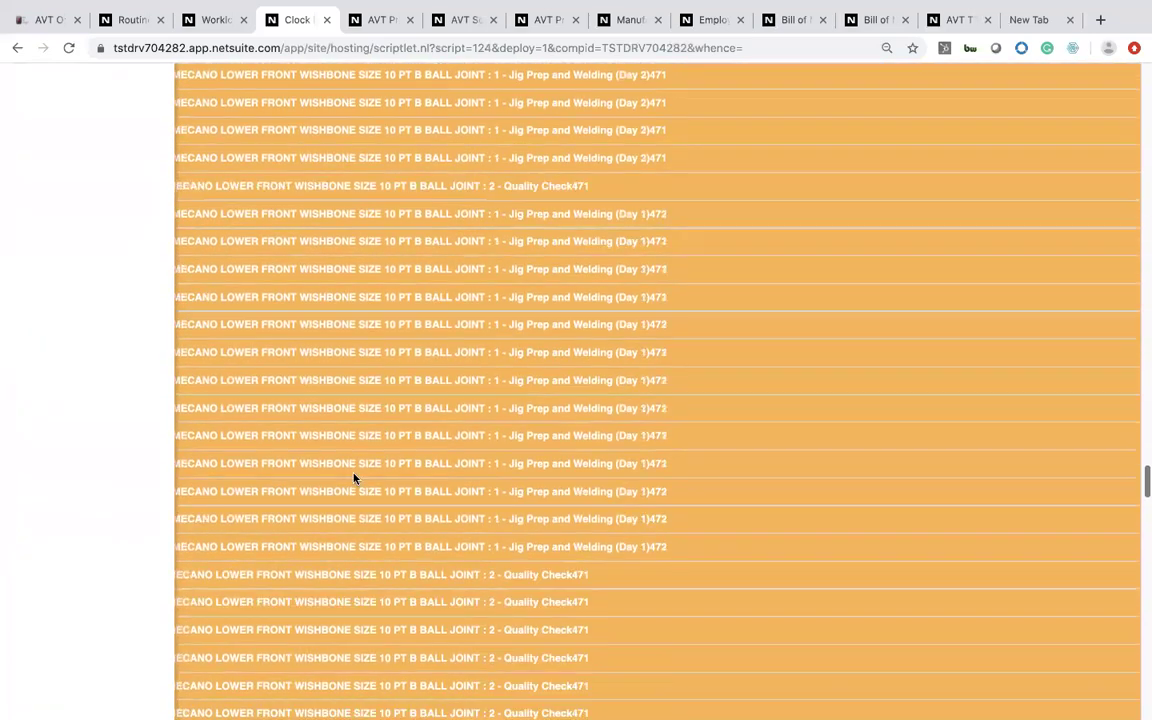
{"action": "scroll", "coordinate": [353, 480], "scroll_direction": "up", "scroll_amount": 20}
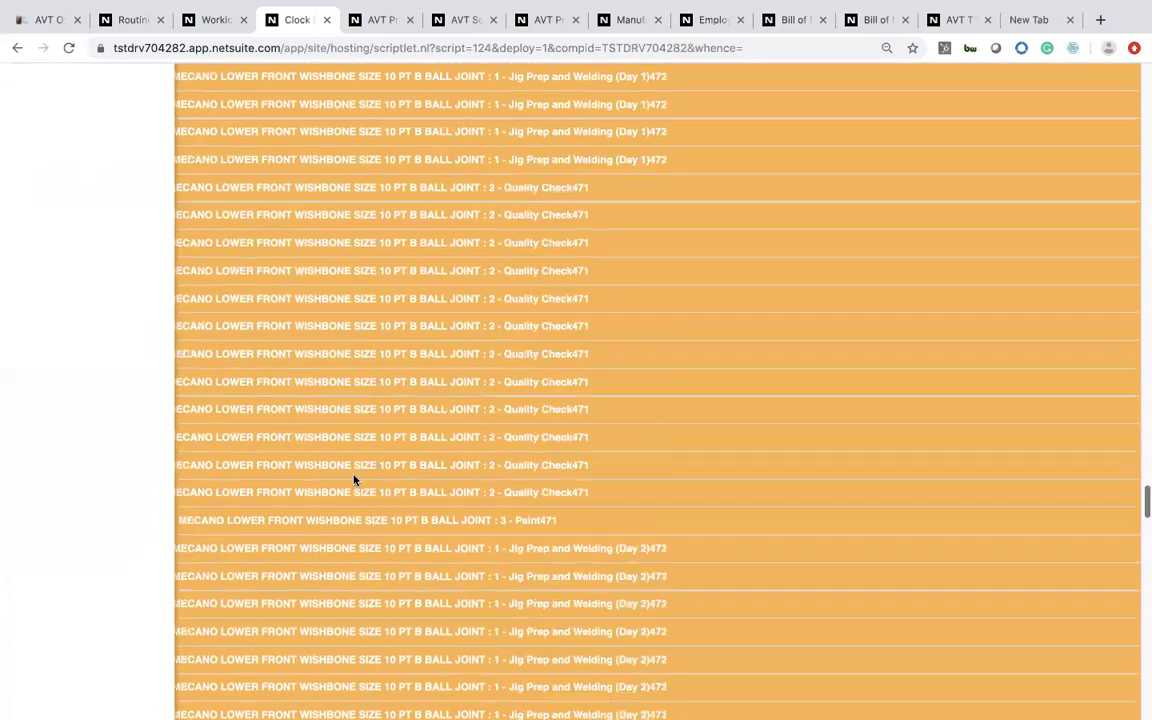
{"action": "scroll", "coordinate": [353, 480], "scroll_direction": "up", "scroll_amount": 1}
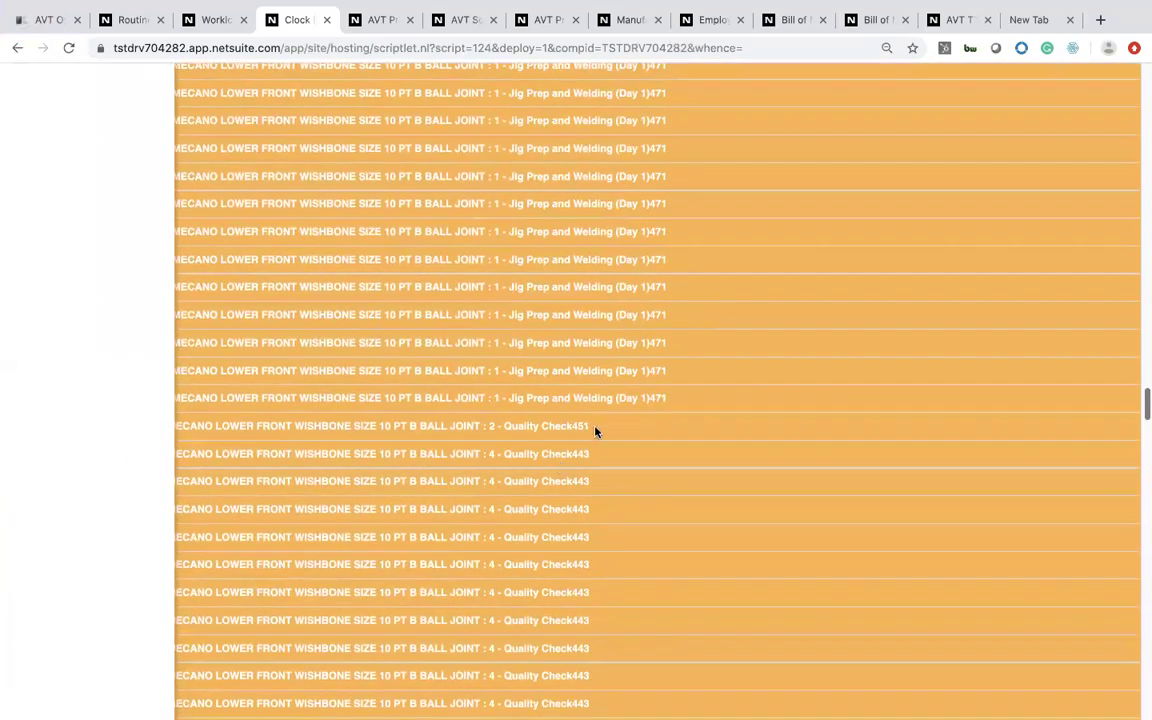
{"action": "scroll", "coordinate": [381, 383], "scroll_direction": "up", "scroll_amount": 10}
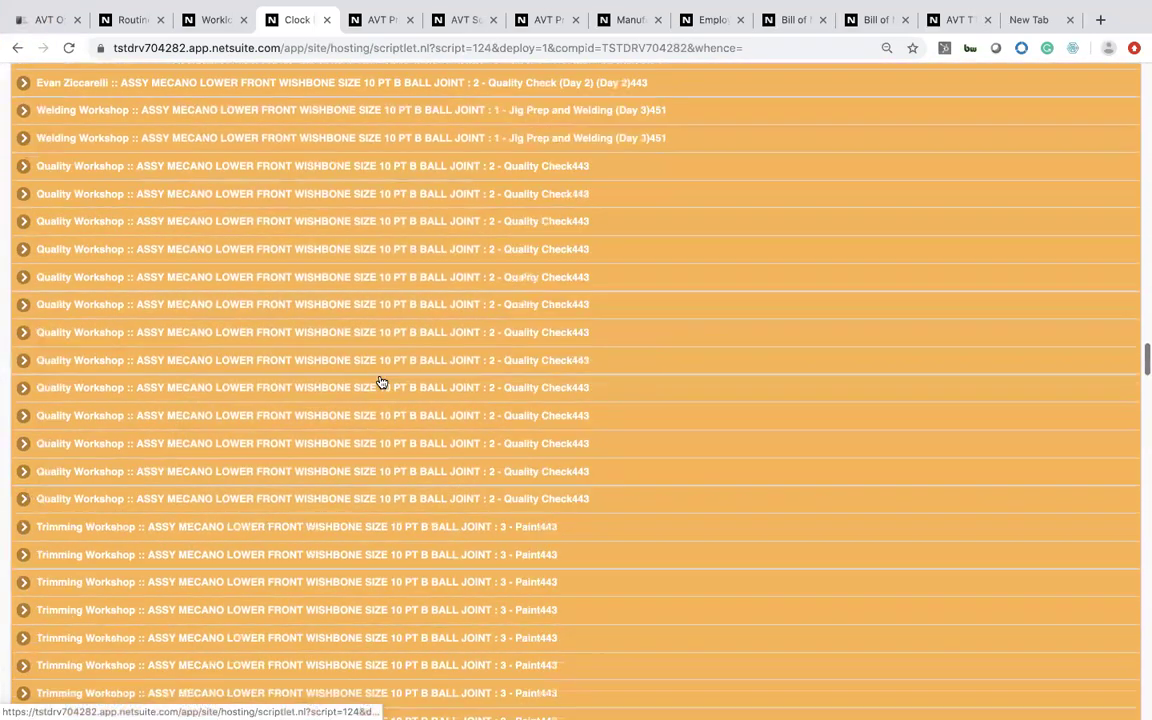
{"action": "scroll", "coordinate": [381, 383], "scroll_direction": "up", "scroll_amount": 15}
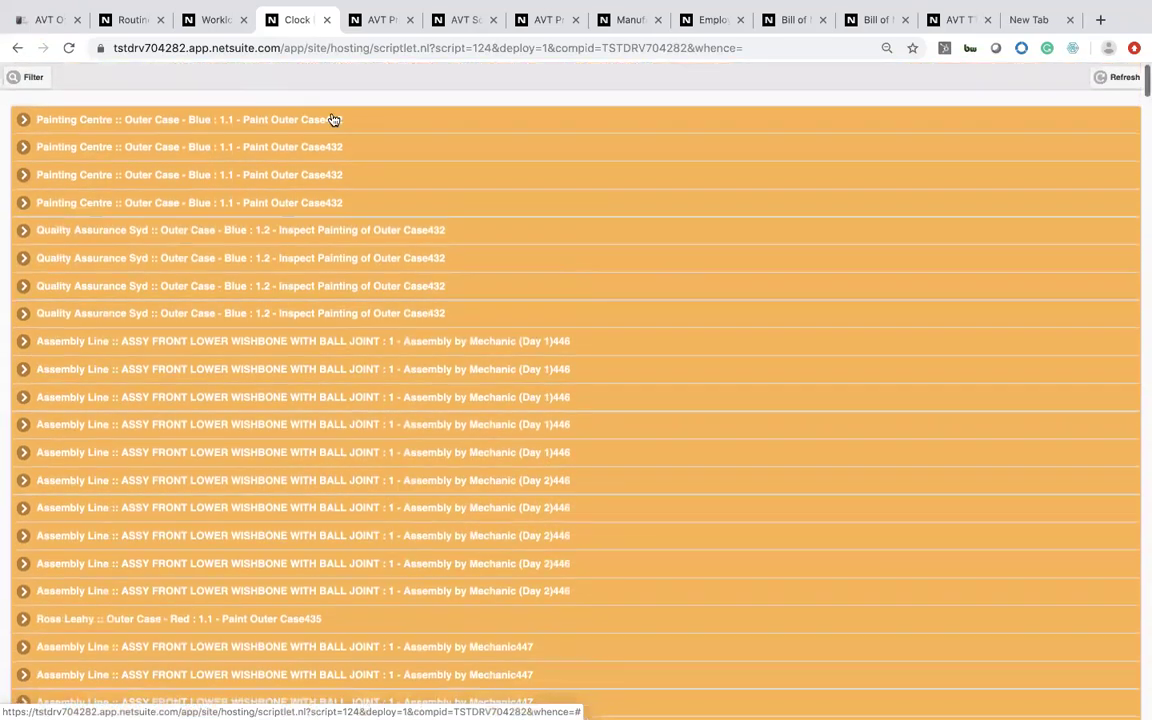
{"action": "left_click", "coordinate": [334, 121]}
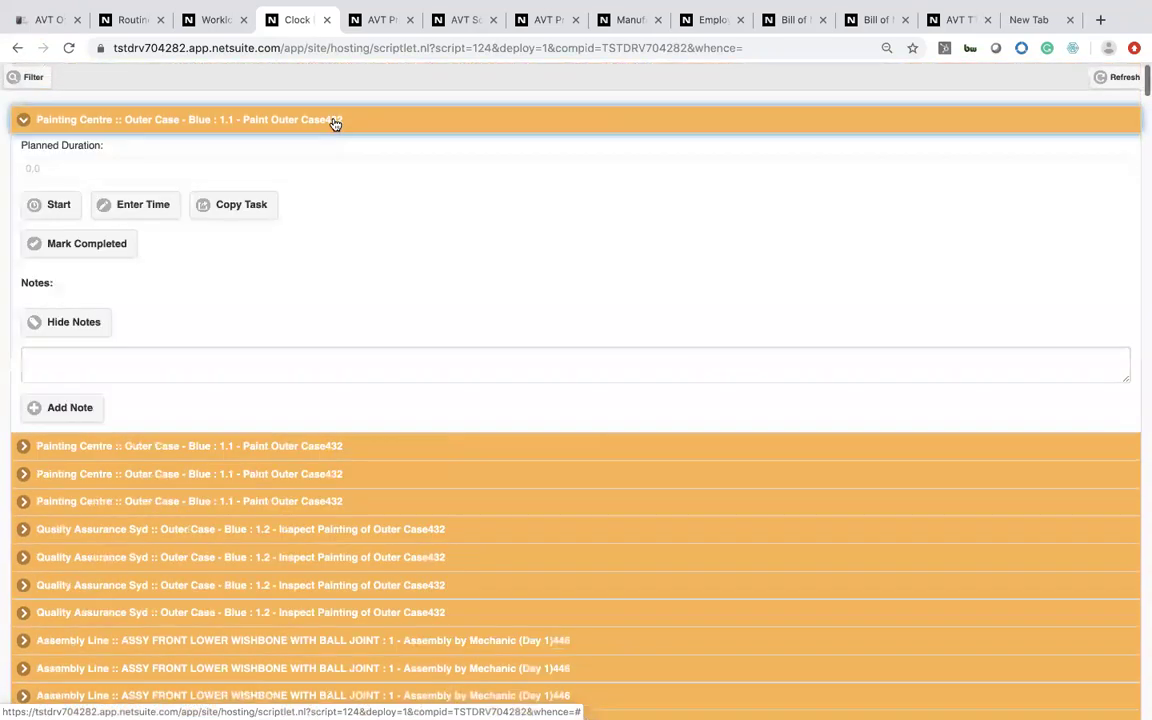
{"action": "left_click", "coordinate": [334, 121]}
- Filter the task list by title, using the work order number of the Outer Case - Blue tasks
{"action": "left_click", "coordinate": [31, 76]}
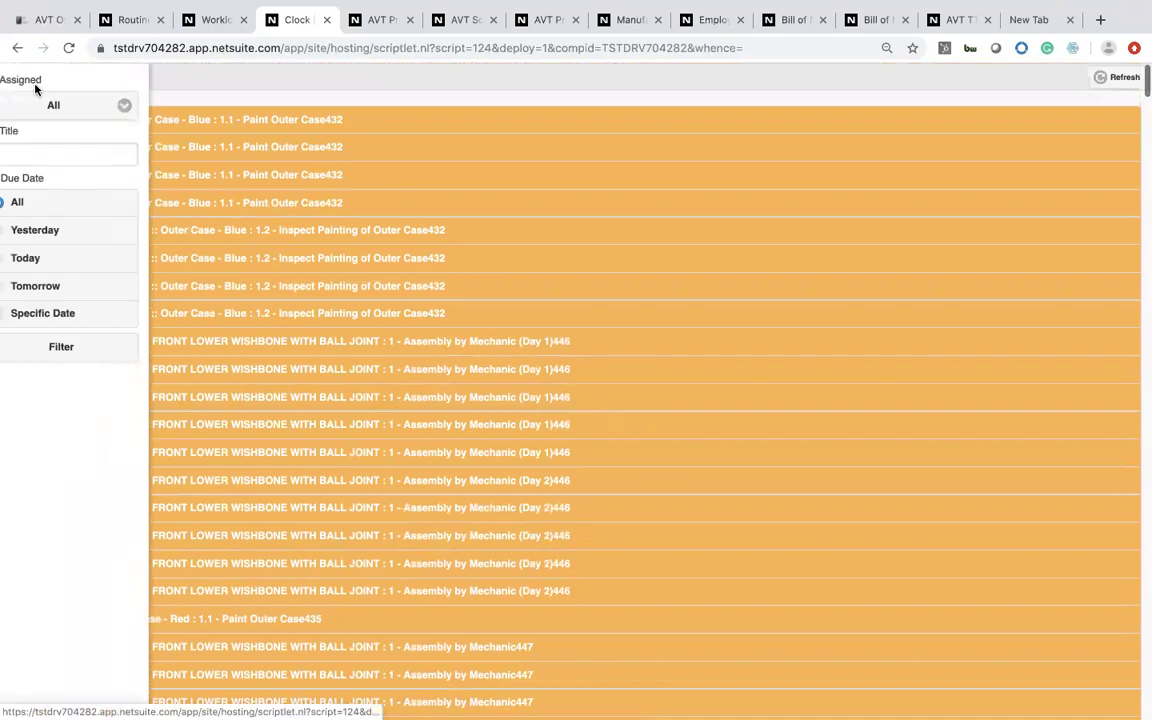
{"action": "left_click", "coordinate": [69, 151]}
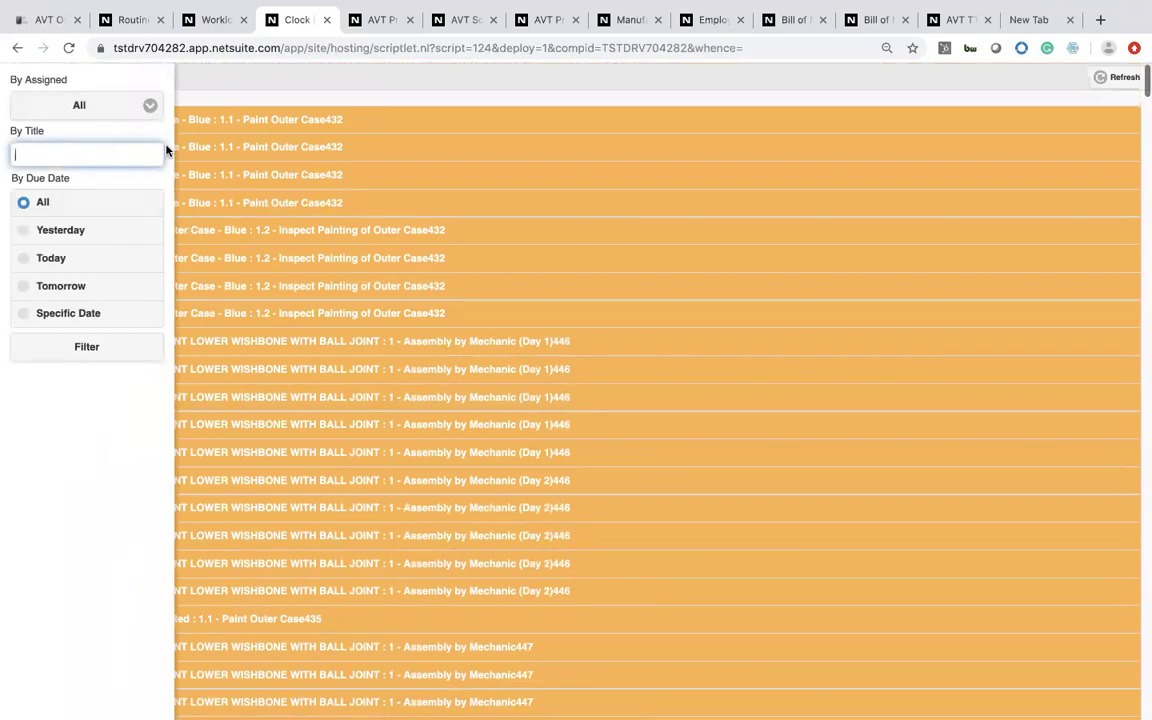
{"action": "type", "text": "432"}
{"action": "left_click", "coordinate": [125, 345]}
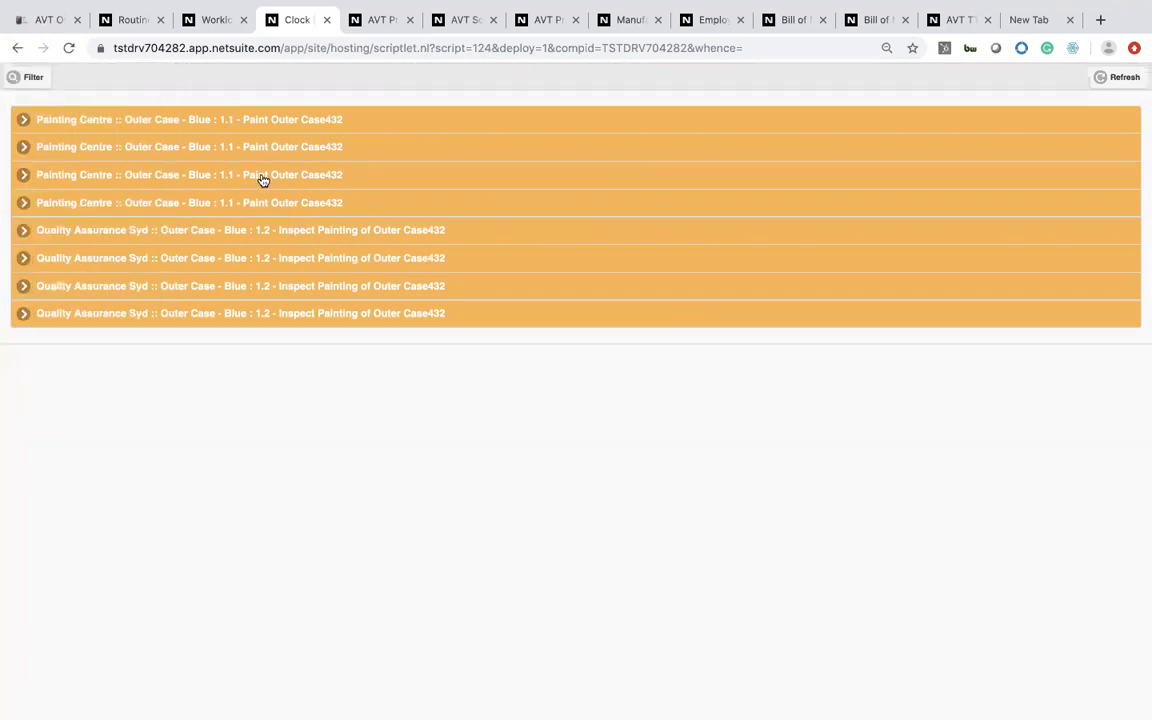
- Start the clock on the first Painting Centre task for Outer Case - Blue and show its manual time entry fields
{"action": "left_click", "coordinate": [268, 121]}
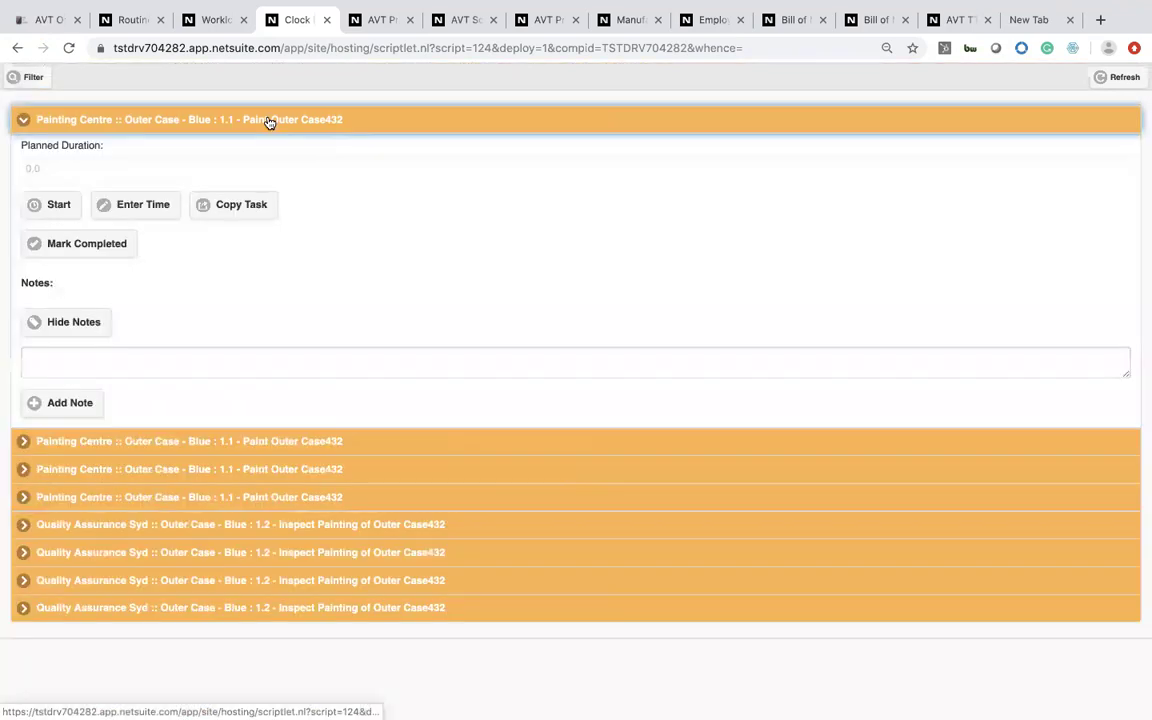
{"action": "left_click", "coordinate": [59, 210]}
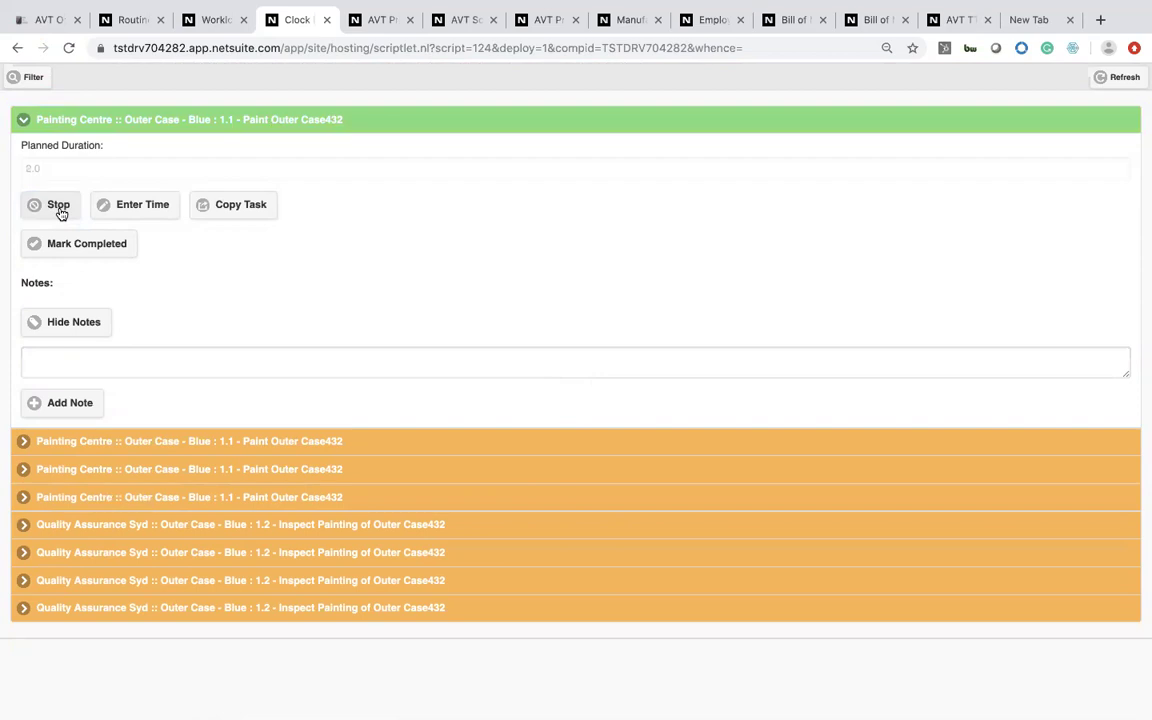
{"action": "left_click", "coordinate": [108, 352]}
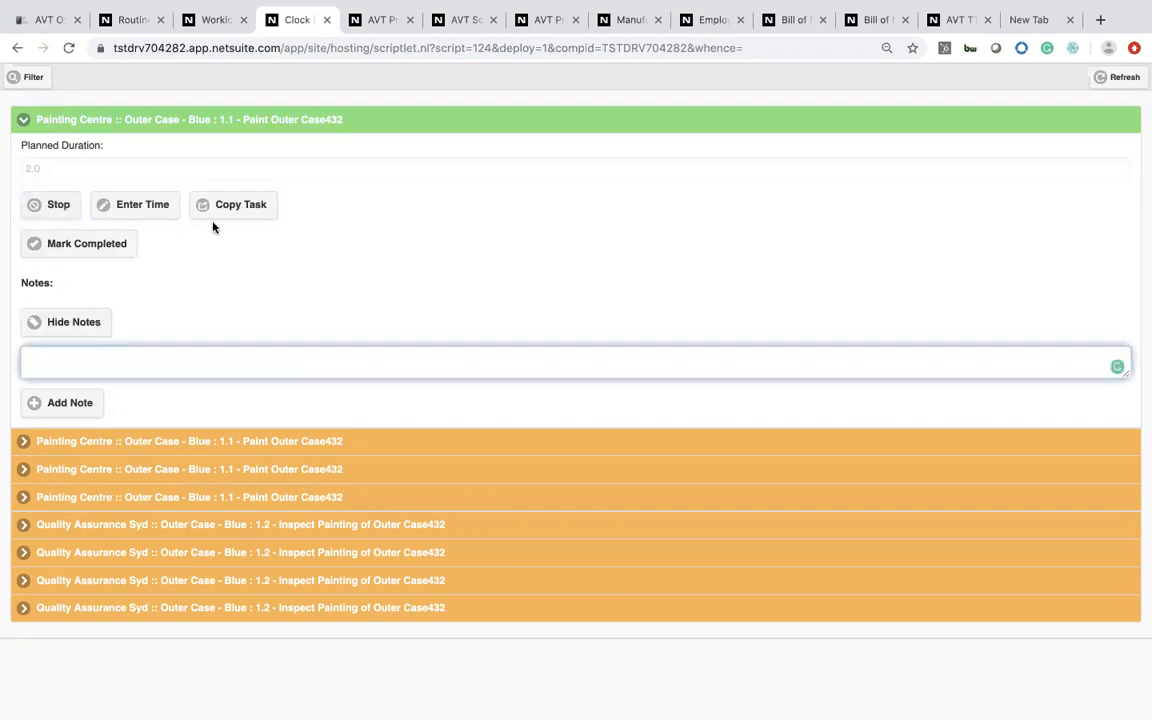
{"action": "left_click", "coordinate": [163, 211]}
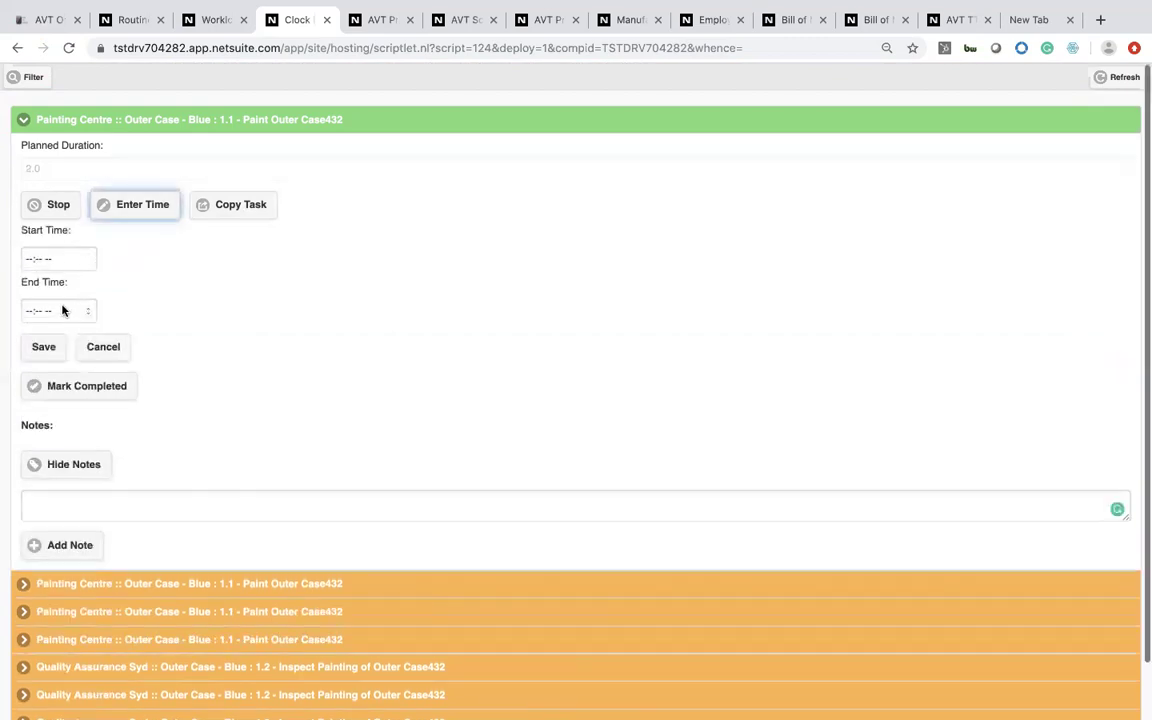
- Add the note "Missing a screw so are going to stop this operation" to the running painting task
{"action": "scroll", "coordinate": [90, 400], "scroll_direction": "down", "scroll_amount": 1}
{"action": "left_click", "coordinate": [86, 440]}
{"action": "type", "text": "Missing a"}
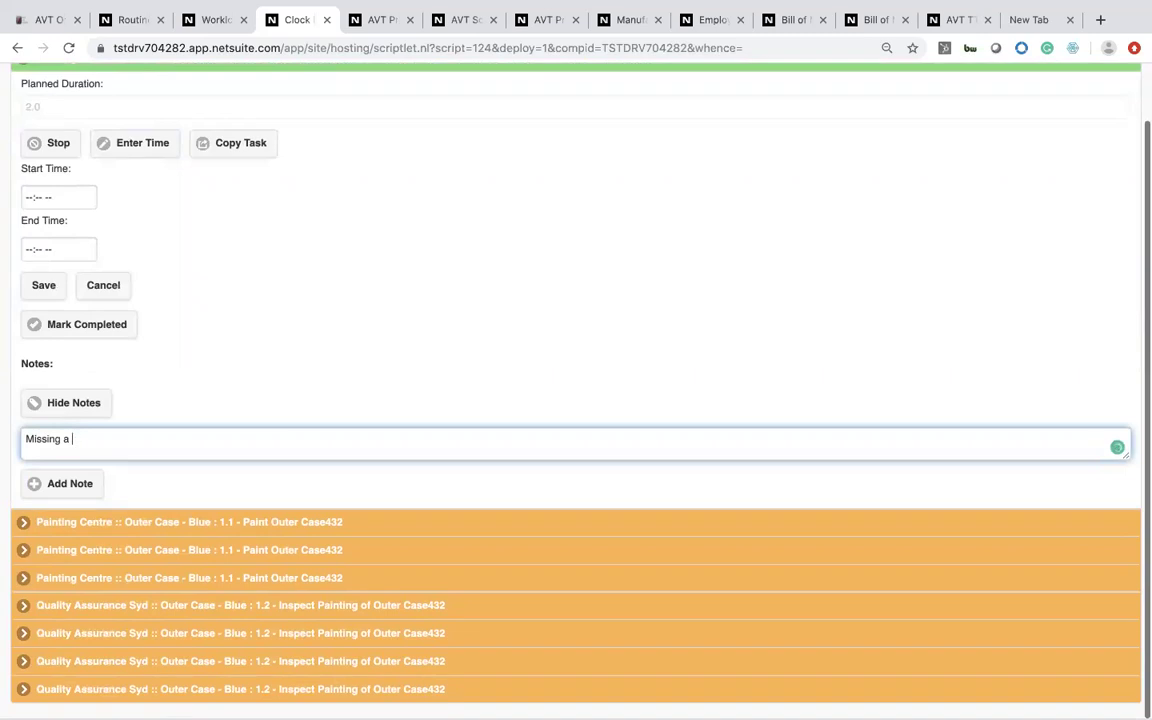
{"action": "type", "text": " screw so w"}
{"action": "type", "text": "re going to st"}
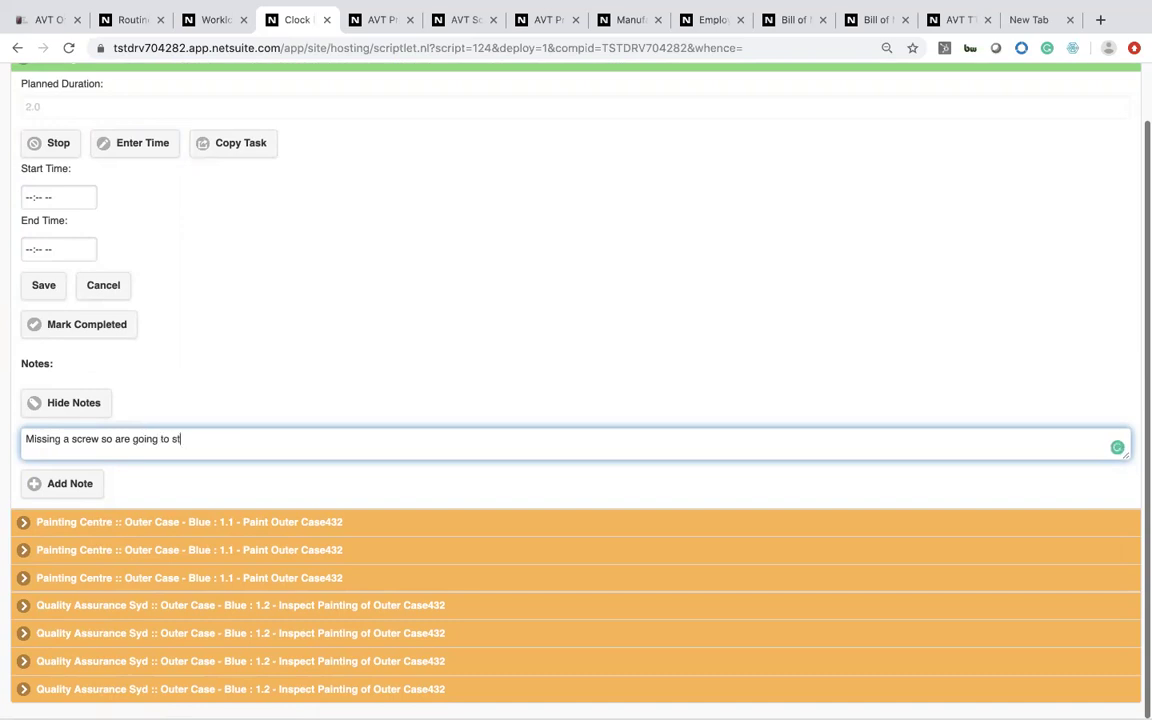
{"action": "type", "text": "op this opr"}
{"action": "type", "text": "tion"}
{"action": "left_click", "coordinate": [81, 486]}
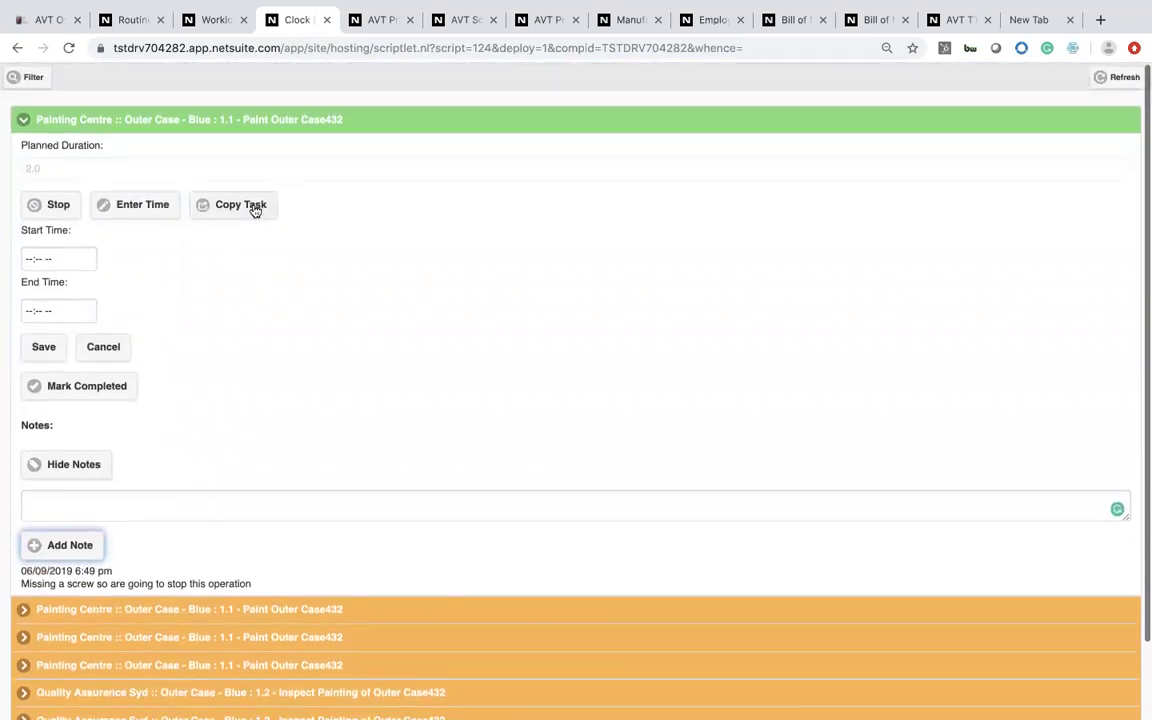
- Copy the running Painting Centre task for Outer Case - Blue to another assignee
{"action": "left_click", "coordinate": [252, 211]}
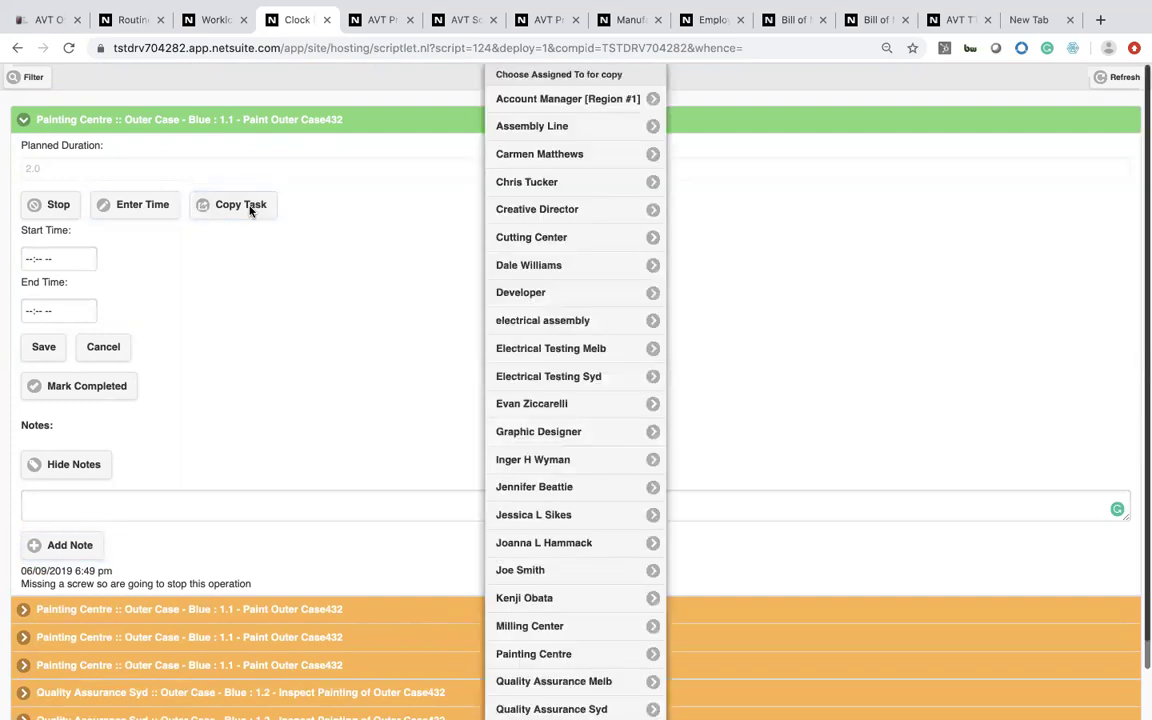
{"action": "scroll", "coordinate": [558, 388], "scroll_direction": "down", "scroll_amount": 1}
{"action": "left_click", "coordinate": [558, 388]}
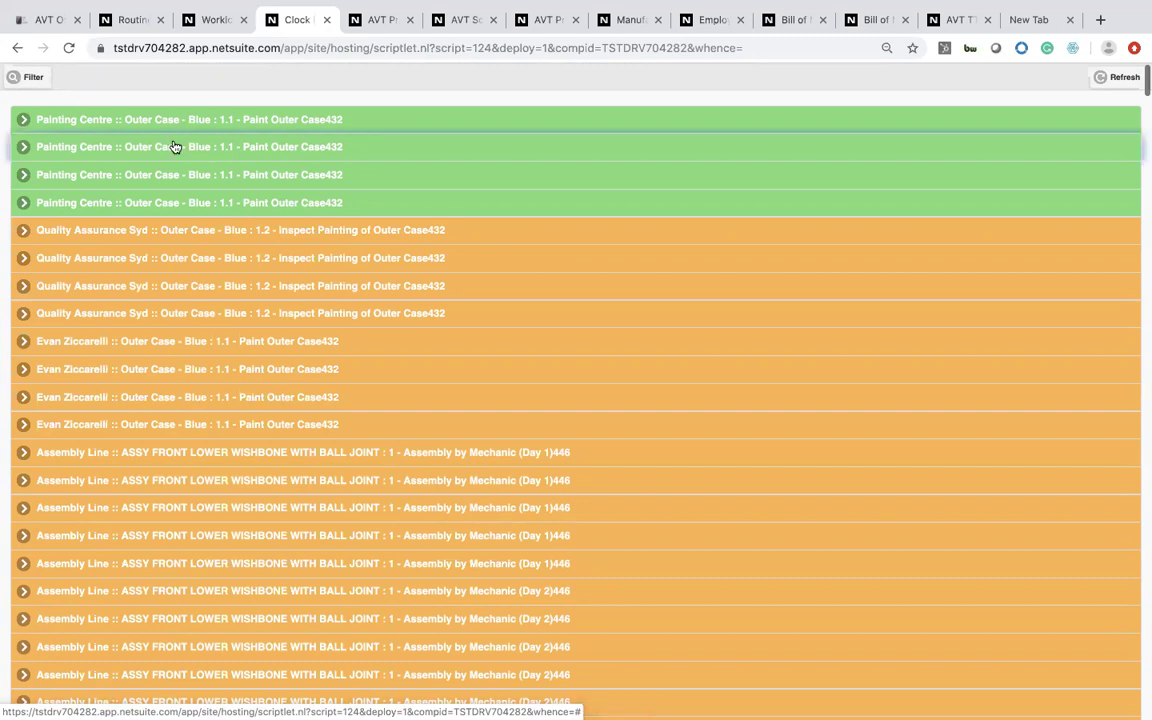
- Examine the details and notes of the running Painting Centre tasks for Outer Case - Blue, and show the task filter options
{"action": "left_click", "coordinate": [174, 146]}
{"action": "left_click", "coordinate": [180, 122]}
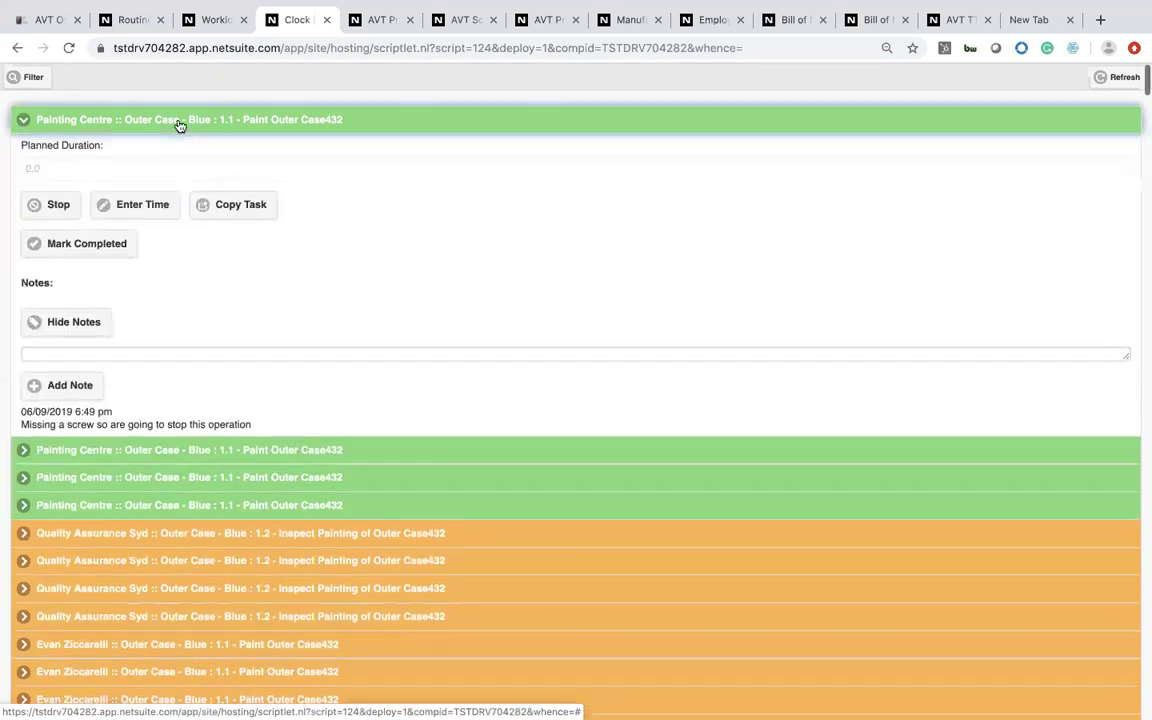
{"action": "left_click", "coordinate": [180, 130]}
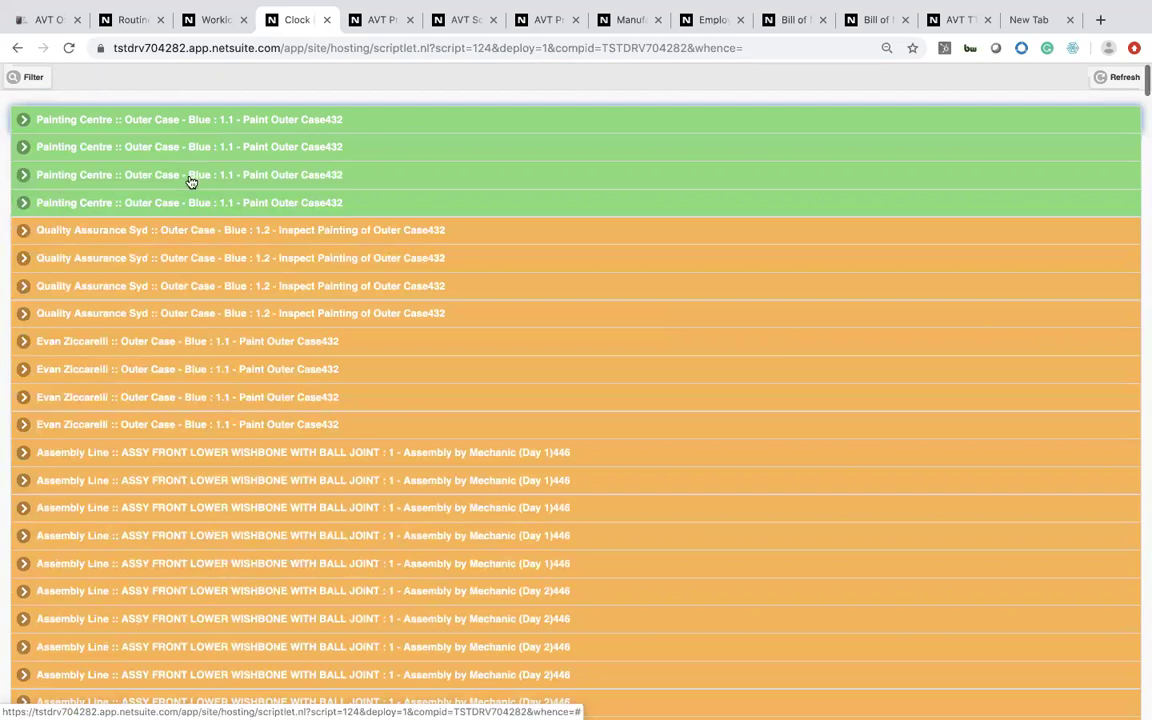
{"action": "left_click", "coordinate": [190, 178]}
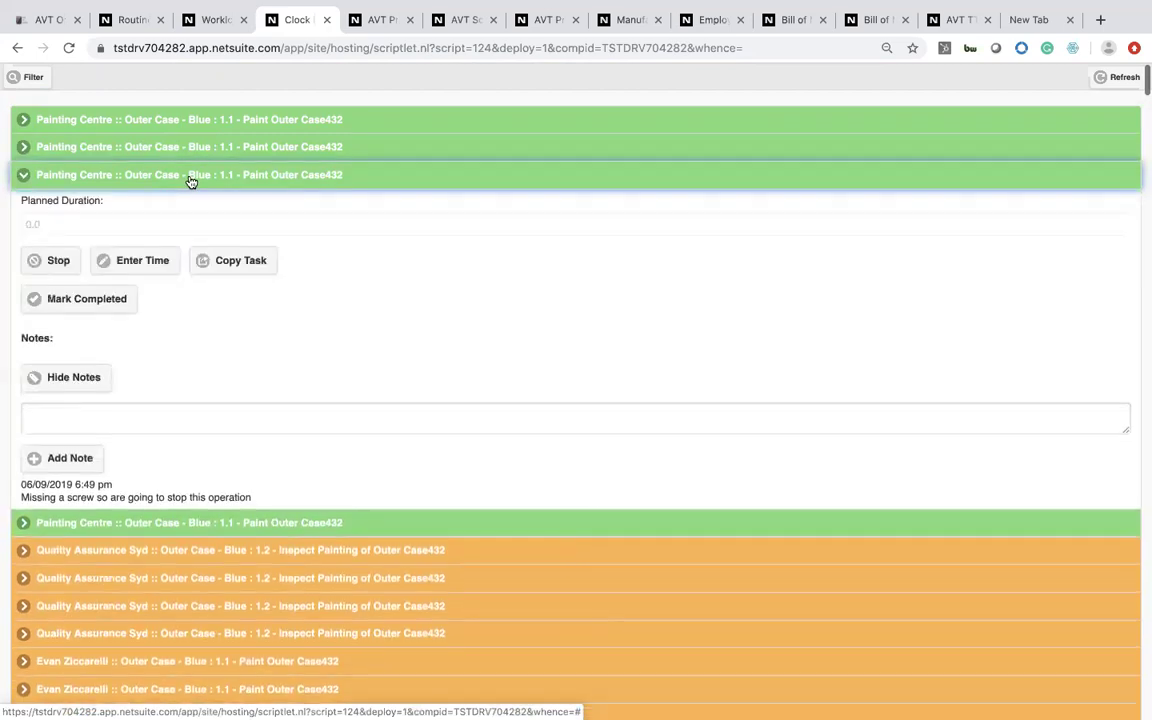
{"action": "left_click", "coordinate": [174, 147]}
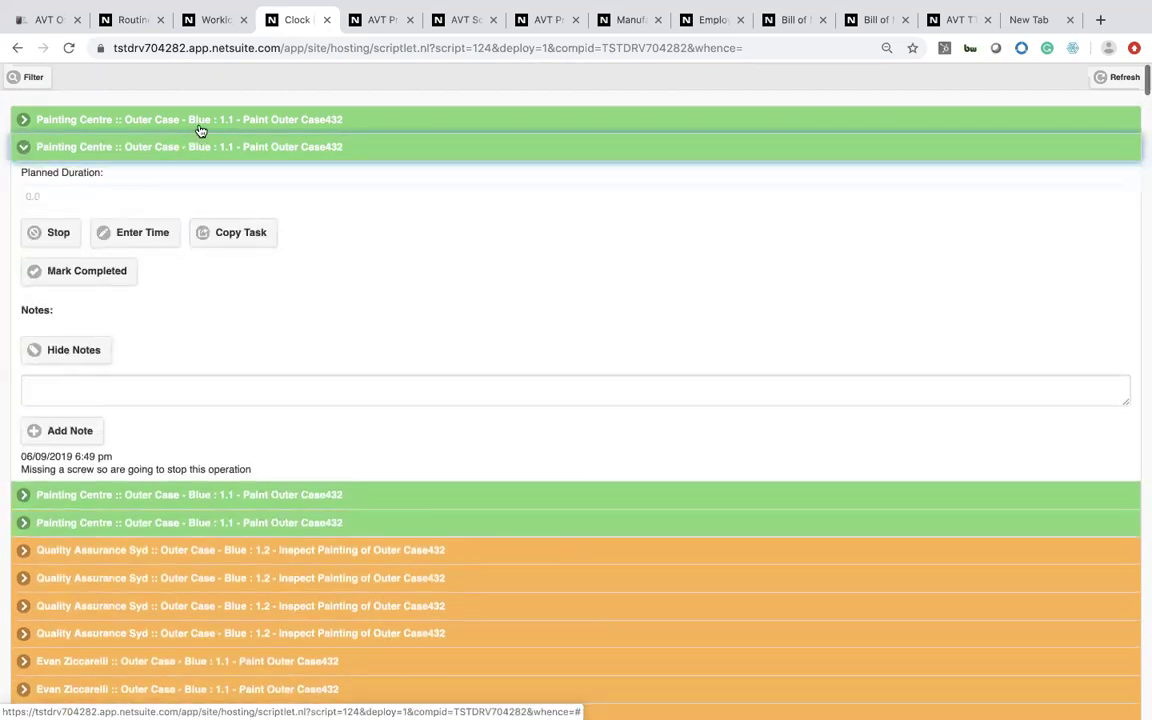
{"action": "left_click", "coordinate": [38, 77]}
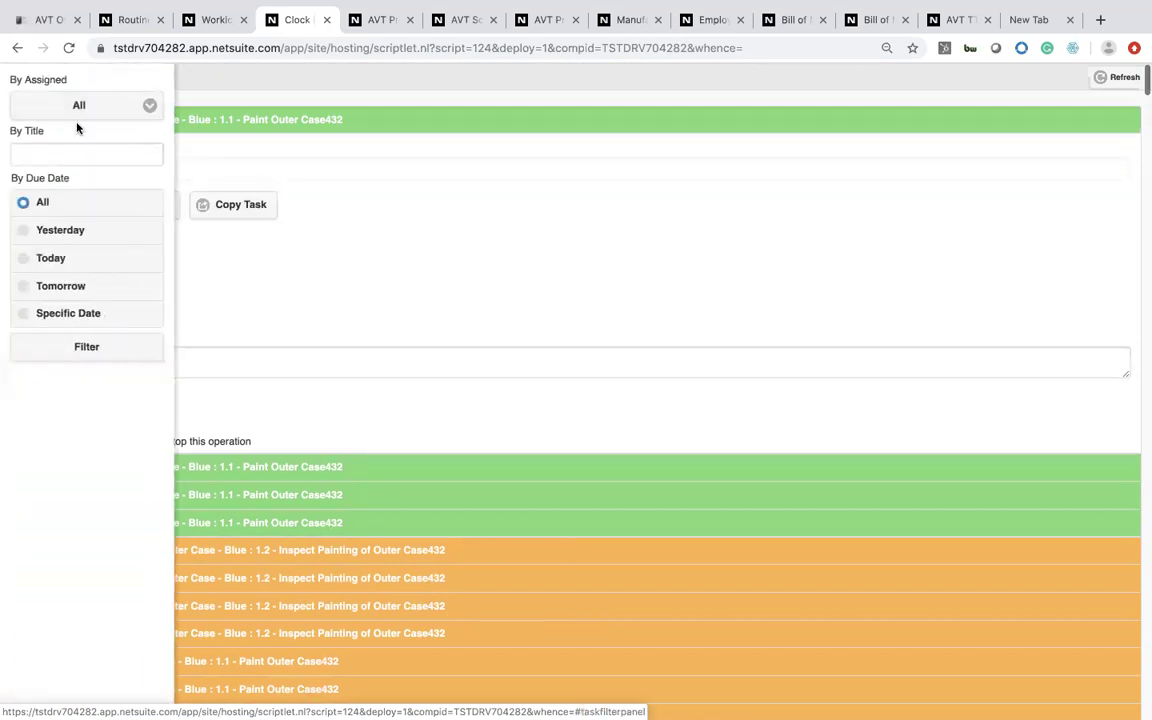
- Open the recently used LMP1D-FS-0280 assembly record and view its assembly cost report
{"action": "left_click", "coordinate": [141, 32]}
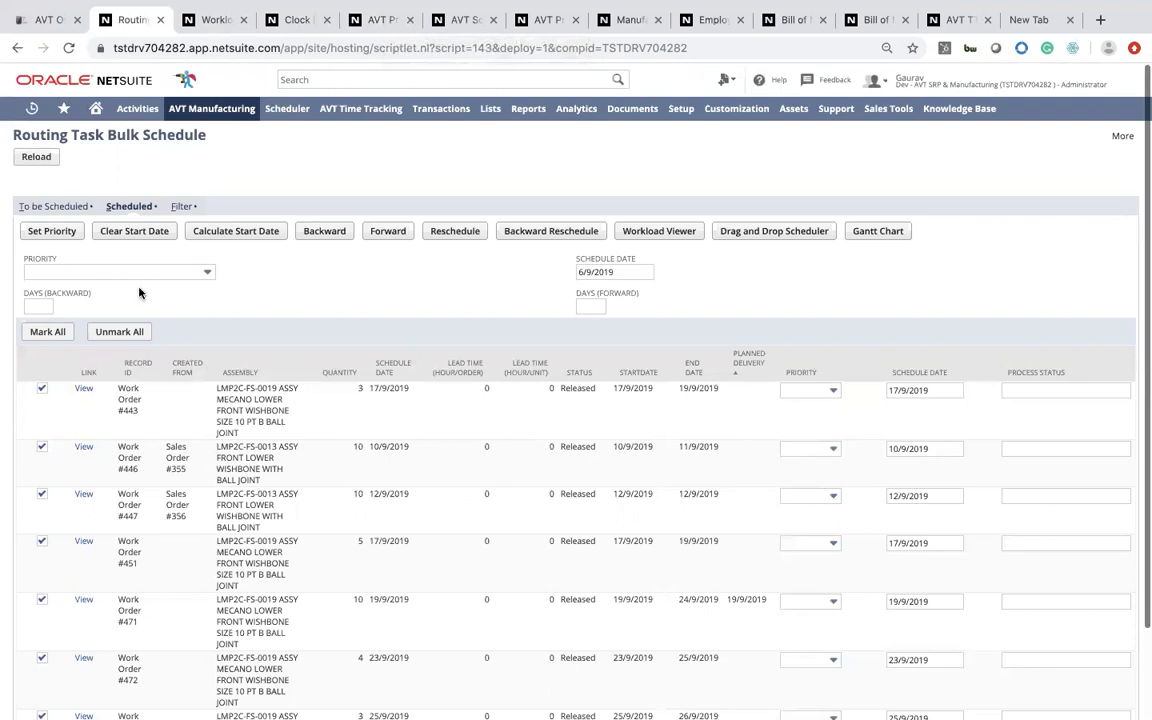
{"action": "mouse_move", "coordinate": [33, 118]}
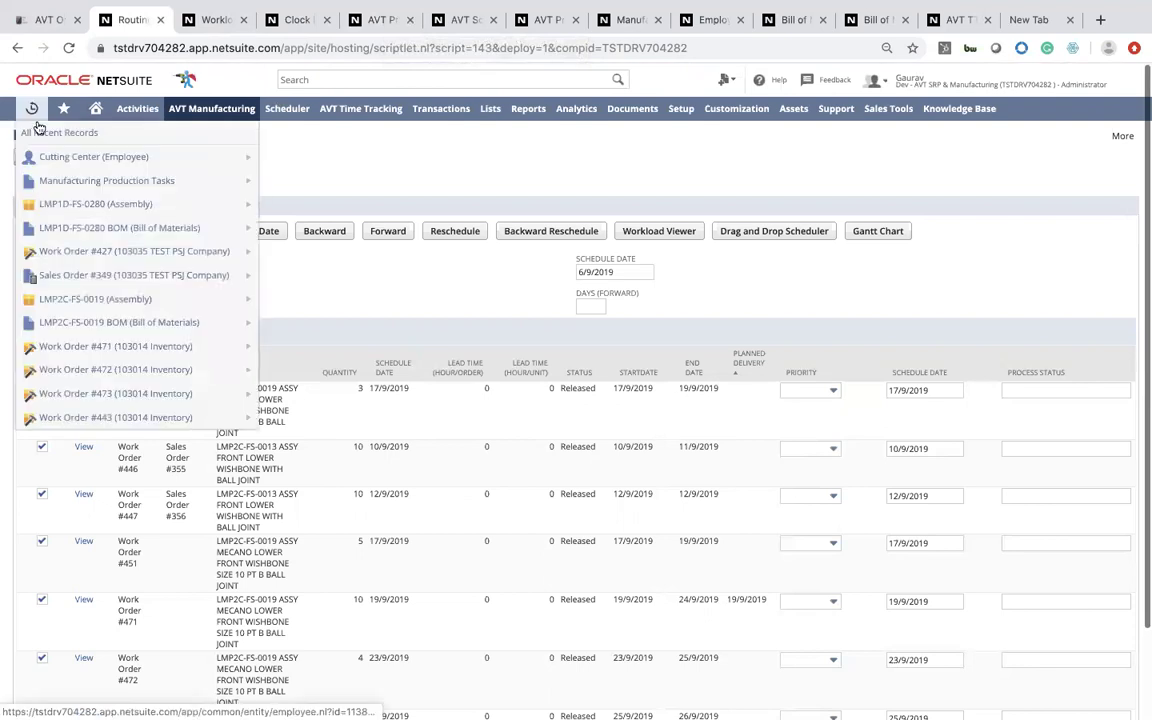
{"action": "middle_click", "coordinate": [92, 182]}
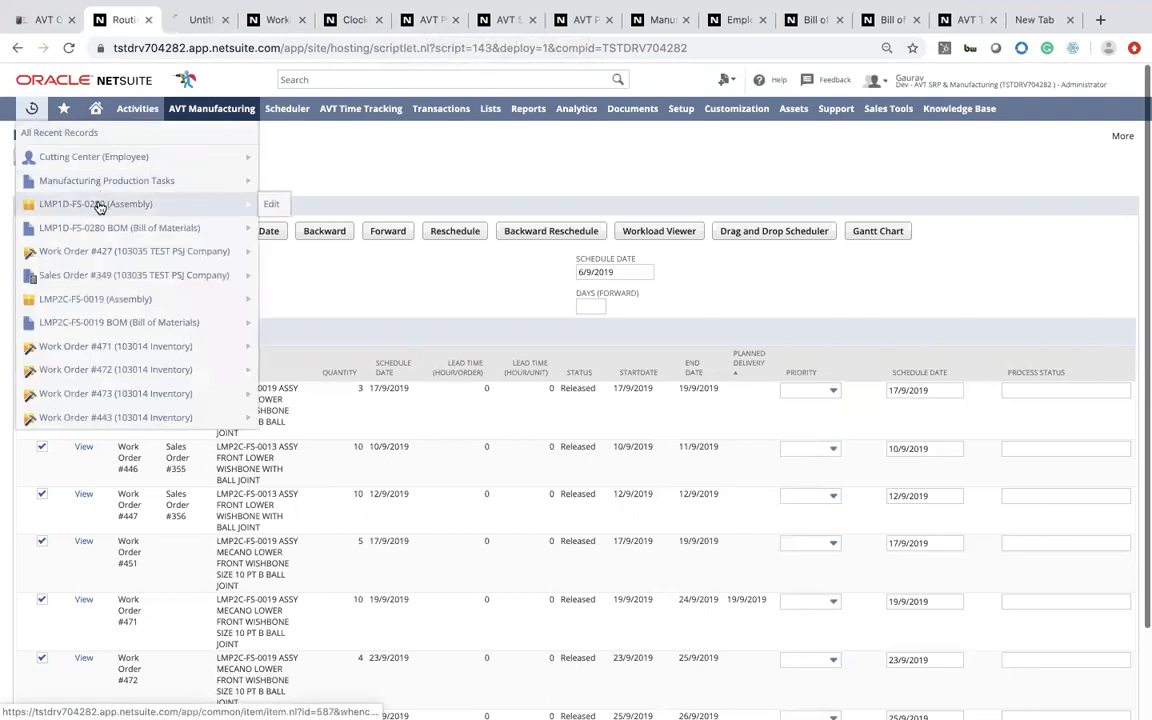
{"action": "left_click", "coordinate": [203, 21]}
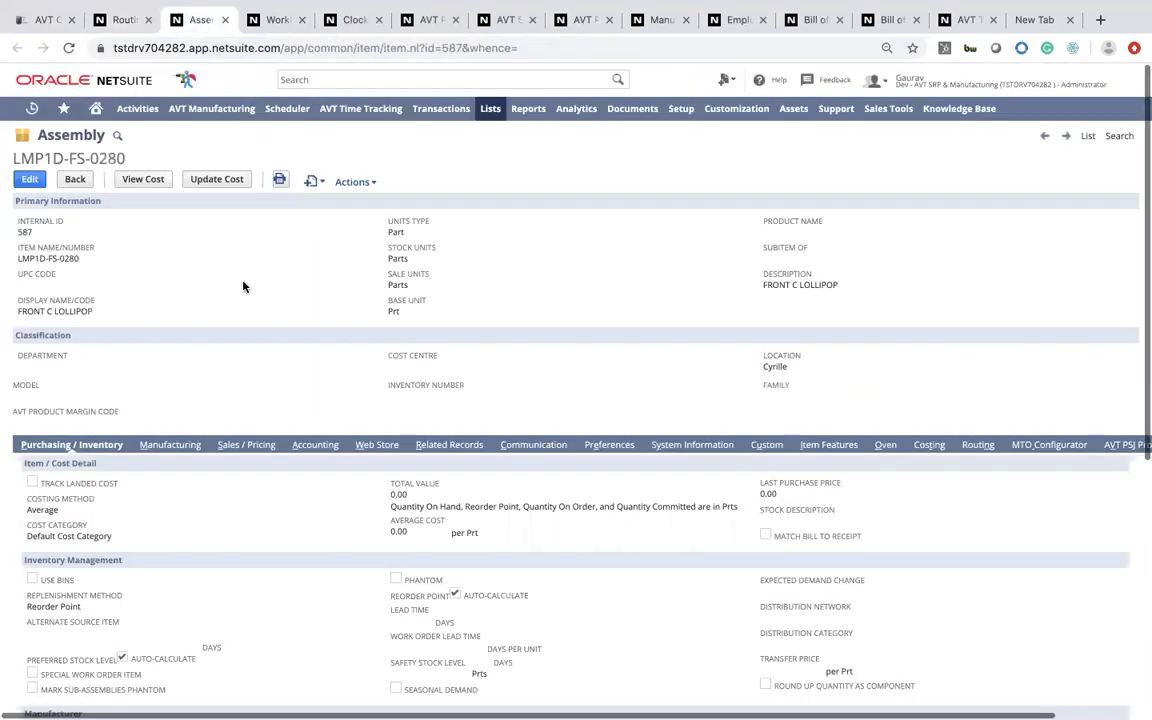
{"action": "left_click", "coordinate": [135, 183]}
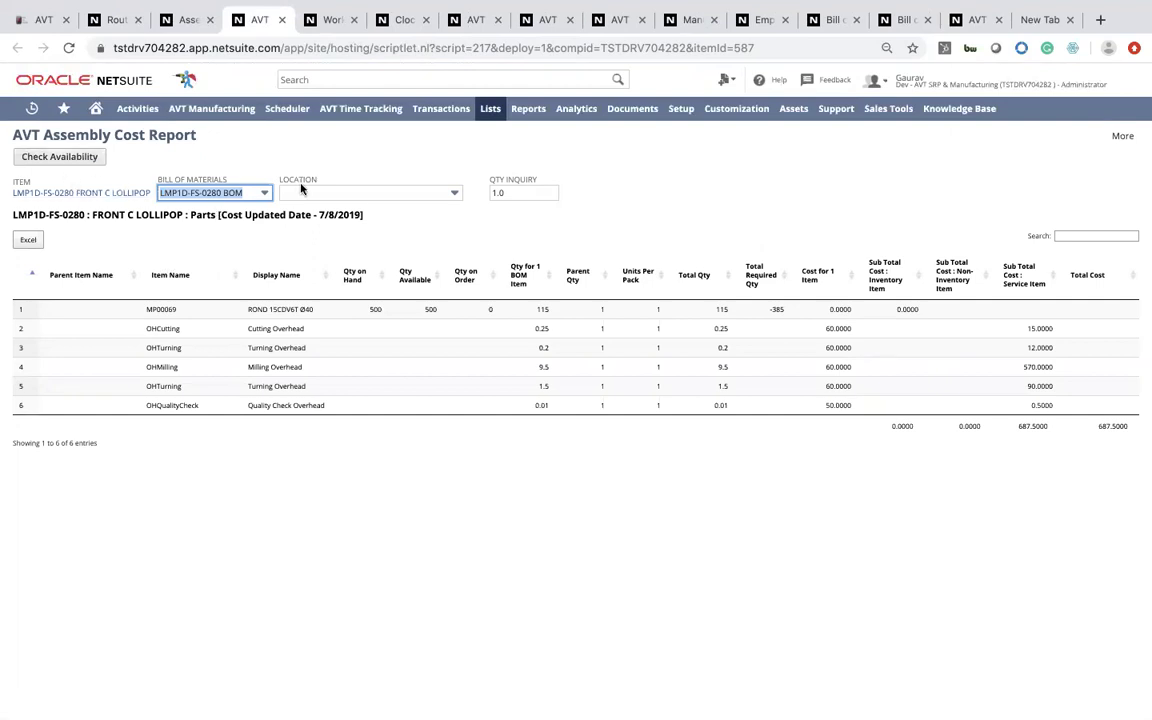
- Check the assembly's availability and cost for an inquiry quantity of 10, and look through the location choices
{"action": "left_click", "coordinate": [518, 190]}
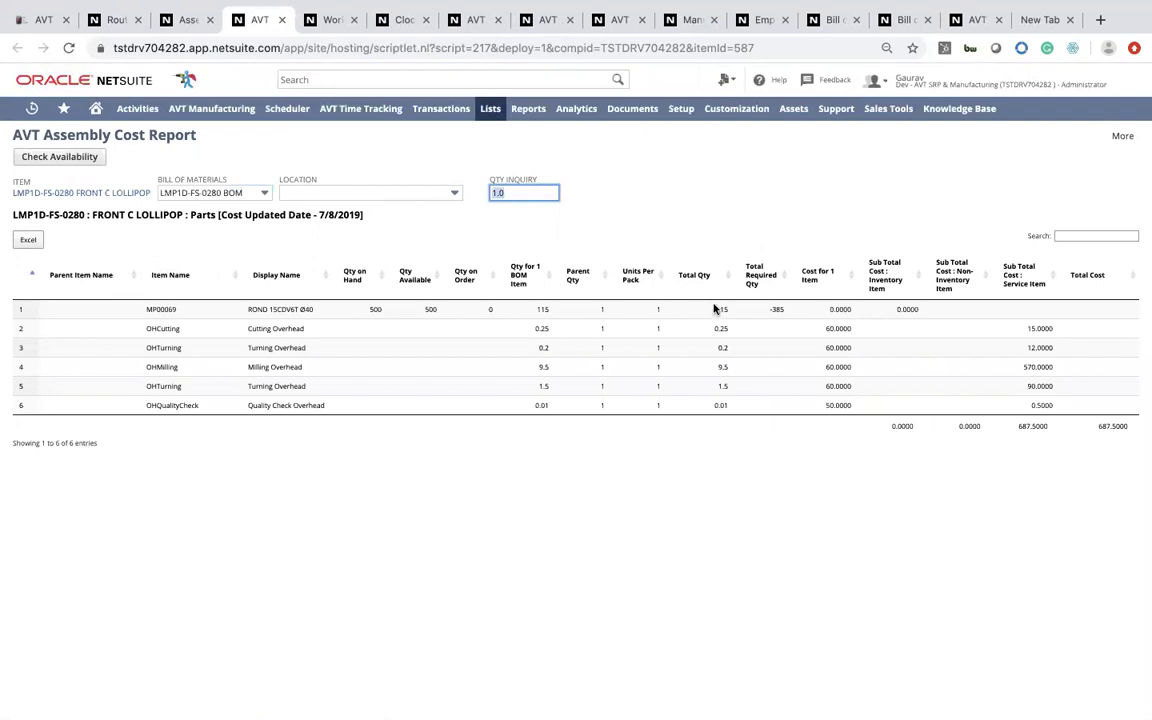
{"action": "left_click", "coordinate": [978, 440]}
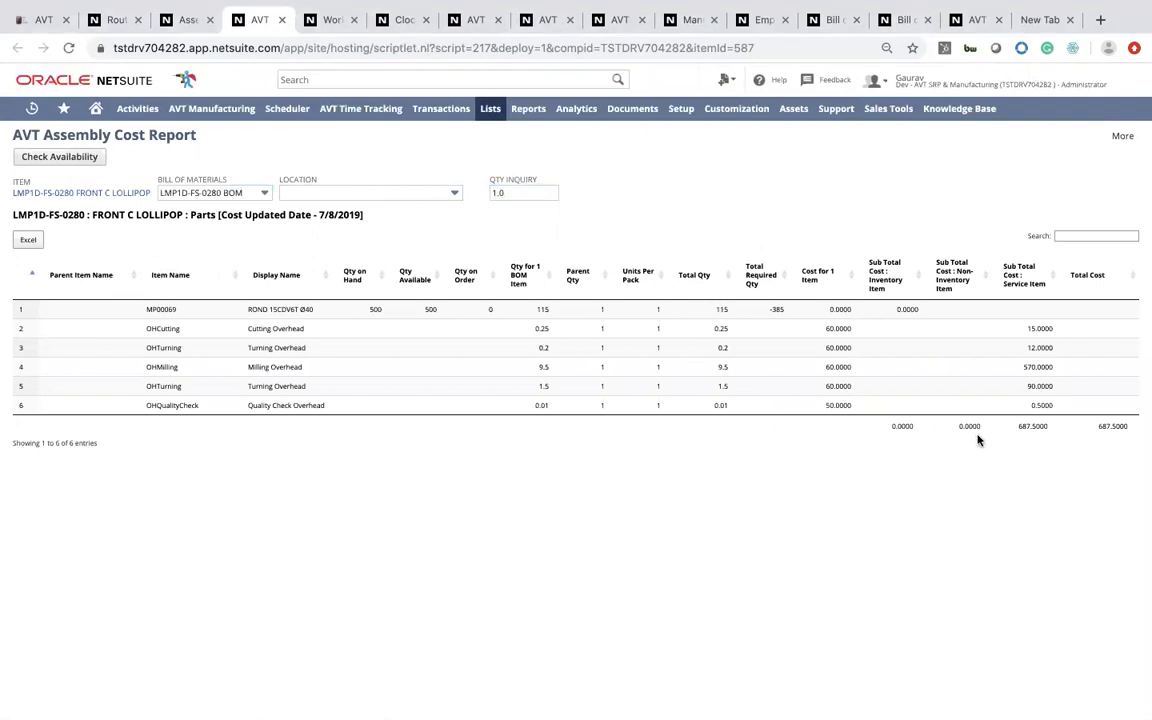
{"action": "left_click", "coordinate": [535, 193]}
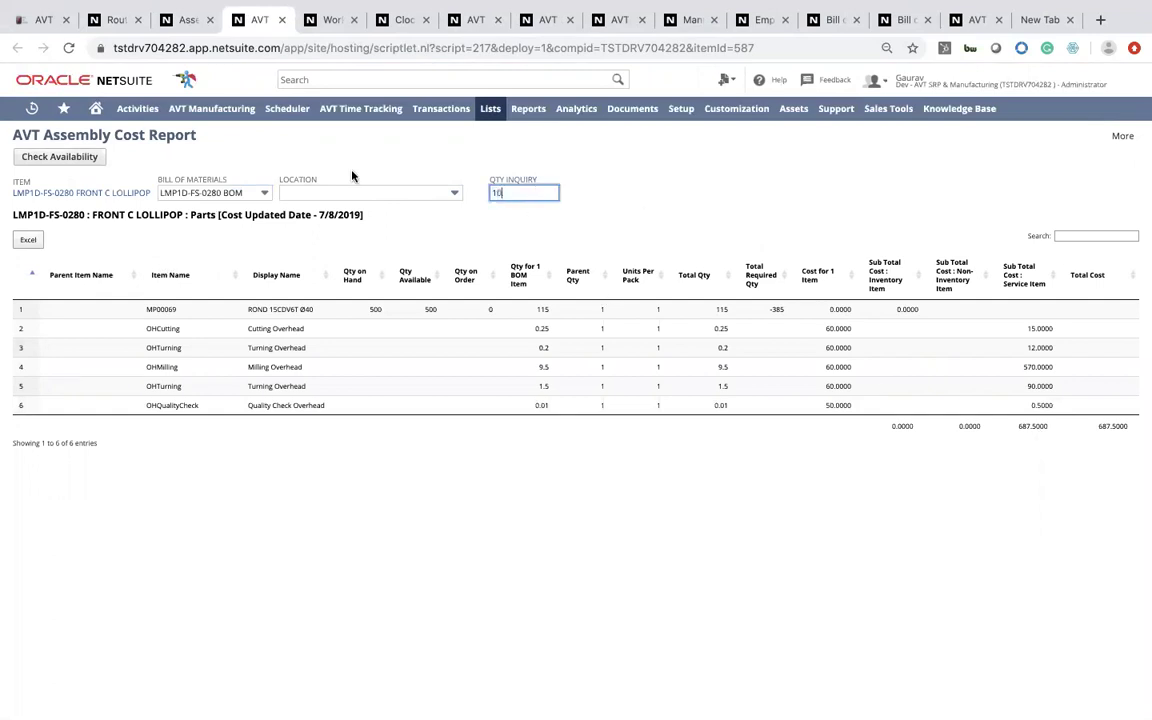
{"action": "left_click", "coordinate": [88, 158]}
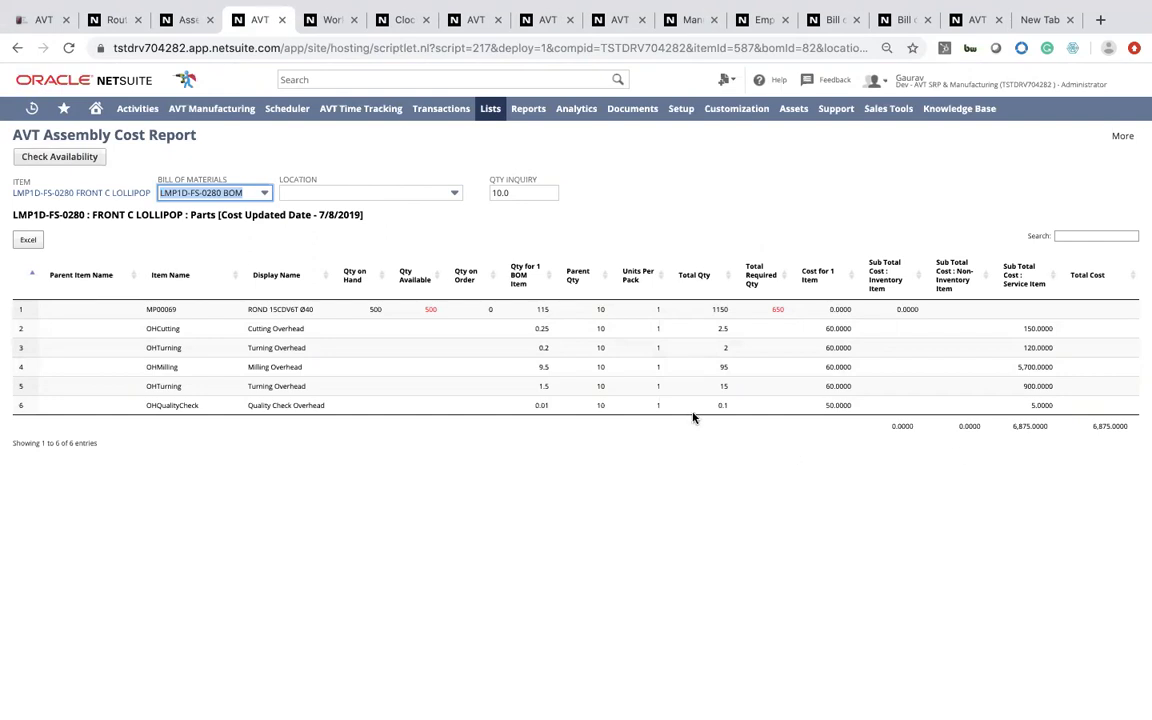
{"action": "left_click", "coordinate": [413, 191]}
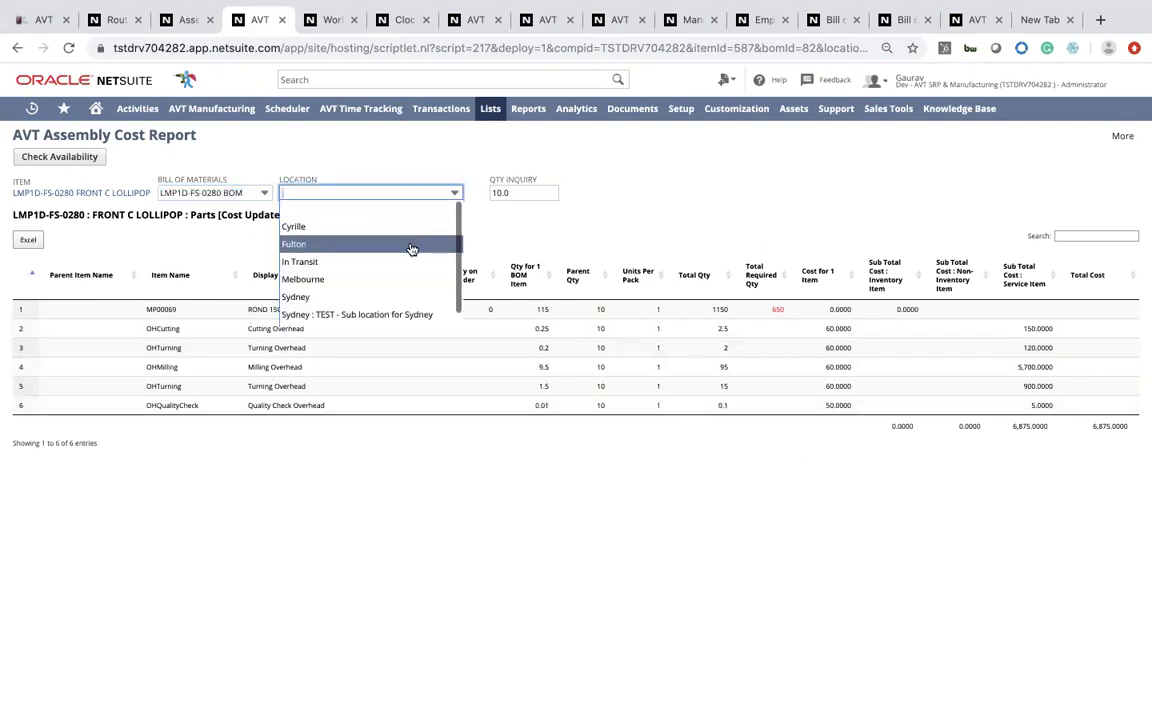
{"action": "left_click", "coordinate": [221, 238]}
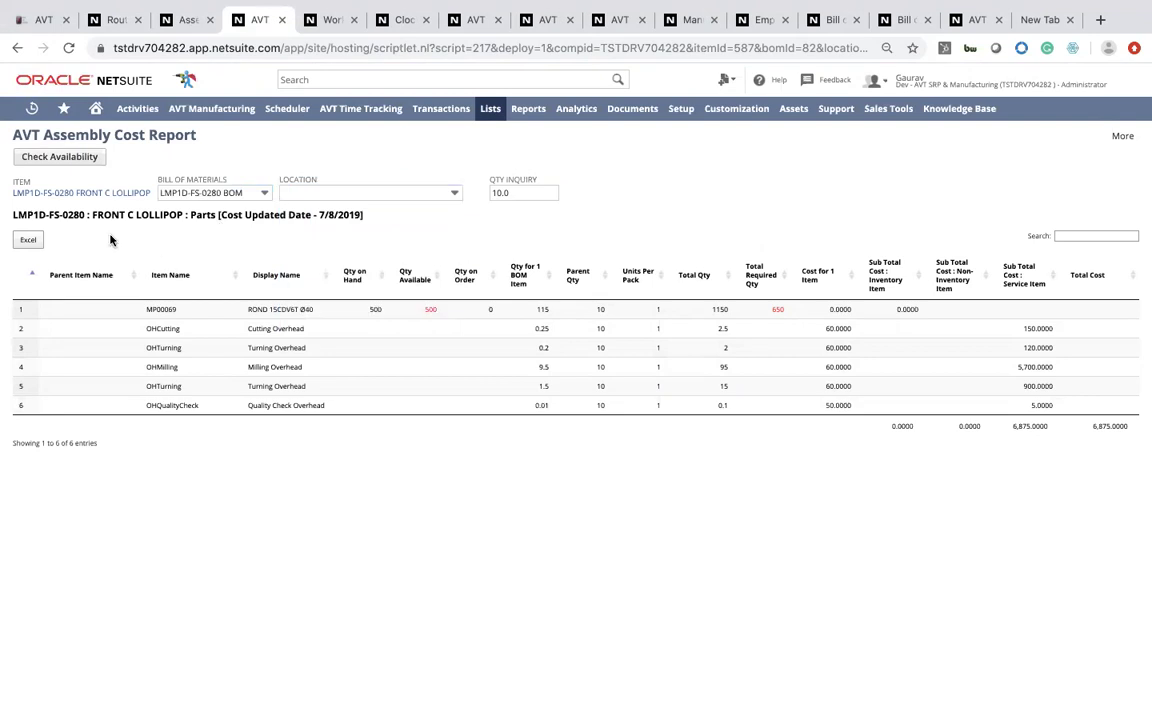
- Export the assembly cost report to Excel and look over the downloaded workbook
{"action": "left_click", "coordinate": [35, 241]}
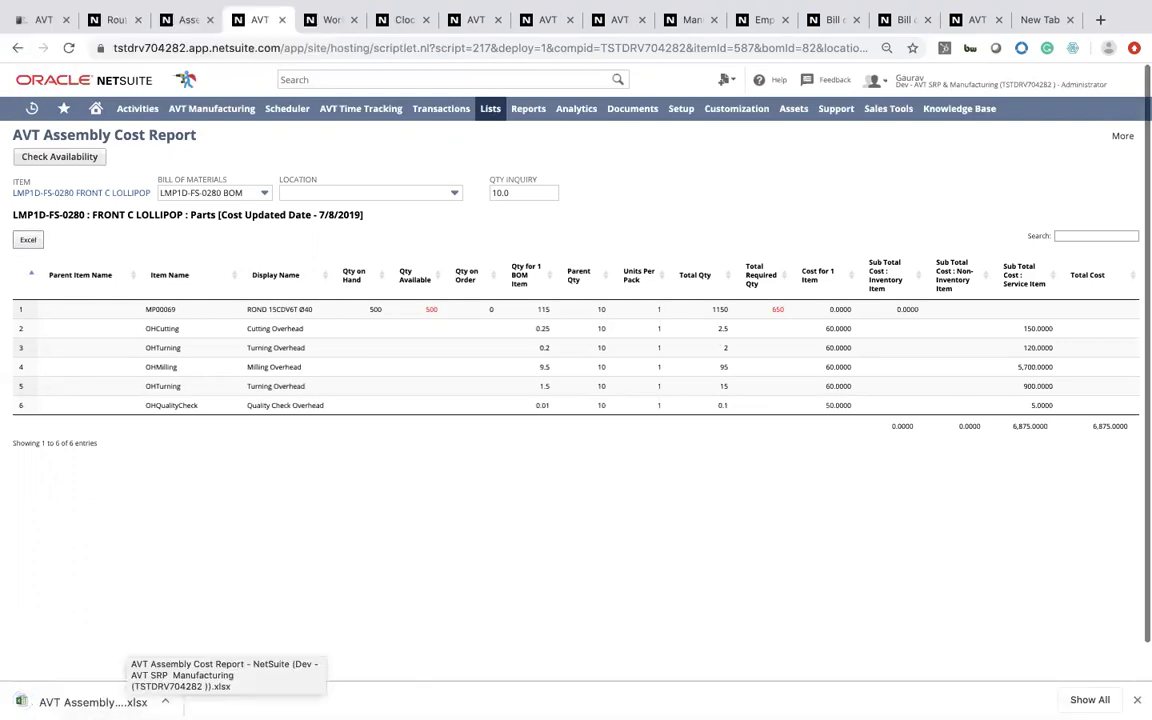
{"action": "left_click", "coordinate": [92, 702]}
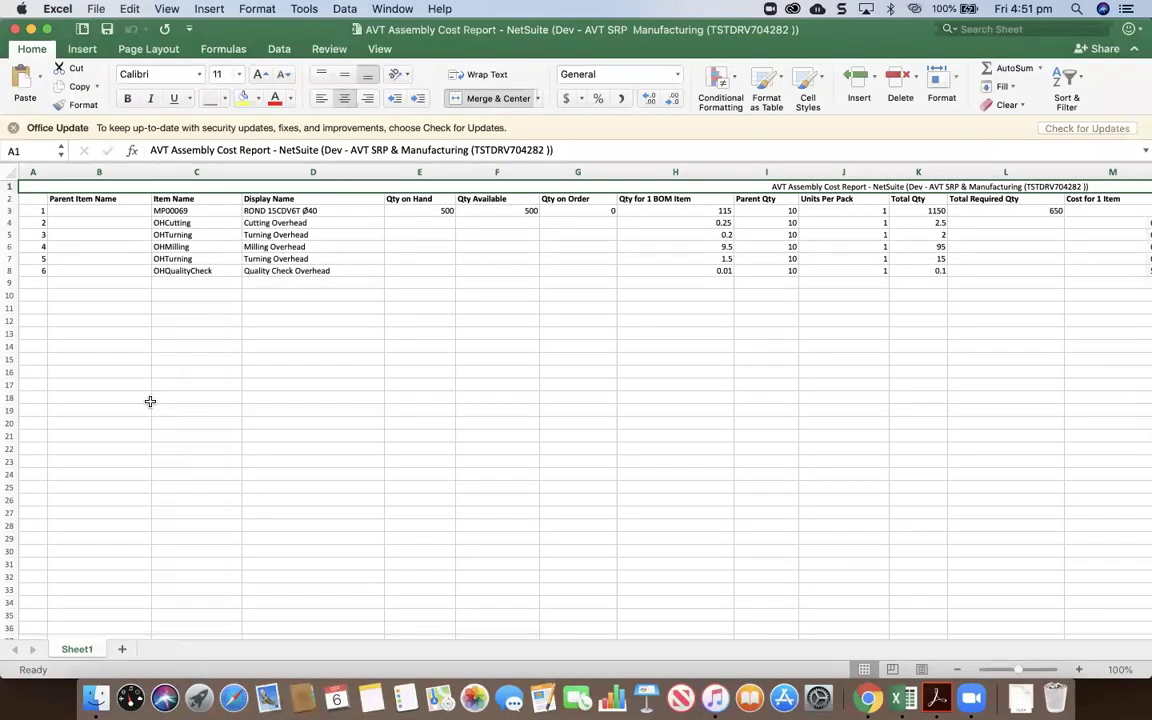
{"action": "key", "text": "ctrl+Right"}
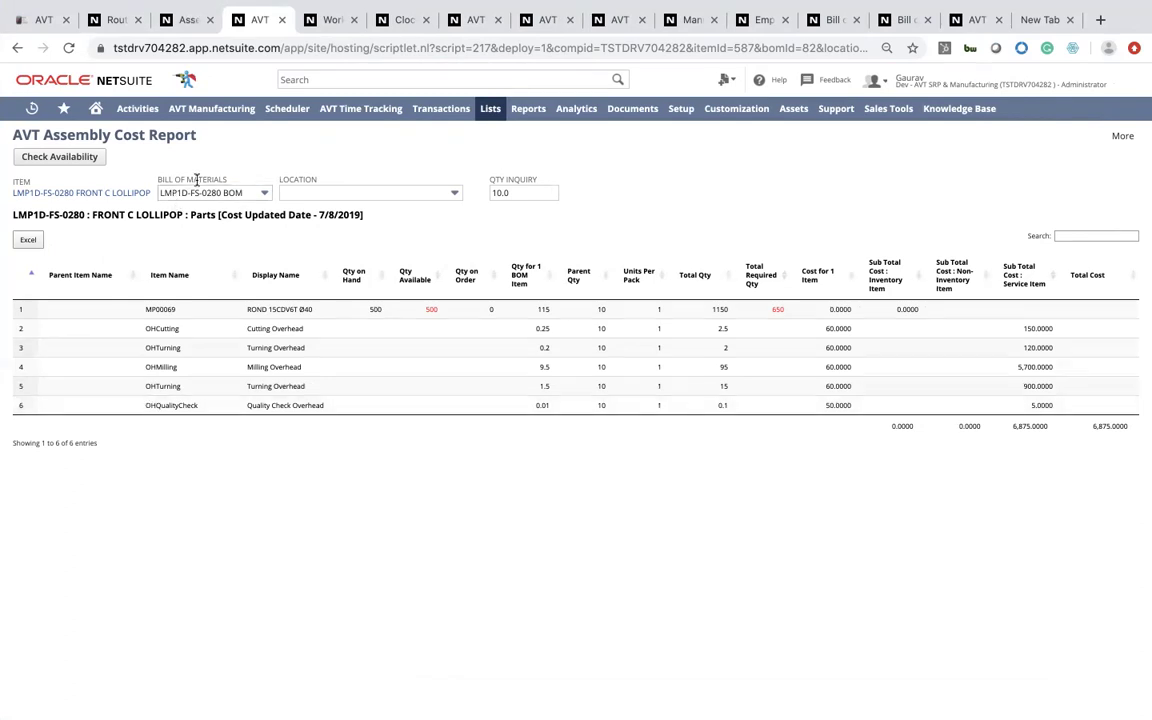
- Revisit the time clock and Workload Viewer pages, and open the recently used Work Order #427
{"action": "left_click", "coordinate": [338, 27]}
{"action": "left_click", "coordinate": [395, 29]}
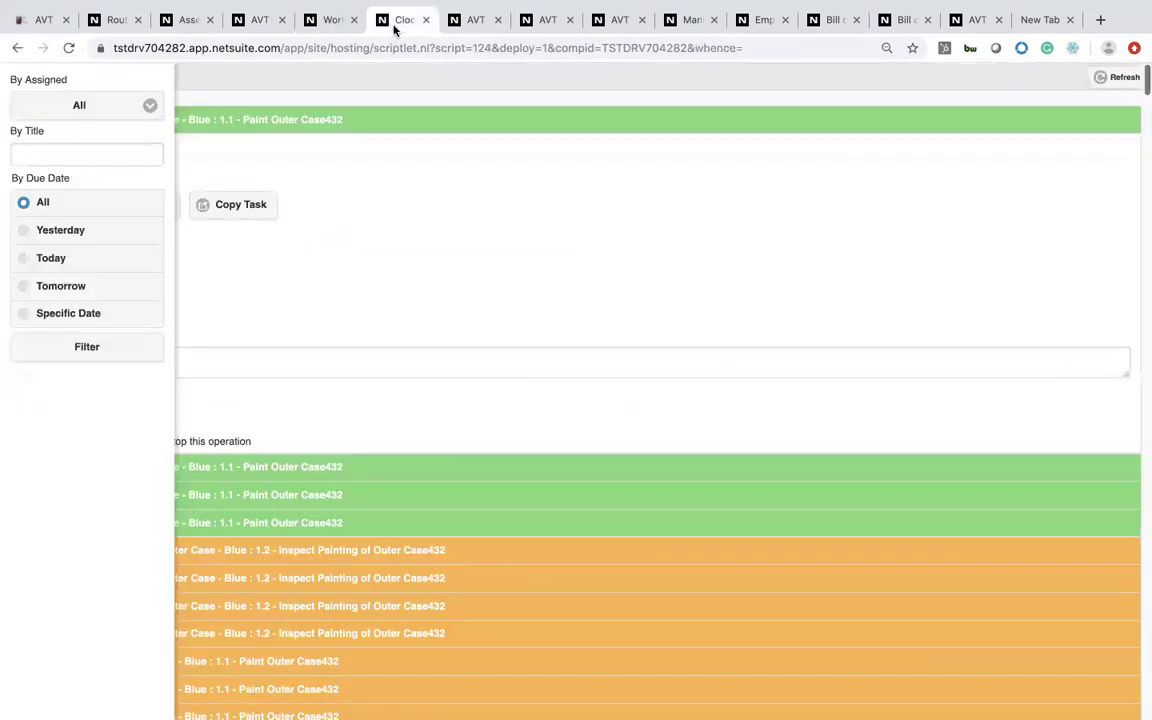
{"action": "left_click", "coordinate": [340, 20]}
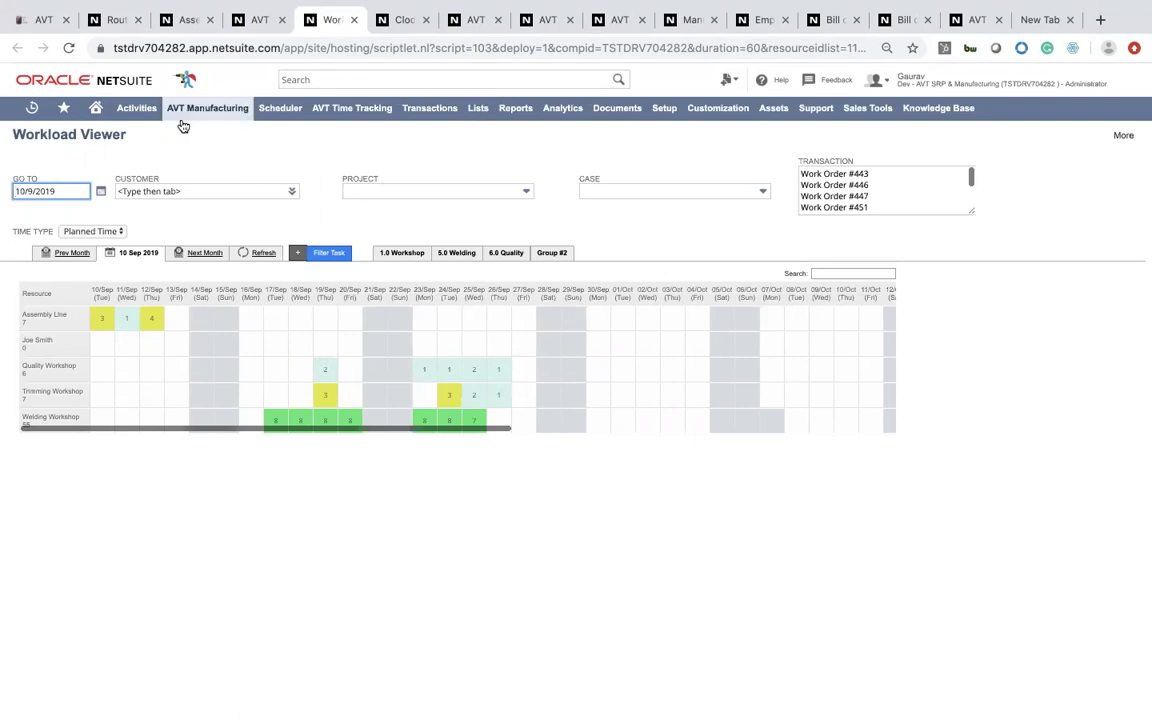
{"action": "mouse_move", "coordinate": [183, 125]}
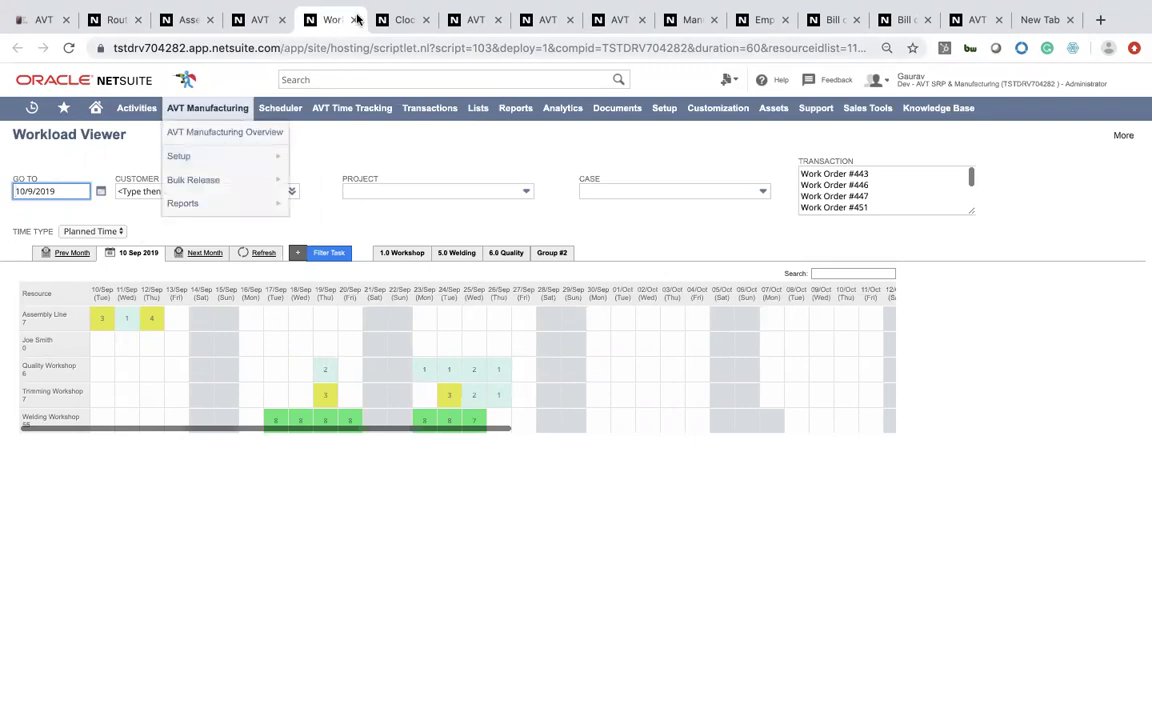
{"action": "left_click", "coordinate": [273, 420]}
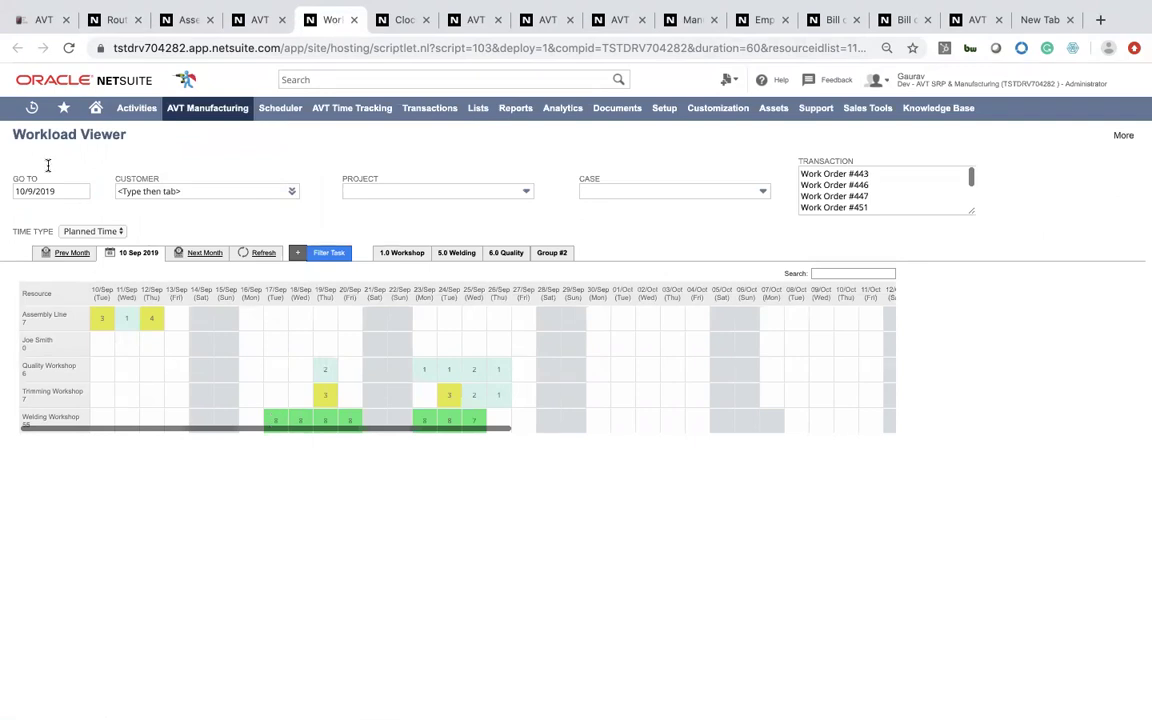
{"action": "mouse_move", "coordinate": [29, 104]}
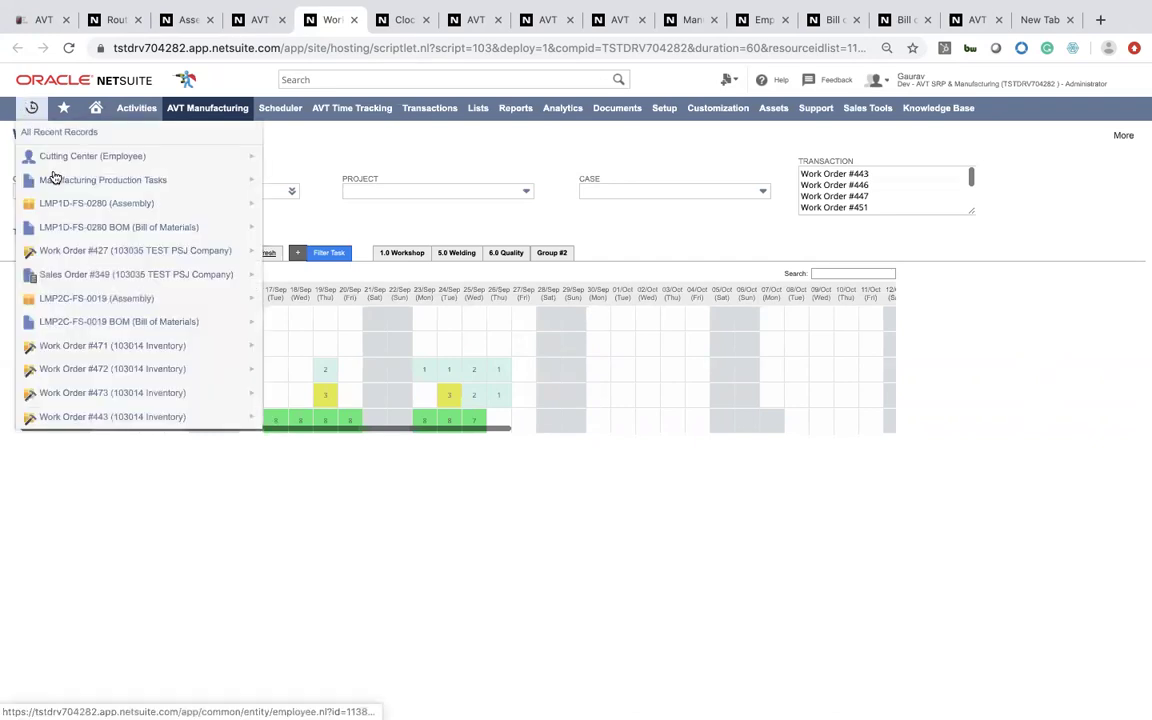
{"action": "left_click", "coordinate": [88, 256]}
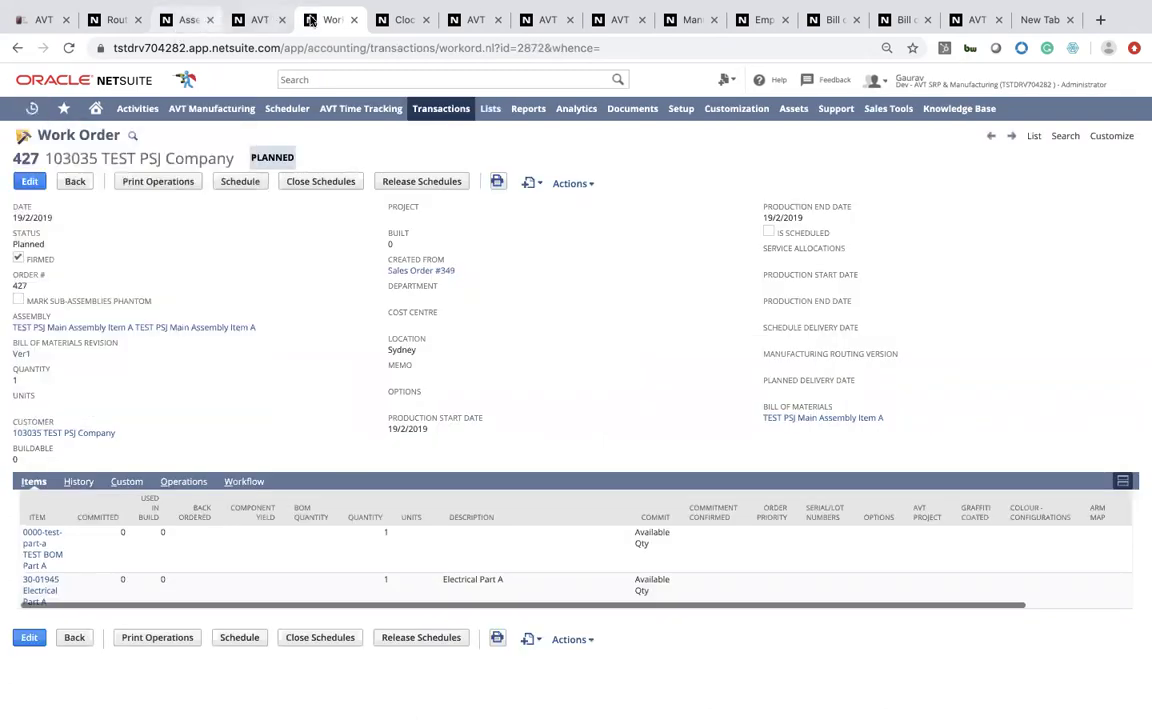
- Open the bulk work order scheduling page from the assembly record and look through the scheduled work orders
{"action": "left_click", "coordinate": [247, 21]}
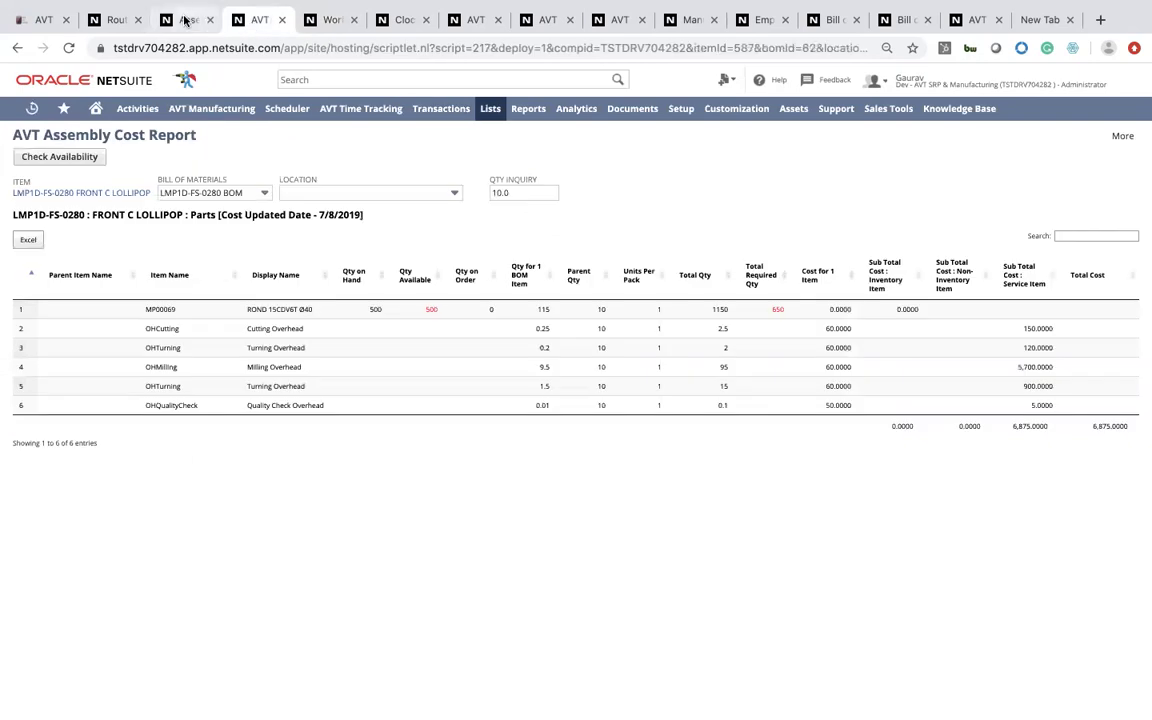
{"action": "left_click", "coordinate": [185, 20]}
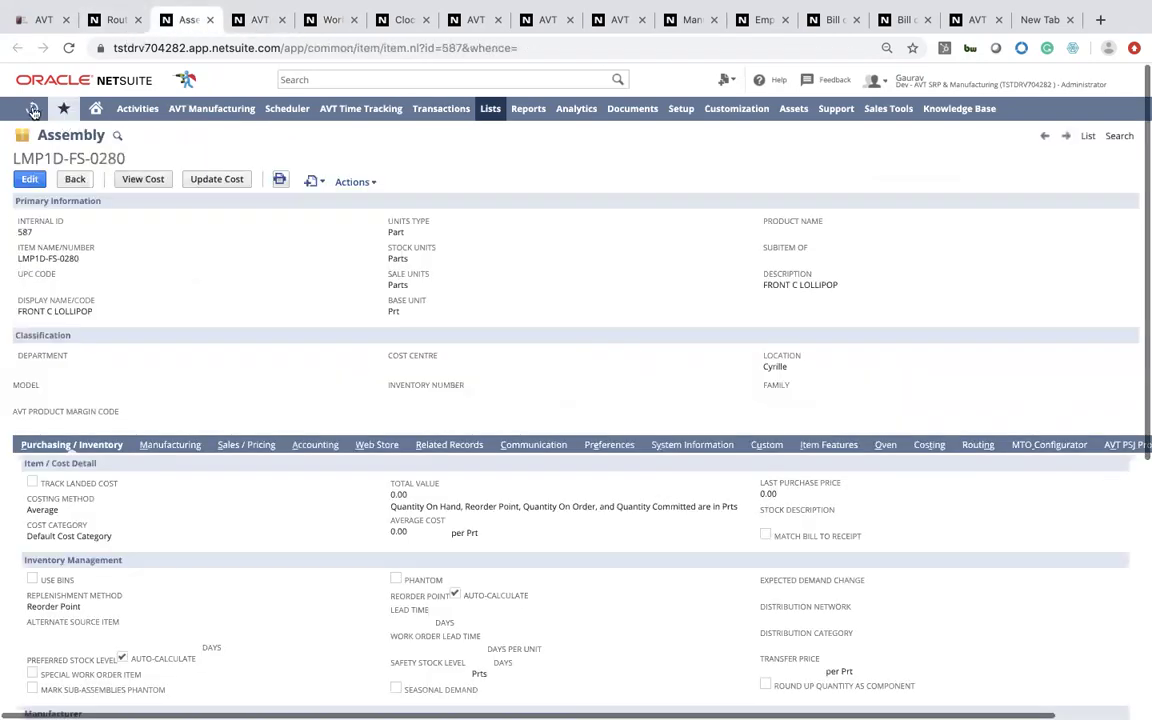
{"action": "mouse_move", "coordinate": [32, 108]}
{"action": "mouse_move", "coordinate": [287, 108]}
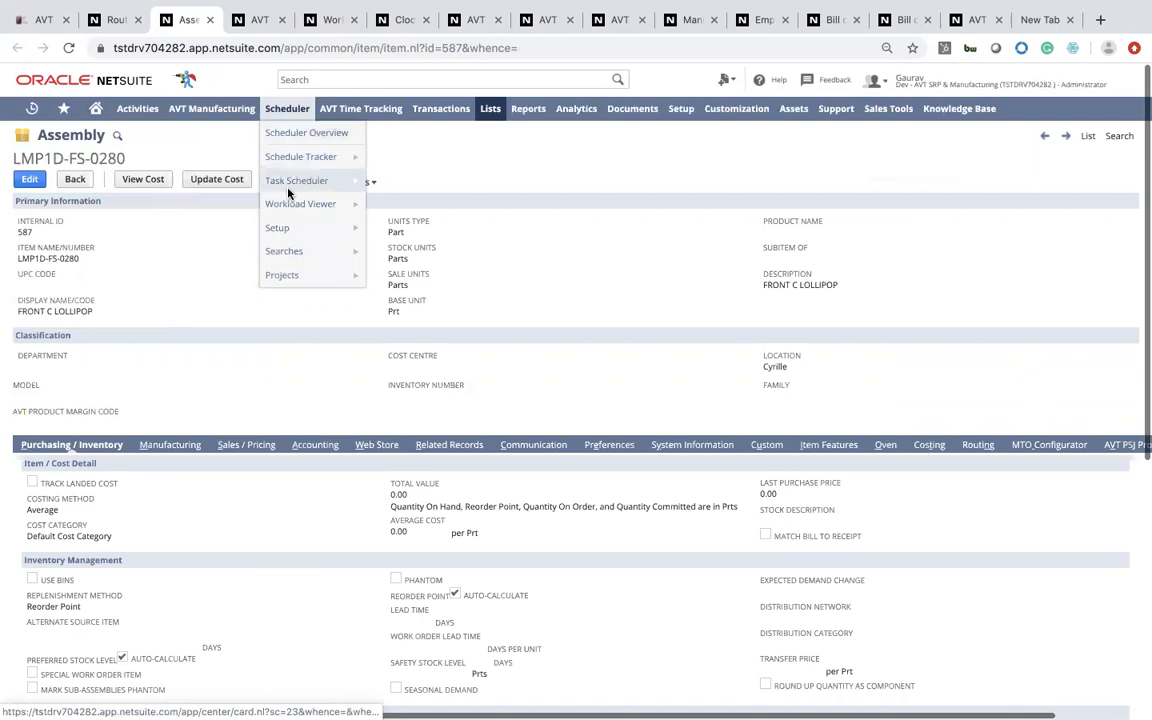
{"action": "mouse_move", "coordinate": [295, 203]}
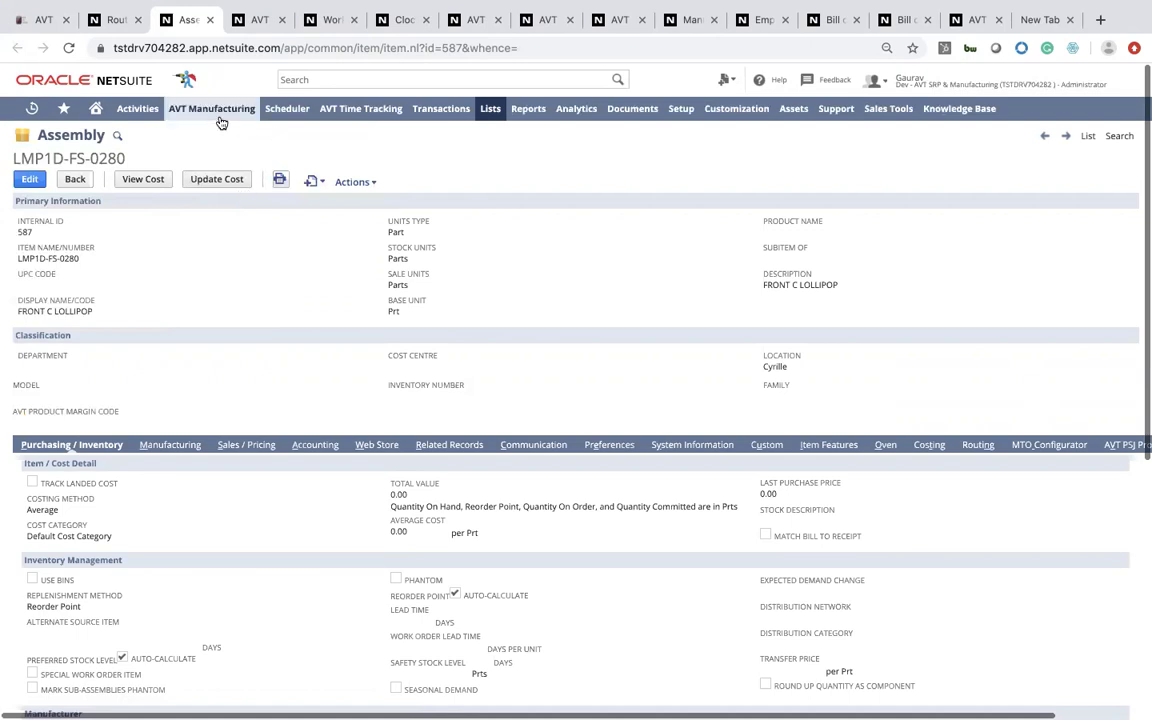
{"action": "mouse_move", "coordinate": [222, 123]}
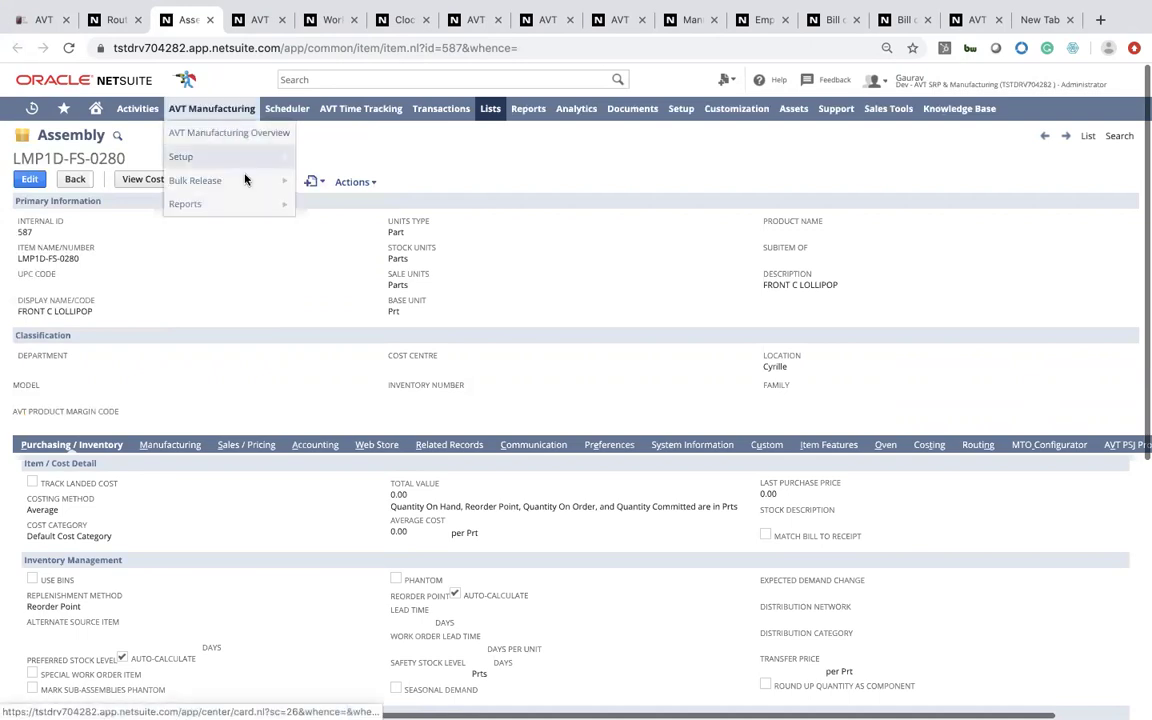
{"action": "mouse_move", "coordinate": [247, 180]}
{"action": "left_click", "coordinate": [327, 182]}
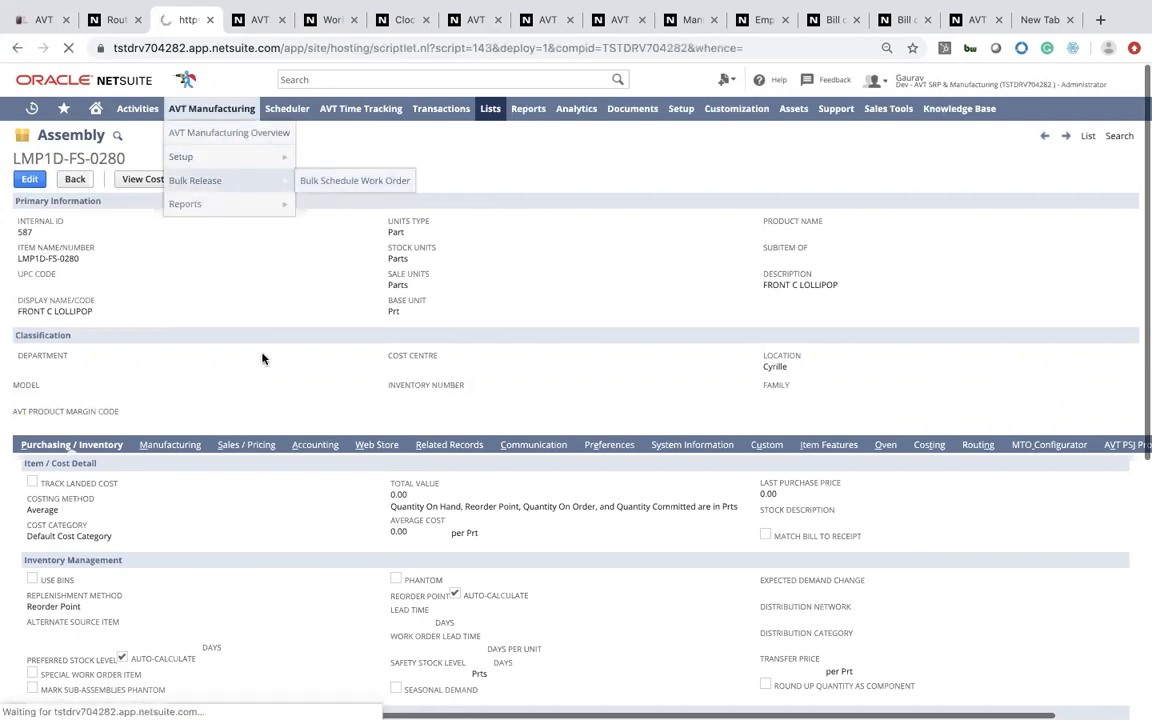
{"action": "left_click", "coordinate": [134, 207]}
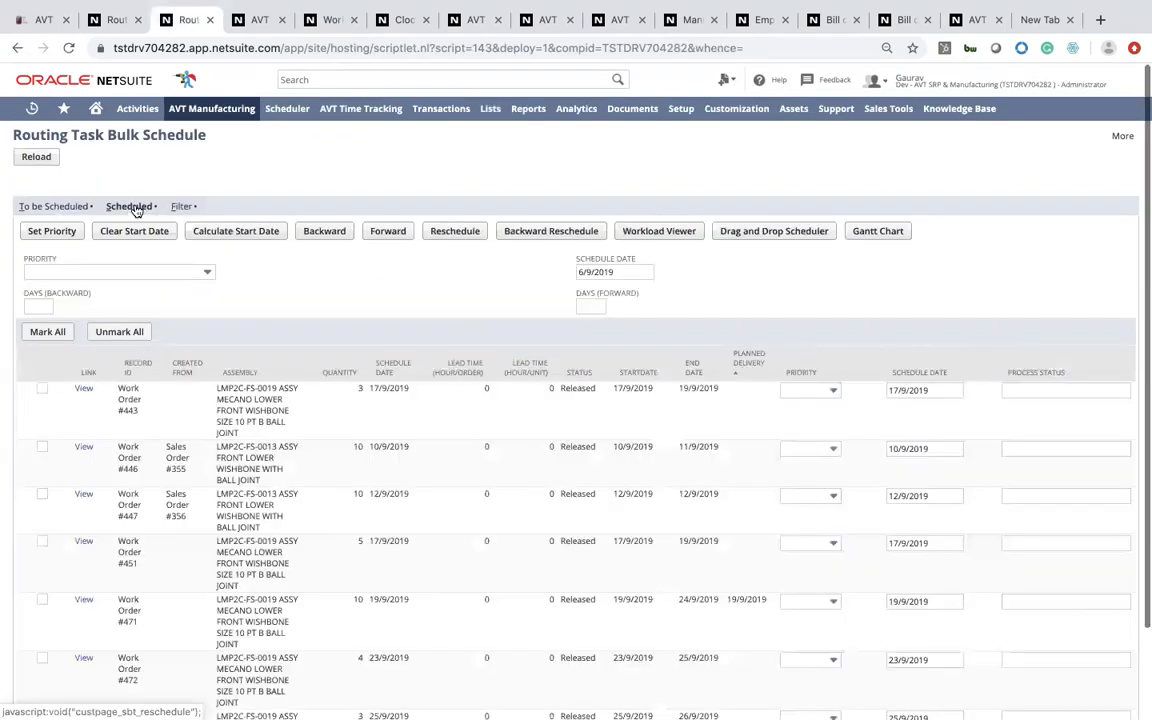
{"action": "scroll", "coordinate": [605, 420], "scroll_direction": "down", "scroll_amount": 1}
{"action": "scroll", "coordinate": [603, 431], "scroll_direction": "down", "scroll_amount": 2}
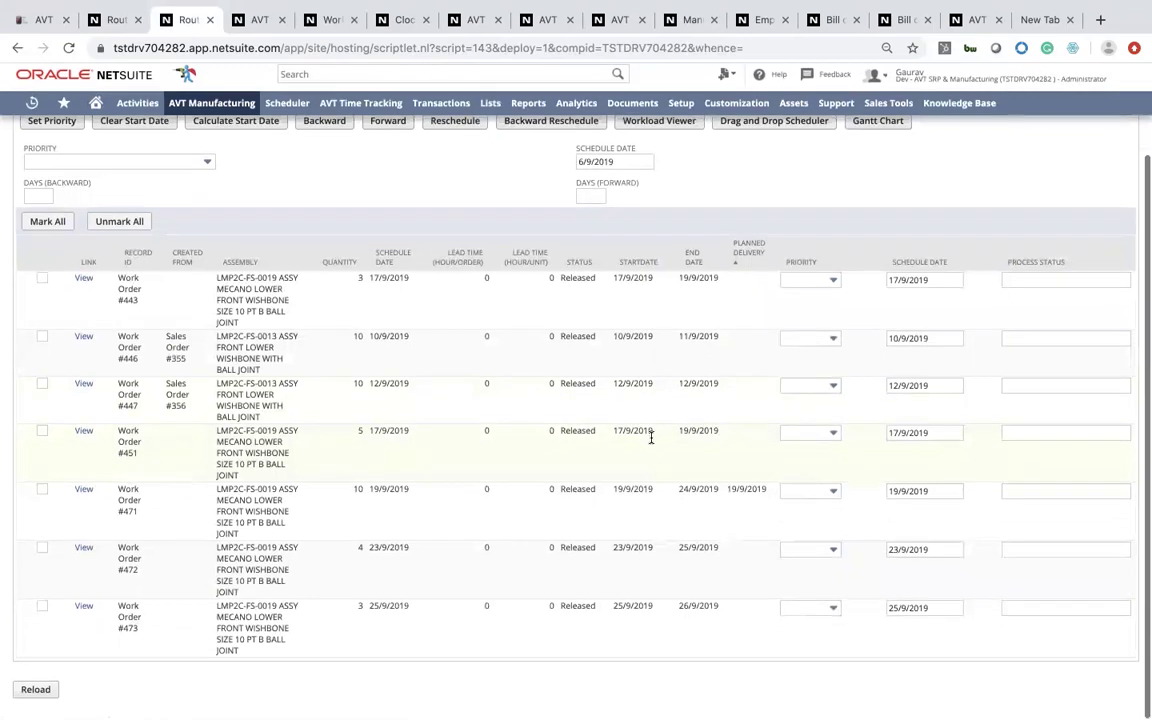
- Check Work Order #471's planned delivery and schedule dates, then open the work order and review its items and scheduled operations
{"action": "double_click", "coordinate": [746, 494]}
{"action": "left_click", "coordinate": [918, 496]}
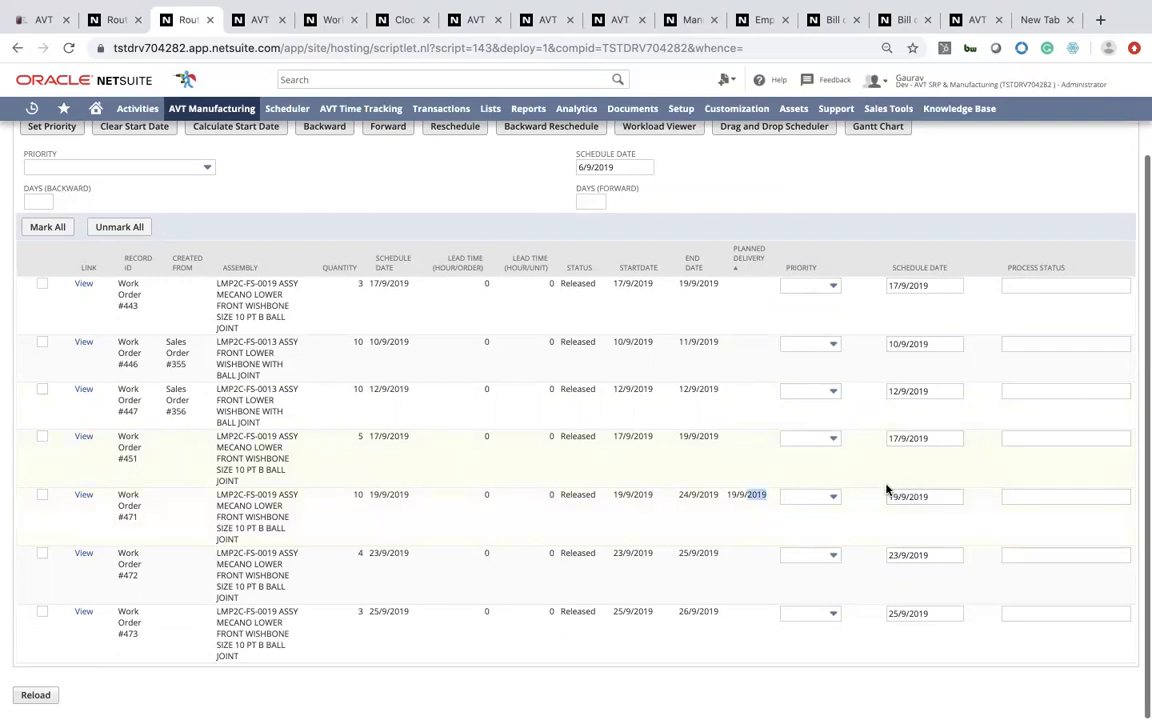
{"action": "left_click", "coordinate": [86, 499]}
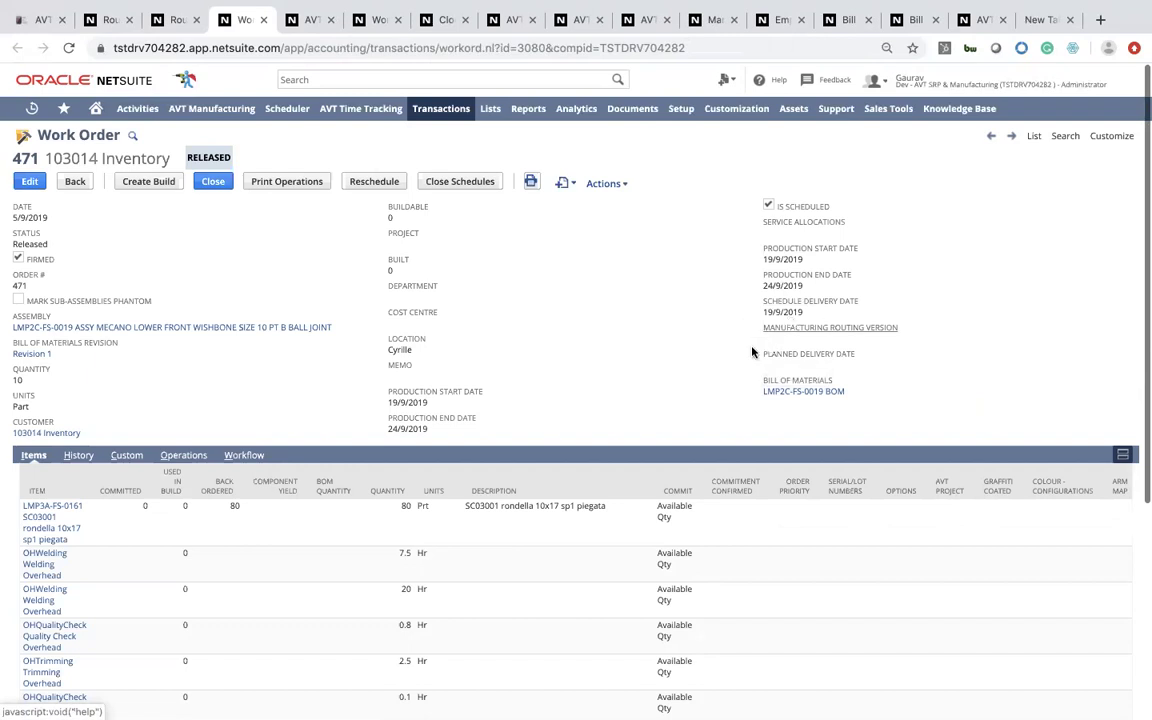
{"action": "scroll", "coordinate": [646, 413], "scroll_direction": "down", "scroll_amount": 1}
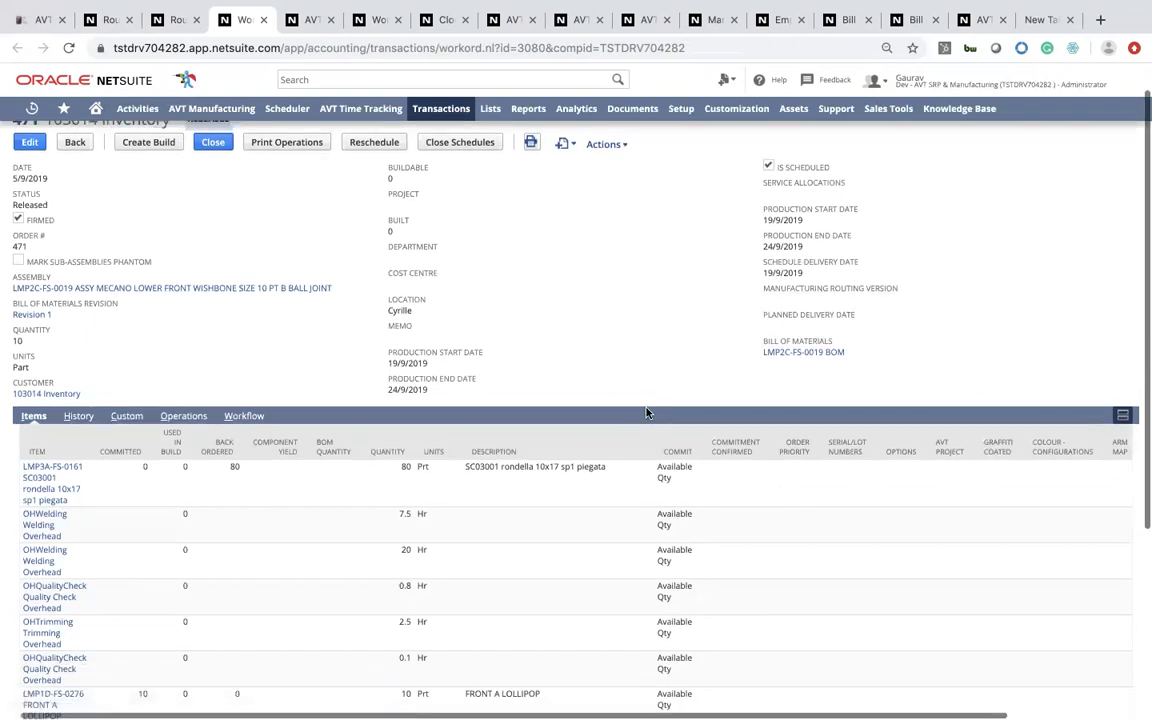
{"action": "scroll", "coordinate": [646, 413], "scroll_direction": "down", "scroll_amount": 1}
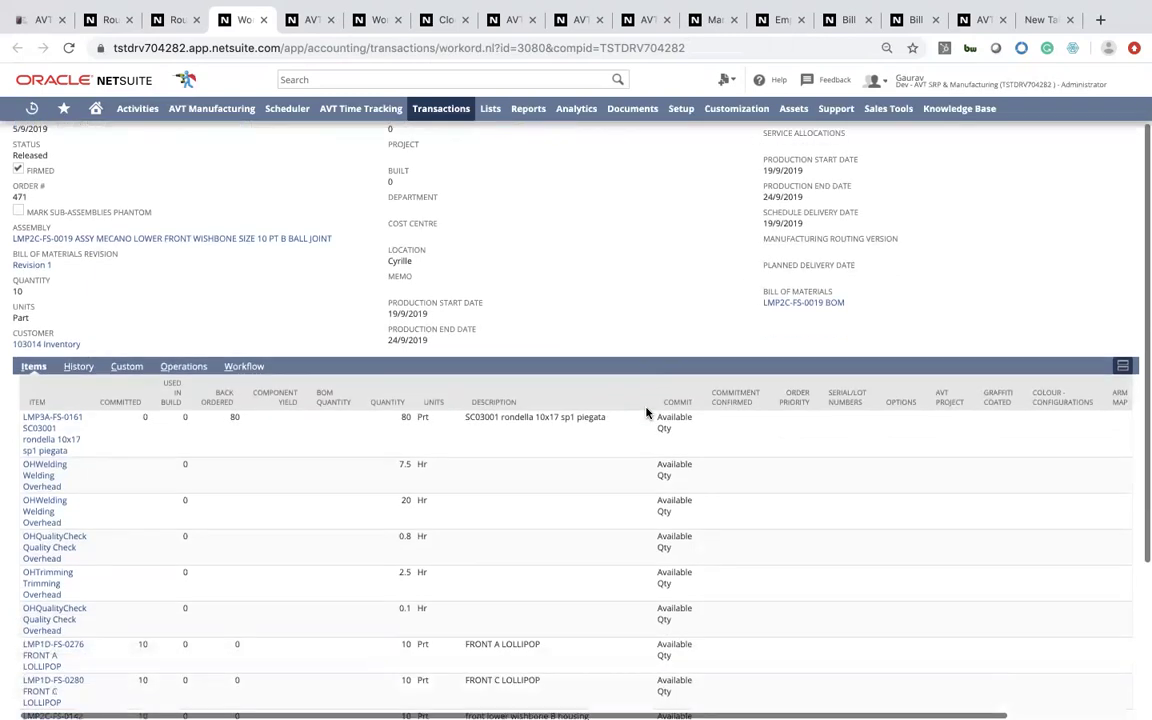
{"action": "left_click", "coordinate": [180, 374]}
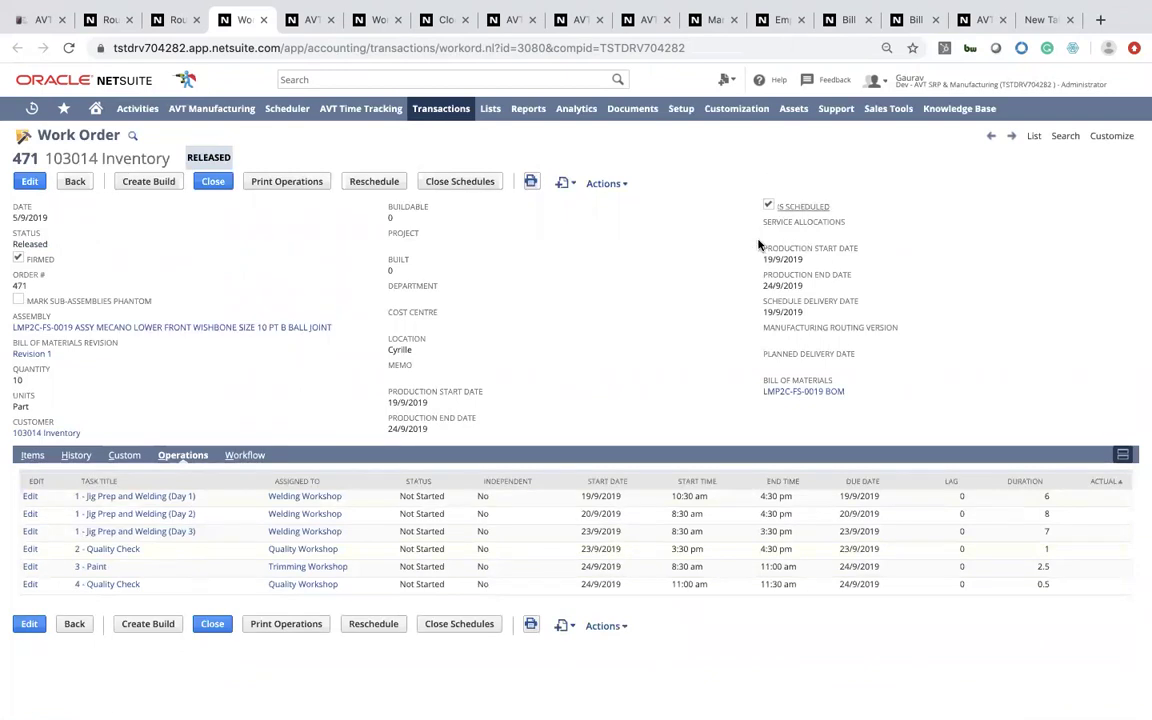
- Create and save an assembly build with a quantity of 5 from Work Order #471, and reopen the work order
{"action": "left_click", "coordinate": [148, 183]}
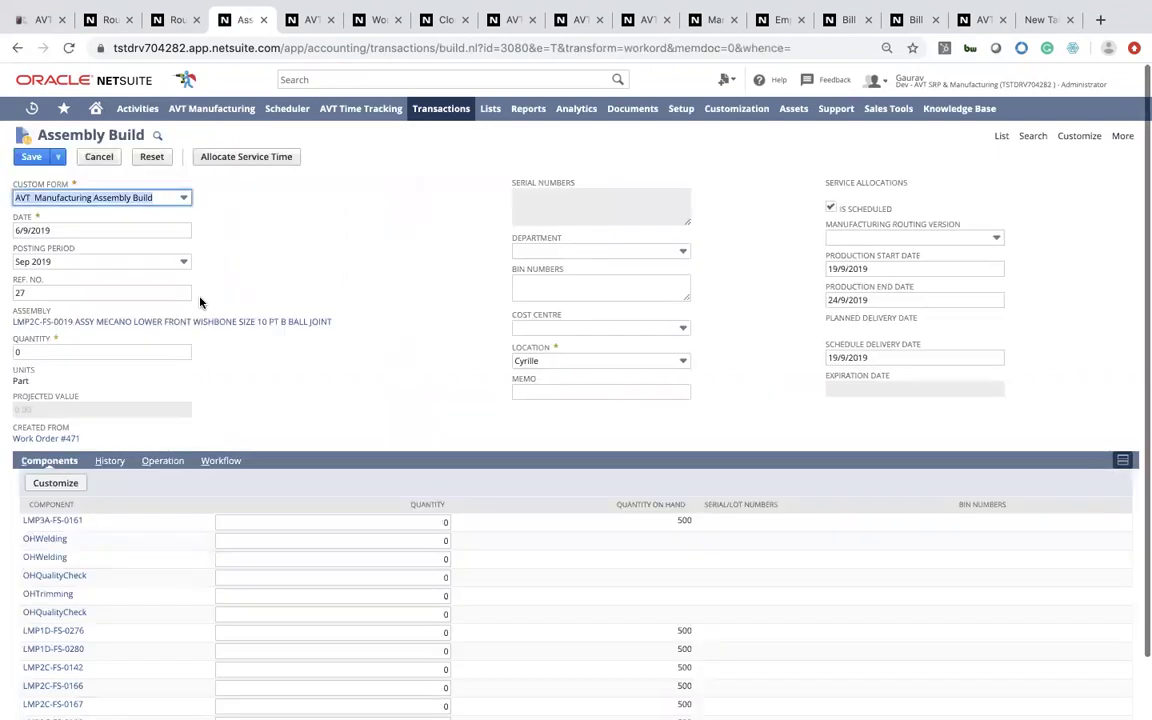
{"action": "left_click", "coordinate": [76, 355]}
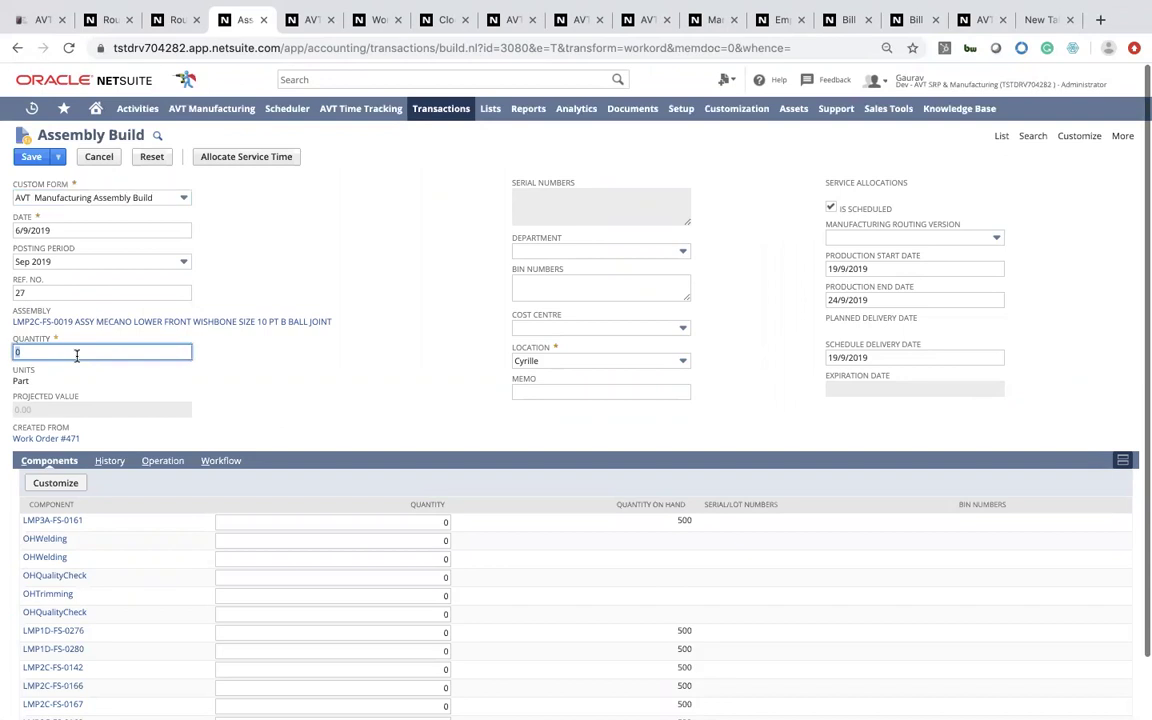
{"action": "type", "text": "5"}
{"action": "key", "text": "Tab"}
{"action": "scroll", "coordinate": [120, 492], "scroll_direction": "down", "scroll_amount": 1}
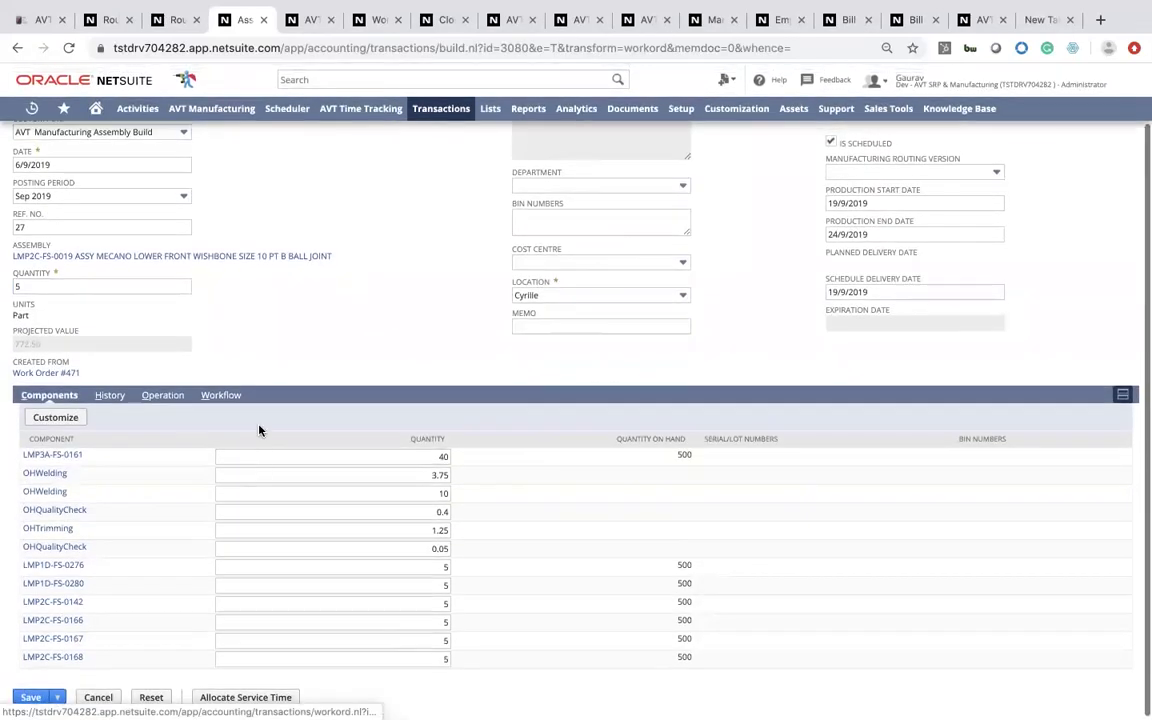
{"action": "scroll", "coordinate": [254, 517], "scroll_direction": "up", "scroll_amount": 1}
{"action": "left_click", "coordinate": [31, 157]}
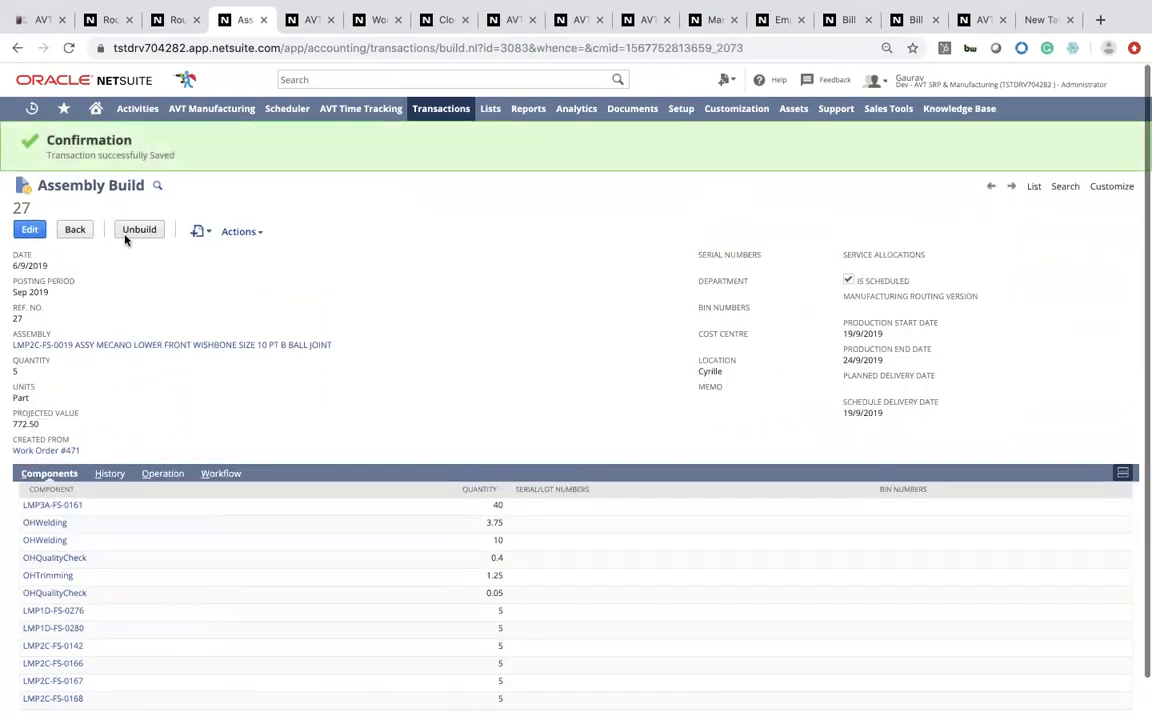
{"action": "mouse_move", "coordinate": [33, 108]}
{"action": "left_click", "coordinate": [90, 180]}
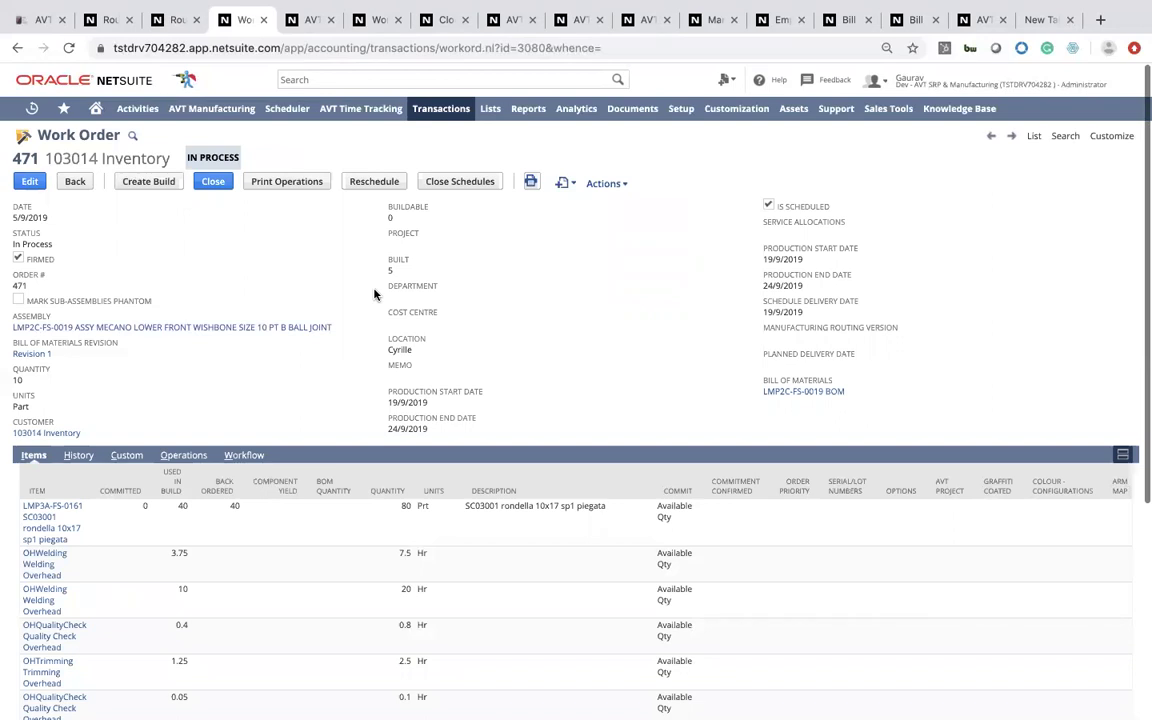
- Switch to the Absolute Vision Technologies website and look over the home page's customer, partner award and video sections
{"action": "left_click", "coordinate": [30, 20]}
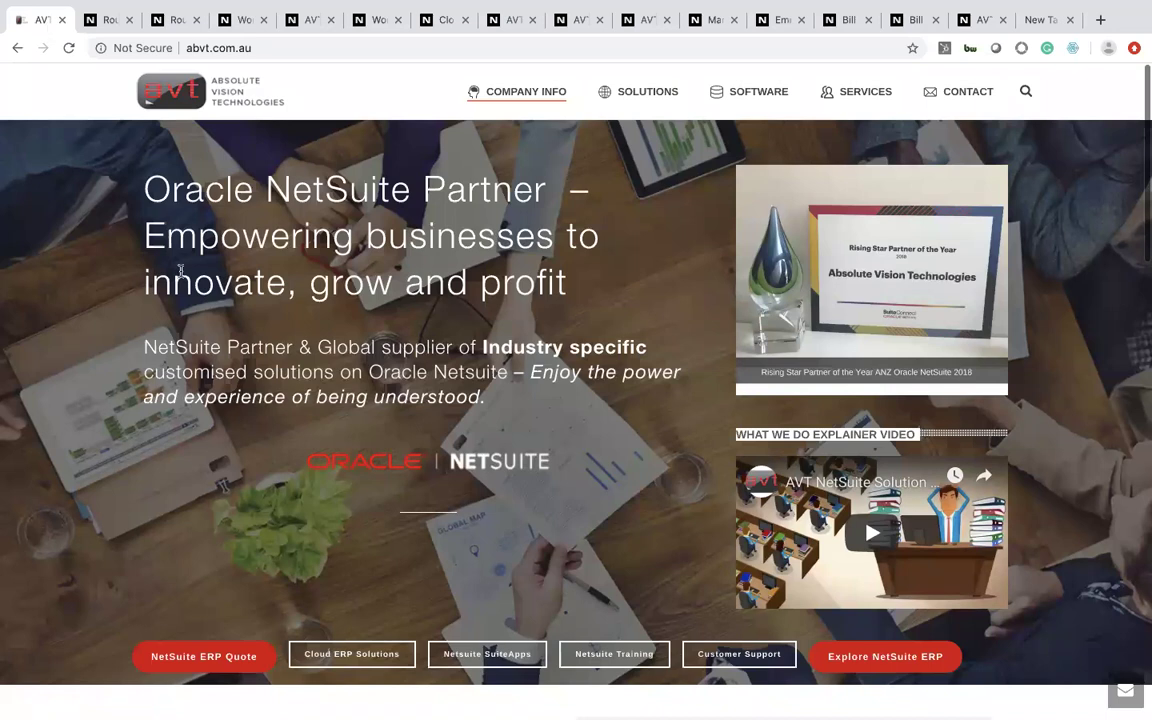
{"action": "scroll", "coordinate": [185, 381], "scroll_direction": "down", "scroll_amount": 3}
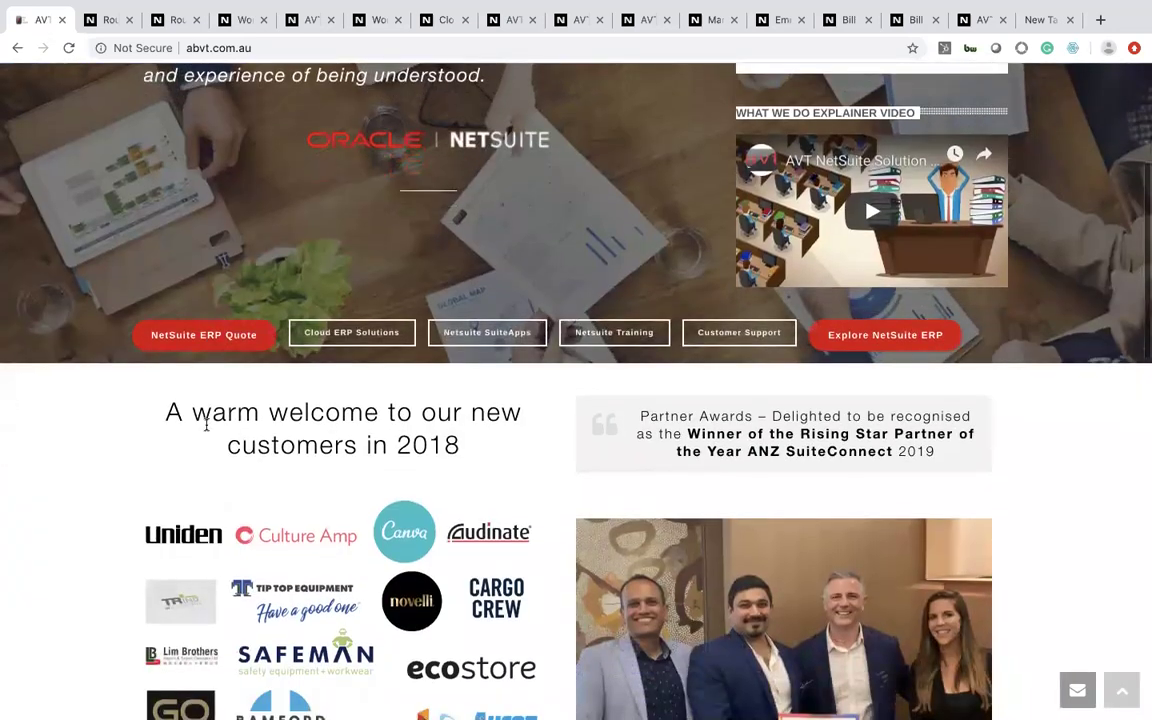
{"action": "scroll", "coordinate": [206, 425], "scroll_direction": "down", "scroll_amount": 3}
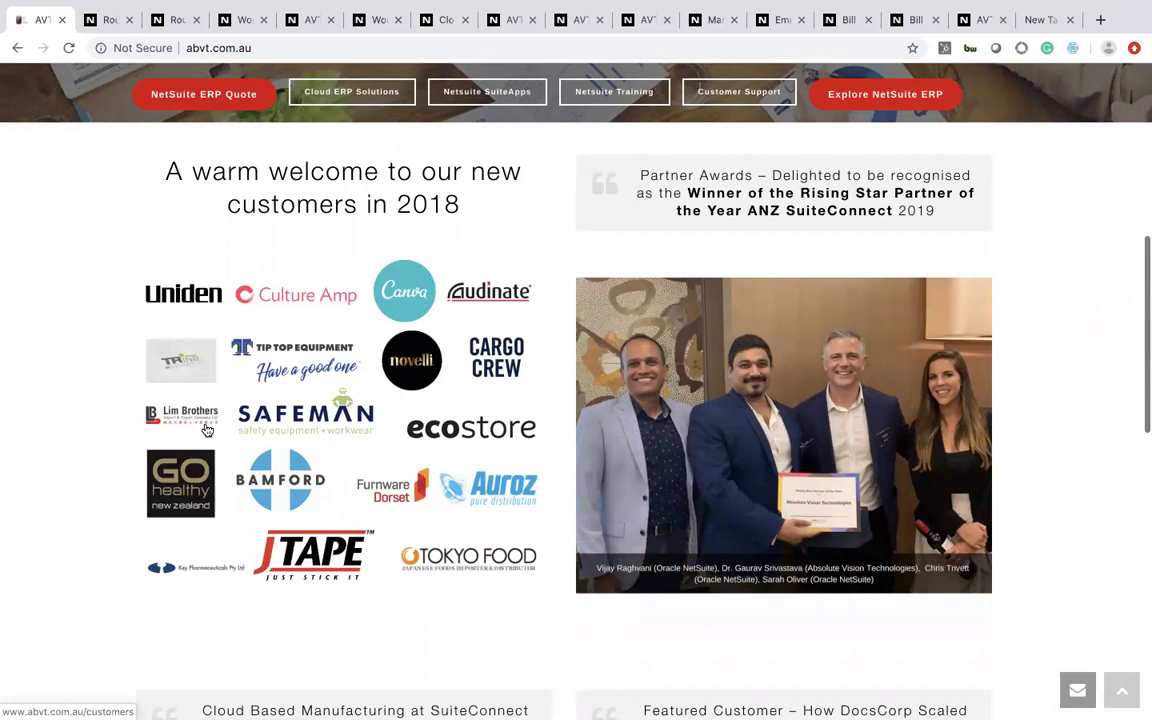
{"action": "scroll", "coordinate": [206, 428], "scroll_direction": "down", "scroll_amount": 3}
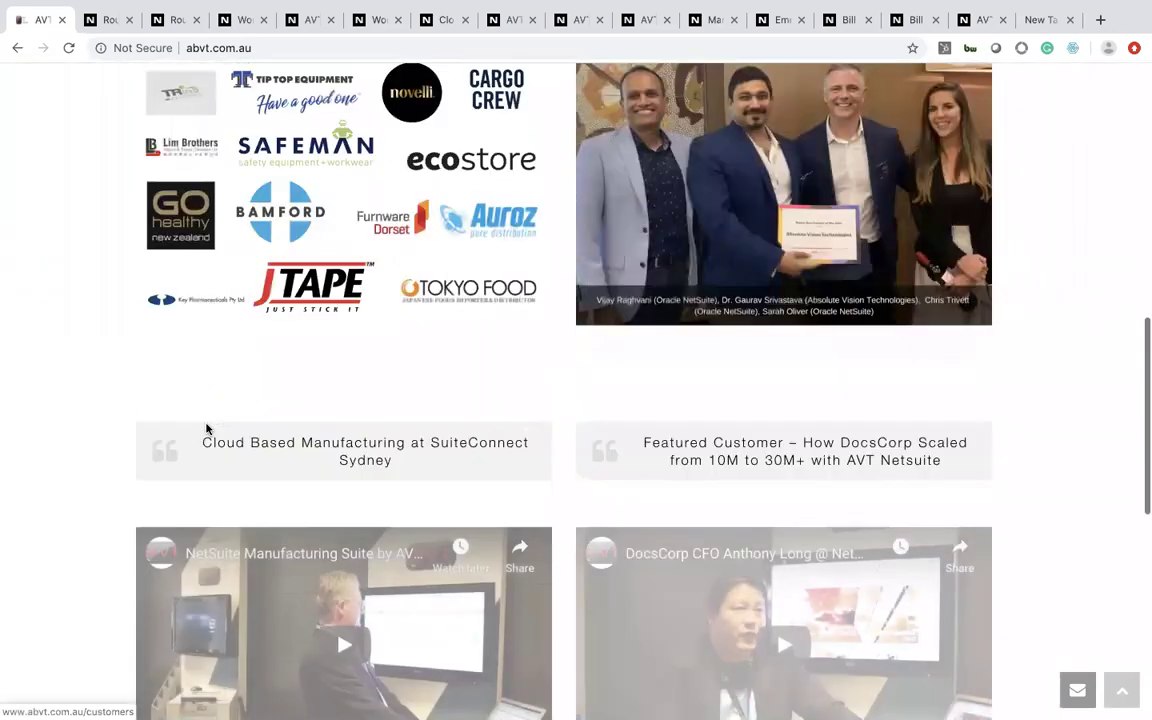
{"action": "scroll", "coordinate": [206, 428], "scroll_direction": "up", "scroll_amount": 7}
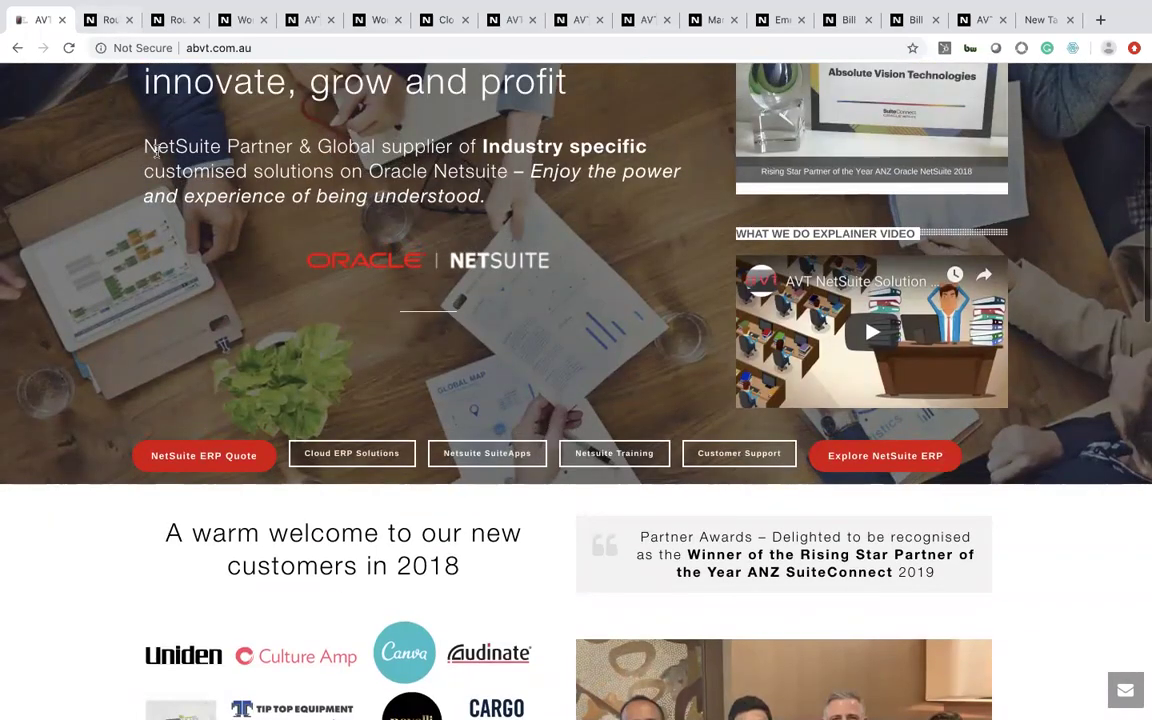
{"action": "scroll", "coordinate": [110, 25], "scroll_direction": "up", "scroll_amount": 2}
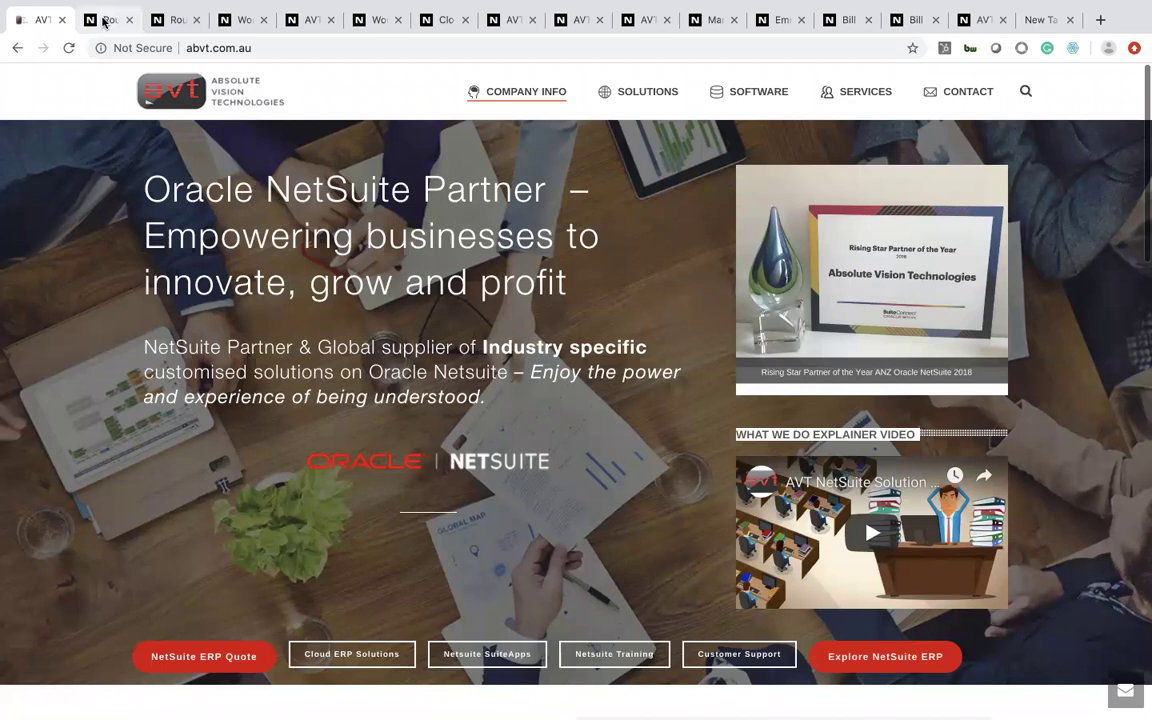